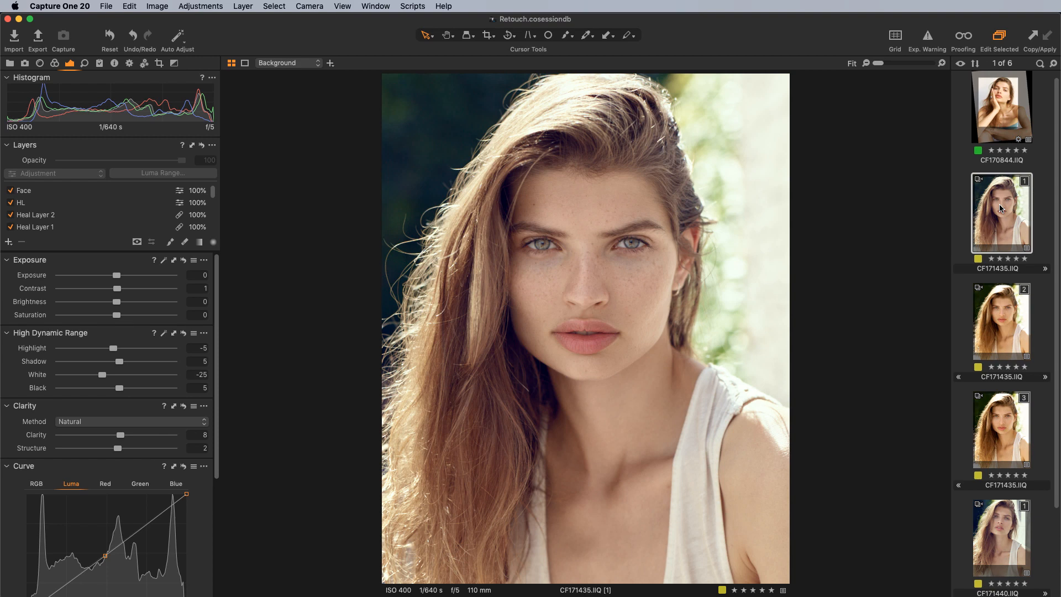
# Set the RGB levels highlight point to 255 on variant 2 of CF171435.IIQ and compare it with variant 1
pyautogui.click(1009, 308)
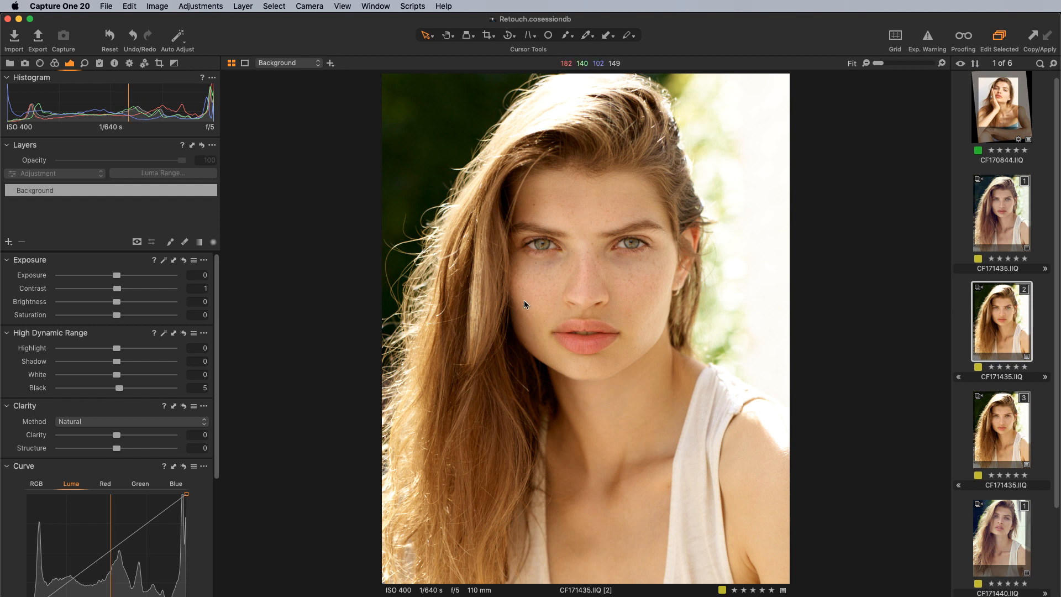
pyautogui.scroll(-10, 180, 393)
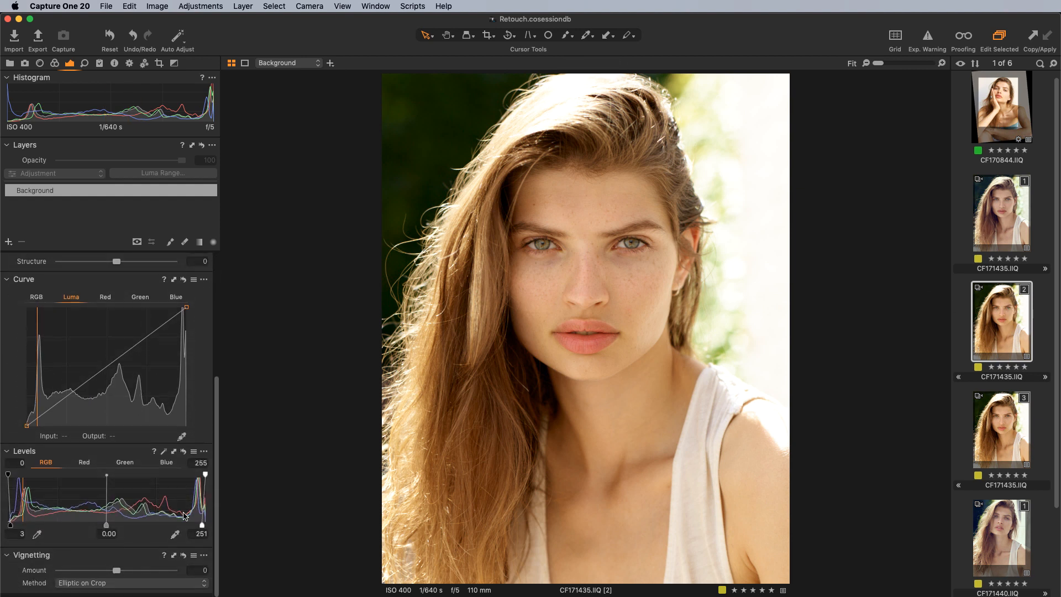
pyautogui.moveTo(203, 531); pyautogui.dragTo(205, 532)
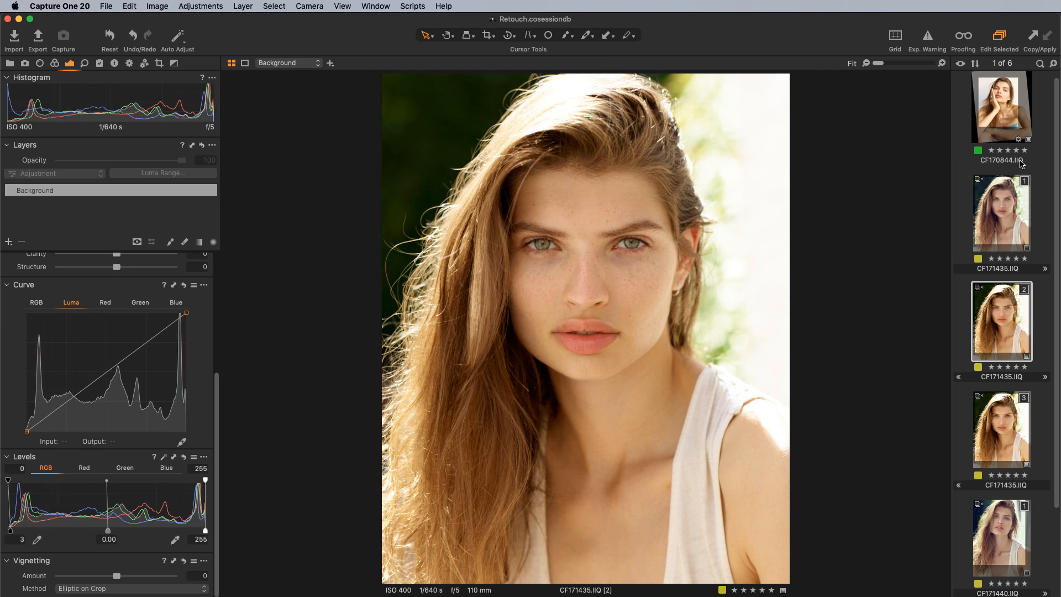
pyautogui.click(992, 221)
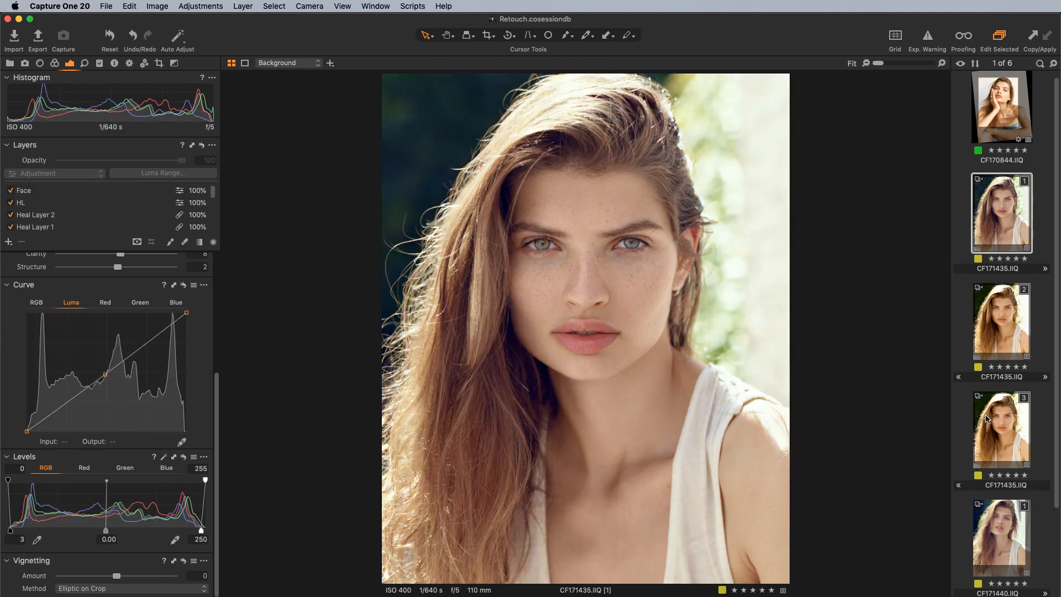
pyautogui.click(995, 322)
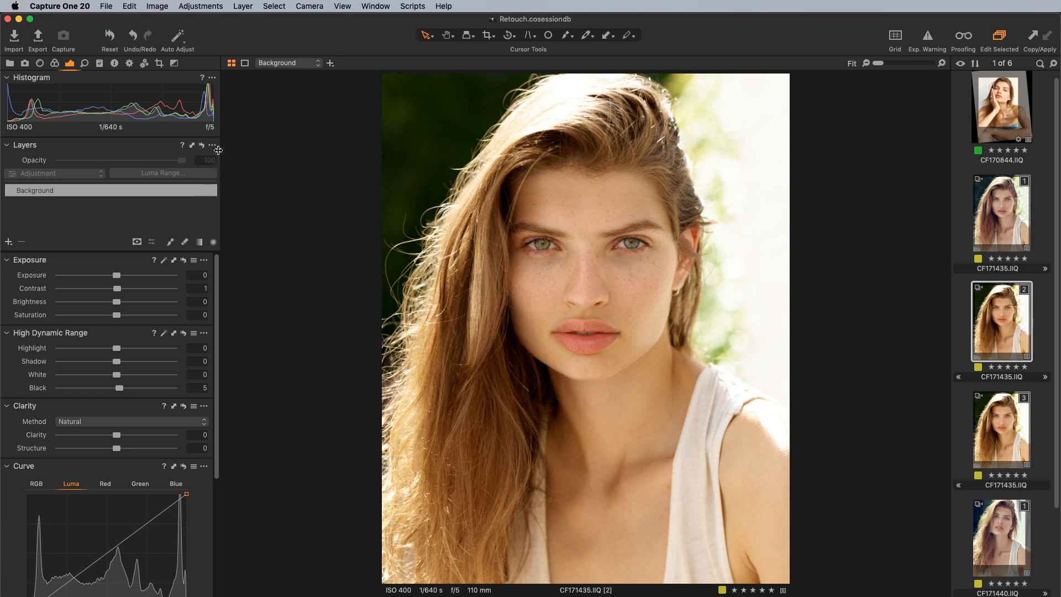
# Apply the user style MW-01a-Skin-Corrector-Green-Yellow from MW-Editorial-Styles to a new layer on variant 2
pyautogui.click(100, 65)
pyautogui.click(11, 133)
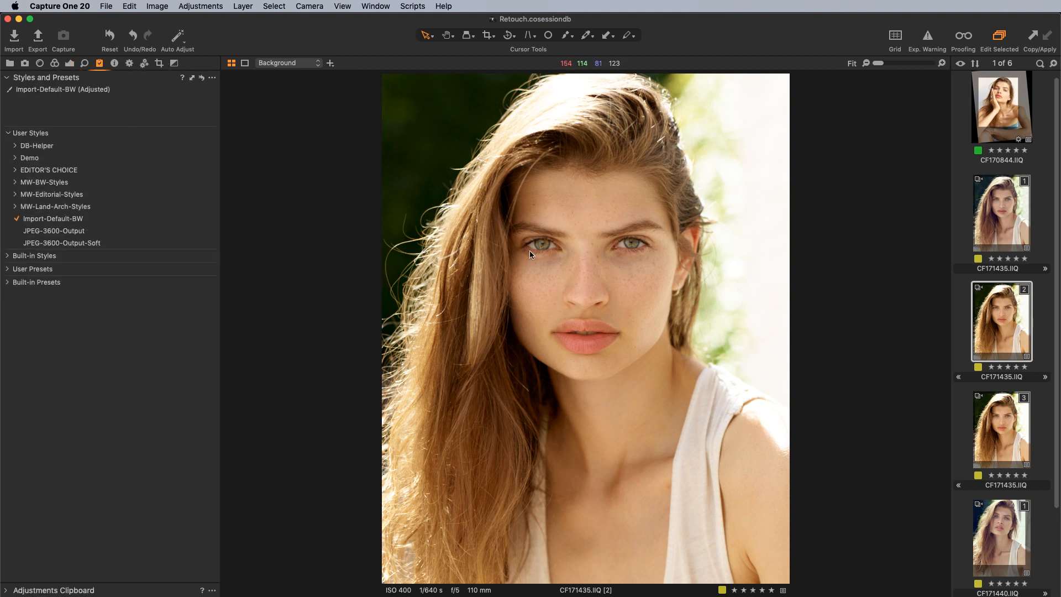
pyautogui.click(14, 195)
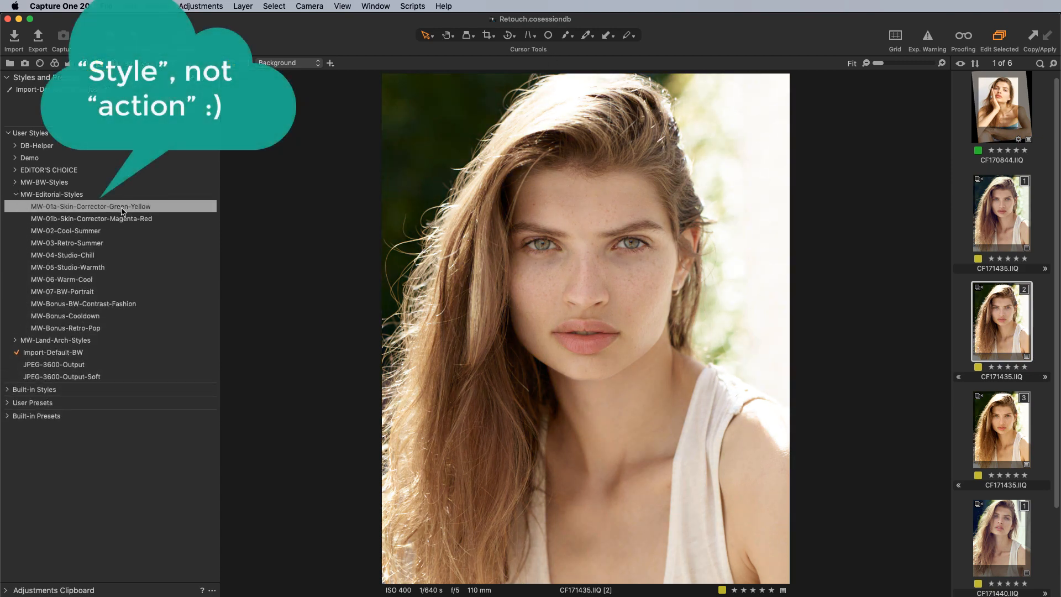
pyautogui.rightClick(158, 208)
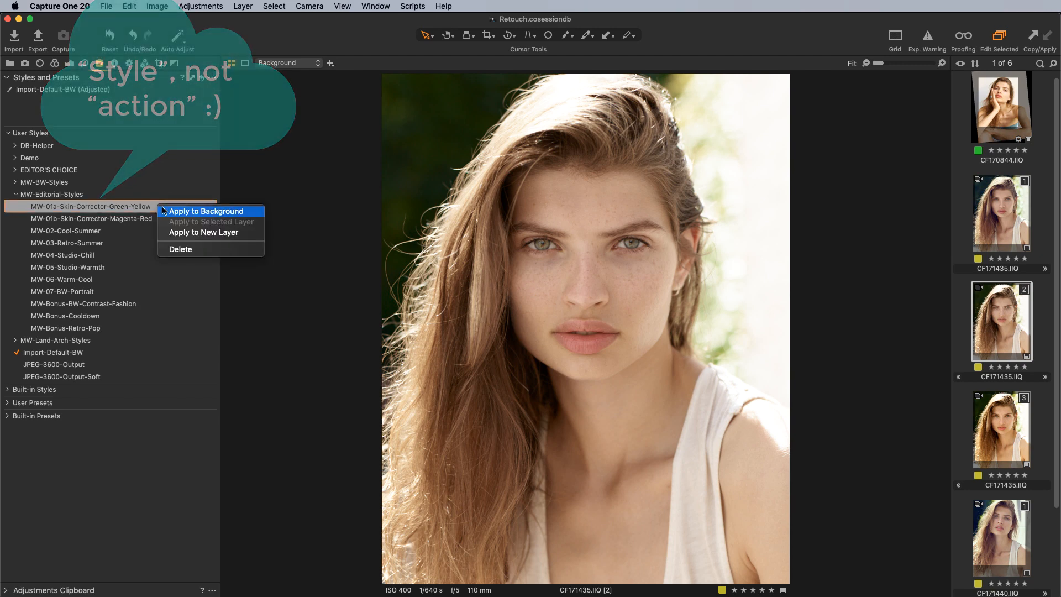
pyautogui.click(200, 230)
# Lower the opacity of the skin corrector layer to 50
pyautogui.click(70, 65)
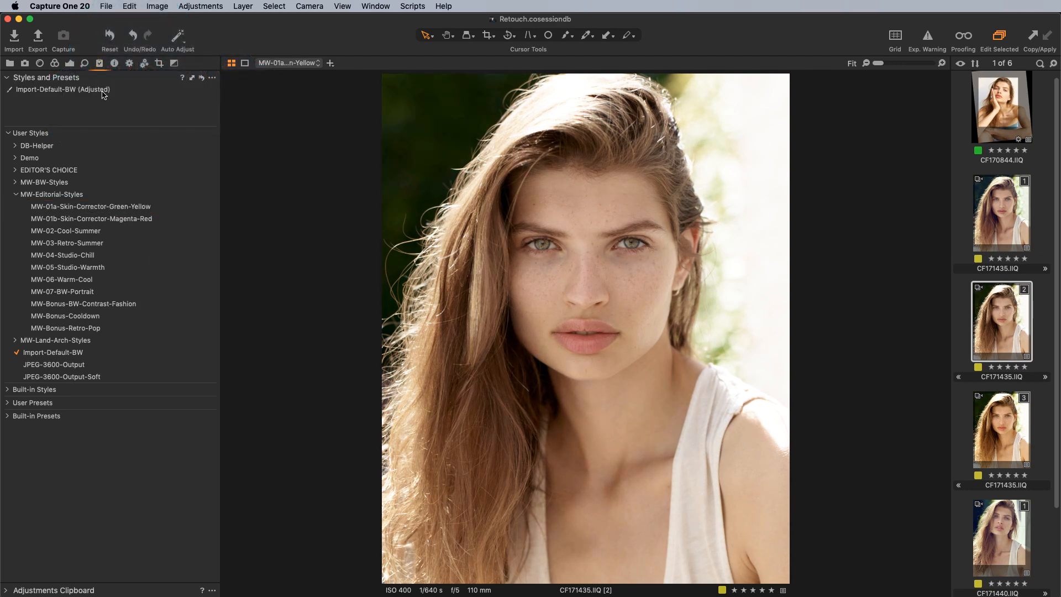
pyautogui.moveTo(177, 161); pyautogui.dragTo(121, 166)
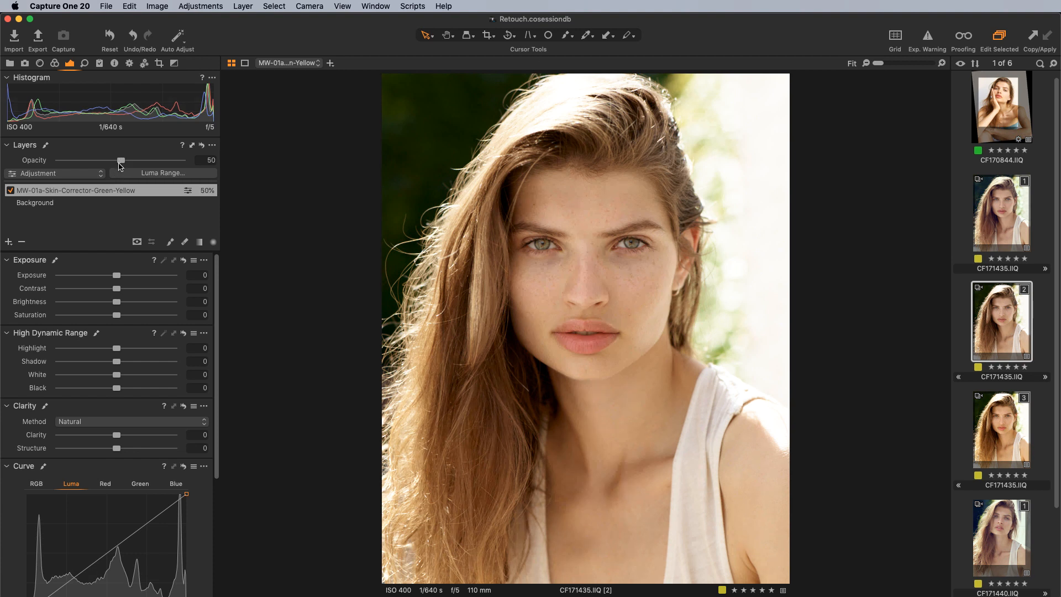
pyautogui.click(20, 194)
# Add a new empty layer, change its type to Heal and rename it Heal 1
pyautogui.click(8, 243)
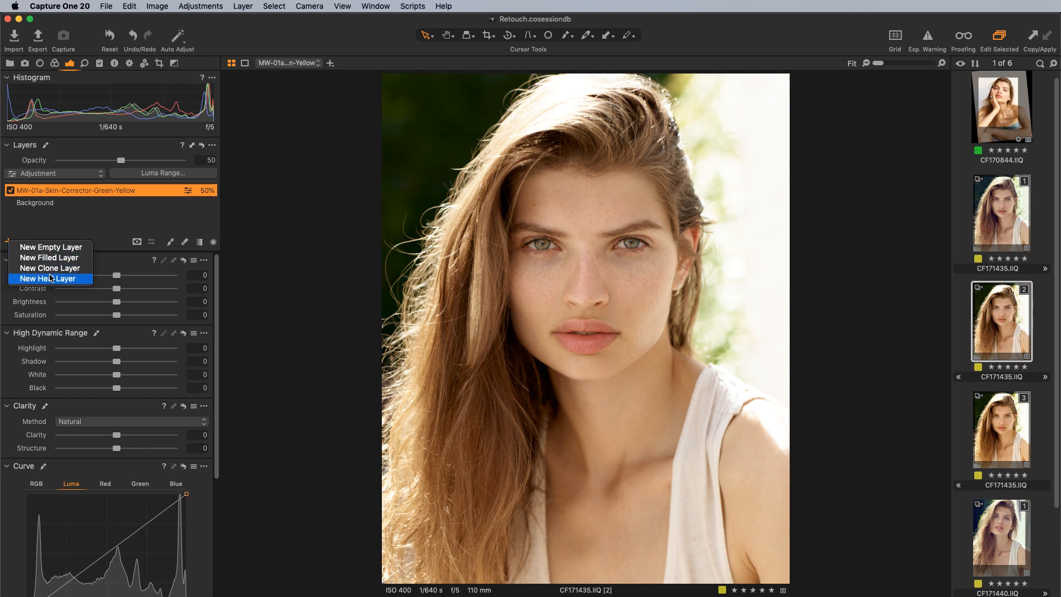
pyautogui.click(47, 247)
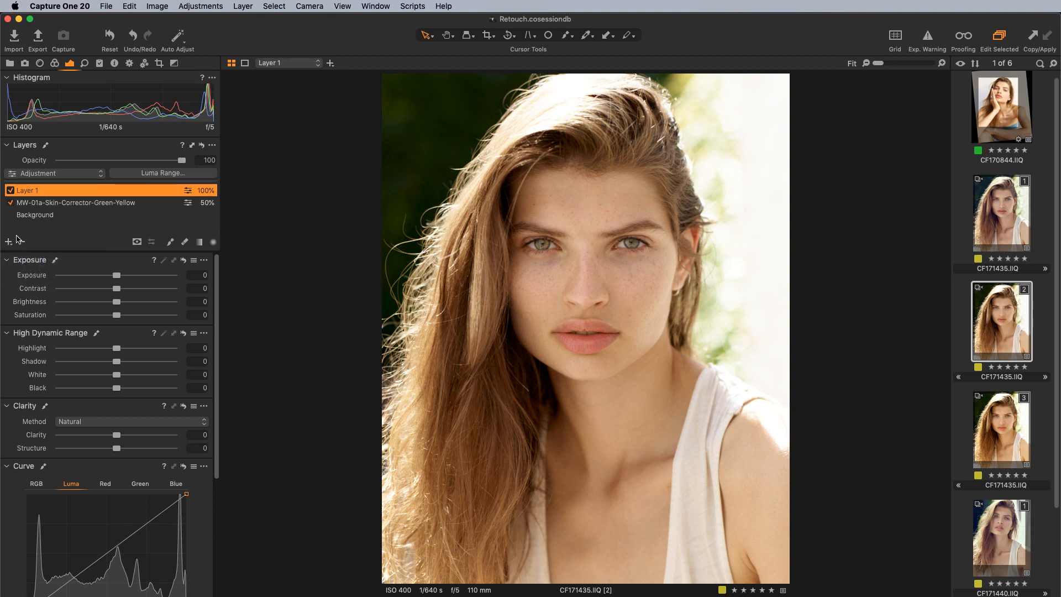
pyautogui.click(39, 173)
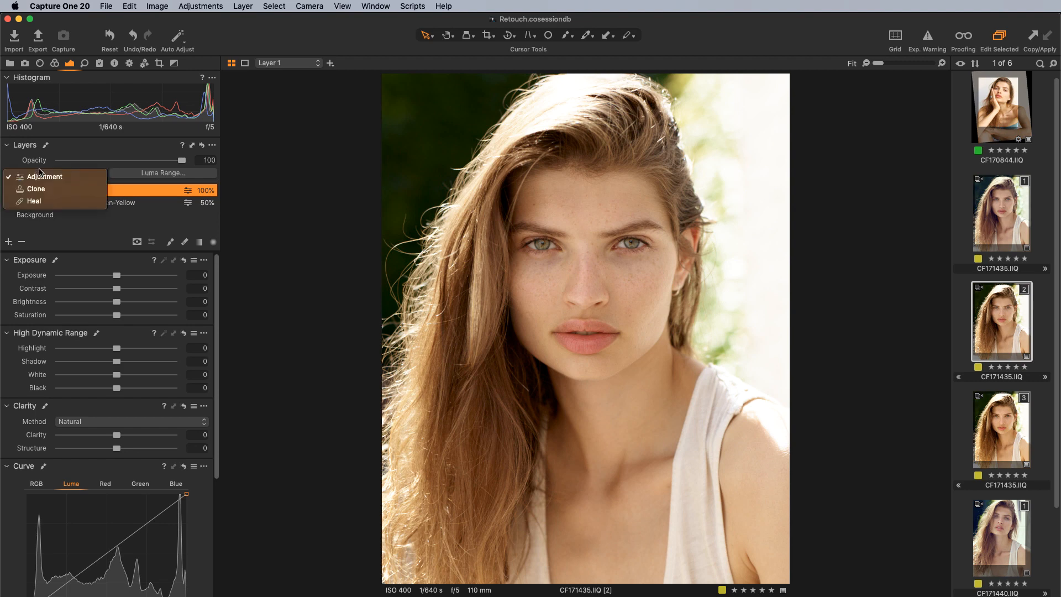
pyautogui.click(56, 201)
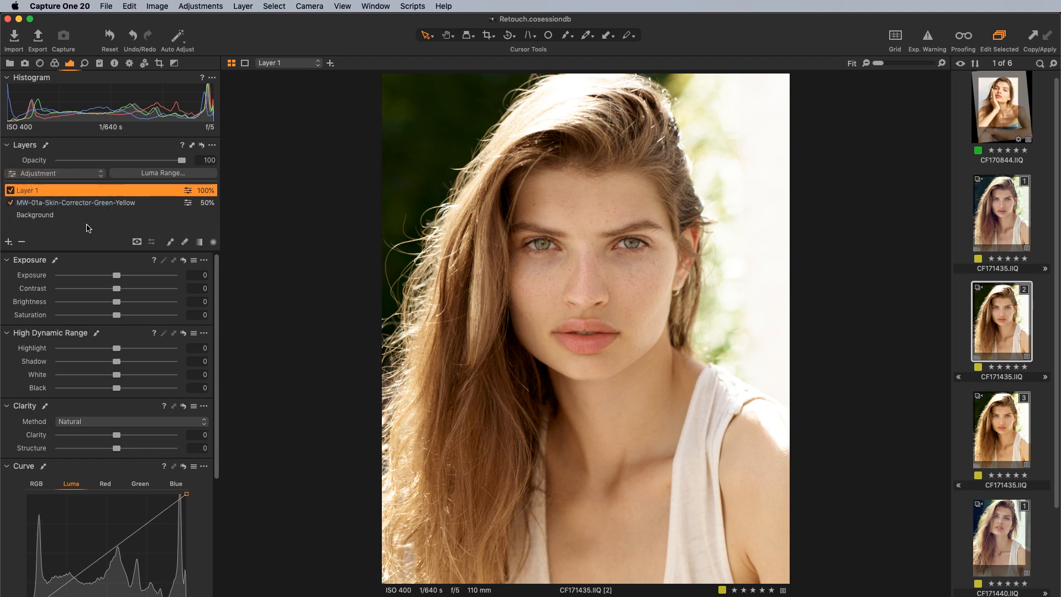
pyautogui.doubleClick(37, 188)
pyautogui.write('Heal')
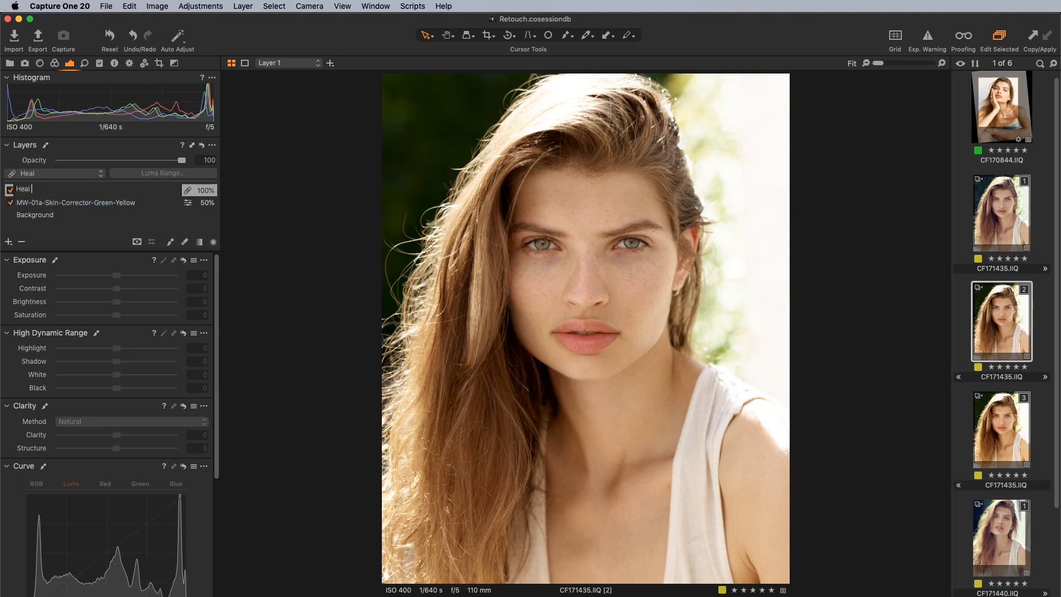
pyautogui.write(' 1')
pyautogui.press('Return')
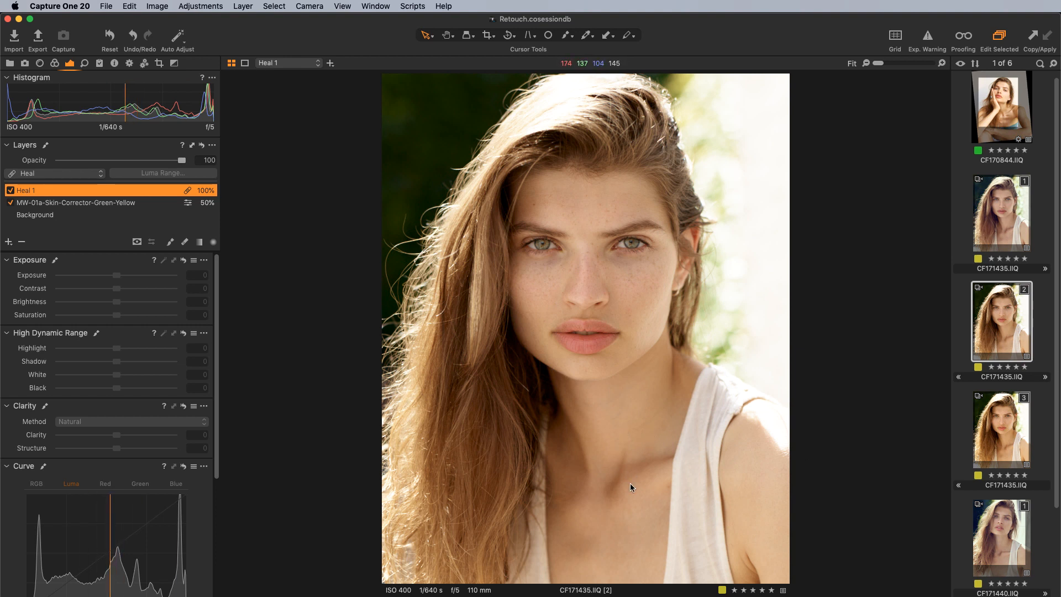
# Heal the upper neck crease with one long brush stroke on Heal 1, sourcing from the skin just above its start
pyautogui.press('super+plus')
pyautogui.press('super+plus')
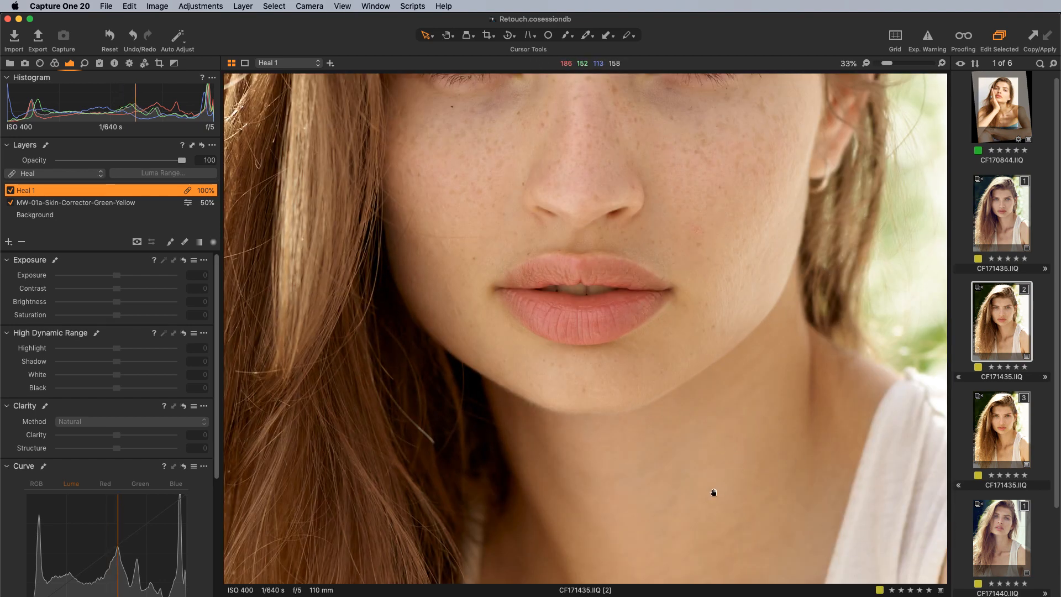
pyautogui.moveTo(713, 493); pyautogui.dragTo(687, 346)
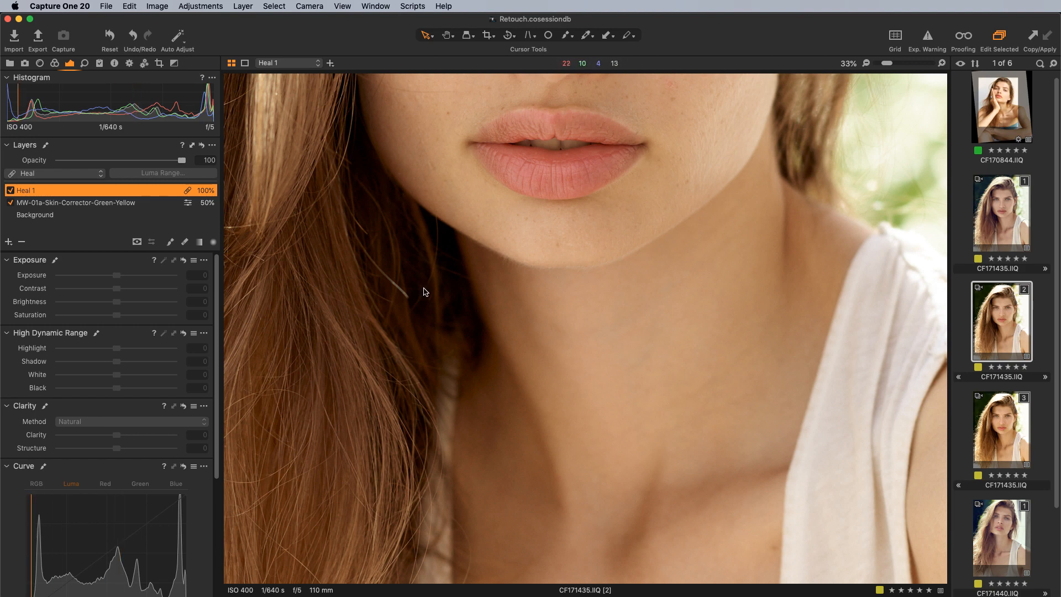
pyautogui.press('b')
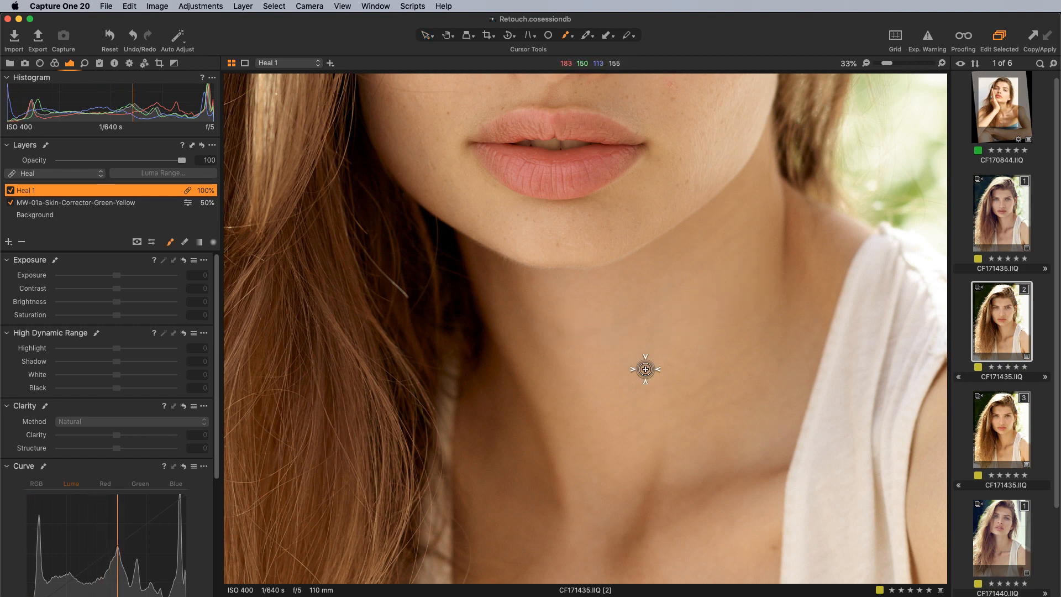
pyautogui.click(657, 302)
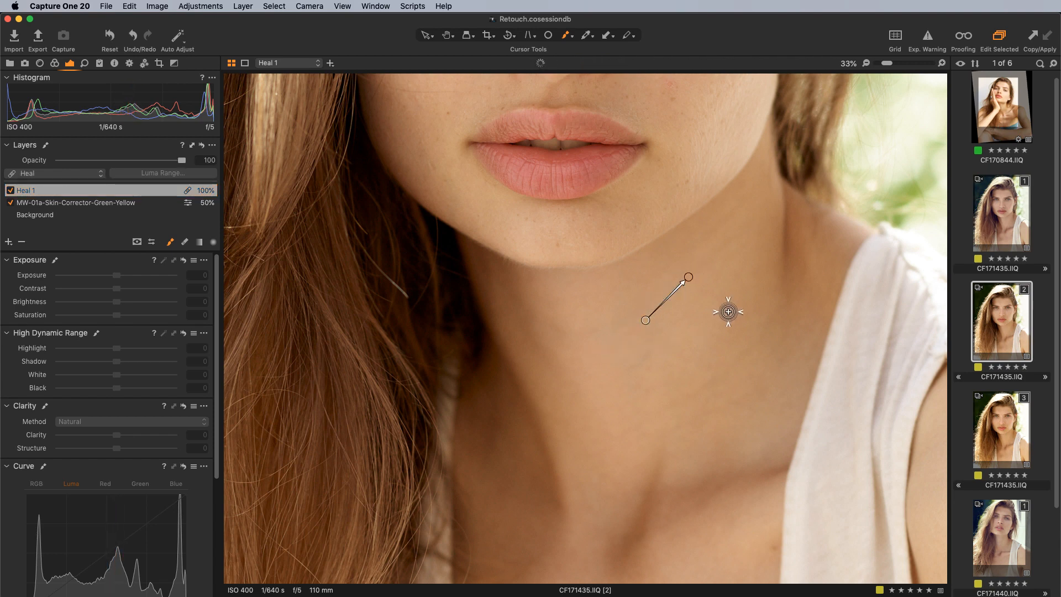
pyautogui.press('super+z')
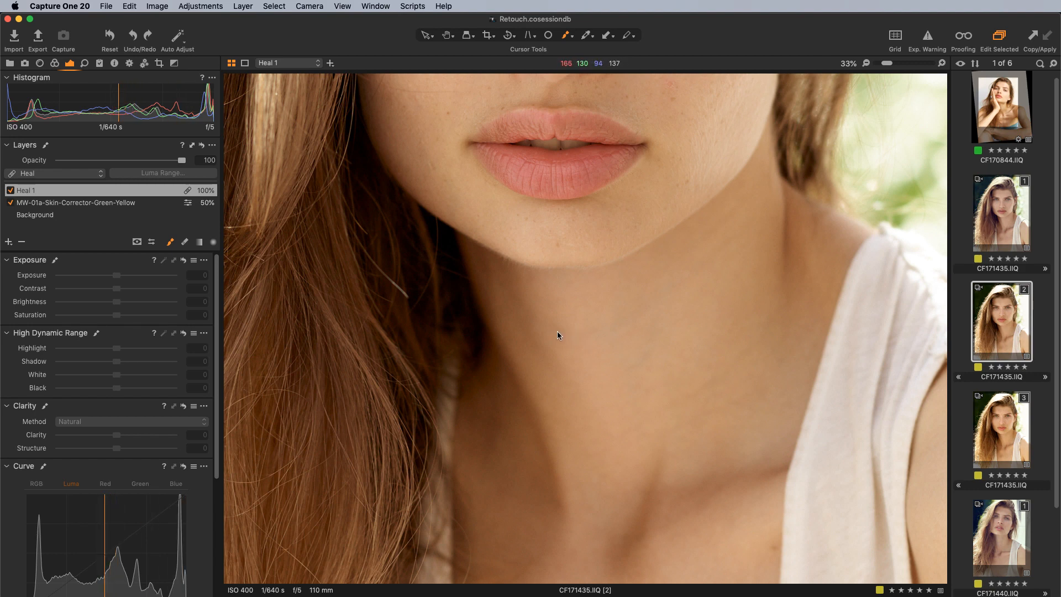
pyautogui.moveTo(552, 327); pyautogui.dragTo(570, 335)
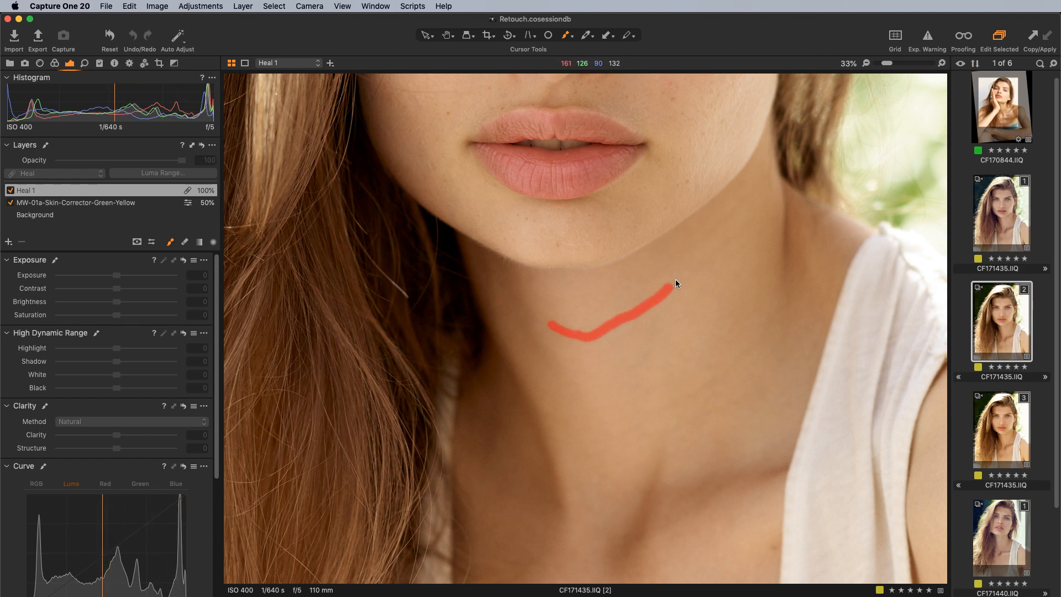
pyautogui.moveTo(743, 226); pyautogui.dragTo(743, 227)
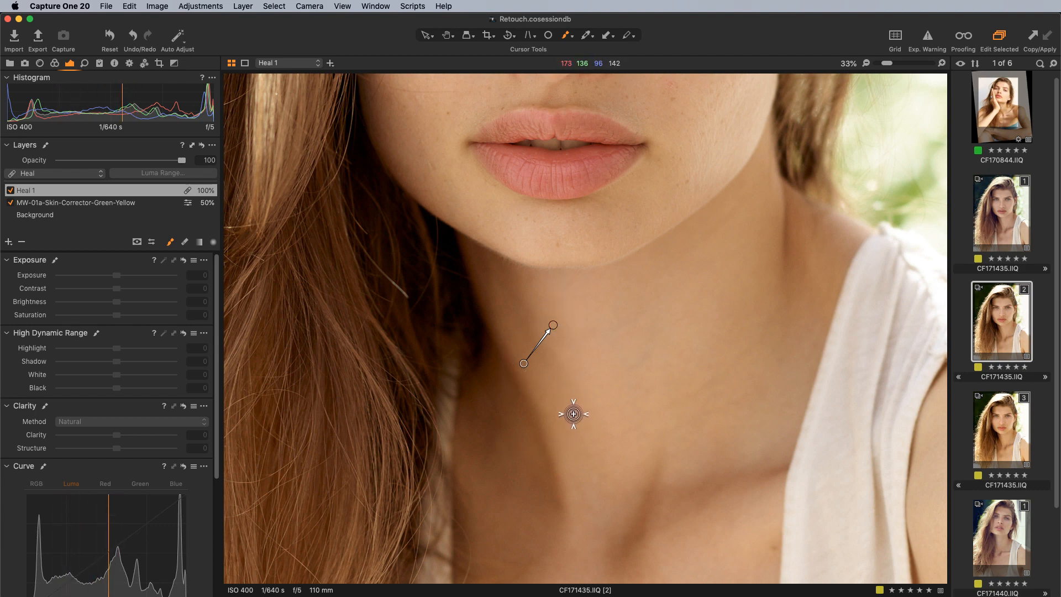
pyautogui.moveTo(524, 364); pyautogui.dragTo(565, 366)
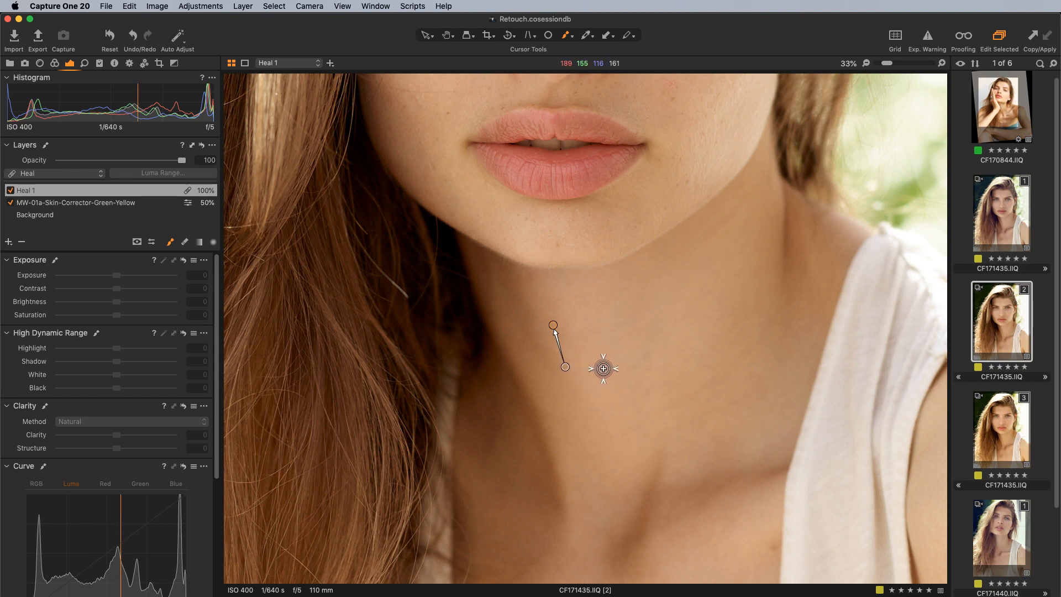
pyautogui.moveTo(566, 368)
pyautogui.mouseDown()
pyautogui.moveTo(541, 310)
pyautogui.moveTo(541, 298)
pyautogui.moveTo(556, 298)
pyautogui.moveTo(534, 301)
pyautogui.moveTo(544, 299)
pyautogui.mouseUp()
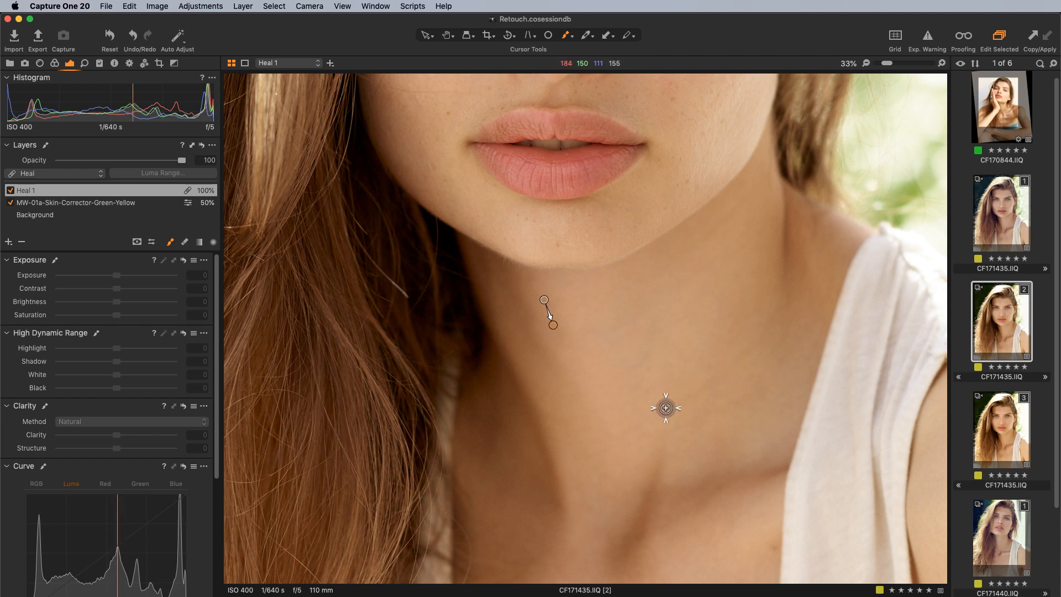
# Brush healing over the lower neck crease on Heal 1 and check the painted areas with the mask display
pyautogui.moveTo(666, 408); pyautogui.dragTo(729, 369)
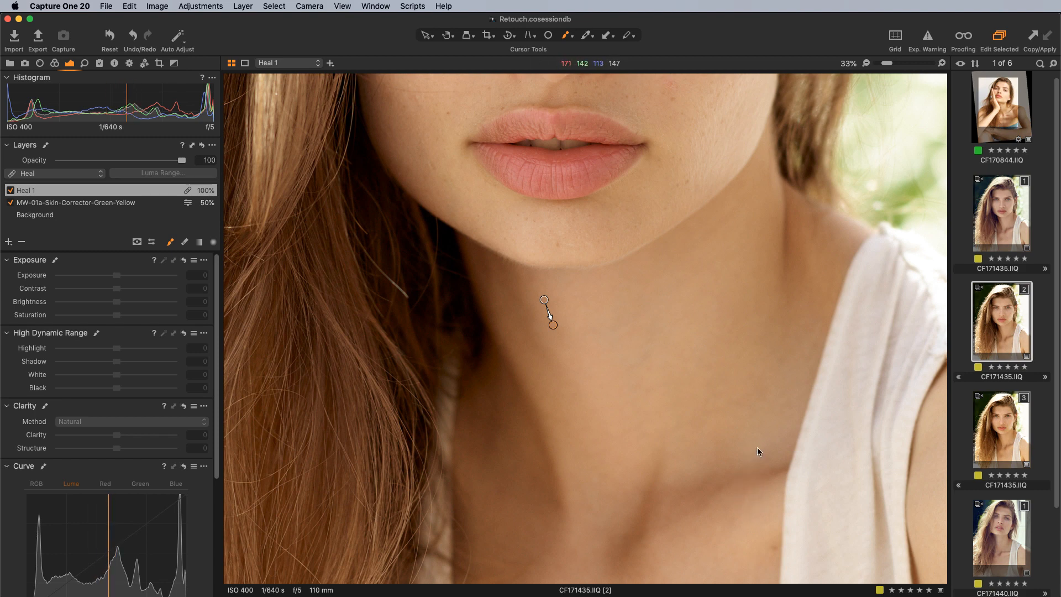
pyautogui.press('m')
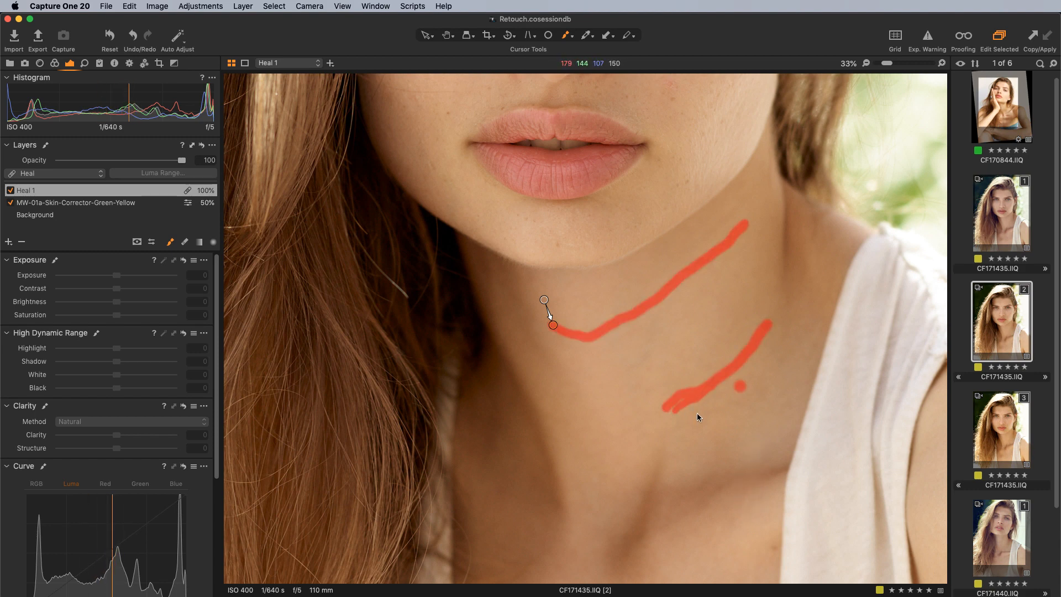
pyautogui.press('m')
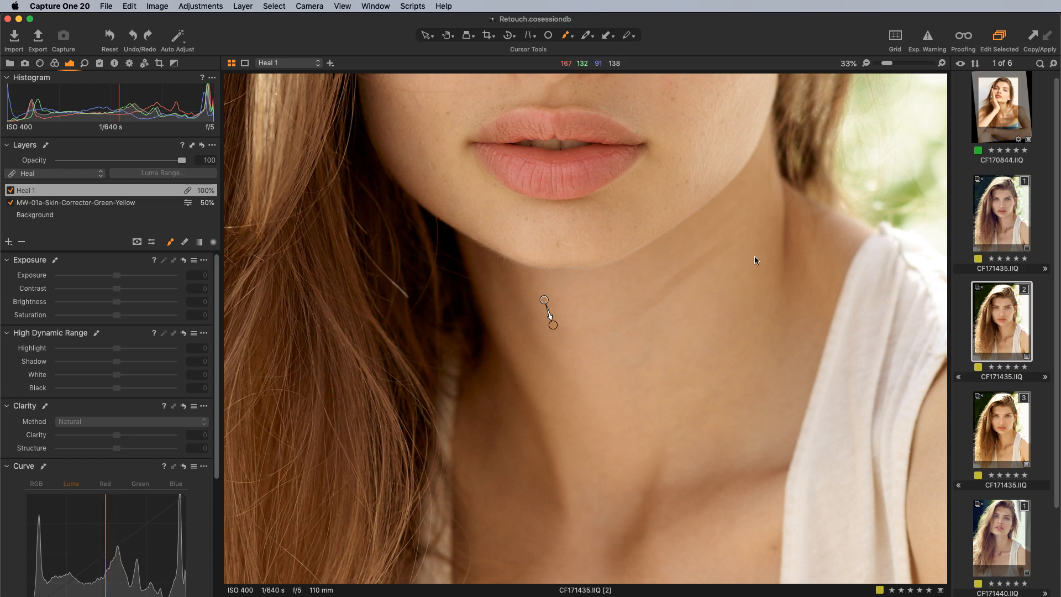
pyautogui.click(547, 300)
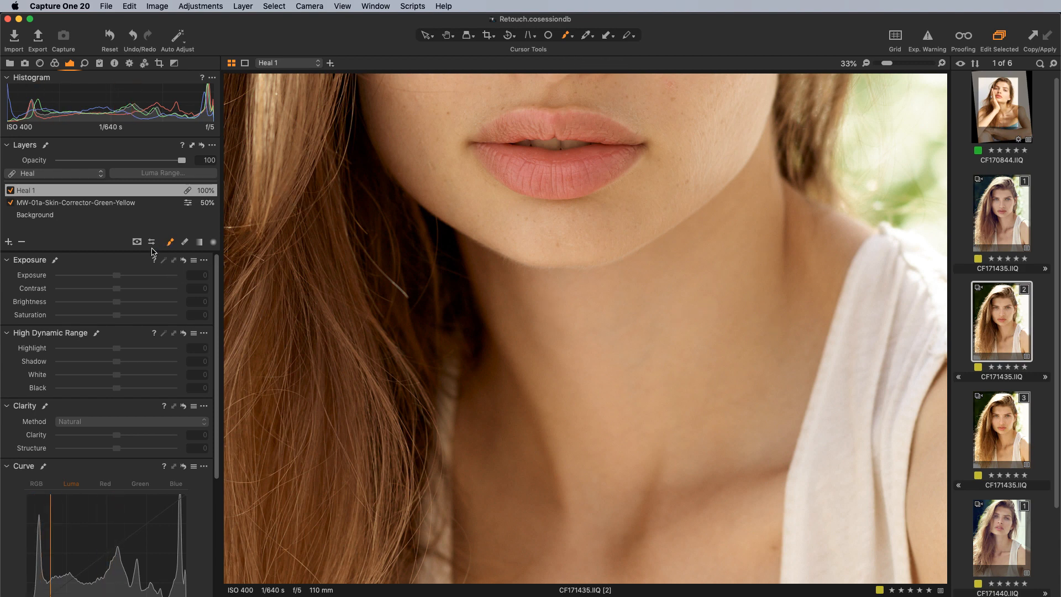
# Add another new layer and name it Heal 2
pyautogui.click(8, 242)
pyautogui.doubleClick(27, 194)
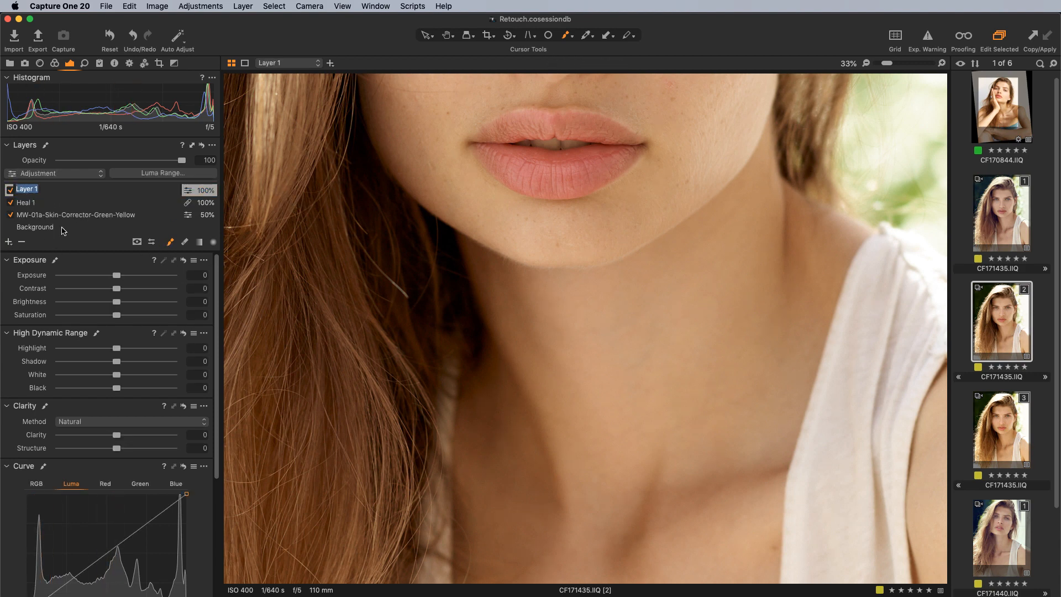
pyautogui.write('Heal 2')
pyautogui.press('Return')
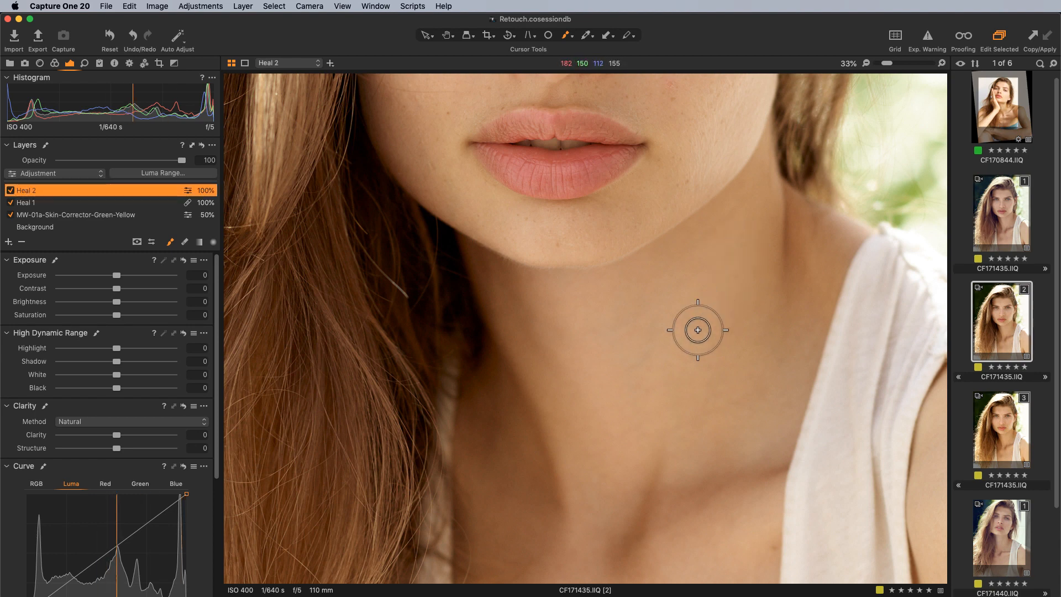
# Brush over a spot on the forehead on Heal 2 and change the layer's type to Heal
pyautogui.moveTo(569, 182)
pyautogui.mouseDown()
pyautogui.moveTo(580, 239)
pyautogui.moveTo(553, 413)
pyautogui.mouseUp()
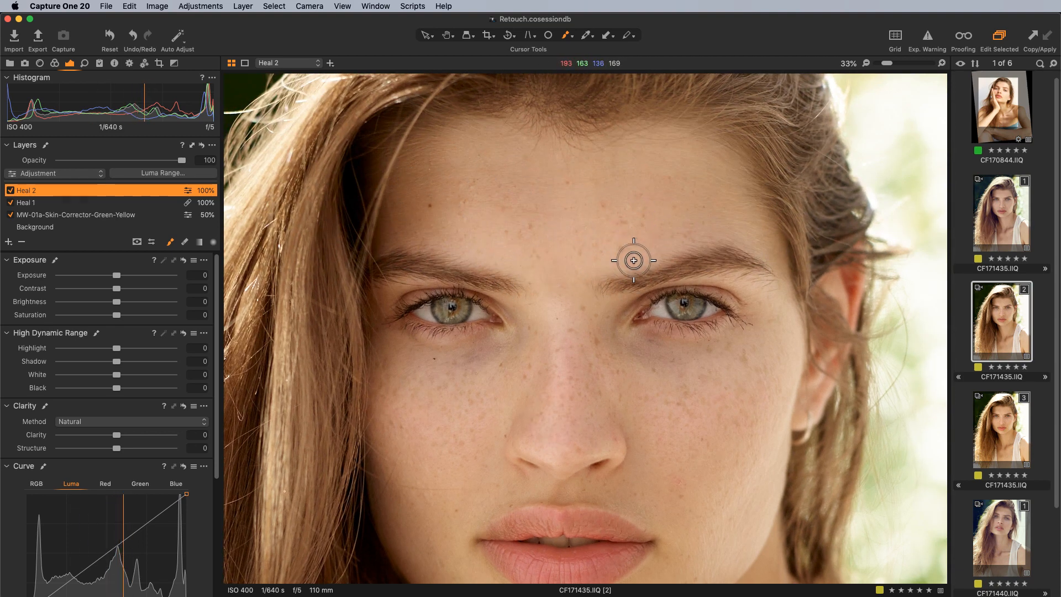
pyautogui.keyDown('alt'); pyautogui.click(457, 180); pyautogui.keyUp('alt')
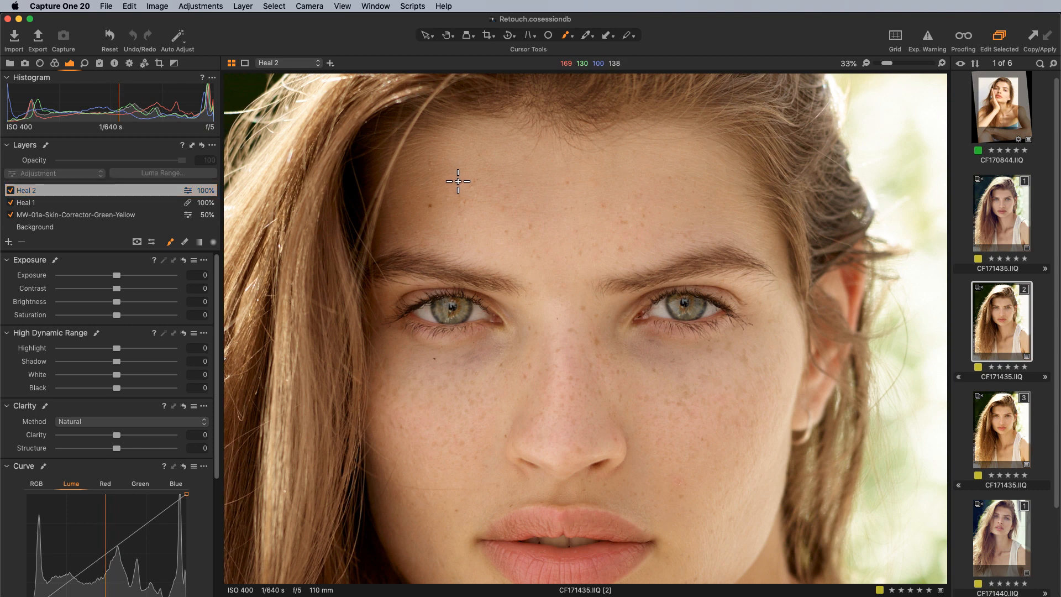
pyautogui.keyDown('alt'); pyautogui.click(476, 189); pyautogui.keyUp('alt')
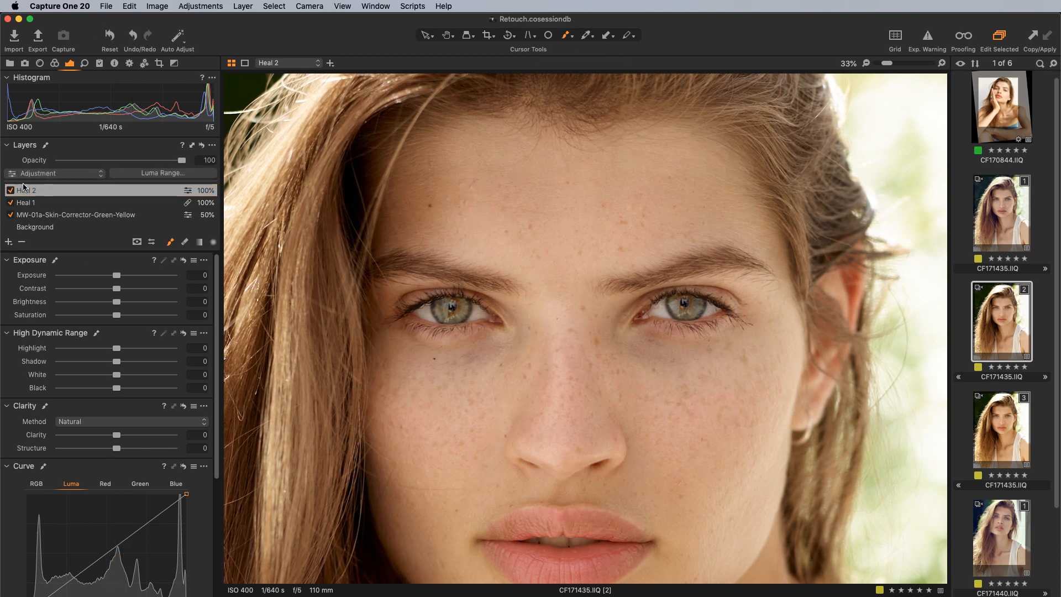
pyautogui.click(27, 174)
pyautogui.click(40, 203)
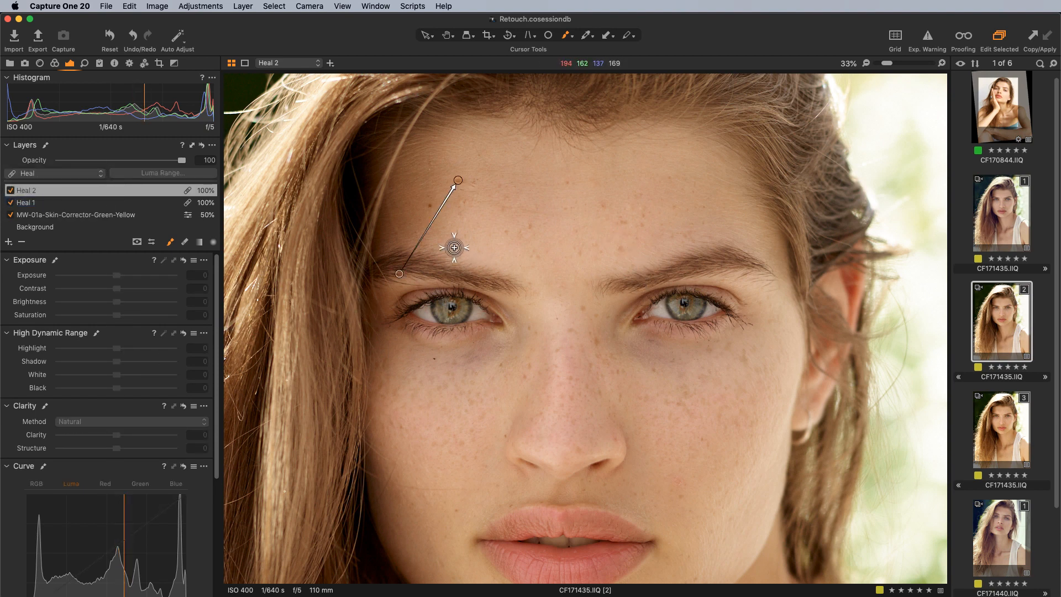
# Reposition the forehead heal's source point on Heal 2 to clean skin just above the healed spot
pyautogui.moveTo(399, 273); pyautogui.dragTo(399, 269)
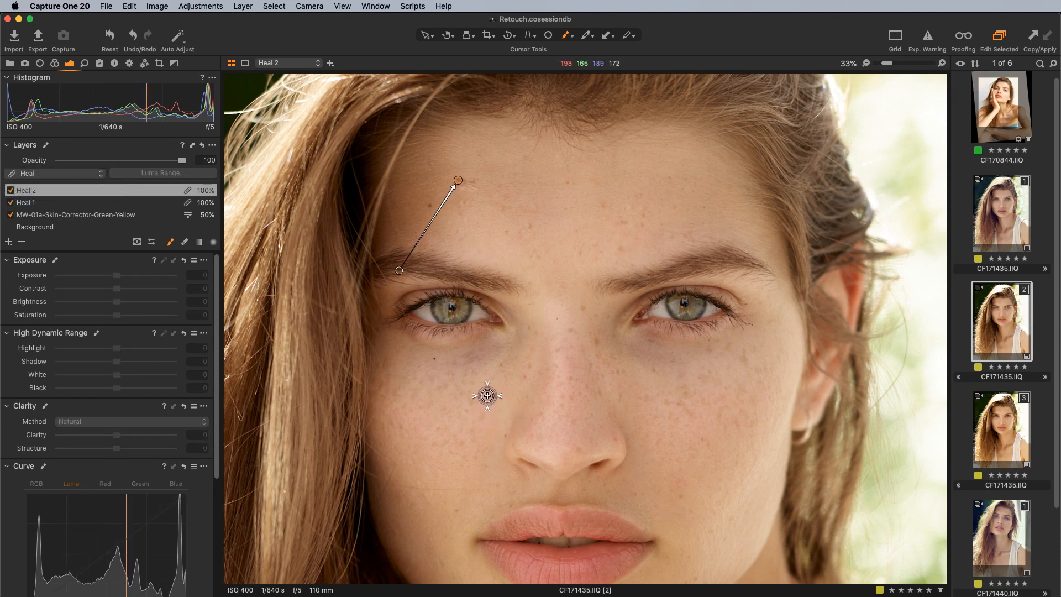
pyautogui.moveTo(399, 271)
pyautogui.mouseDown()
pyautogui.moveTo(430, 258)
pyautogui.moveTo(492, 164)
pyautogui.mouseUp()
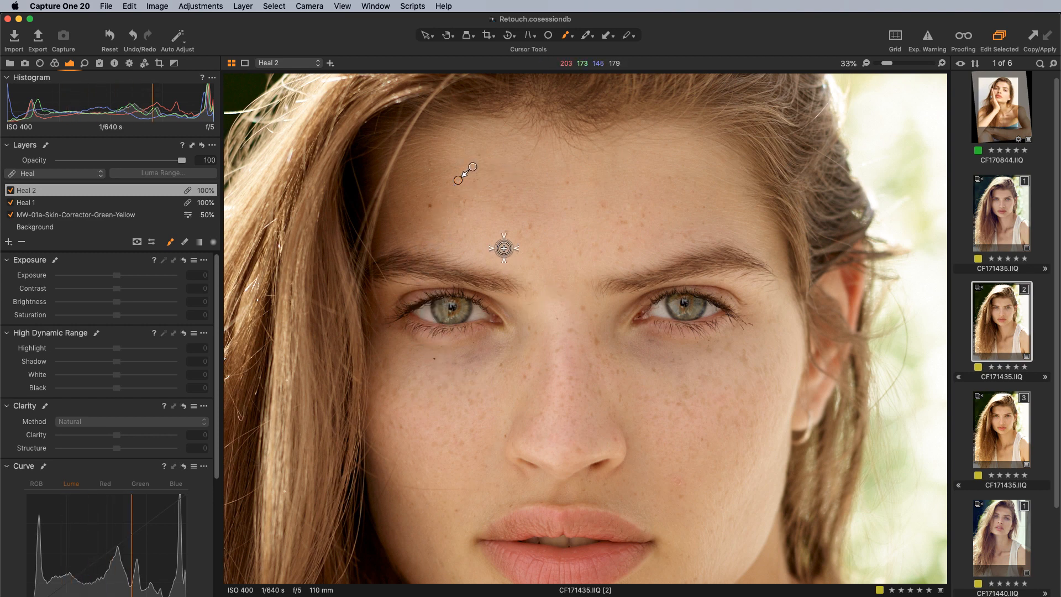
pyautogui.click(458, 201)
pyautogui.click(644, 207)
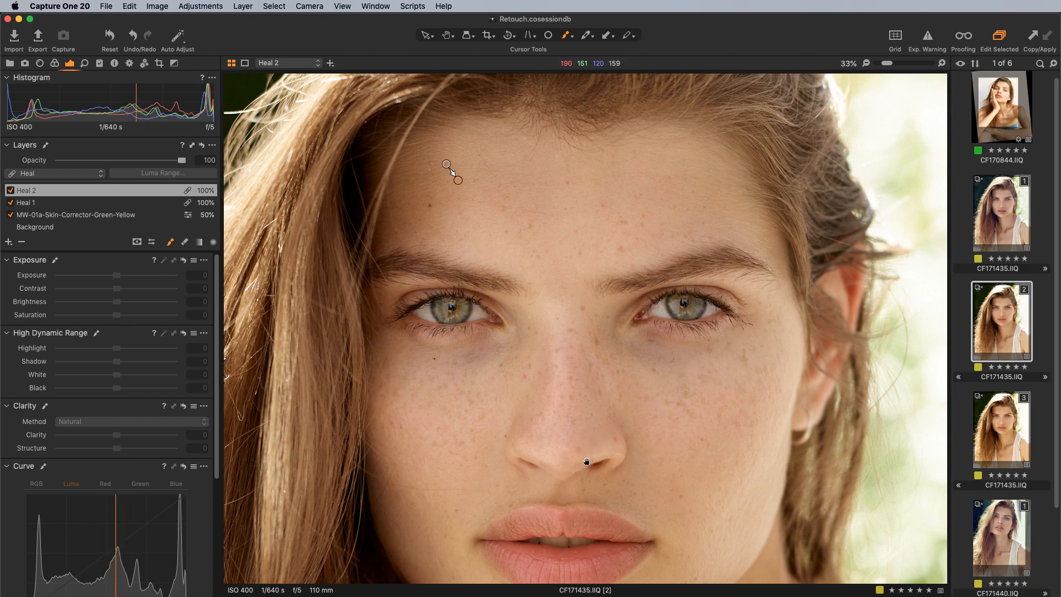
pyautogui.moveTo(588, 459); pyautogui.dragTo(582, 329)
pyautogui.moveTo(628, 360); pyautogui.dragTo(674, 515)
pyautogui.moveTo(623, 439); pyautogui.dragTo(616, 422)
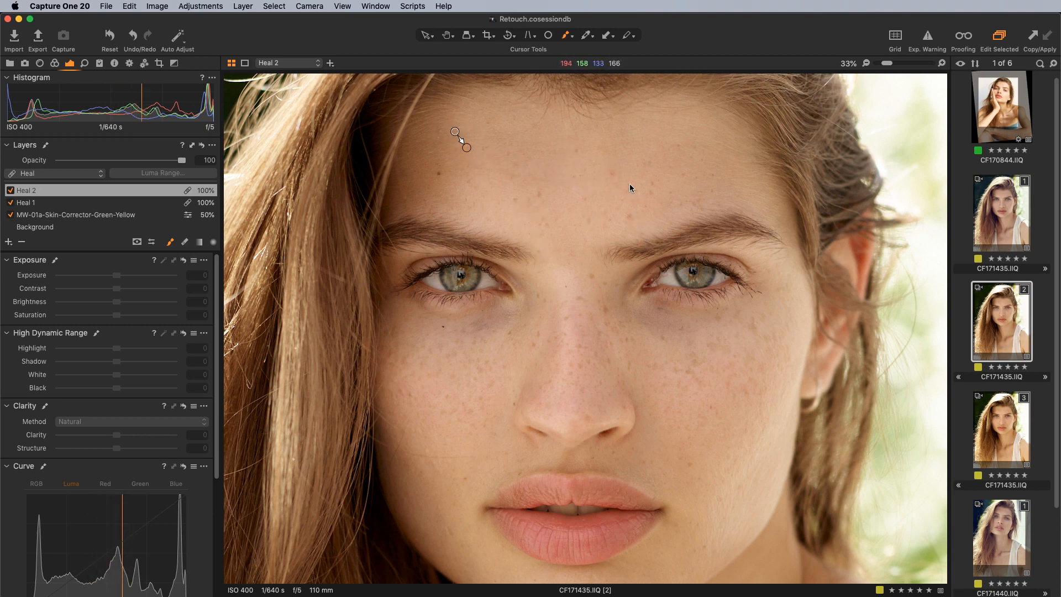
pyautogui.click(70, 173)
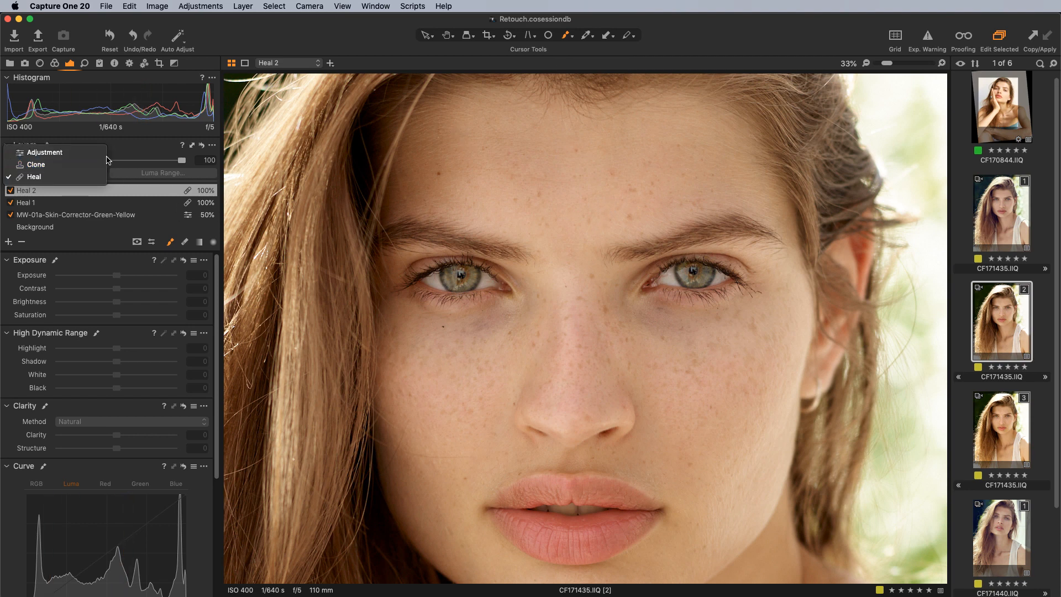
pyautogui.click(159, 143)
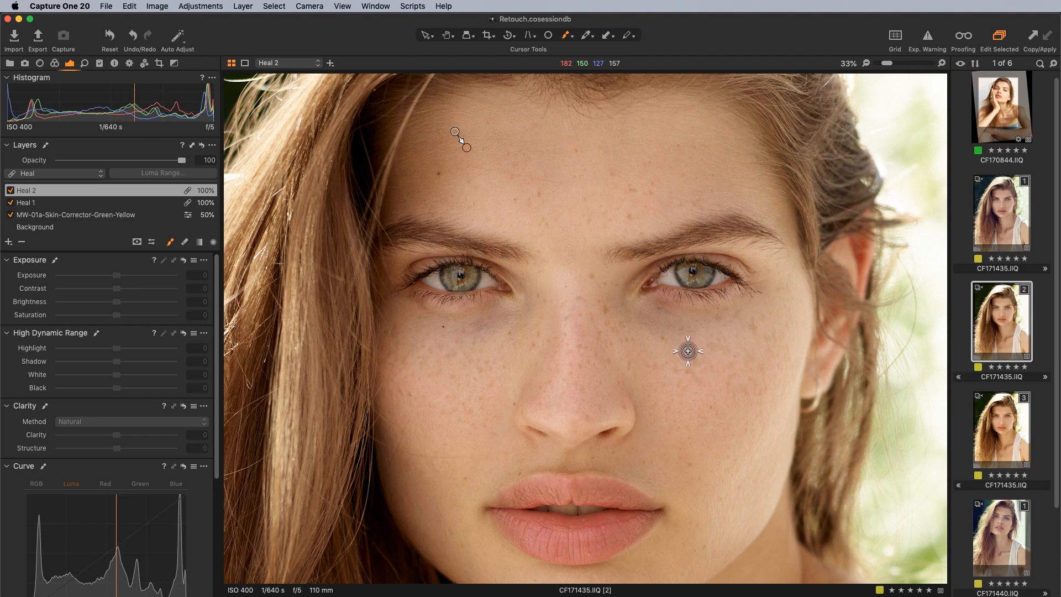
# Add a new adjustment layer named Dodge and raise the midtones of its Luma curve slightly
pyautogui.press('super+minus')
pyautogui.press('super+minus')
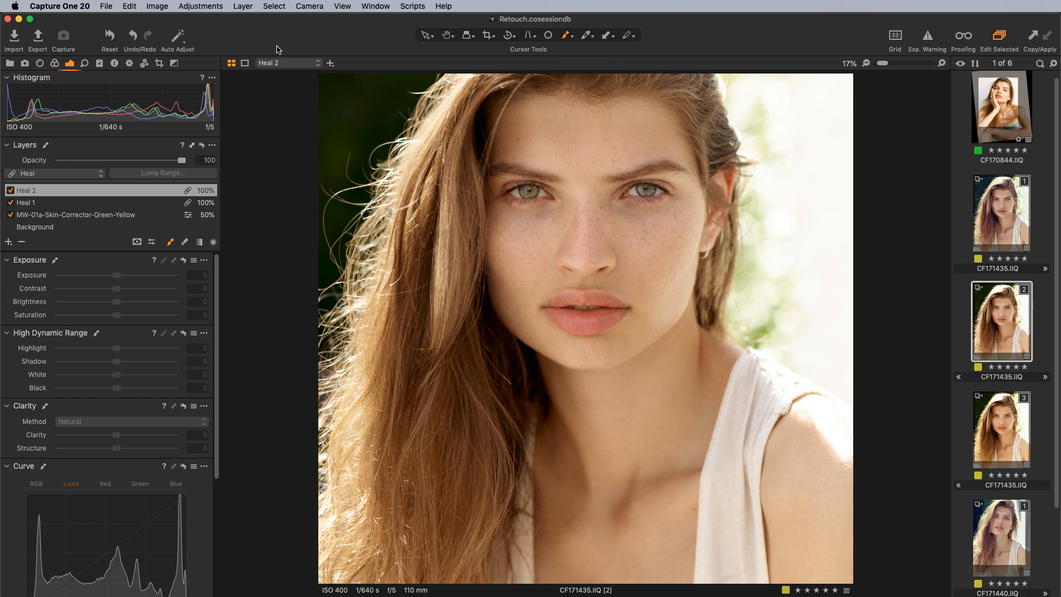
pyautogui.click(9, 242)
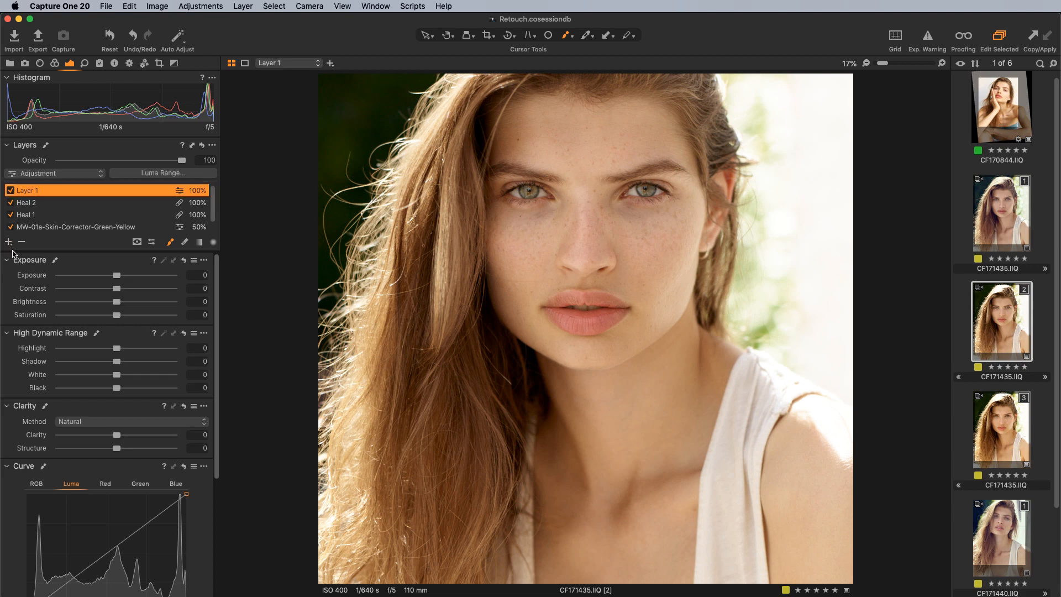
pyautogui.doubleClick(26, 191)
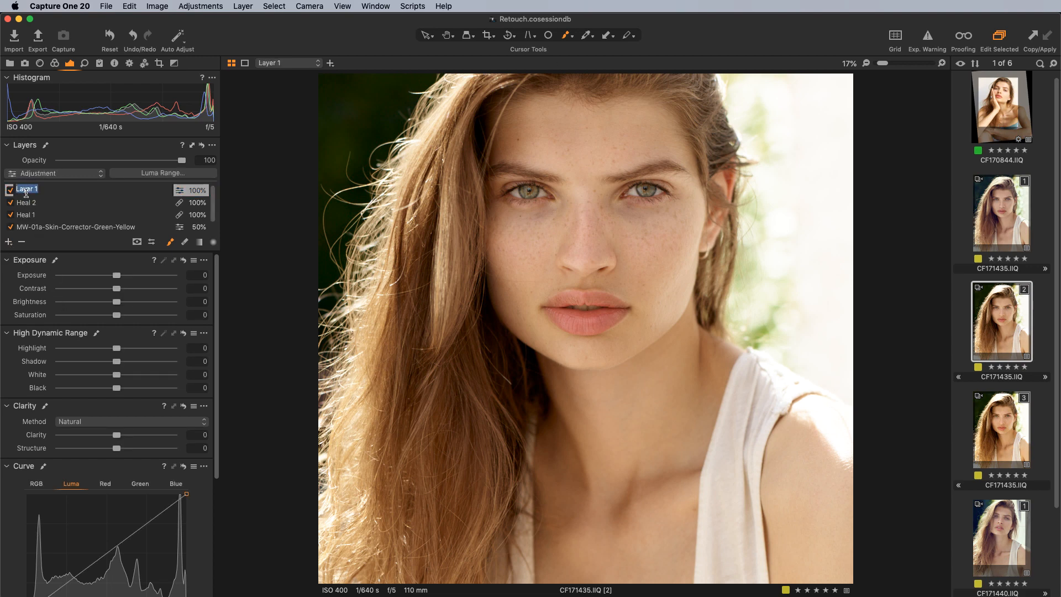
pyautogui.press('Return')
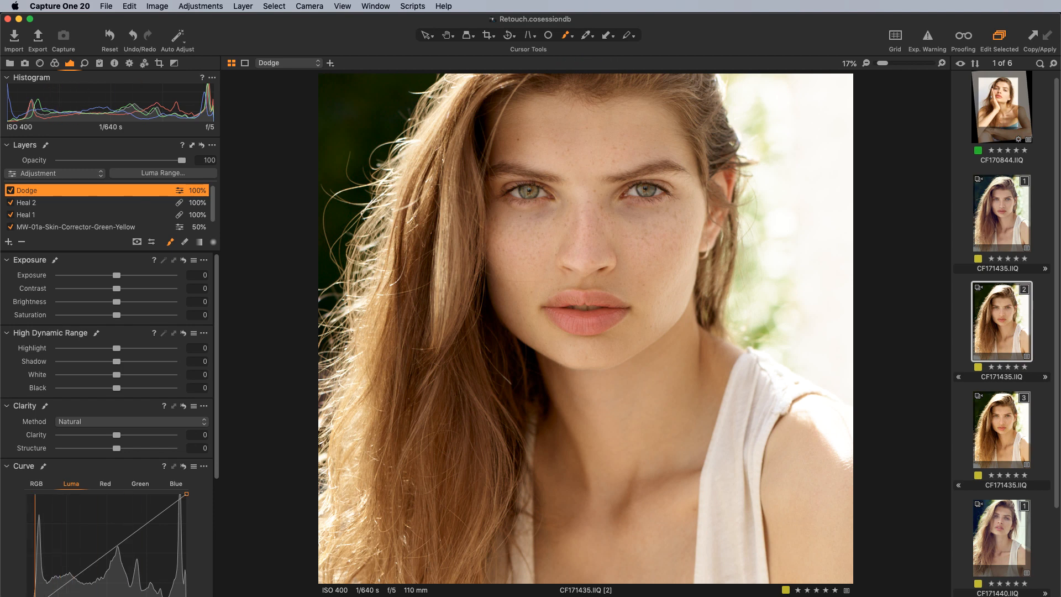
pyautogui.scroll(-3, 109, 425)
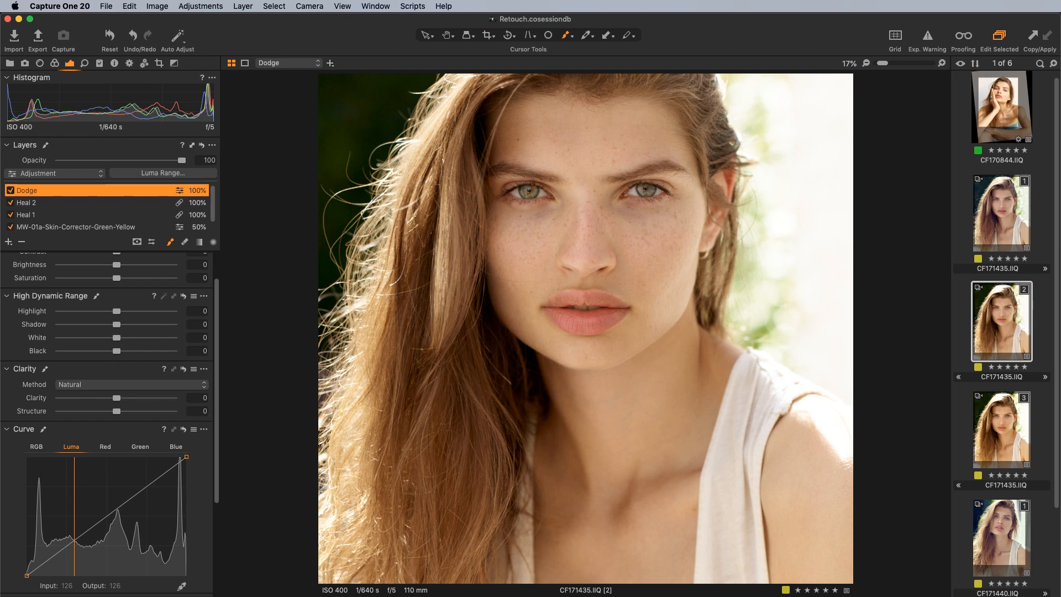
pyautogui.moveTo(99, 521); pyautogui.dragTo(97, 508)
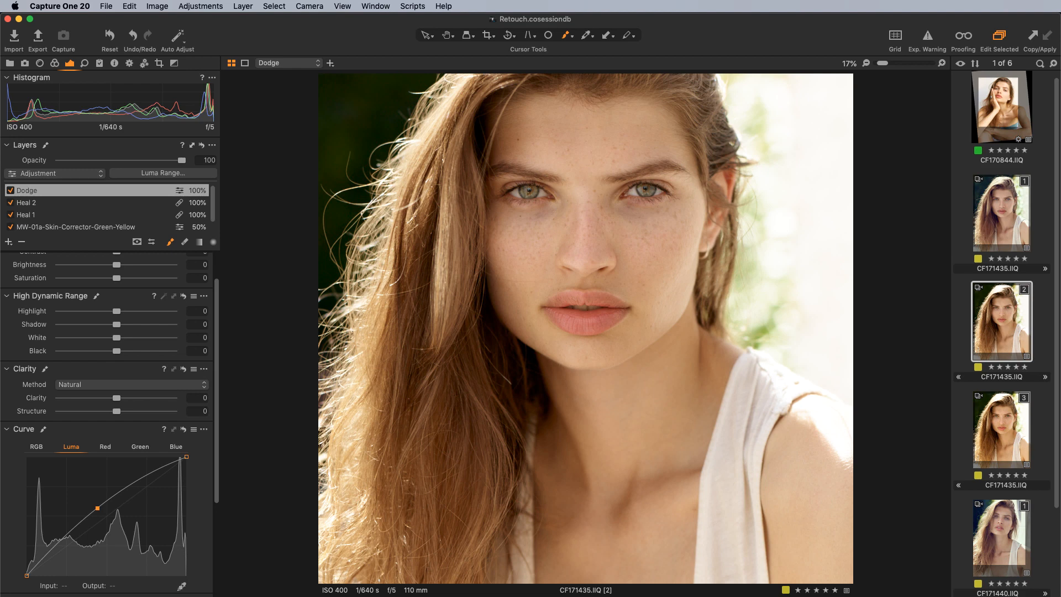
# Add another adjustment layer named Burn and lower the midtones of its Luma curve slightly
pyautogui.click(8, 241)
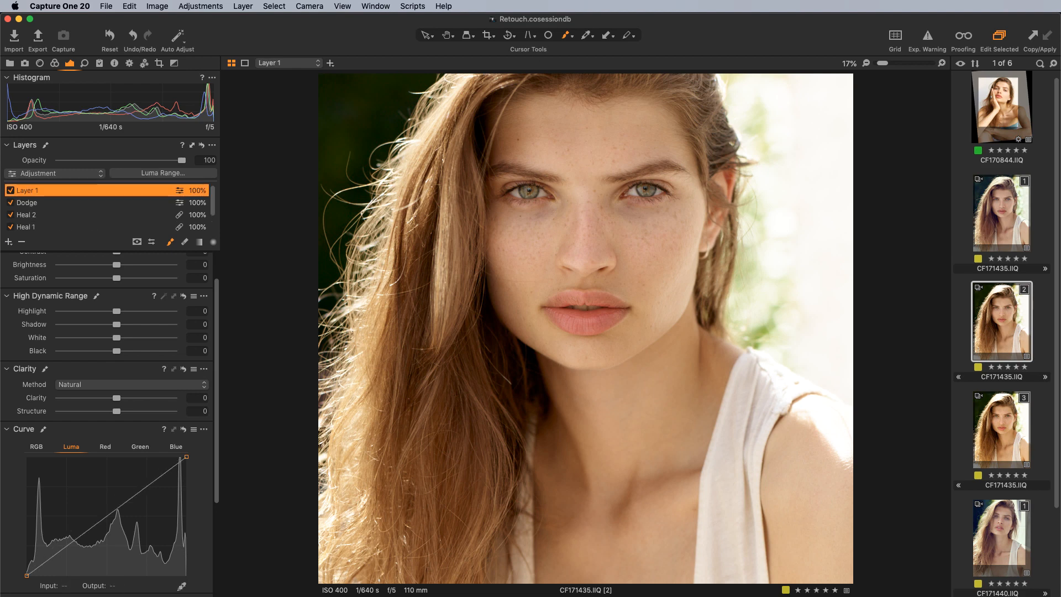
pyautogui.write('Bur')
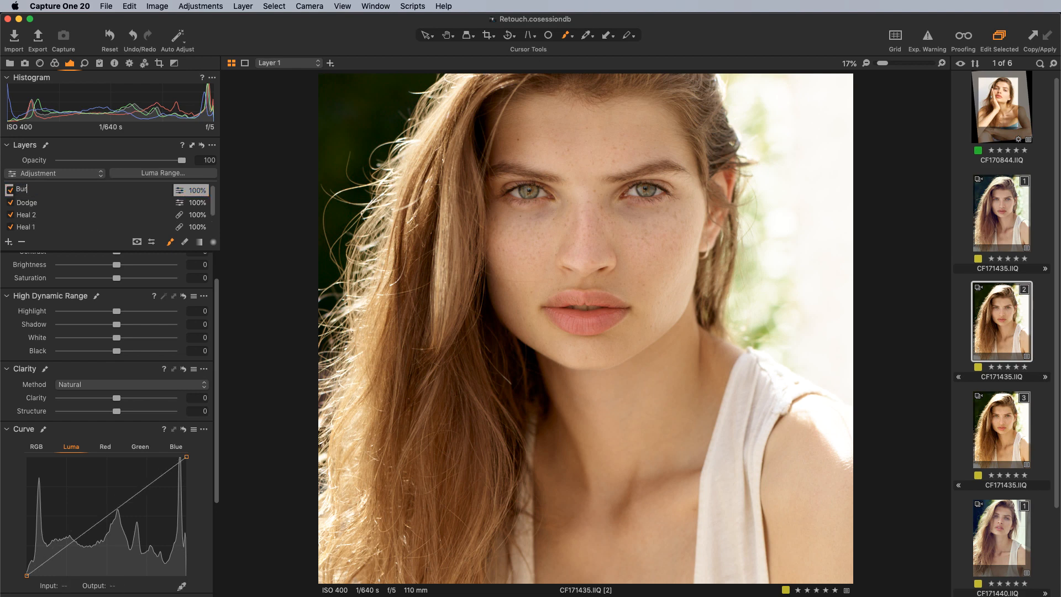
pyautogui.write('n')
pyautogui.press('Return')
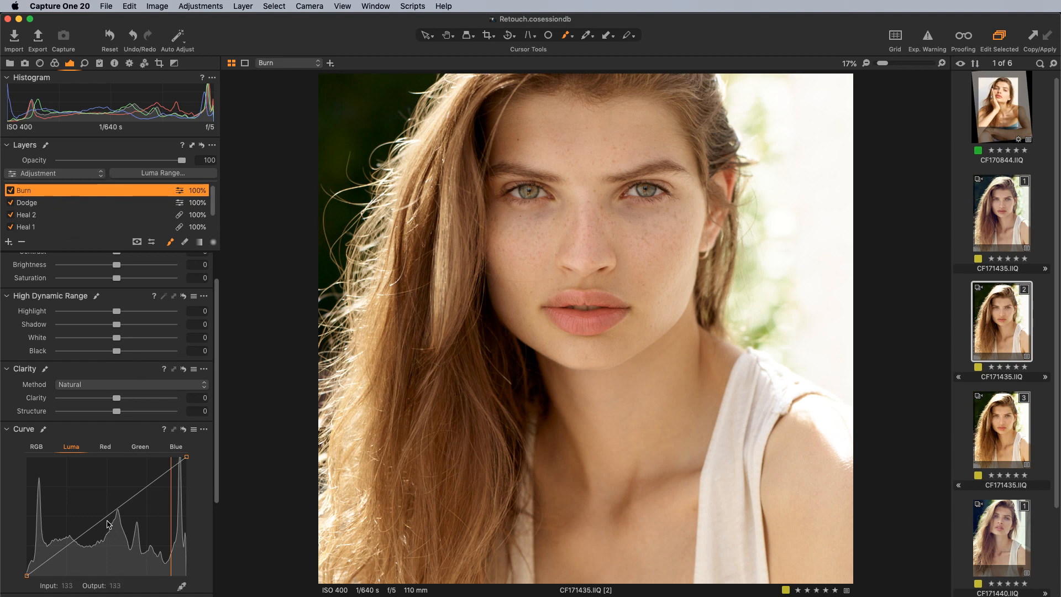
pyautogui.moveTo(106, 522); pyautogui.dragTo(108, 530)
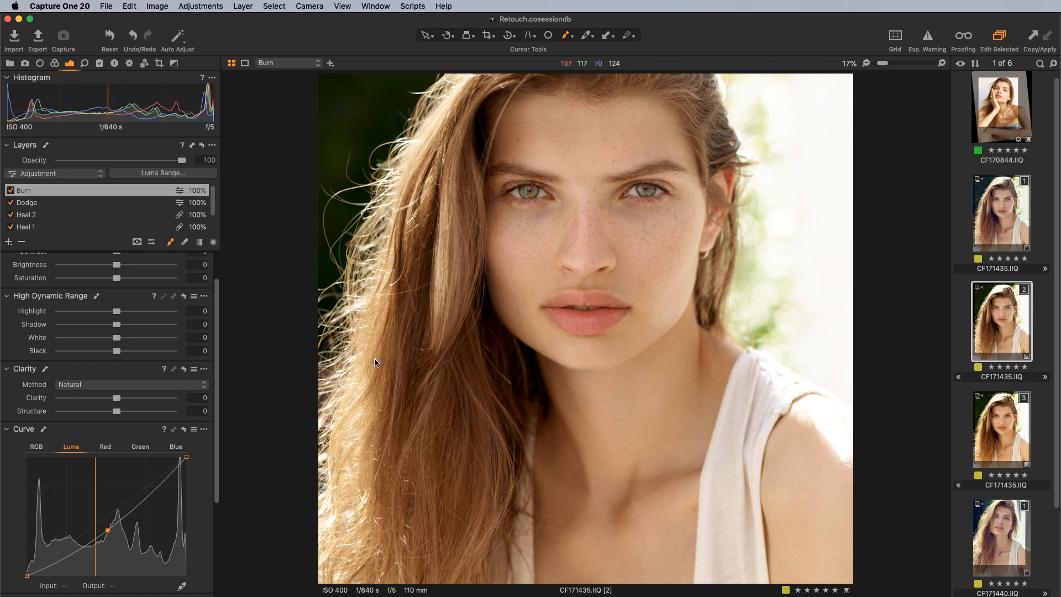
# Delete the manually created Burn and Dodge layers
pyautogui.click(26, 242)
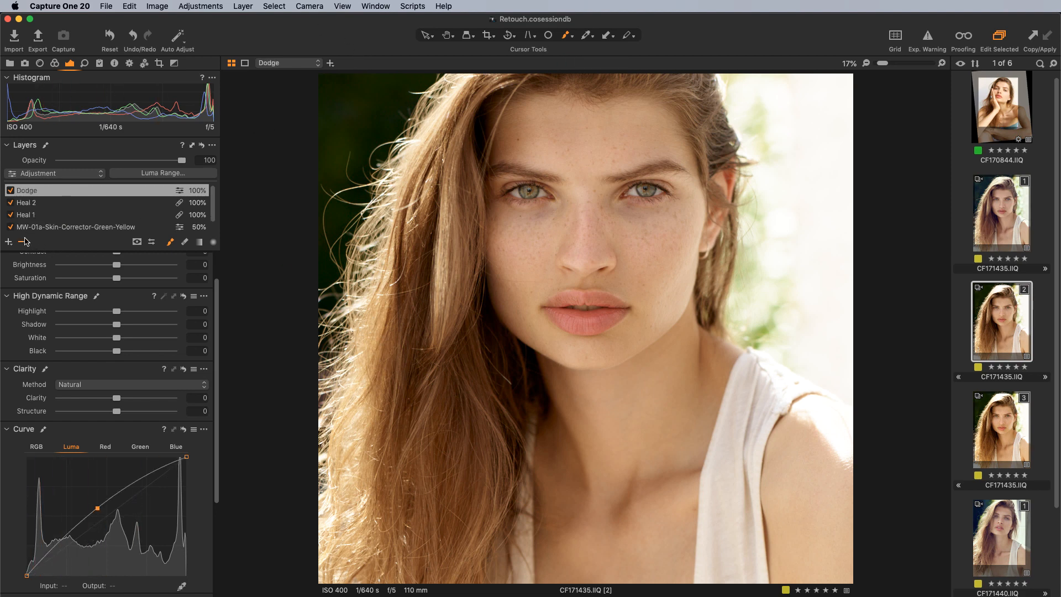
pyautogui.click(26, 241)
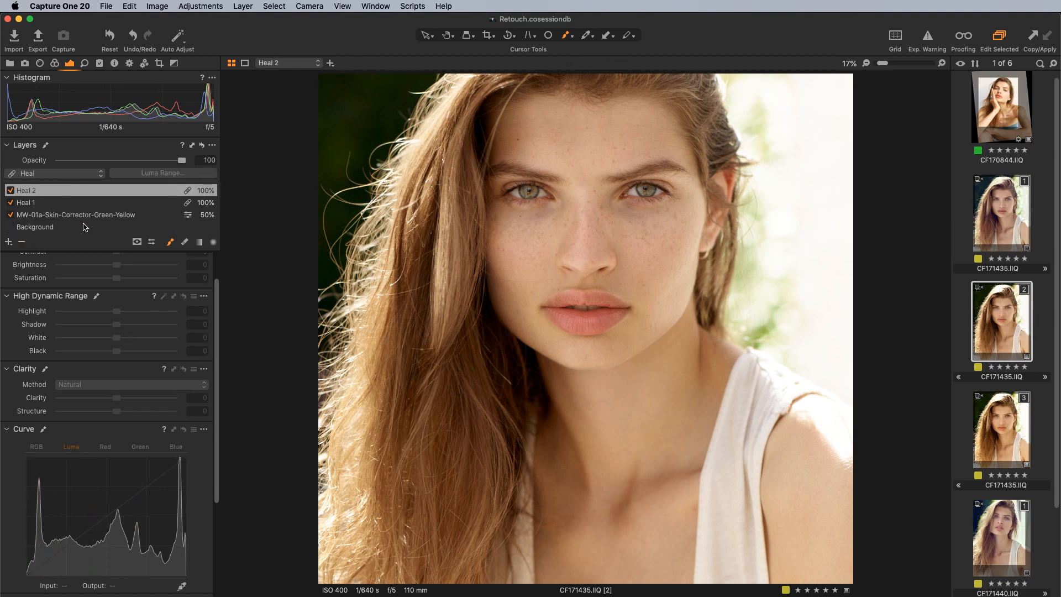
# Run the Dodge and Burn Automation script on the selected image CF171435 and insert all D&B layers
pyautogui.click(416, 8)
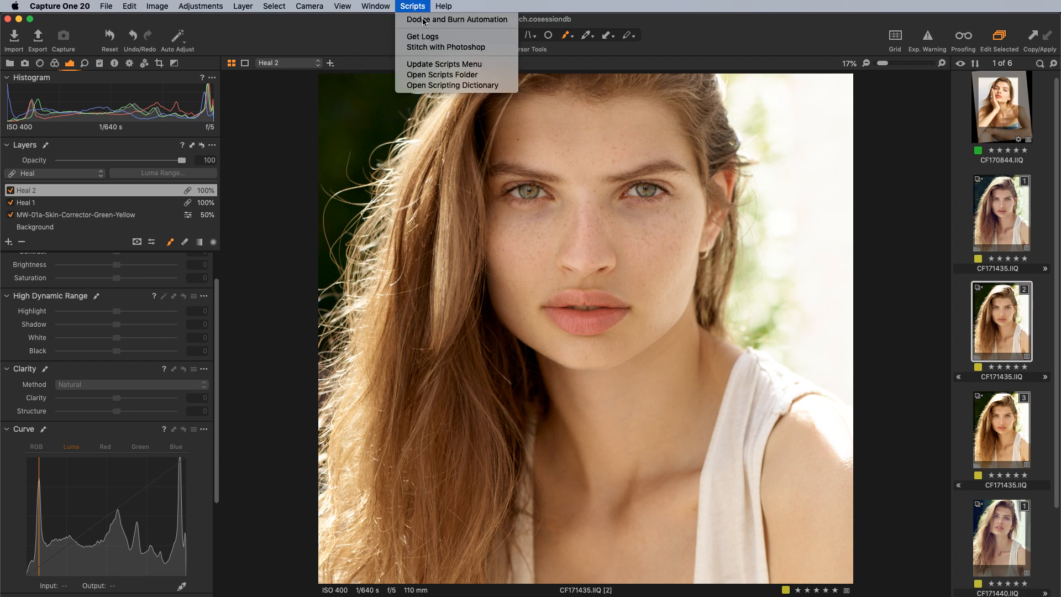
pyautogui.click(448, 20)
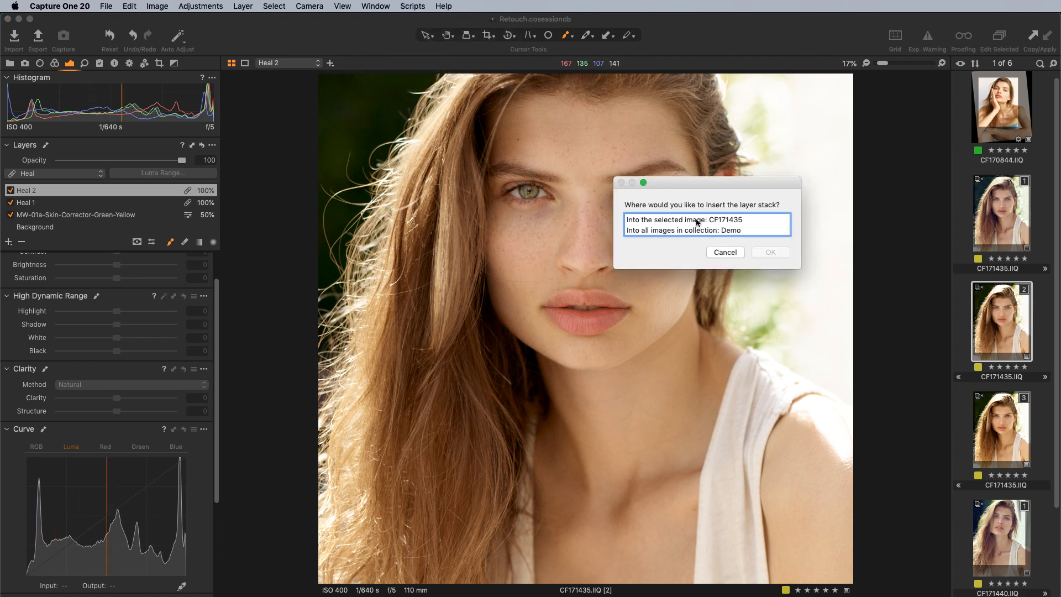
pyautogui.click(718, 222)
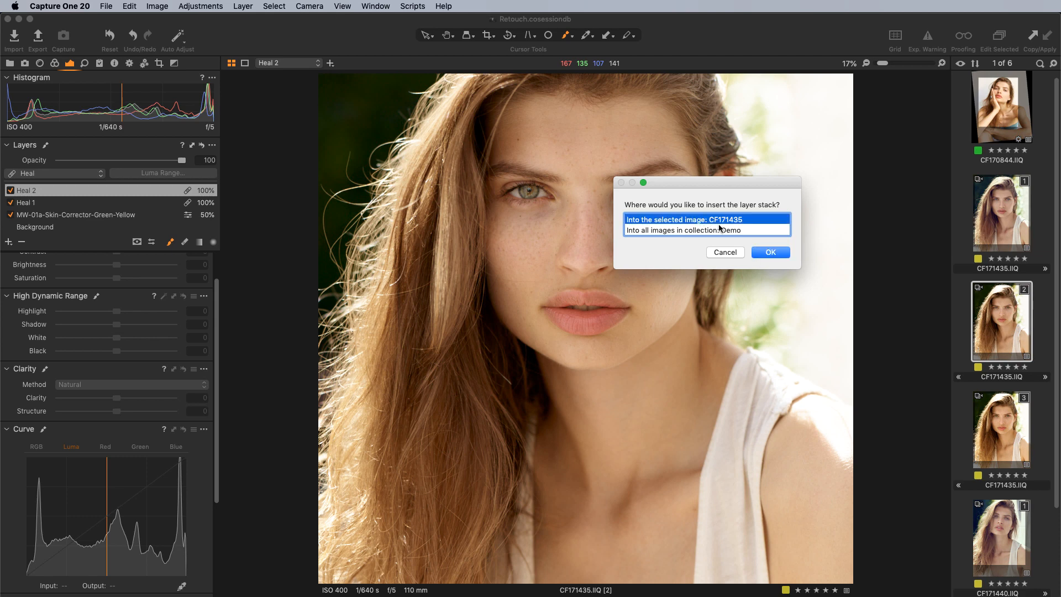
pyautogui.click(773, 252)
pyautogui.click(655, 254)
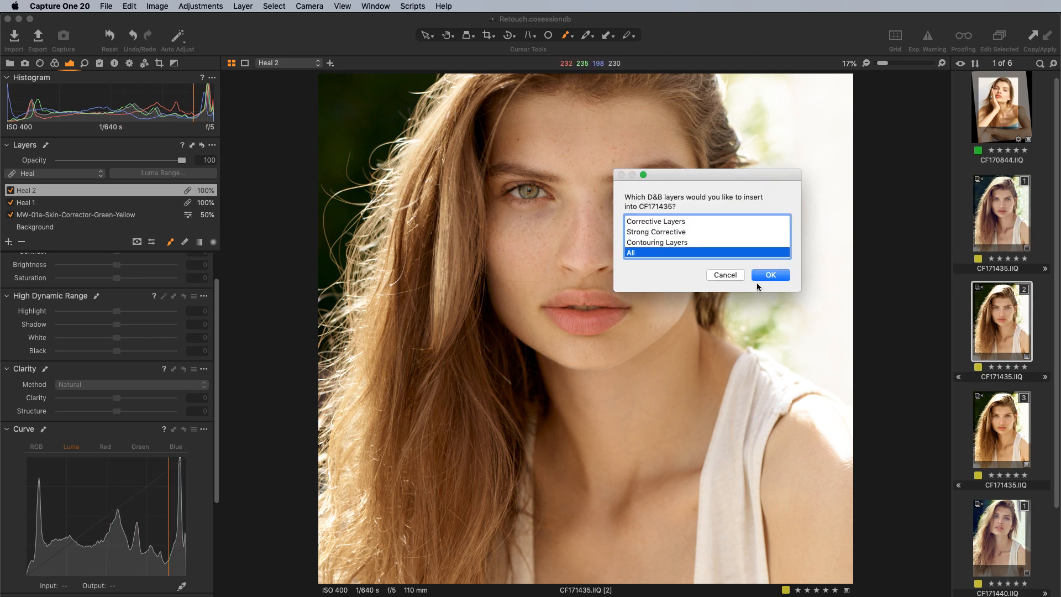
pyautogui.click(764, 278)
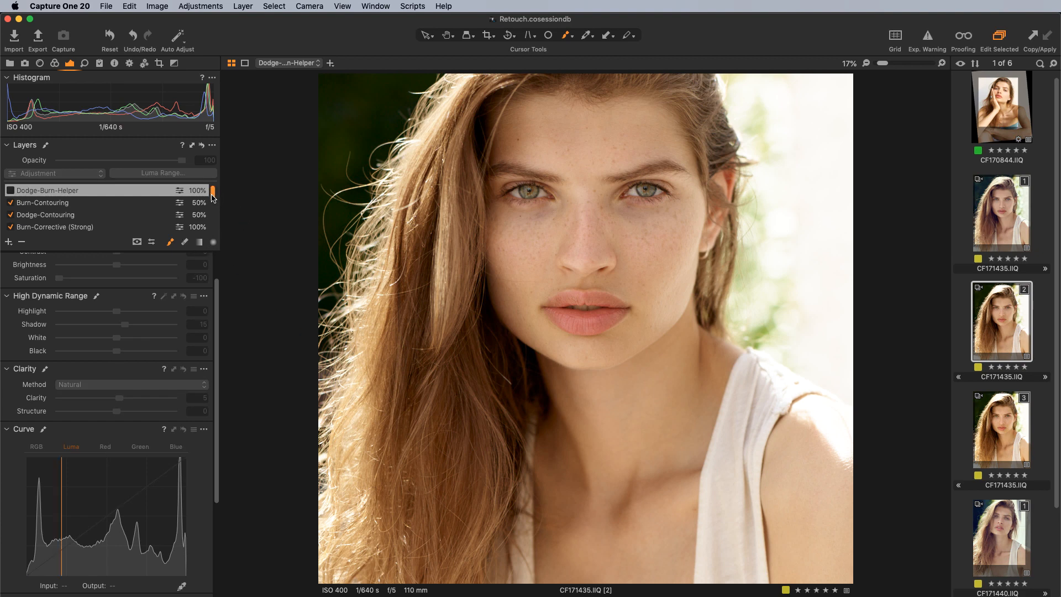
# Examine the RGB curve of Dodge-Corrective and the RGB and Luma curves of Dodge-Corrective (Strong)
pyautogui.moveTo(213, 195); pyautogui.dragTo(214, 213)
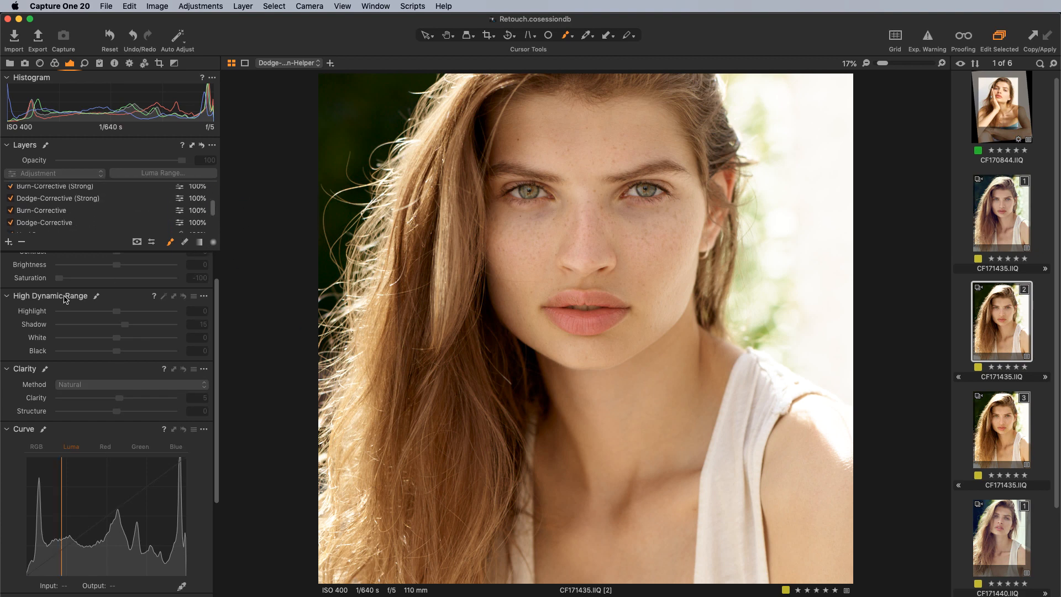
pyautogui.click(68, 224)
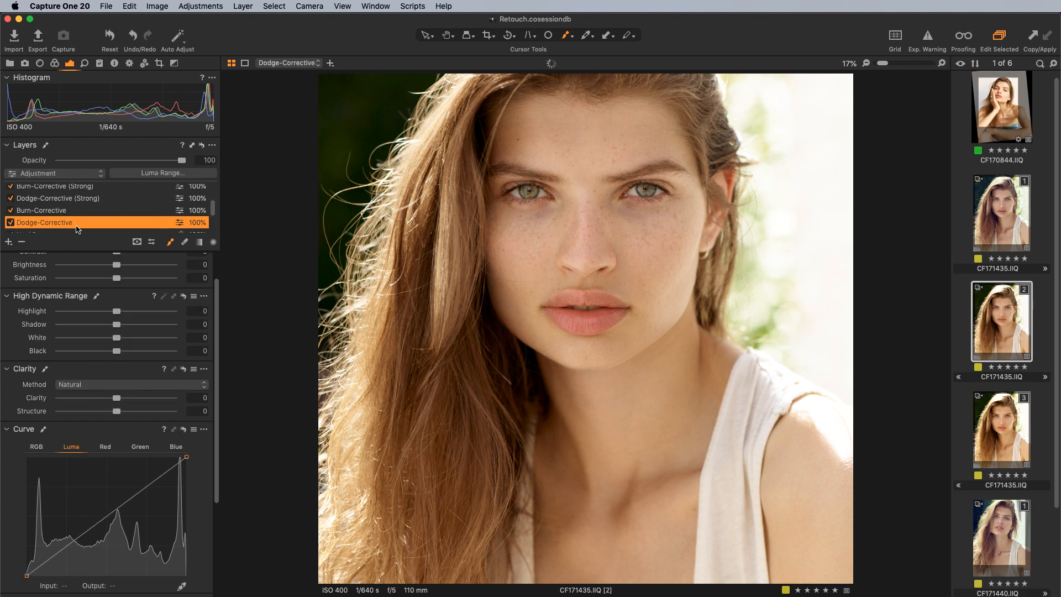
pyautogui.click(36, 446)
pyautogui.moveTo(103, 518); pyautogui.dragTo(104, 507)
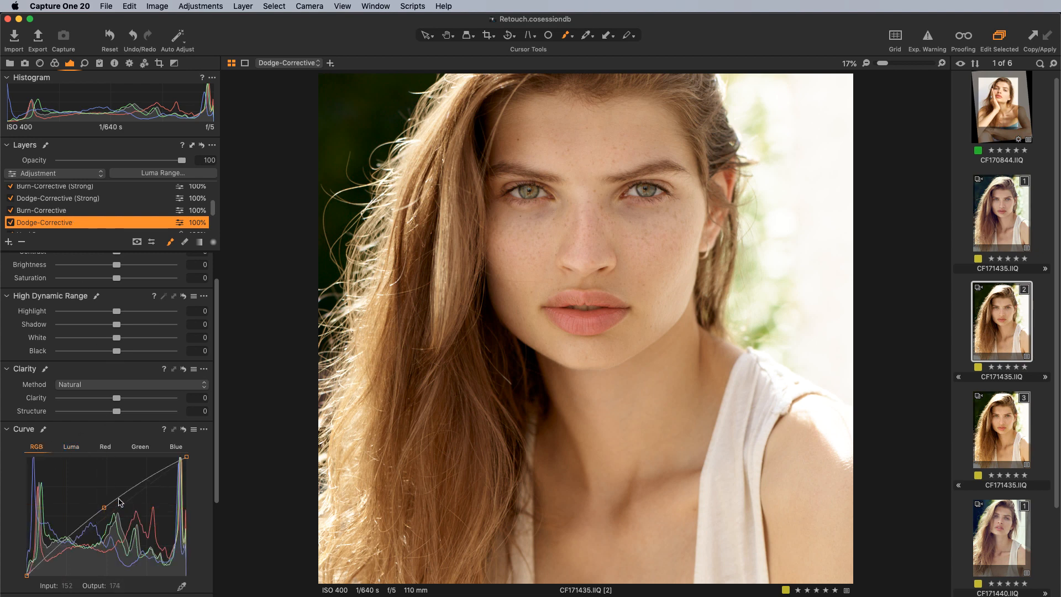
pyautogui.click(60, 198)
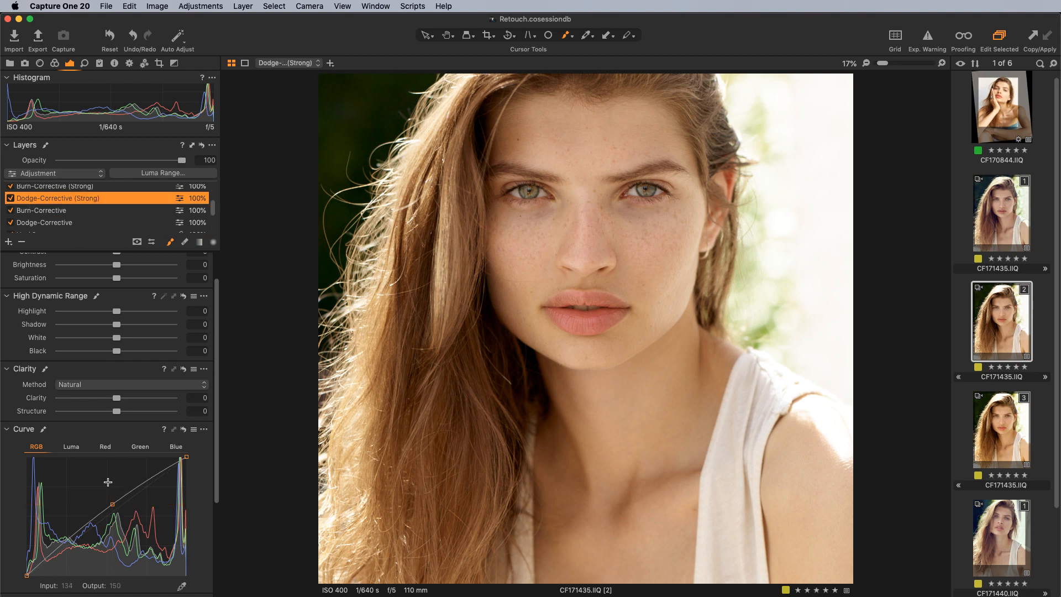
pyautogui.click(71, 446)
pyautogui.click(37, 448)
pyautogui.click(71, 447)
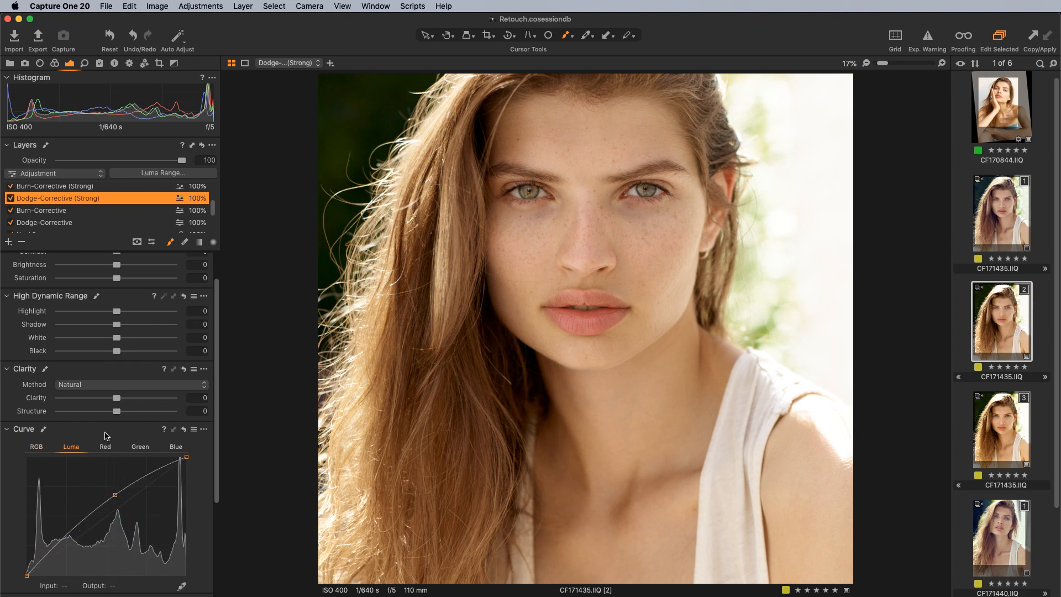
# Examine the RGB curve of Burn-Corrective and the Luma curve of Burn-Corrective (Strong)
pyautogui.click(67, 212)
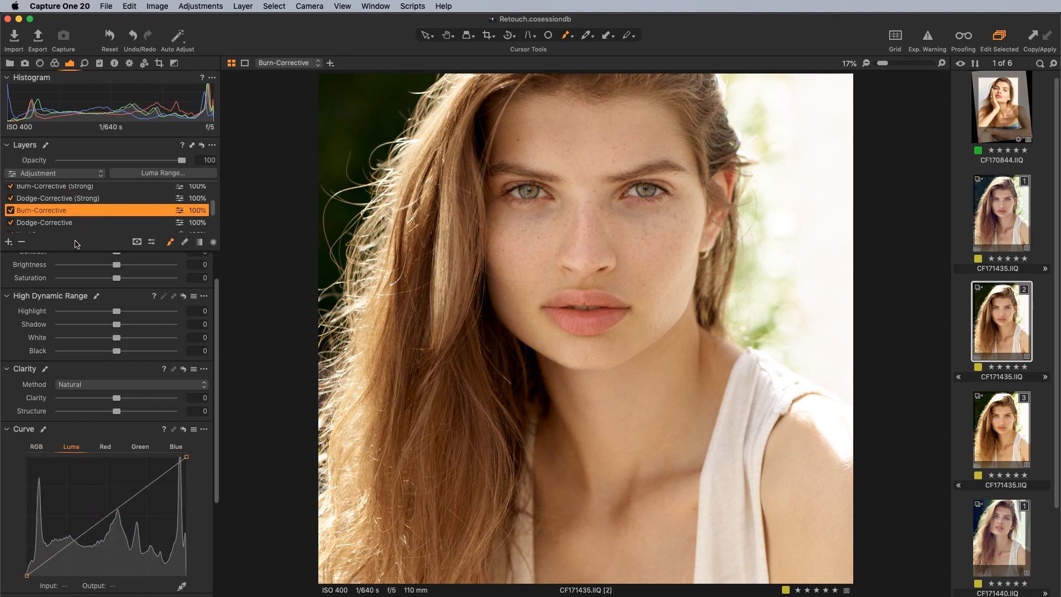
pyautogui.click(36, 447)
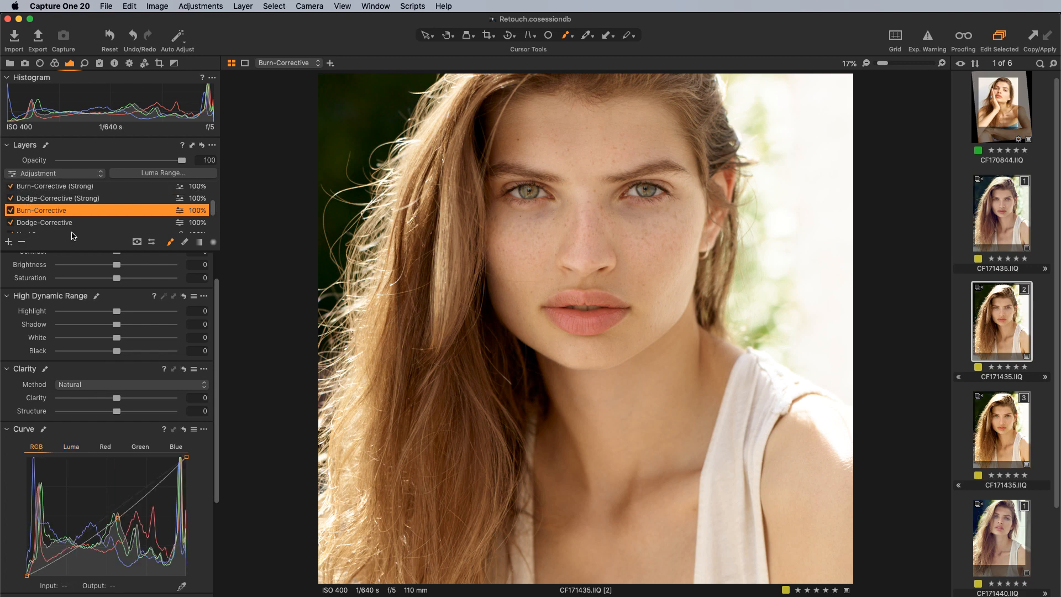
pyautogui.click(64, 188)
pyautogui.click(82, 449)
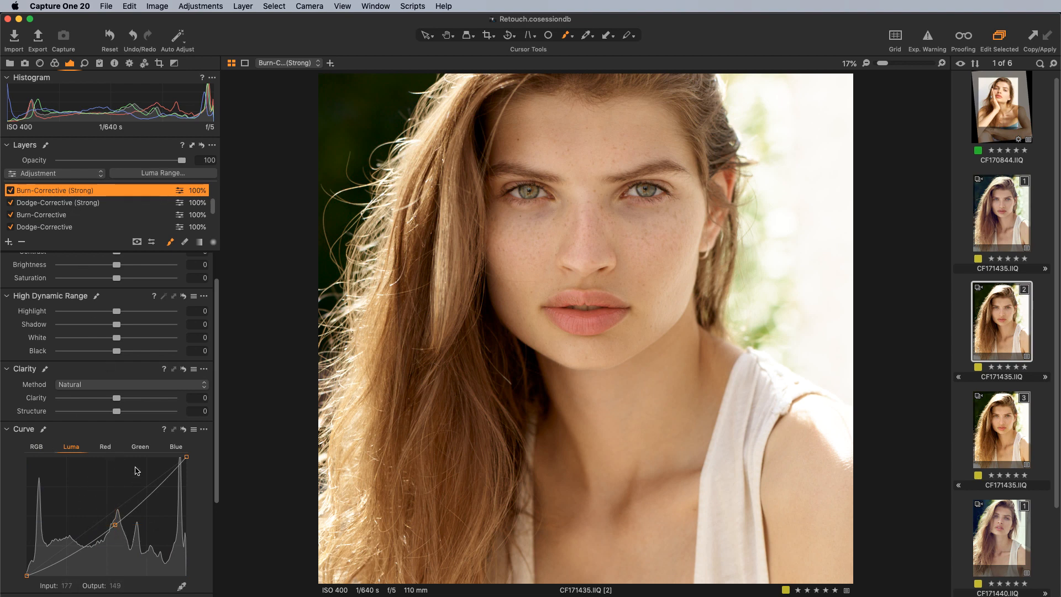
# Examine the RGB curves of the Burn-Contouring and Dodge-Contouring layers
pyautogui.scroll(2, 113, 226)
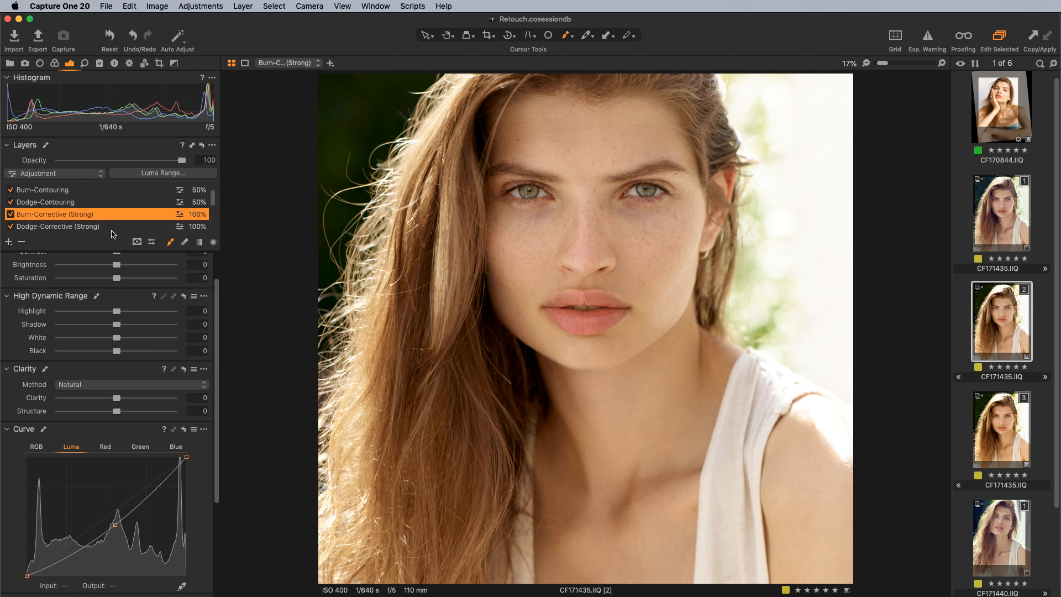
pyautogui.click(60, 203)
pyautogui.click(60, 191)
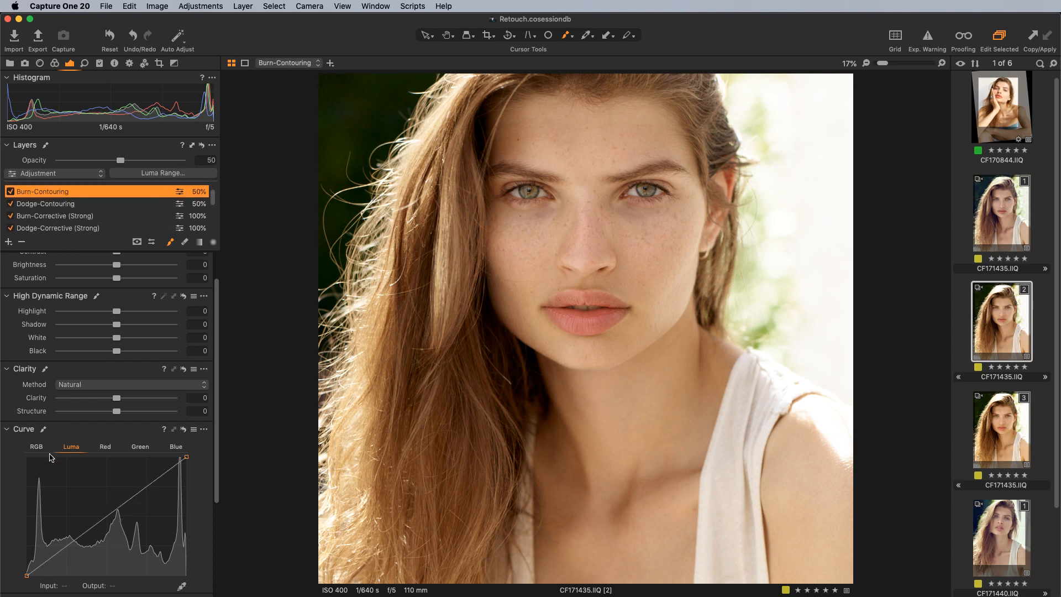
pyautogui.click(37, 448)
pyautogui.click(38, 205)
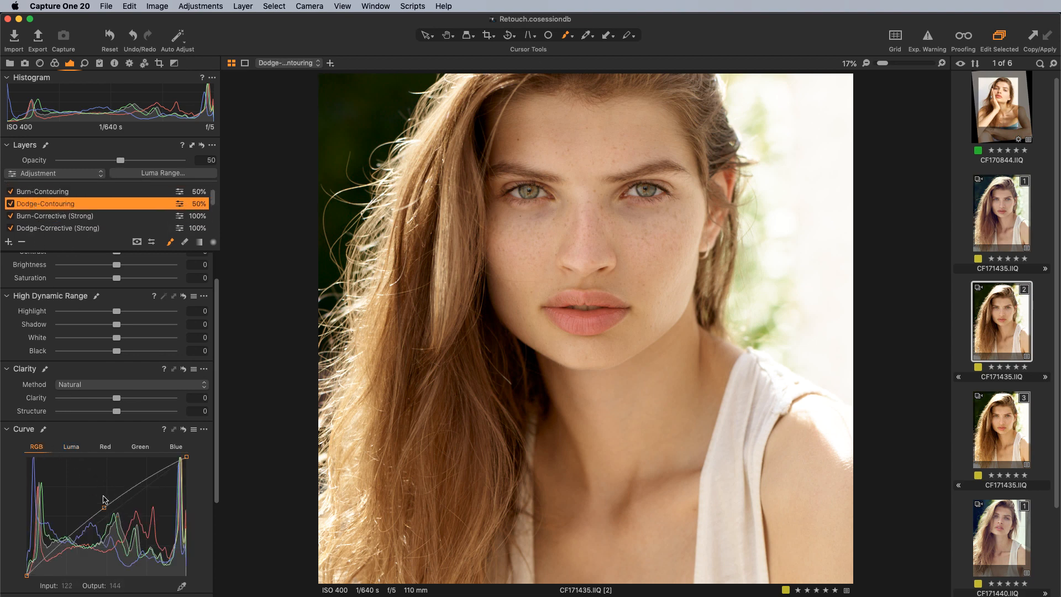
pyautogui.scroll(1, 85, 202)
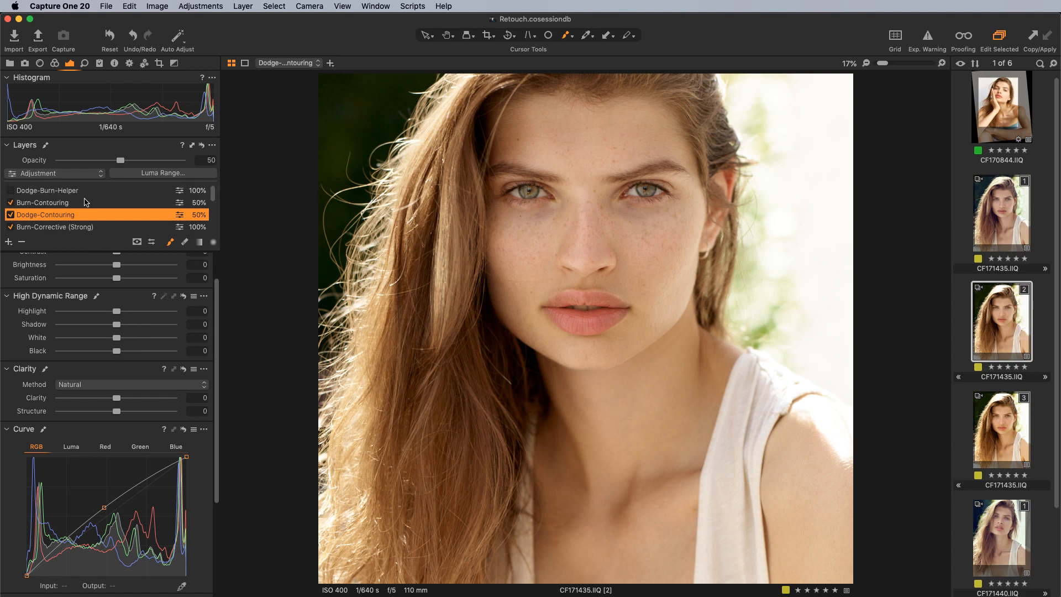
# Enable the Dodge-Burn-Helper layer and check its adjustments and mask coverage
pyautogui.click(58, 192)
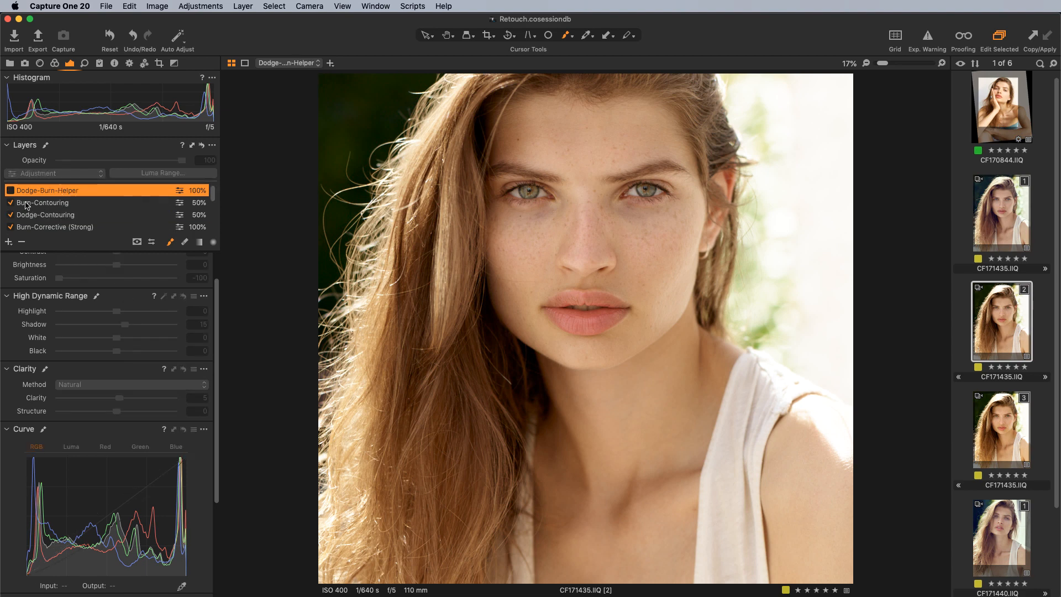
pyautogui.click(11, 191)
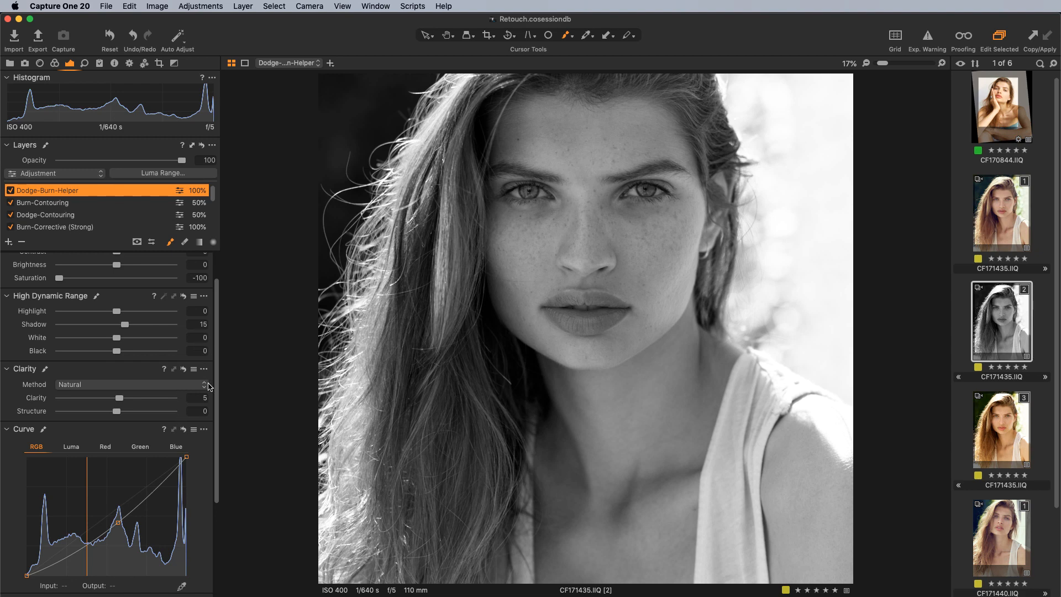
pyautogui.scroll(2, 173, 284)
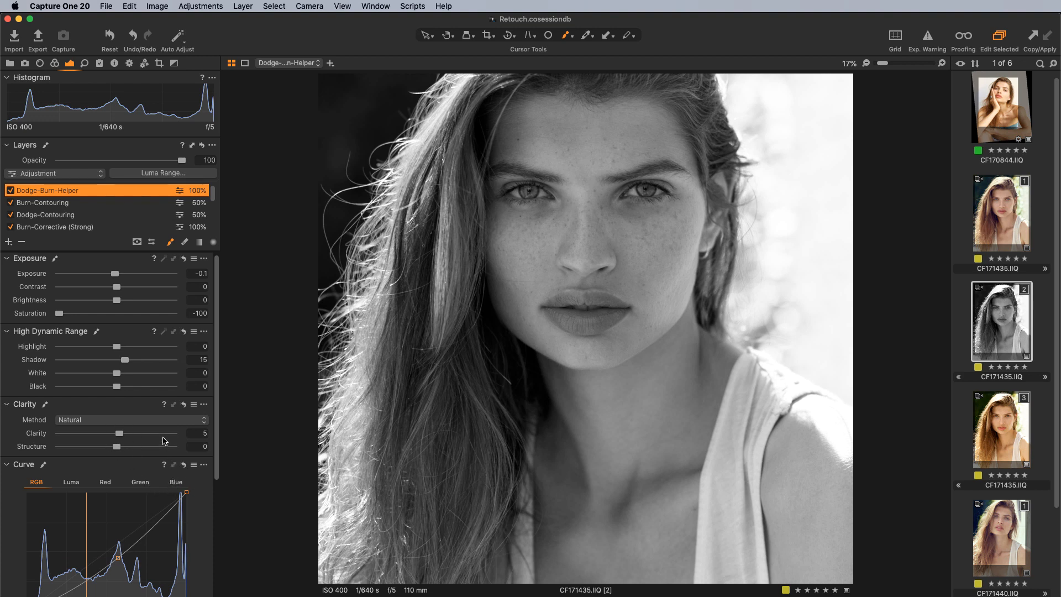
pyautogui.press('m')
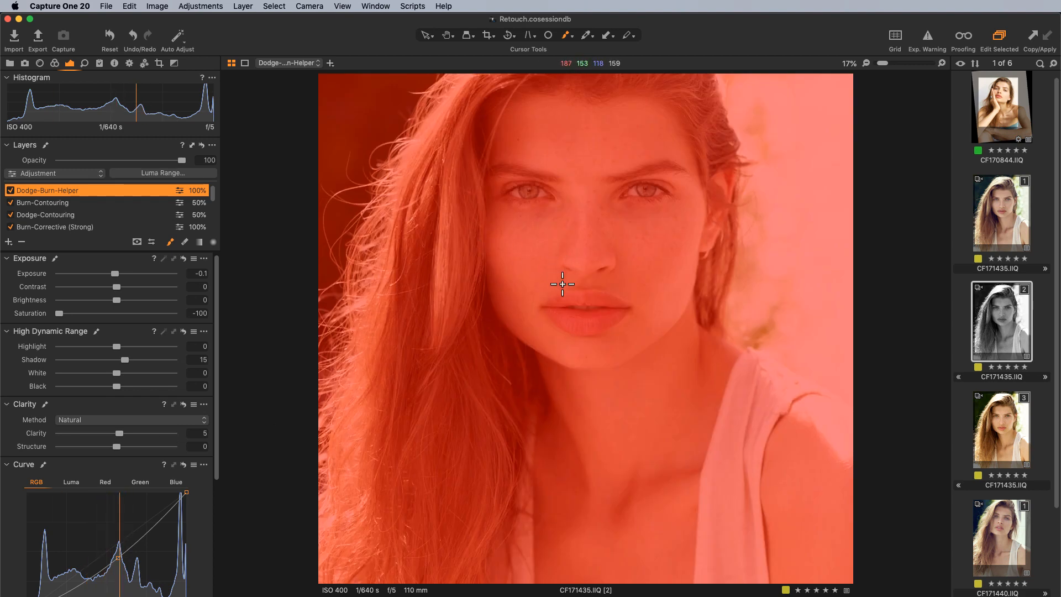
pyautogui.press('m')
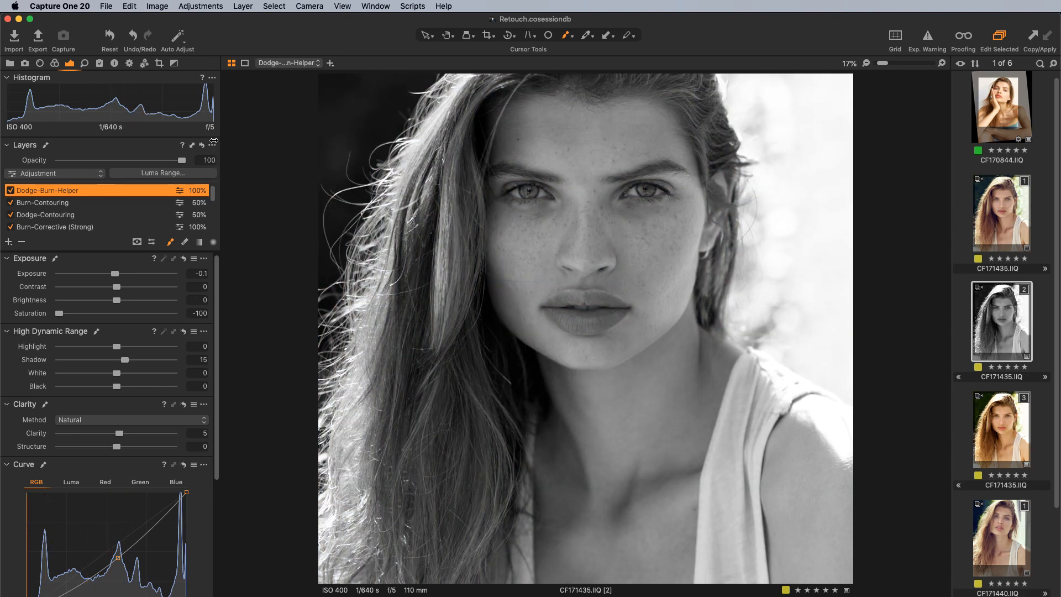
pyautogui.click(212, 145)
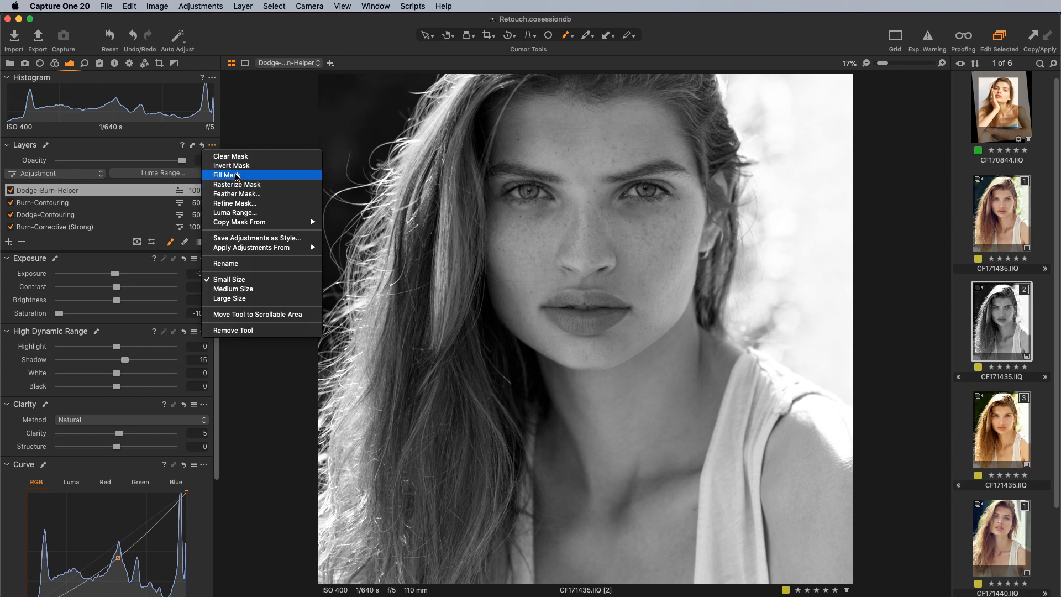
pyautogui.click(240, 105)
# Select the Dodge-Corrective (Strong) layer and reduce the brush flow for retouching the lips
pyautogui.click(106, 203)
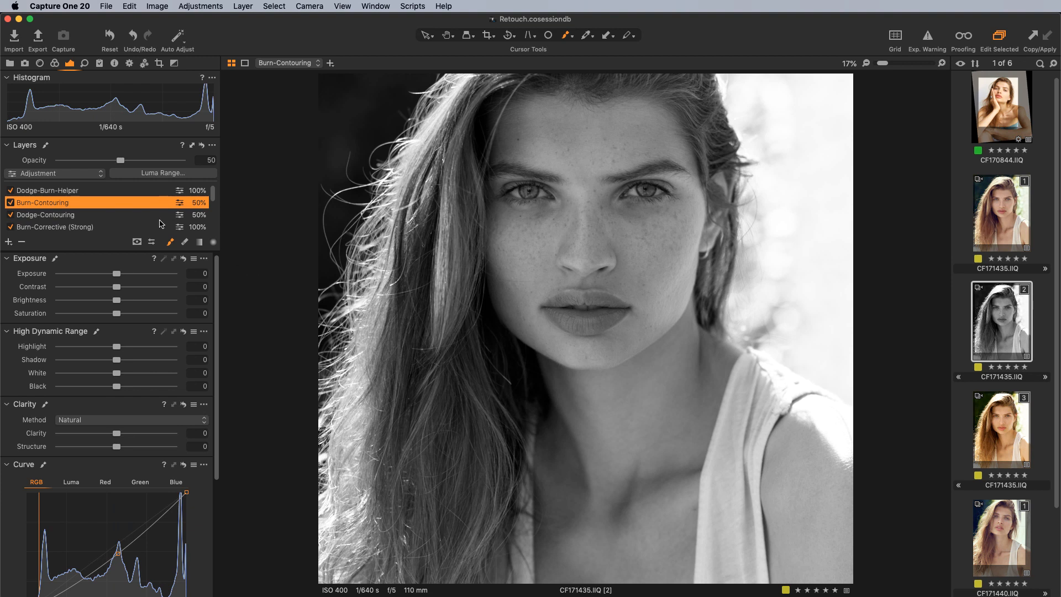
pyautogui.scroll(-3, 213, 199)
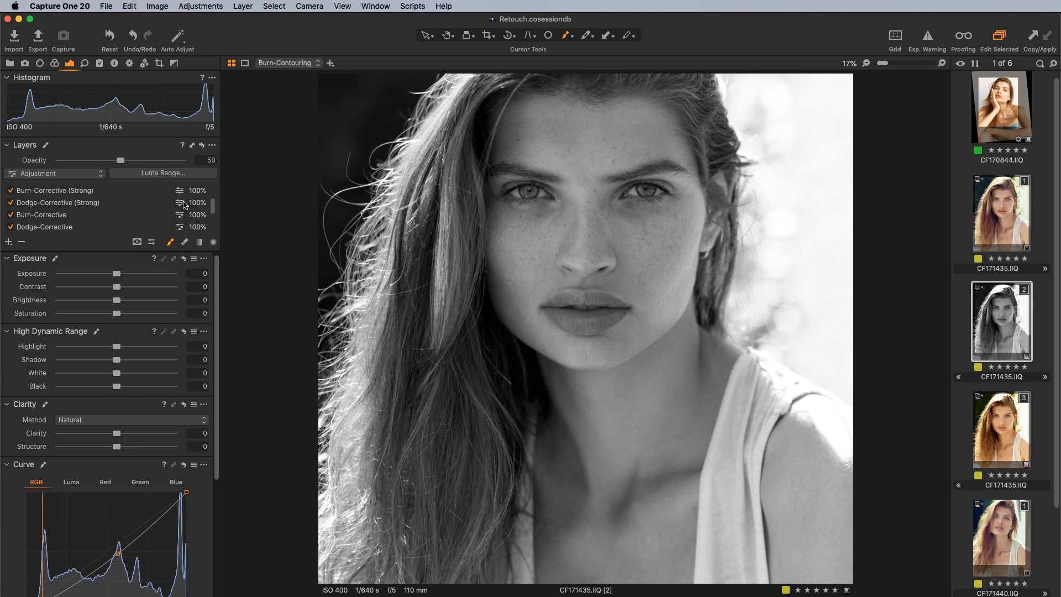
pyautogui.scroll(-1, 211, 213)
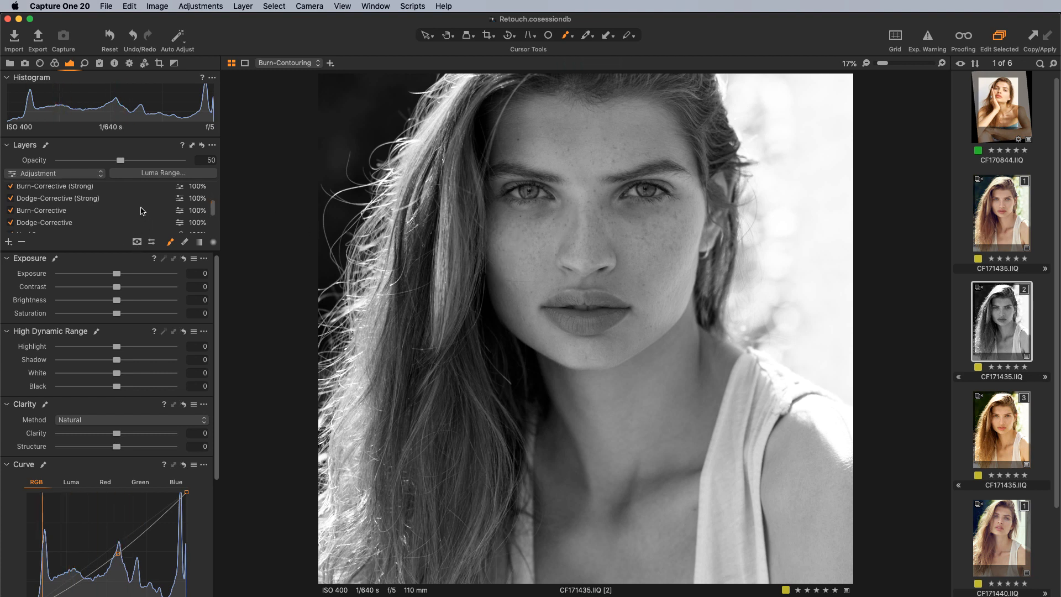
pyautogui.click(103, 199)
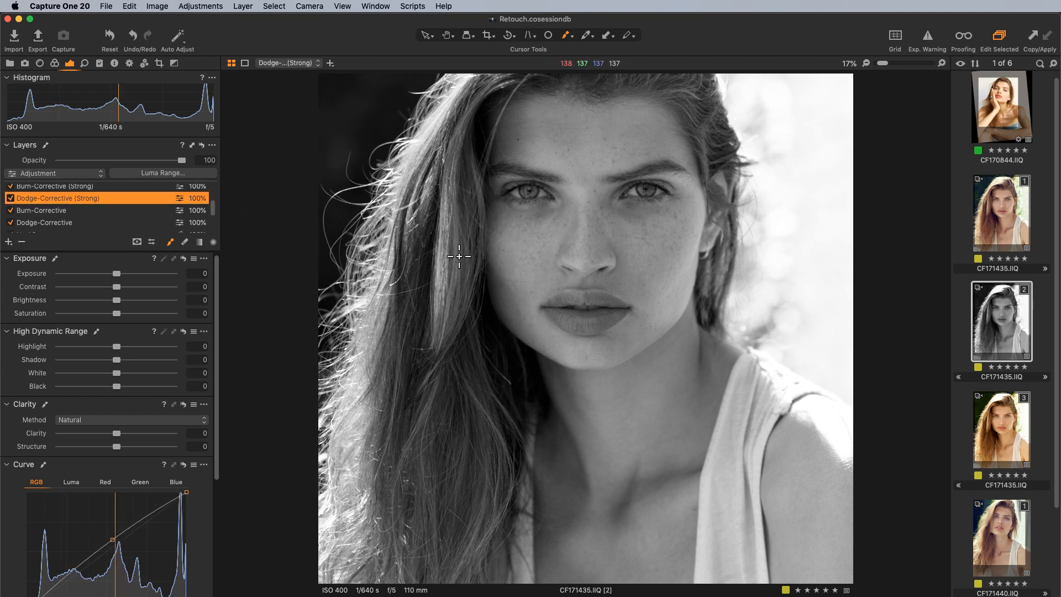
pyautogui.press('super+plus')
pyautogui.press('super+plus')
pyautogui.press('super+plus')
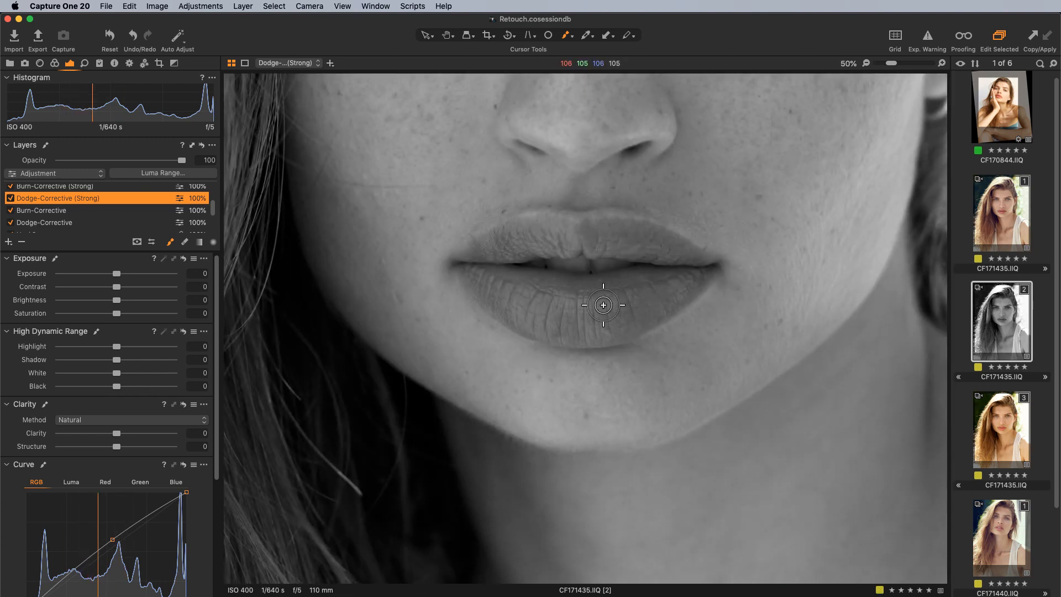
pyautogui.moveTo(604, 300); pyautogui.dragTo(627, 381)
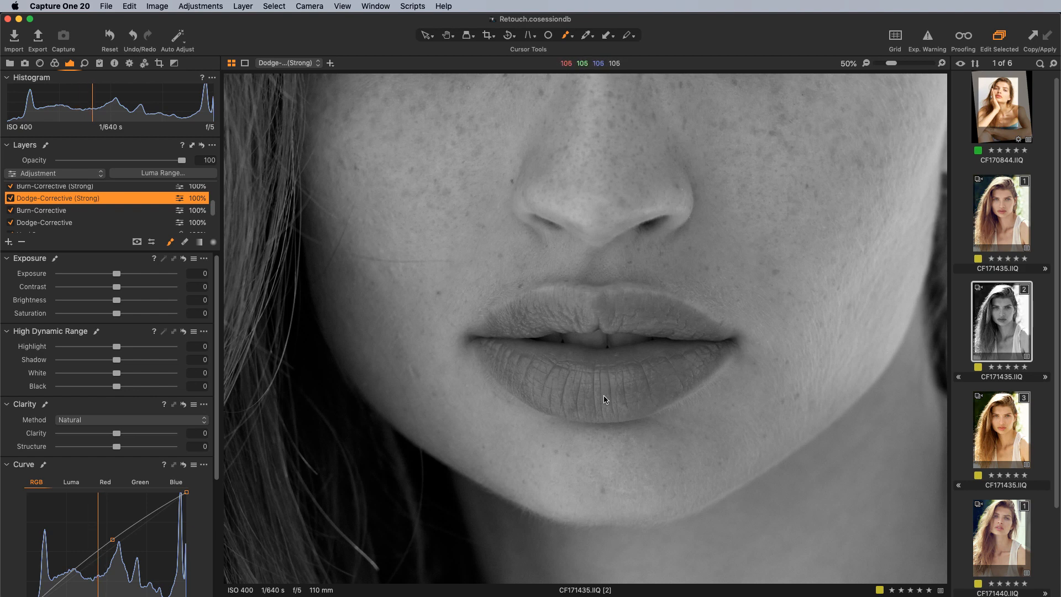
pyautogui.rightClick(584, 279)
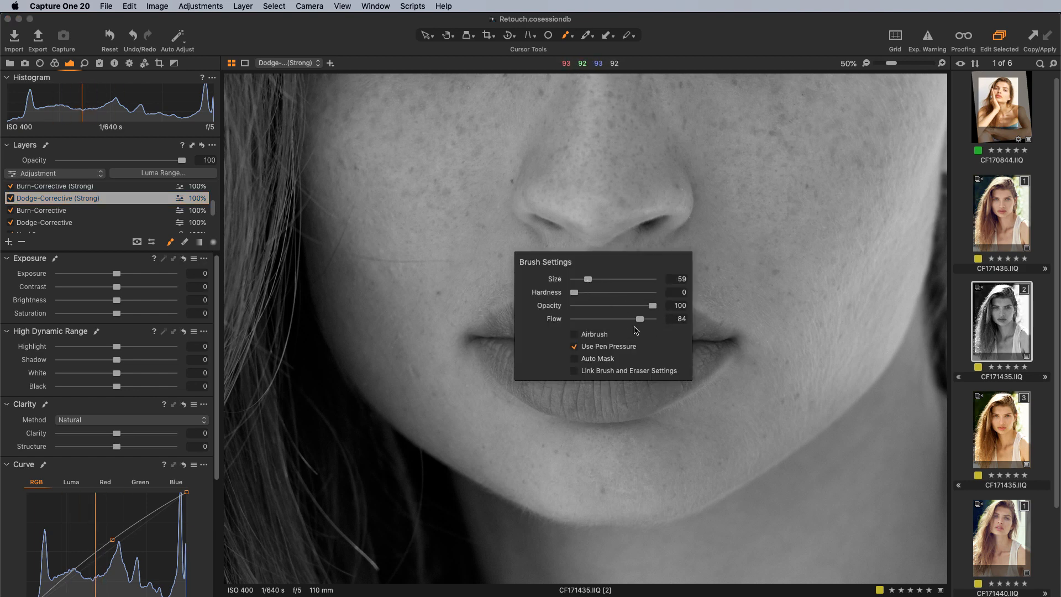
pyautogui.moveTo(634, 325); pyautogui.dragTo(577, 334)
pyautogui.click(580, 319)
pyautogui.click(663, 385)
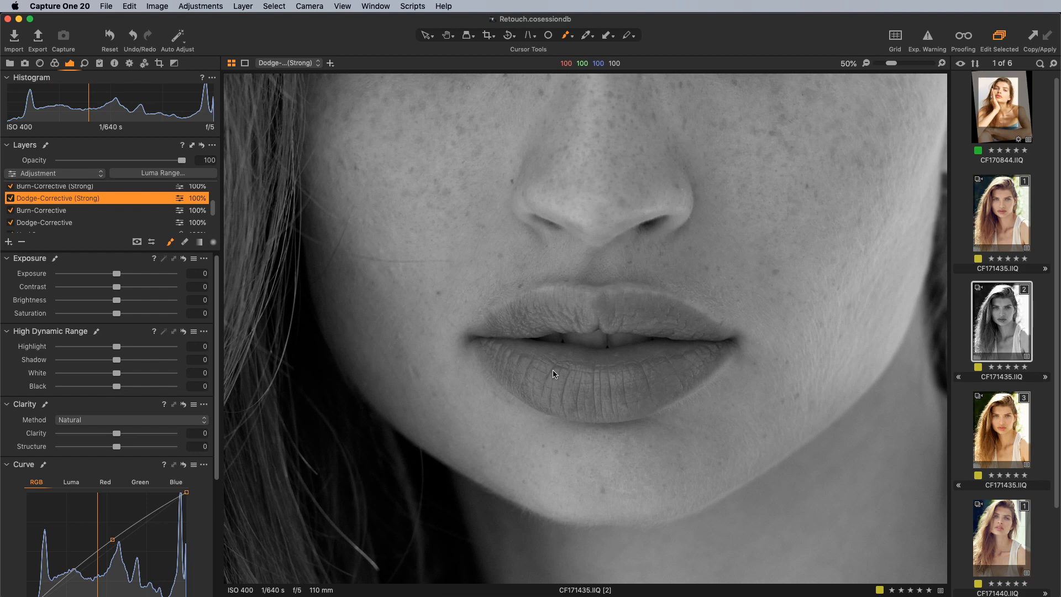
# Paint on the Burn-Corrective (Strong) layer over the bright spots and ridges of the upper and lower lips
pyautogui.click(108, 187)
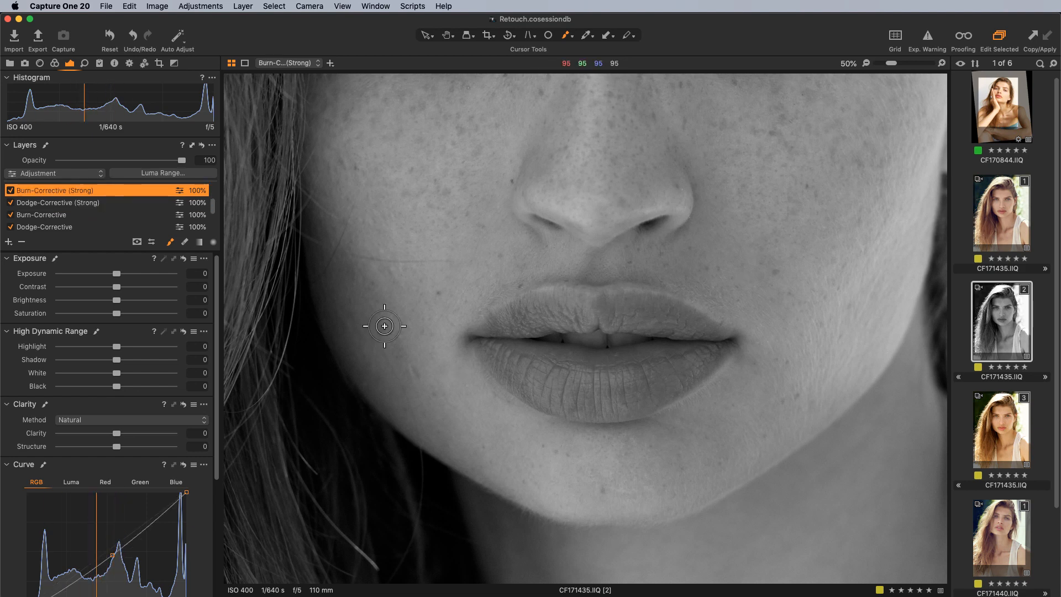
pyautogui.click(506, 317)
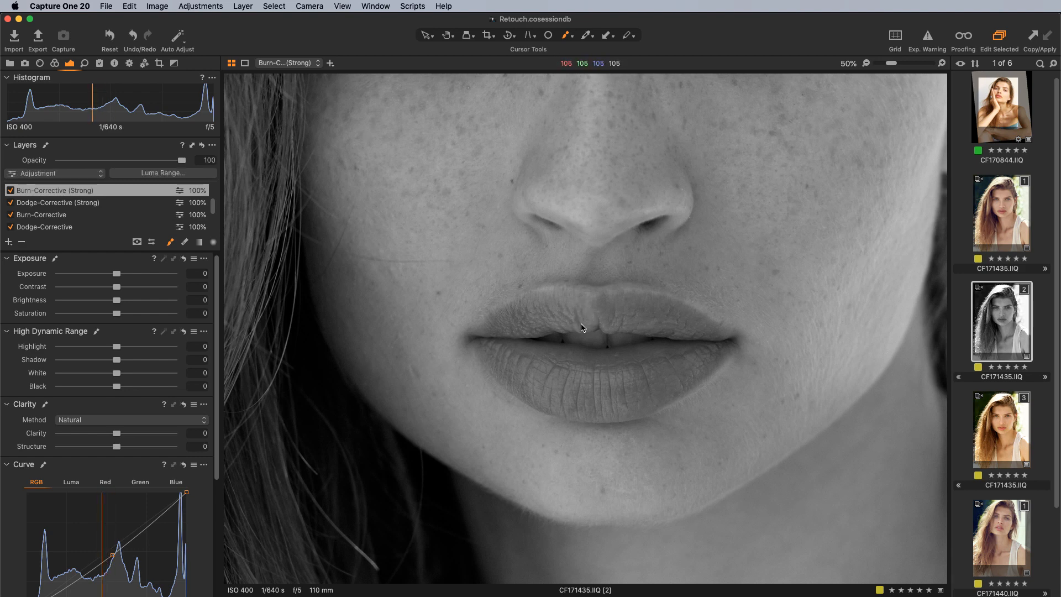
pyautogui.moveTo(566, 314)
pyautogui.mouseDown()
pyautogui.moveTo(540, 300)
pyautogui.moveTo(555, 291)
pyautogui.moveTo(579, 300)
pyautogui.moveTo(597, 325)
pyautogui.mouseUp()
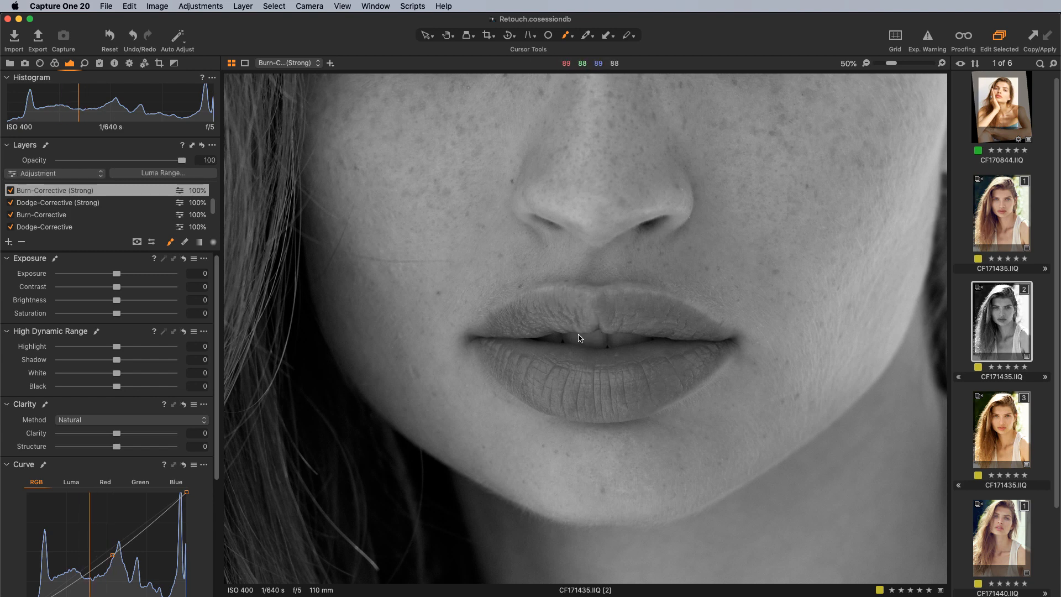
pyautogui.press('super+plus')
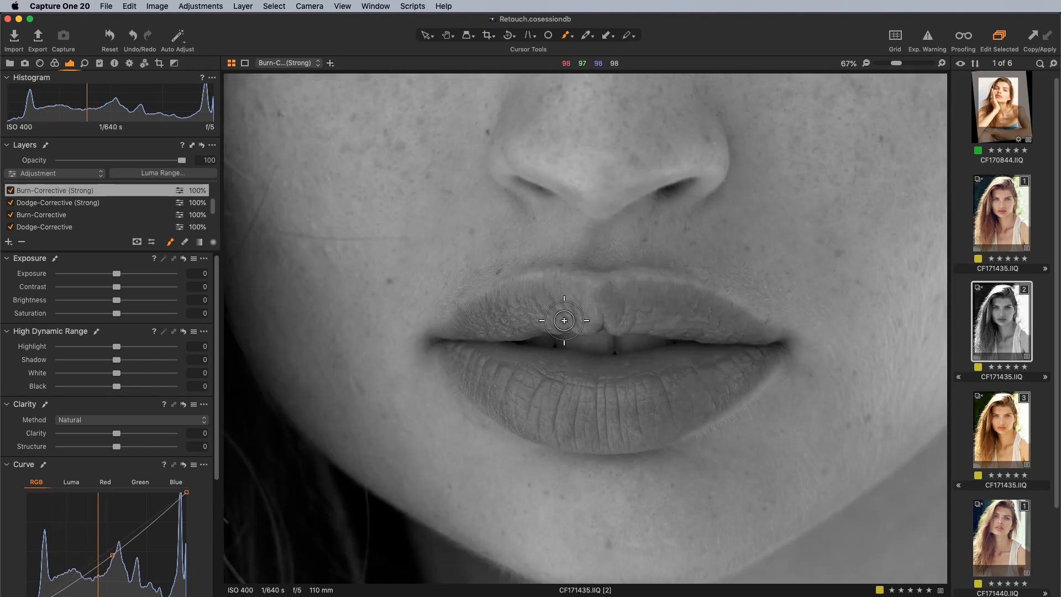
pyautogui.press('super+minus')
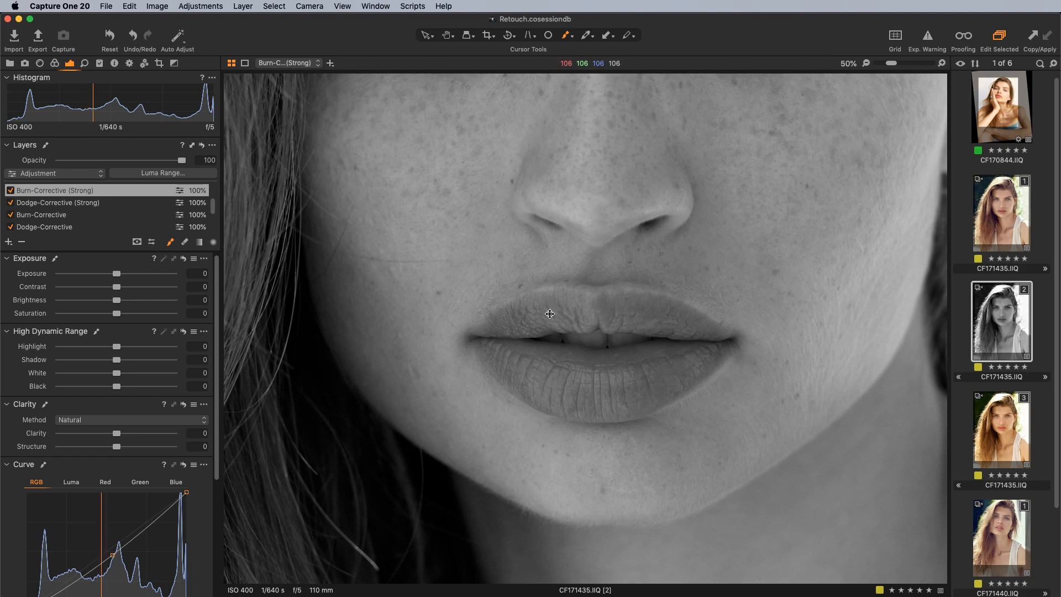
pyautogui.press('super+plus')
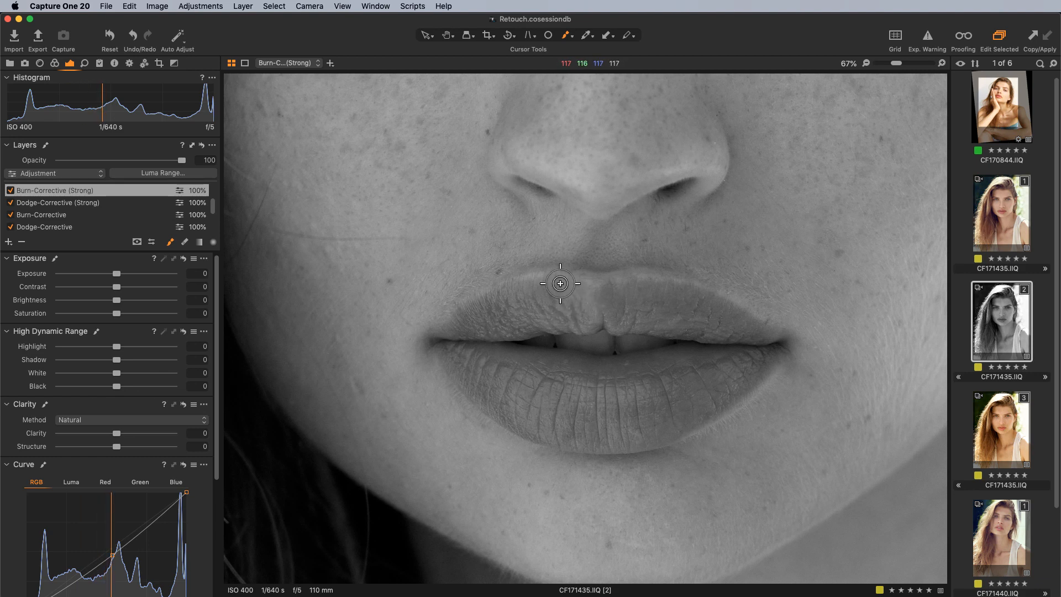
pyautogui.moveTo(558, 283)
pyautogui.mouseDown()
pyautogui.moveTo(537, 279)
pyautogui.moveTo(569, 280)
pyautogui.moveTo(599, 320)
pyautogui.moveTo(592, 286)
pyautogui.moveTo(587, 350)
pyautogui.moveTo(639, 398)
pyautogui.moveTo(540, 281)
pyautogui.moveTo(499, 299)
pyautogui.mouseUp()
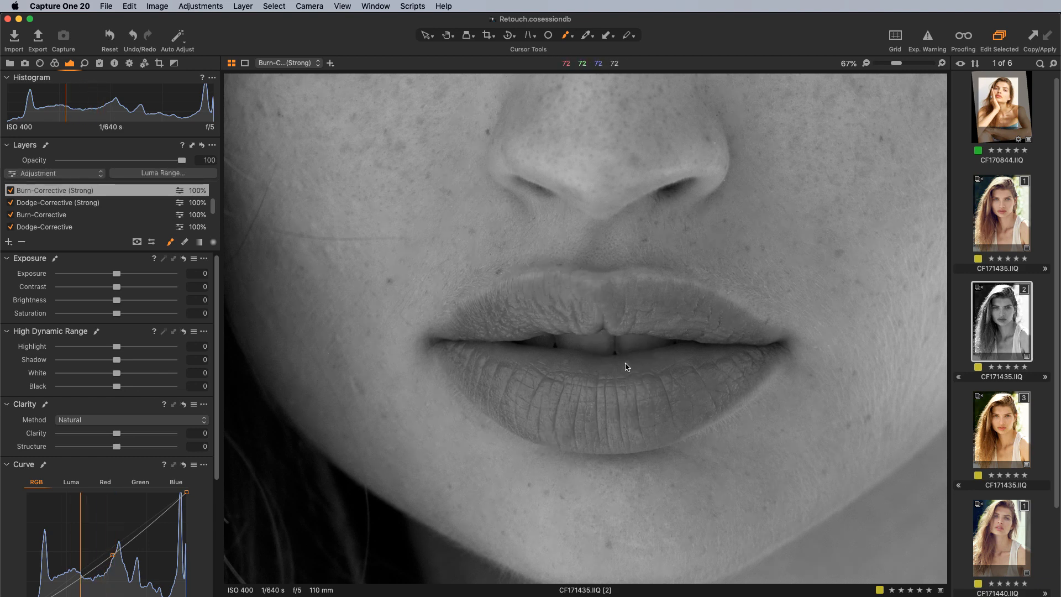
pyautogui.moveTo(597, 317); pyautogui.dragTo(601, 307)
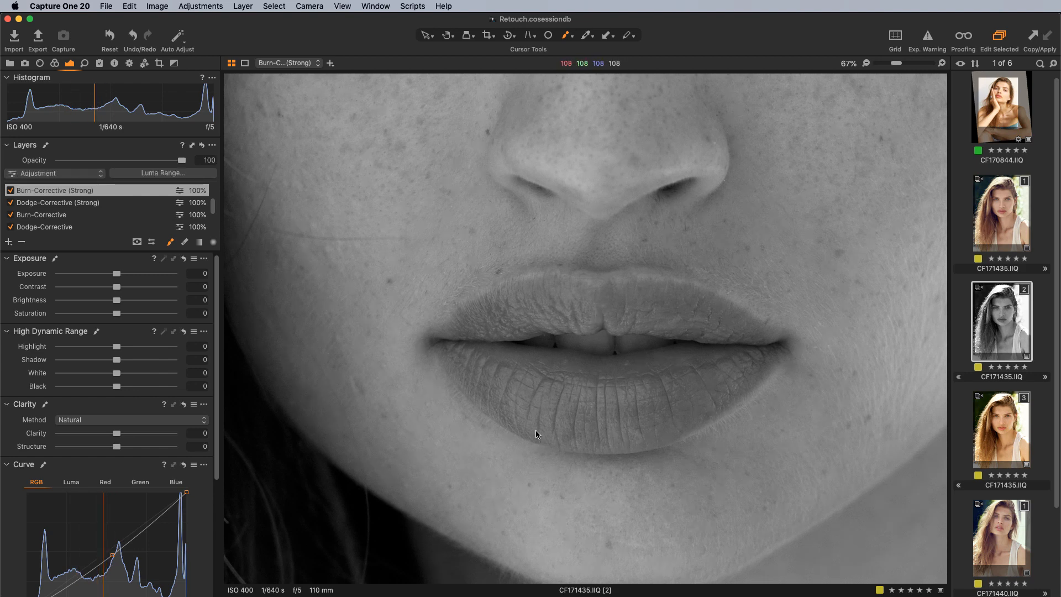
pyautogui.moveTo(536, 434)
pyautogui.mouseDown()
pyautogui.moveTo(517, 408)
pyautogui.moveTo(580, 450)
pyautogui.moveTo(578, 437)
pyautogui.mouseUp()
pyautogui.moveTo(649, 440)
pyautogui.mouseDown()
pyautogui.moveTo(635, 433)
pyautogui.moveTo(628, 446)
pyautogui.mouseUp()
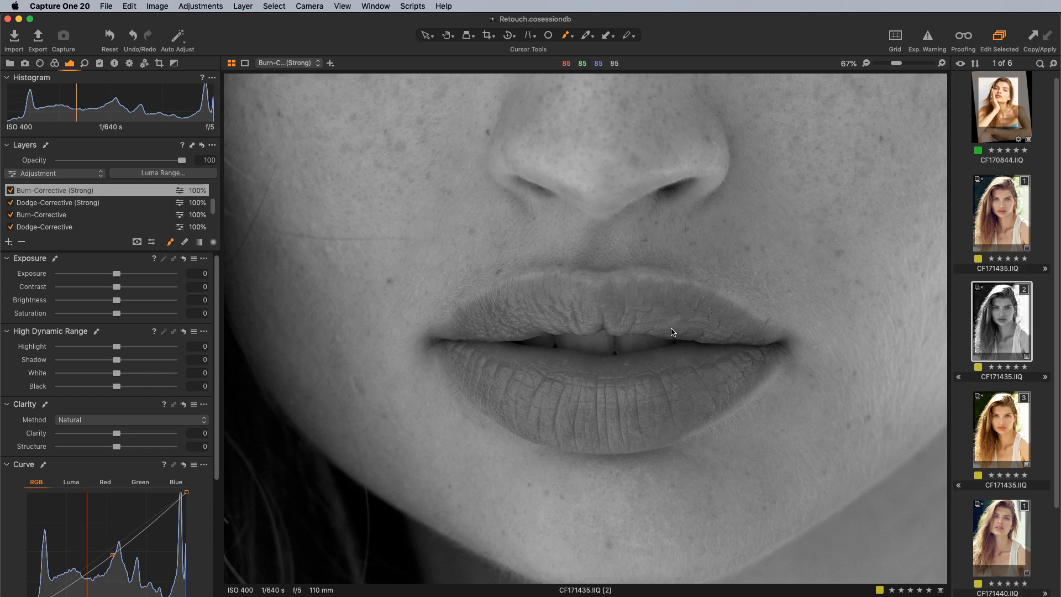
pyautogui.moveTo(666, 343)
pyautogui.mouseDown()
pyautogui.moveTo(678, 316)
pyautogui.moveTo(682, 356)
pyautogui.moveTo(691, 322)
pyautogui.mouseUp()
pyautogui.moveTo(572, 287); pyautogui.dragTo(636, 289)
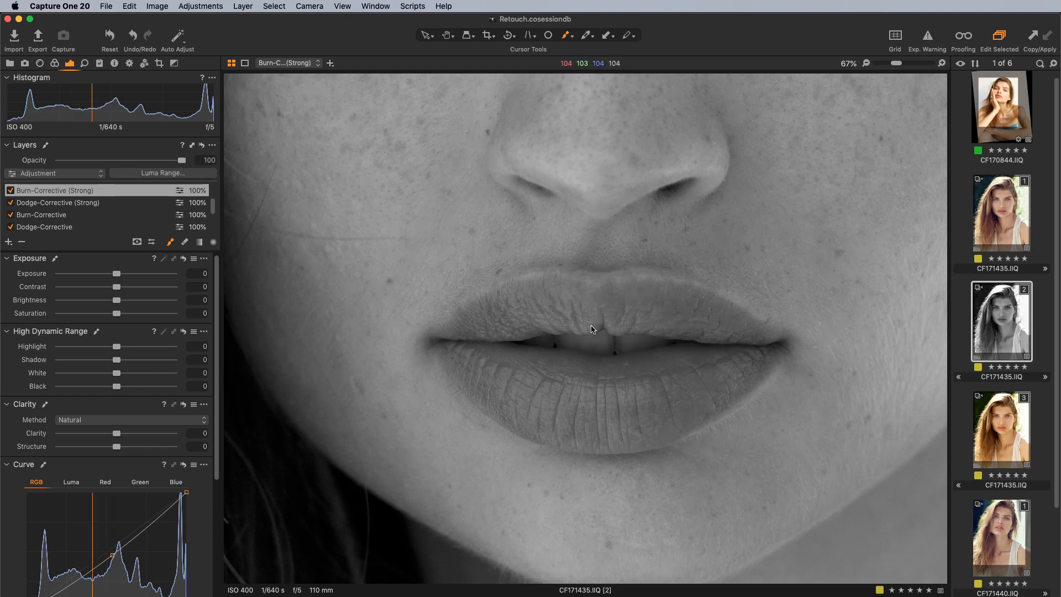
pyautogui.moveTo(591, 318)
pyautogui.mouseDown()
pyautogui.moveTo(567, 306)
pyautogui.moveTo(529, 319)
pyautogui.moveTo(522, 275)
pyautogui.mouseUp()
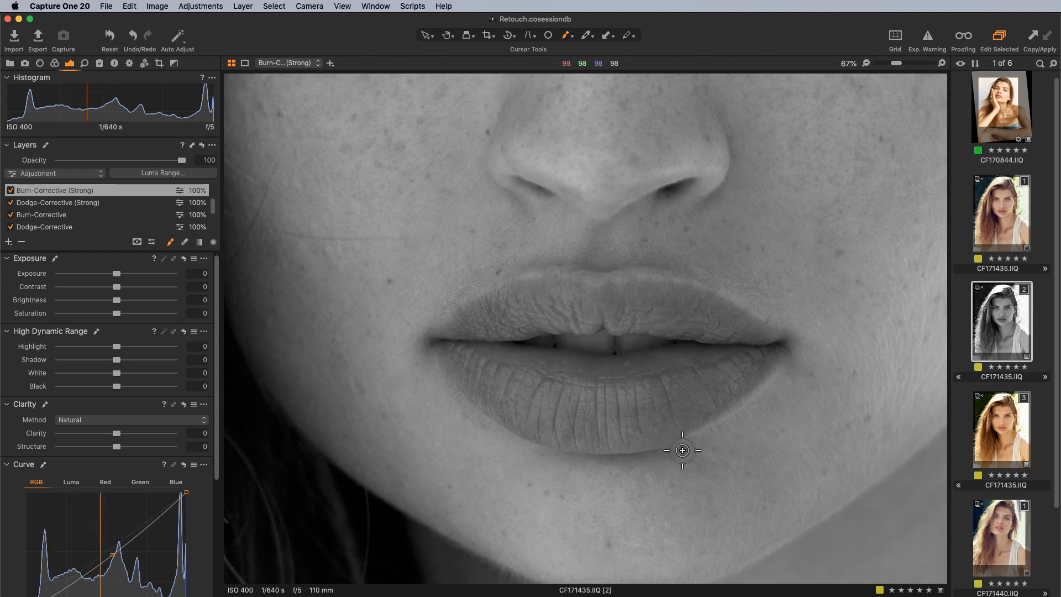
pyautogui.moveTo(582, 439)
pyautogui.mouseDown()
pyautogui.moveTo(616, 444)
pyautogui.moveTo(615, 430)
pyautogui.mouseUp()
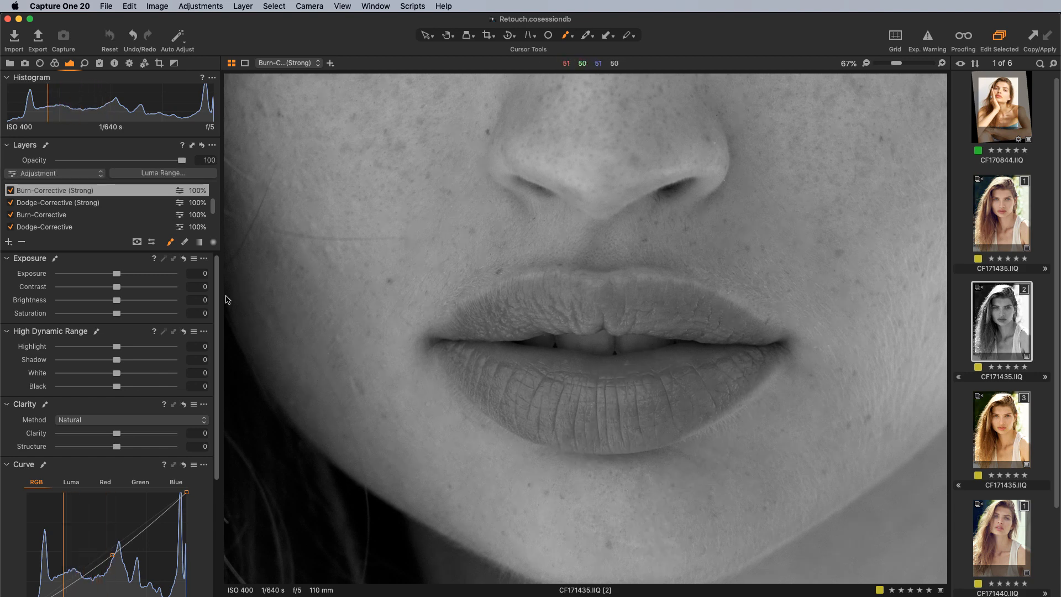
# Paint on the Dodge-Corrective (Strong) layer over the dark creases and patches of the lips and just below them
pyautogui.click(68, 204)
pyautogui.click(70, 213)
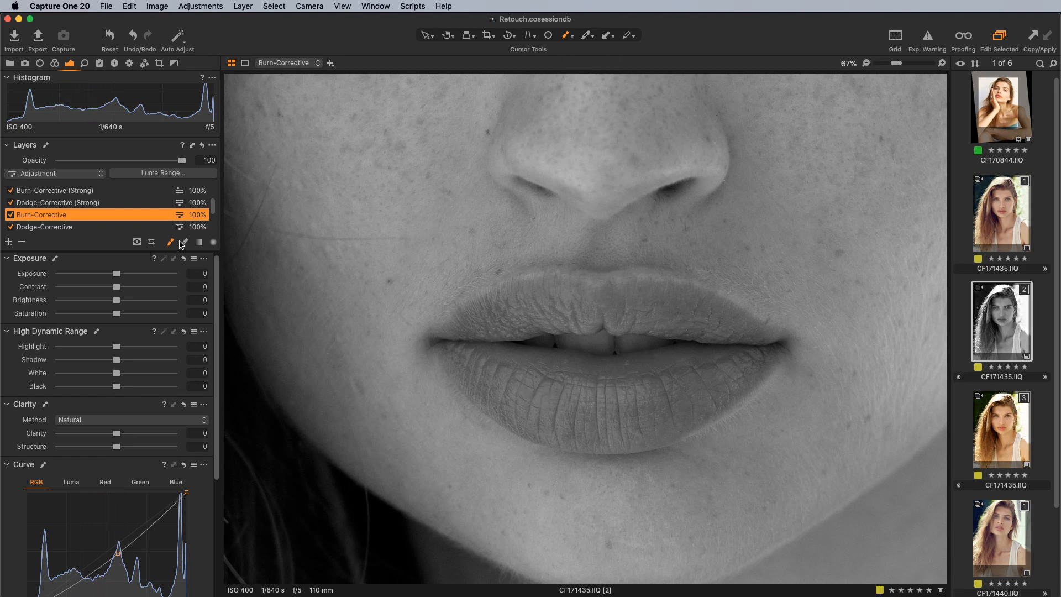
pyautogui.click(116, 203)
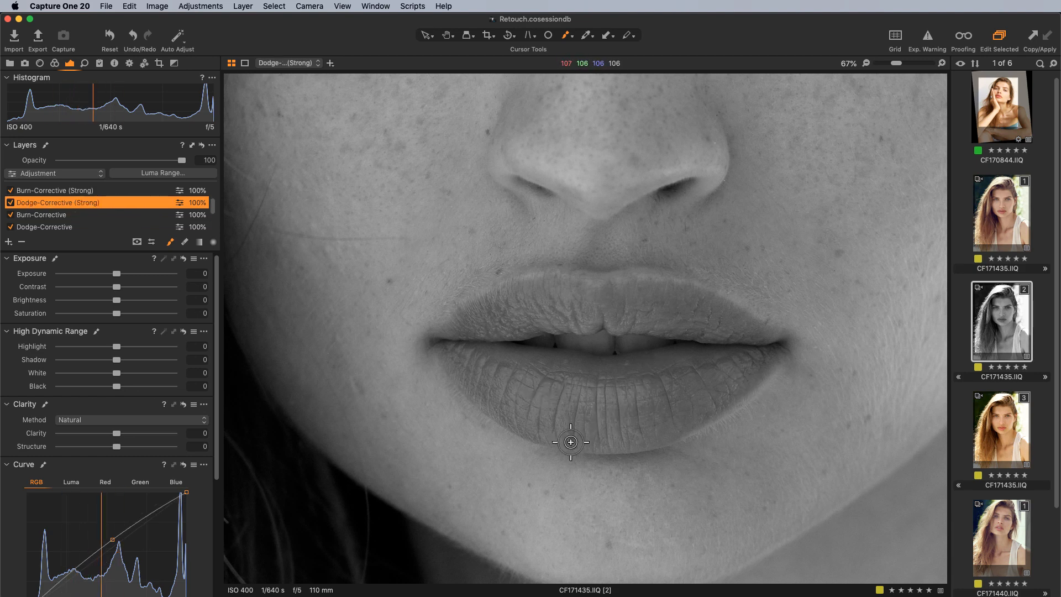
pyautogui.moveTo(573, 441)
pyautogui.mouseDown()
pyautogui.moveTo(596, 442)
pyautogui.moveTo(576, 442)
pyautogui.moveTo(590, 415)
pyautogui.moveTo(662, 487)
pyautogui.moveTo(572, 439)
pyautogui.moveTo(594, 464)
pyautogui.mouseUp()
pyautogui.moveTo(497, 322); pyautogui.dragTo(504, 315)
pyautogui.moveTo(577, 325); pyautogui.dragTo(580, 330)
pyautogui.moveTo(640, 409)
pyautogui.mouseDown()
pyautogui.moveTo(673, 433)
pyautogui.moveTo(662, 401)
pyautogui.mouseUp()
pyautogui.moveTo(707, 429); pyautogui.dragTo(710, 432)
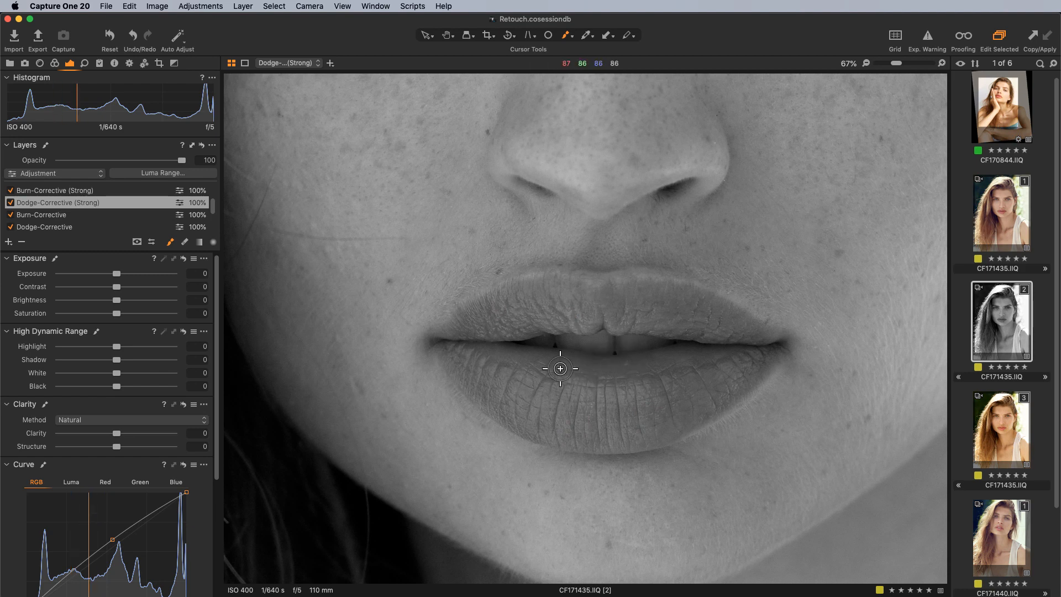
# Compare the lips with the Burn-Corrective (Strong) and Dodge-Corrective (Strong) layers off and on
pyautogui.scroll(-2, 581, 394)
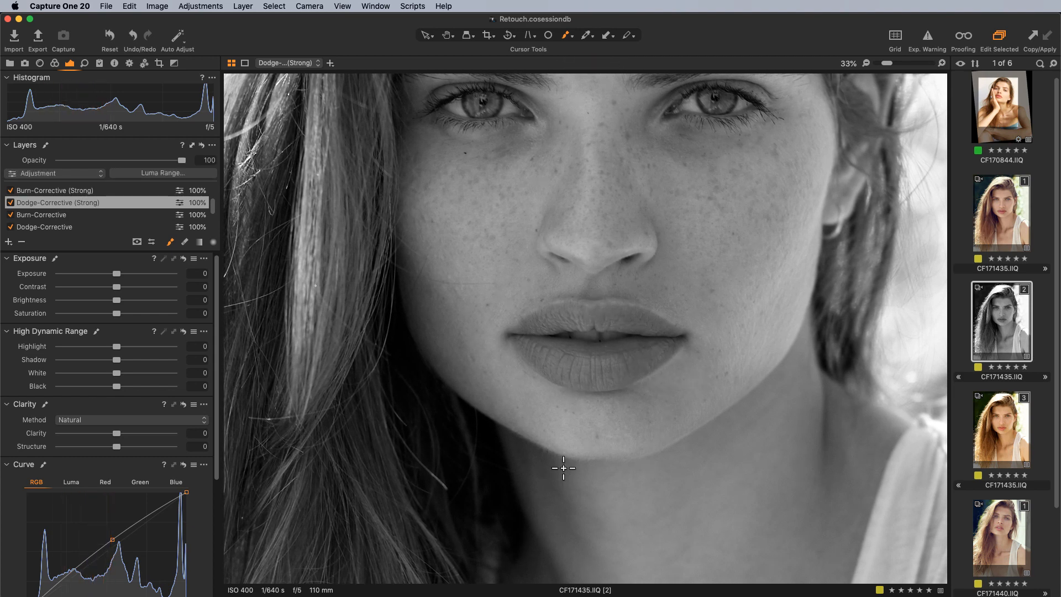
pyautogui.click(9, 203)
pyautogui.click(9, 204)
pyautogui.click(10, 204)
pyautogui.click(10, 204)
pyautogui.click(9, 202)
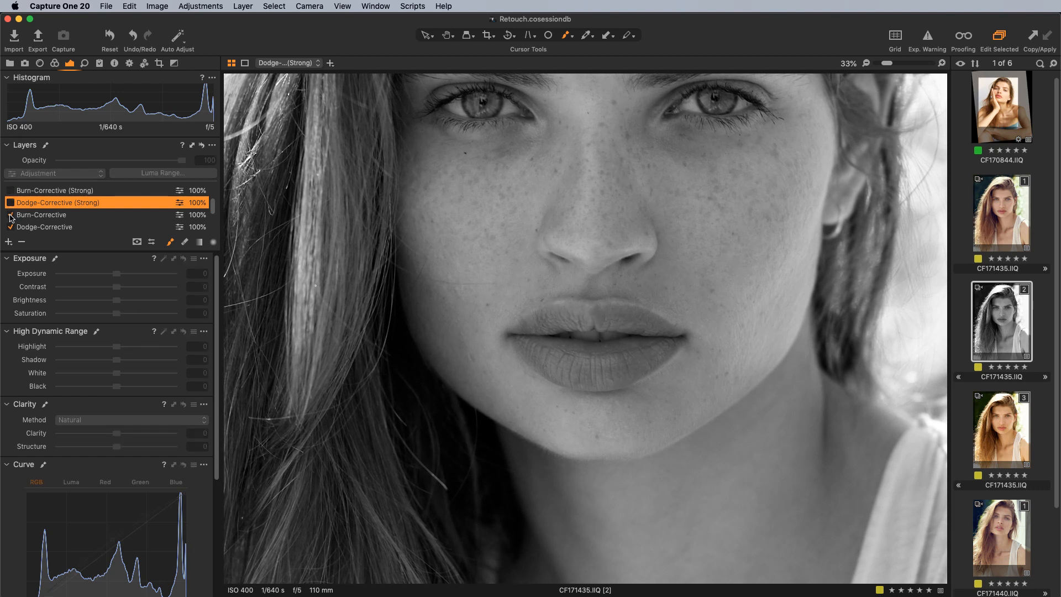
pyautogui.click(9, 206)
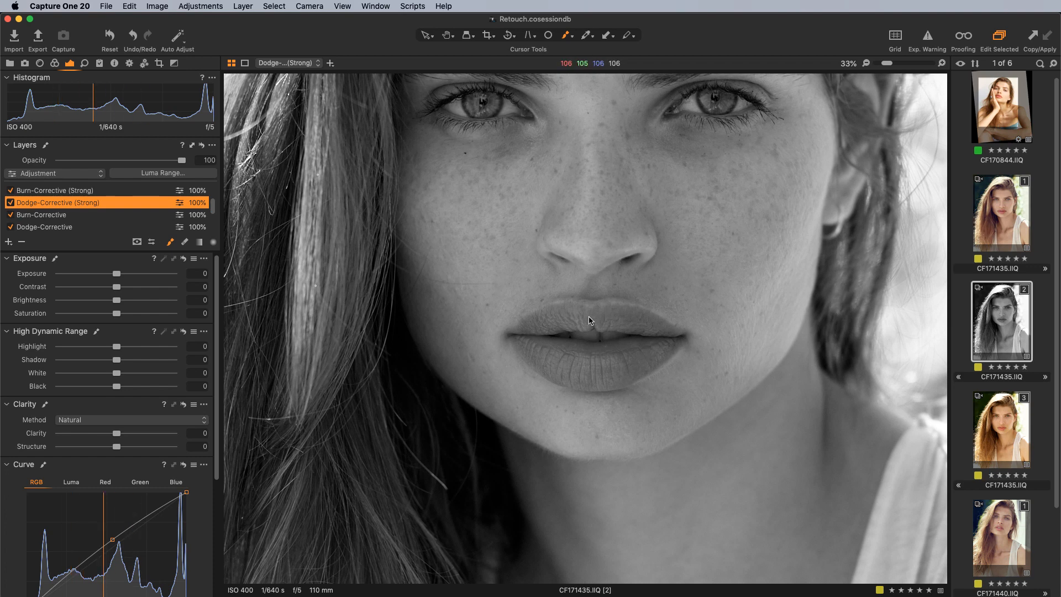
# Paint on the Dodge-Corrective layer over the dark skin beneath the eye on the hair-covered side of the face
pyautogui.moveTo(669, 314); pyautogui.dragTo(688, 497)
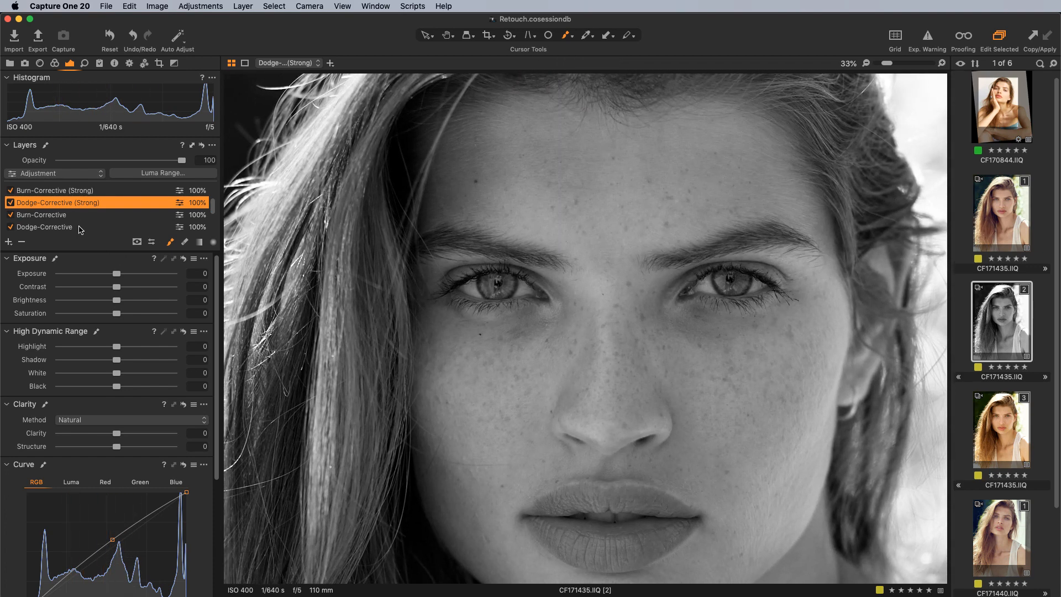
pyautogui.click(80, 228)
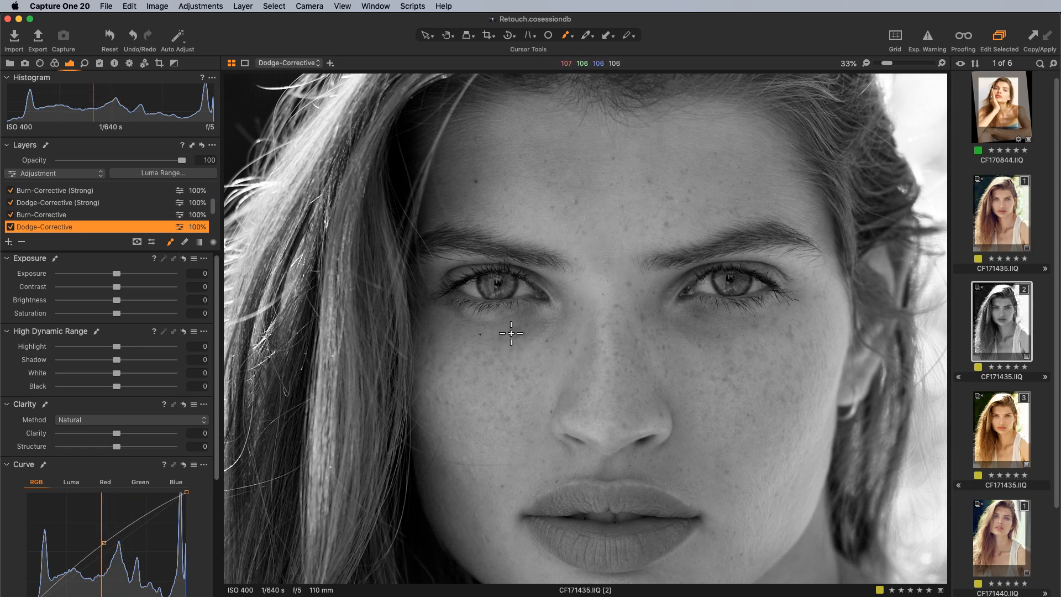
pyautogui.moveTo(513, 333)
pyautogui.mouseDown()
pyautogui.moveTo(547, 327)
pyautogui.moveTo(514, 328)
pyautogui.moveTo(544, 353)
pyautogui.mouseUp()
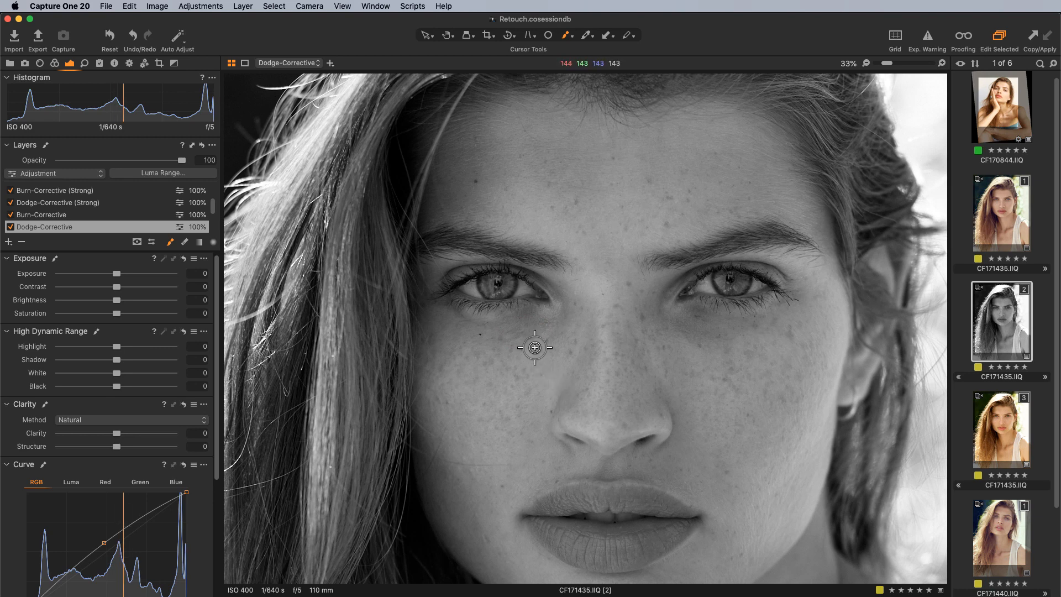
pyautogui.moveTo(531, 319)
pyautogui.mouseDown()
pyautogui.moveTo(541, 313)
pyautogui.moveTo(536, 321)
pyautogui.mouseUp()
pyautogui.moveTo(524, 337)
pyautogui.mouseDown()
pyautogui.moveTo(509, 349)
pyautogui.moveTo(545, 321)
pyautogui.moveTo(519, 367)
pyautogui.moveTo(514, 329)
pyautogui.mouseUp()
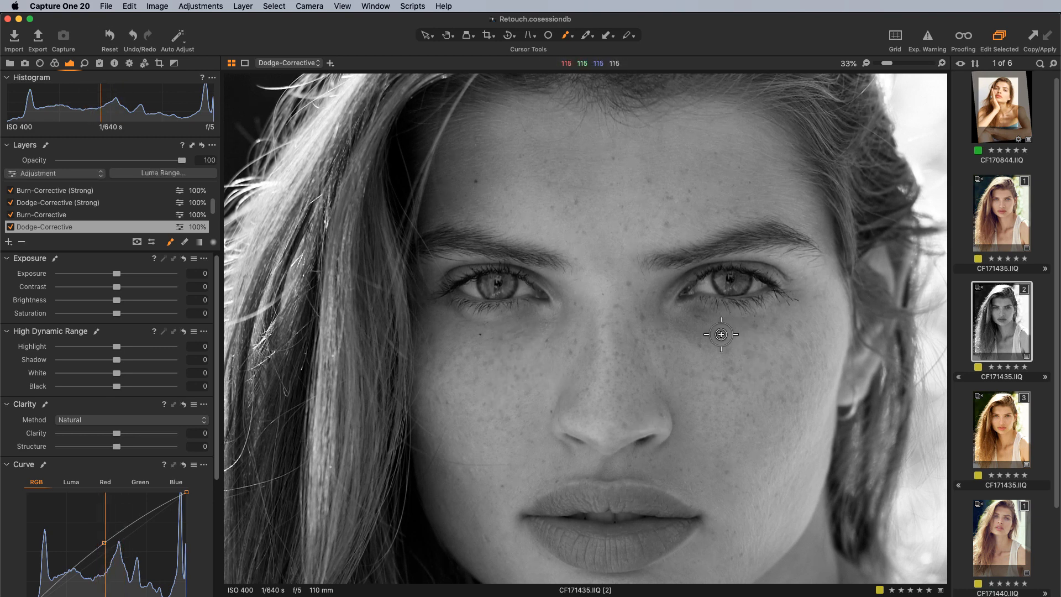
# Dodge the shadow and upper cheek beneath the other eye on the Dodge-Corrective layer and check the painted mask
pyautogui.moveTo(715, 334)
pyautogui.mouseDown()
pyautogui.moveTo(685, 333)
pyautogui.moveTo(698, 330)
pyautogui.moveTo(744, 364)
pyautogui.moveTo(683, 333)
pyautogui.mouseUp()
pyautogui.moveTo(711, 376)
pyautogui.mouseDown()
pyautogui.moveTo(686, 332)
pyautogui.moveTo(727, 351)
pyautogui.moveTo(716, 347)
pyautogui.mouseUp()
pyautogui.moveTo(715, 334)
pyautogui.mouseDown()
pyautogui.moveTo(693, 310)
pyautogui.moveTo(708, 313)
pyautogui.moveTo(722, 371)
pyautogui.moveTo(710, 322)
pyautogui.moveTo(696, 315)
pyautogui.moveTo(720, 334)
pyautogui.moveTo(715, 344)
pyautogui.moveTo(663, 330)
pyautogui.moveTo(664, 318)
pyautogui.moveTo(710, 380)
pyautogui.moveTo(730, 352)
pyautogui.moveTo(710, 349)
pyautogui.moveTo(713, 337)
pyautogui.moveTo(715, 365)
pyautogui.moveTo(683, 330)
pyautogui.moveTo(759, 347)
pyautogui.moveTo(725, 340)
pyautogui.moveTo(771, 412)
pyautogui.moveTo(734, 395)
pyautogui.mouseUp()
pyautogui.moveTo(765, 387)
pyautogui.mouseDown()
pyautogui.moveTo(780, 407)
pyautogui.moveTo(764, 362)
pyautogui.mouseUp()
pyautogui.press('m')
pyautogui.press('m')
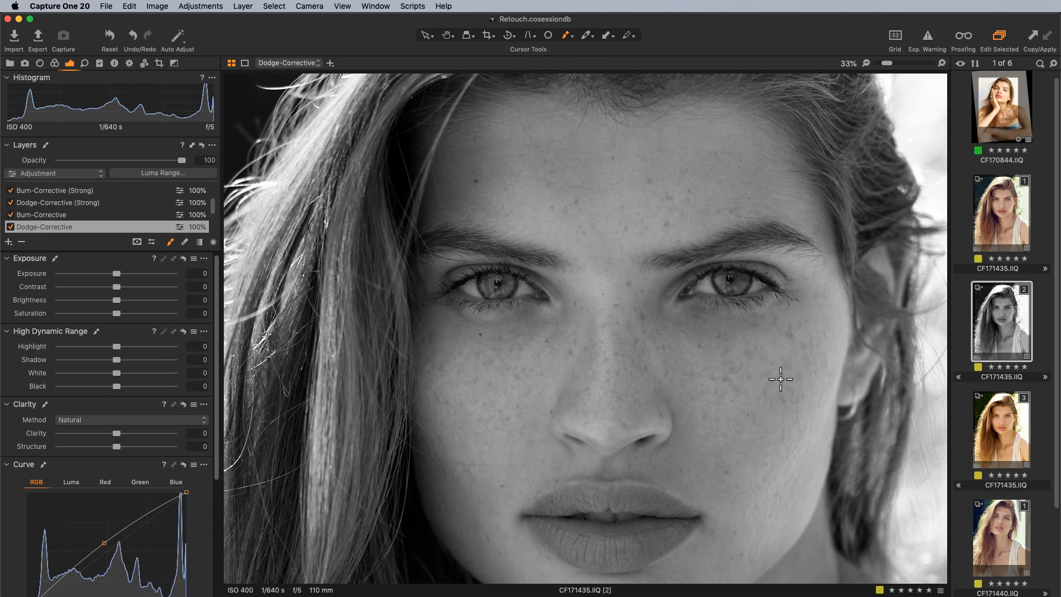
# Add more Dodge-Corrective strokes to the remaining dark patches under both eyes and beside the nose
pyautogui.moveTo(741, 331); pyautogui.dragTo(692, 317)
pyautogui.moveTo(705, 314)
pyautogui.mouseDown()
pyautogui.moveTo(694, 313)
pyautogui.moveTo(704, 362)
pyautogui.moveTo(691, 327)
pyautogui.mouseUp()
pyautogui.moveTo(680, 330); pyautogui.dragTo(698, 326)
pyautogui.moveTo(701, 334); pyautogui.dragTo(730, 349)
pyautogui.moveTo(533, 333)
pyautogui.mouseDown()
pyautogui.moveTo(509, 358)
pyautogui.moveTo(530, 319)
pyautogui.moveTo(517, 328)
pyautogui.moveTo(520, 352)
pyautogui.mouseUp()
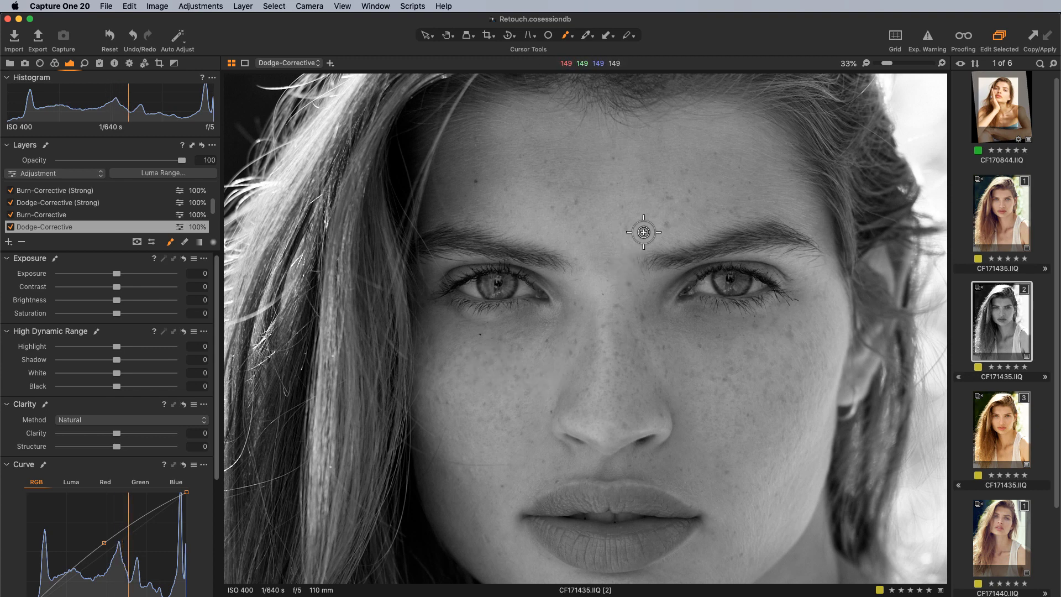
# Paint on the Dodge-Corrective layer over the darker patches in the middle of the forehead
pyautogui.moveTo(585, 185)
pyautogui.mouseDown()
pyautogui.moveTo(555, 186)
pyautogui.moveTo(571, 220)
pyautogui.moveTo(562, 187)
pyautogui.moveTo(585, 210)
pyautogui.moveTo(585, 182)
pyautogui.mouseUp()
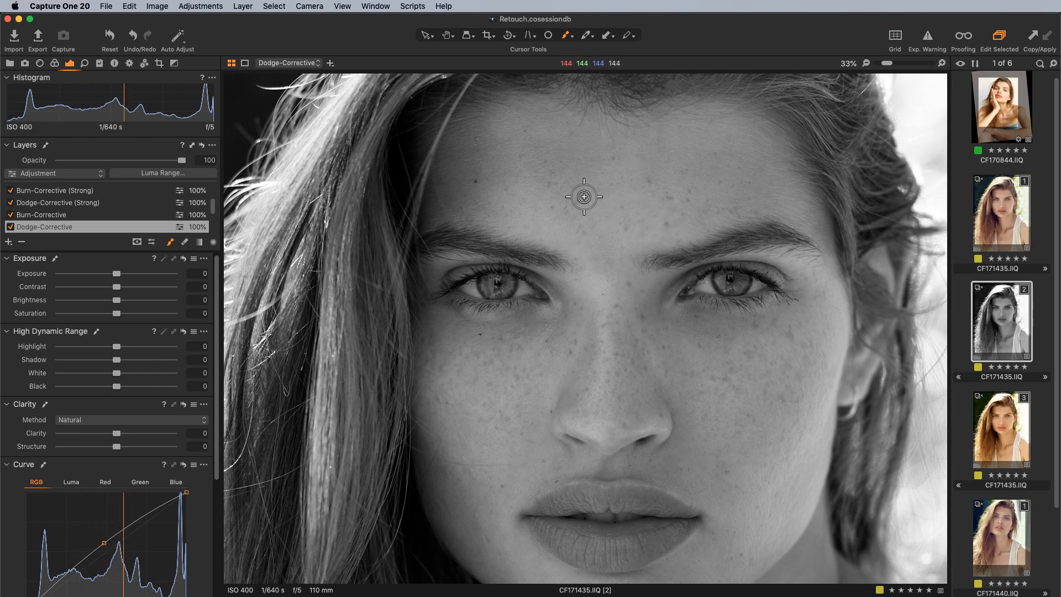
pyautogui.moveTo(562, 197)
pyautogui.mouseDown()
pyautogui.moveTo(532, 159)
pyautogui.moveTo(541, 184)
pyautogui.mouseUp()
pyautogui.moveTo(552, 175)
pyautogui.mouseDown()
pyautogui.moveTo(573, 174)
pyautogui.moveTo(564, 156)
pyautogui.moveTo(570, 169)
pyautogui.moveTo(548, 185)
pyautogui.moveTo(558, 199)
pyautogui.moveTo(595, 176)
pyautogui.moveTo(573, 139)
pyautogui.moveTo(634, 175)
pyautogui.moveTo(526, 143)
pyautogui.moveTo(581, 195)
pyautogui.mouseUp()
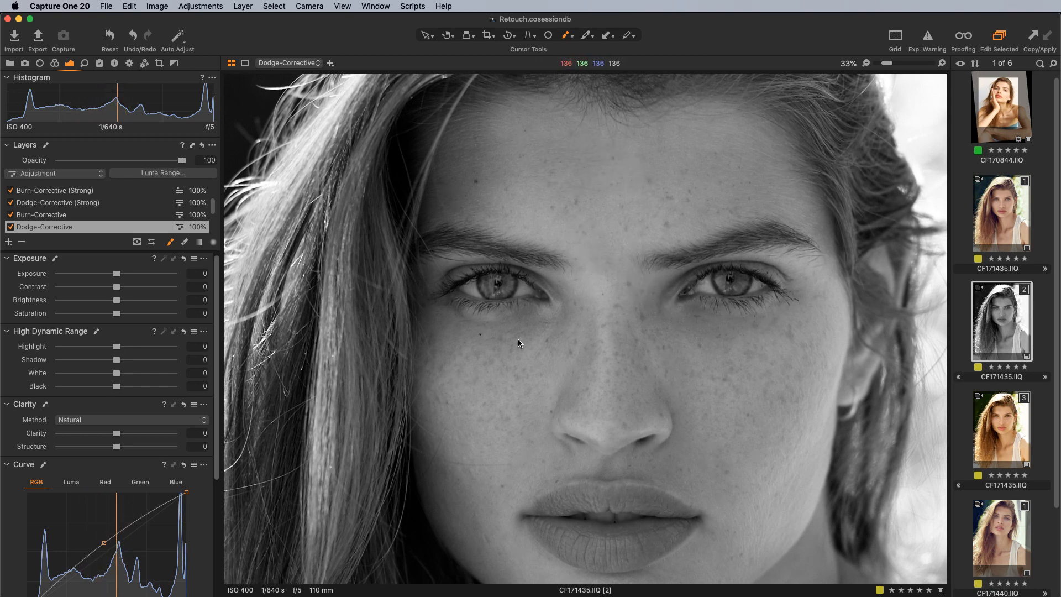
pyautogui.moveTo(525, 356)
pyautogui.mouseDown()
pyautogui.moveTo(529, 338)
pyautogui.moveTo(641, 327)
pyautogui.mouseUp()
pyautogui.moveTo(684, 488); pyautogui.dragTo(674, 474)
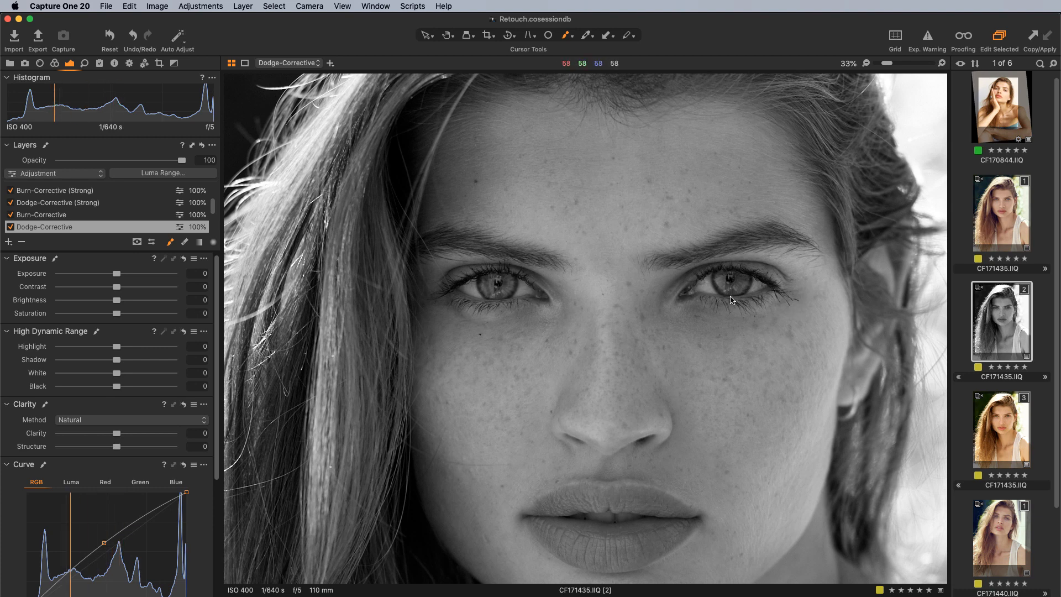
pyautogui.moveTo(653, 186)
pyautogui.mouseDown()
pyautogui.moveTo(644, 150)
pyautogui.moveTo(687, 189)
pyautogui.moveTo(661, 227)
pyautogui.moveTo(555, 173)
pyautogui.moveTo(555, 150)
pyautogui.moveTo(581, 157)
pyautogui.moveTo(567, 193)
pyautogui.moveTo(540, 161)
pyautogui.moveTo(547, 183)
pyautogui.mouseUp()
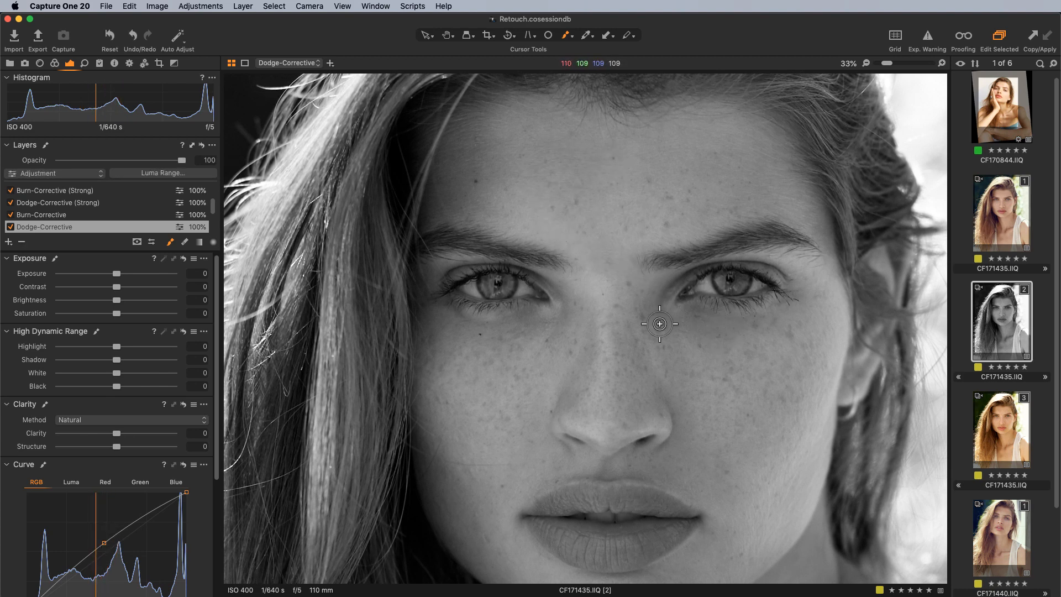
# Dodge the dark areas of both cheeks and around the corners of the mouth on the Dodge-Corrective layer
pyautogui.moveTo(519, 338)
pyautogui.mouseDown()
pyautogui.moveTo(541, 327)
pyautogui.moveTo(500, 397)
pyautogui.mouseUp()
pyautogui.moveTo(513, 337); pyautogui.dragTo(530, 347)
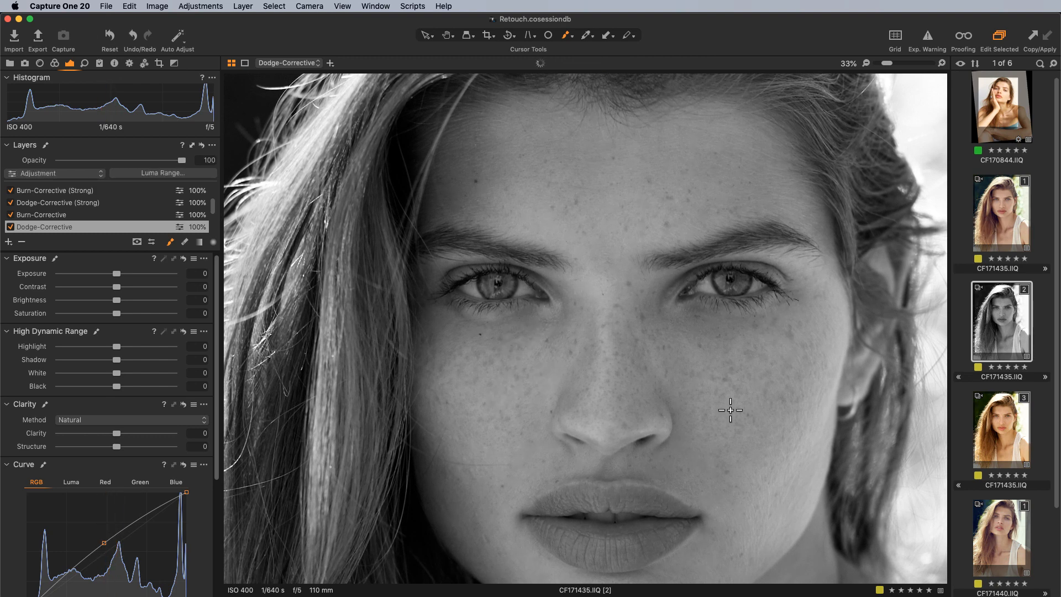
pyautogui.moveTo(702, 339)
pyautogui.mouseDown()
pyautogui.moveTo(692, 328)
pyautogui.moveTo(774, 379)
pyautogui.mouseUp()
pyautogui.moveTo(517, 487)
pyautogui.mouseDown()
pyautogui.moveTo(515, 469)
pyautogui.moveTo(520, 484)
pyautogui.mouseUp()
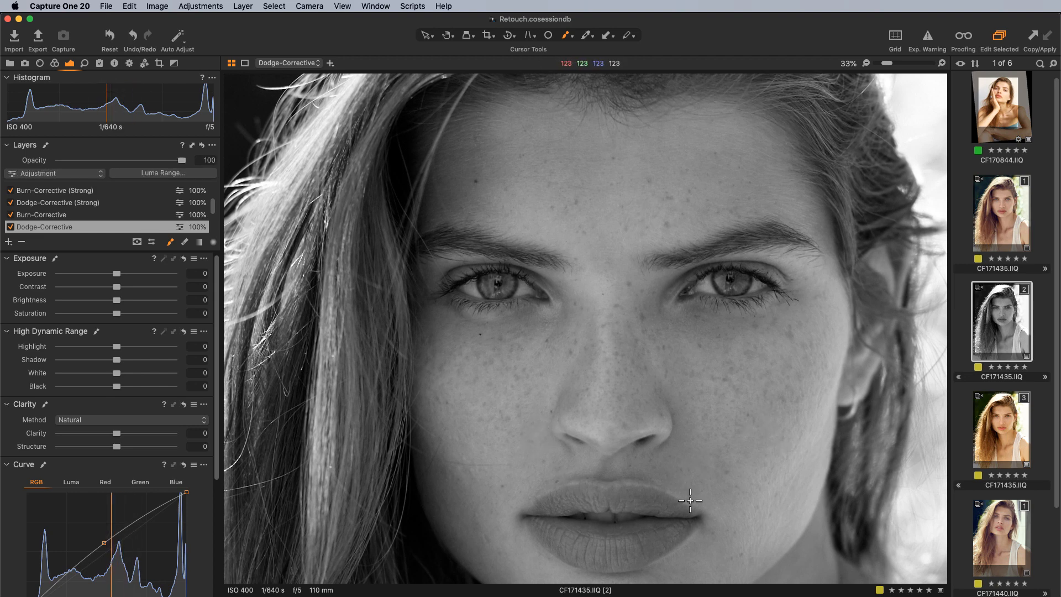
pyautogui.moveTo(695, 494); pyautogui.dragTo(699, 498)
pyautogui.moveTo(697, 497); pyautogui.dragTo(711, 511)
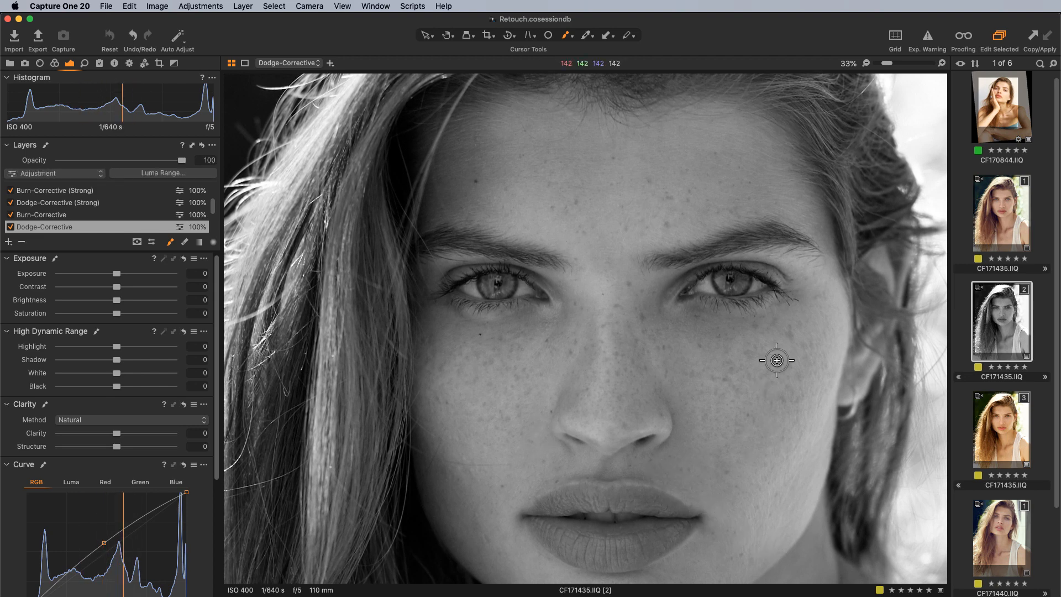
# Paint on the Burn-Corrective layer over the bright areas of the cheek, mid-forehead and bridge of the nose
pyautogui.click(91, 215)
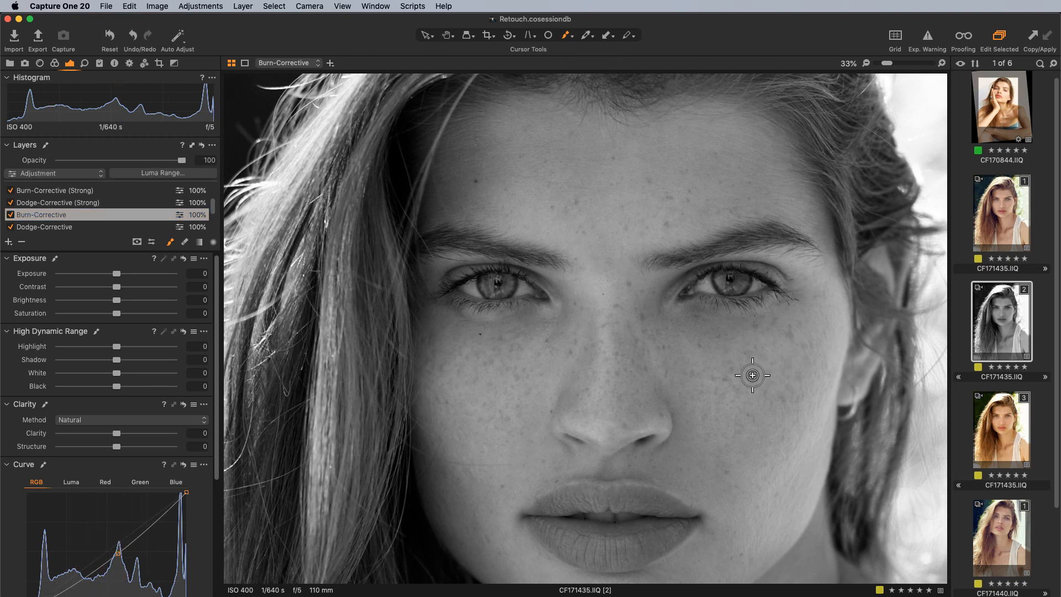
pyautogui.moveTo(739, 361)
pyautogui.mouseDown()
pyautogui.moveTo(733, 338)
pyautogui.moveTo(753, 386)
pyautogui.moveTo(791, 355)
pyautogui.mouseUp()
pyautogui.moveTo(792, 357); pyautogui.dragTo(791, 357)
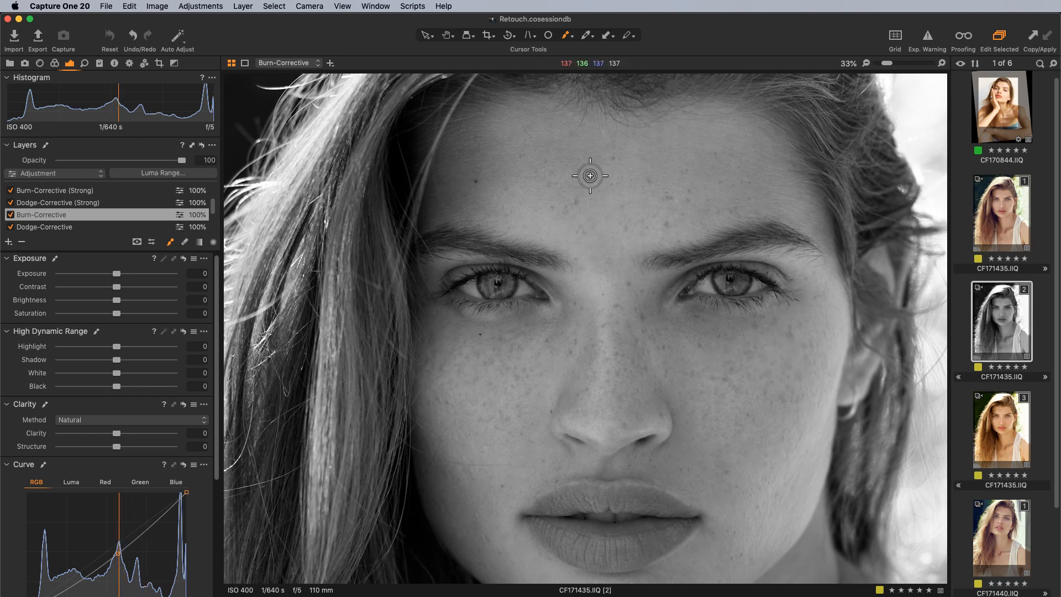
pyautogui.moveTo(597, 134); pyautogui.dragTo(611, 154)
pyautogui.moveTo(616, 285); pyautogui.dragTo(574, 242)
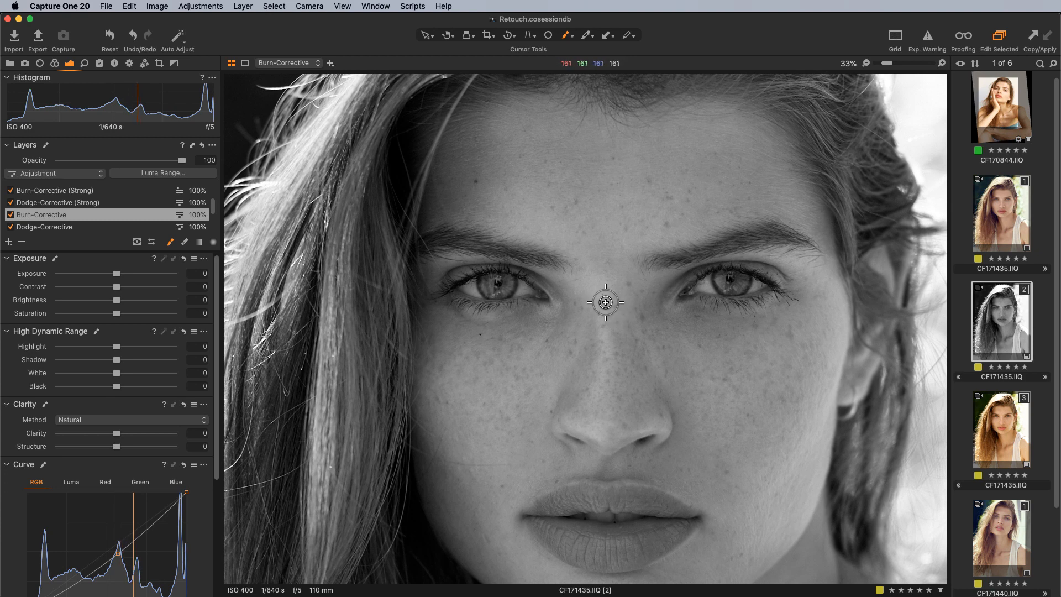
pyautogui.moveTo(599, 284); pyautogui.dragTo(642, 332)
pyautogui.moveTo(604, 281); pyautogui.dragTo(634, 318)
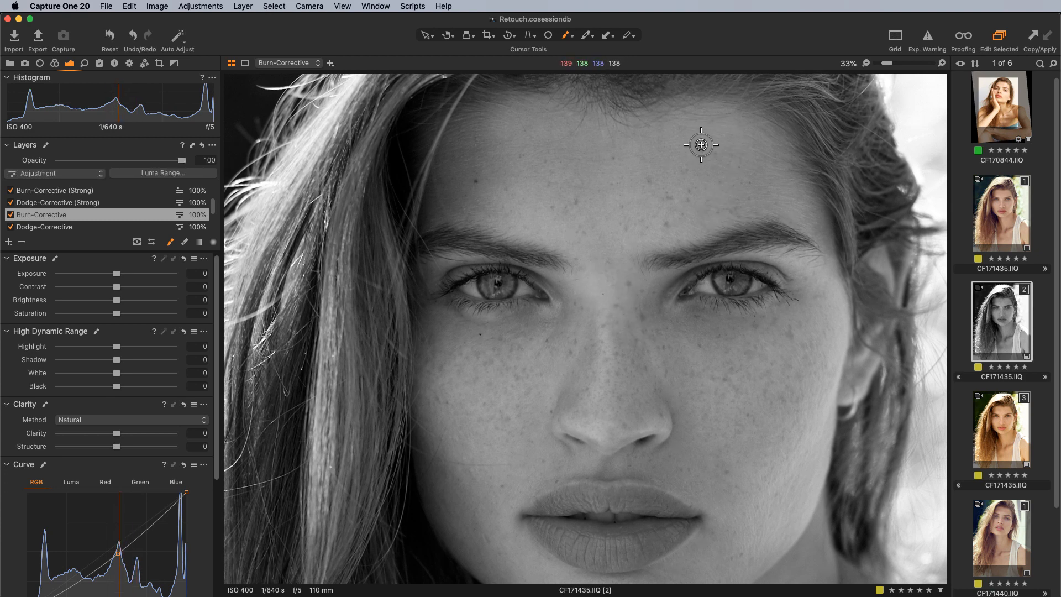
# Return to the Dodge-Corrective layer and lighten the centre of the forehead and the area between the eyebrows
pyautogui.press('super+minus')
pyautogui.press('super+minus')
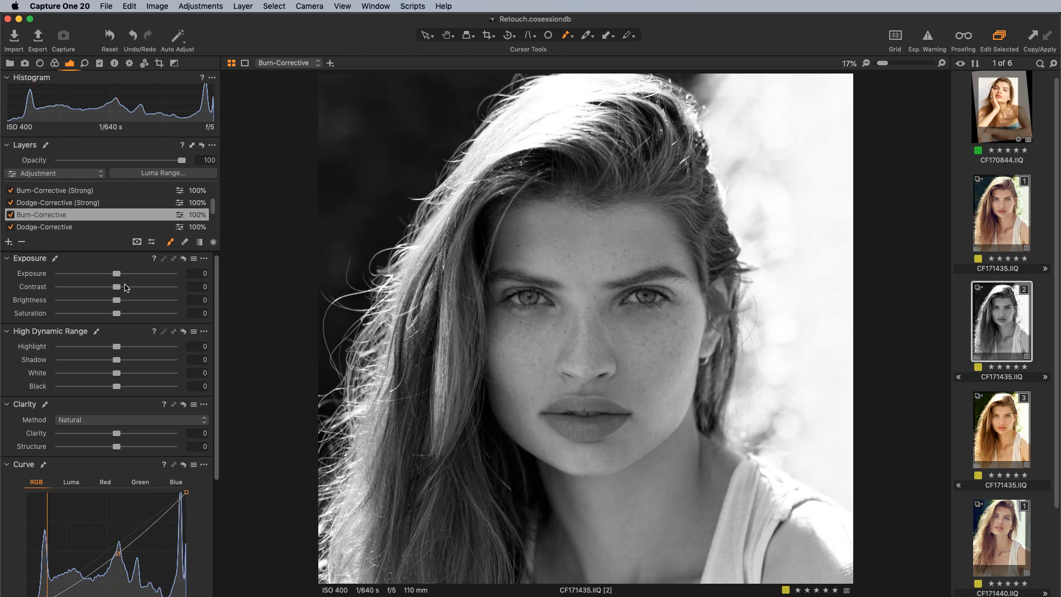
pyautogui.click(116, 203)
pyautogui.click(115, 227)
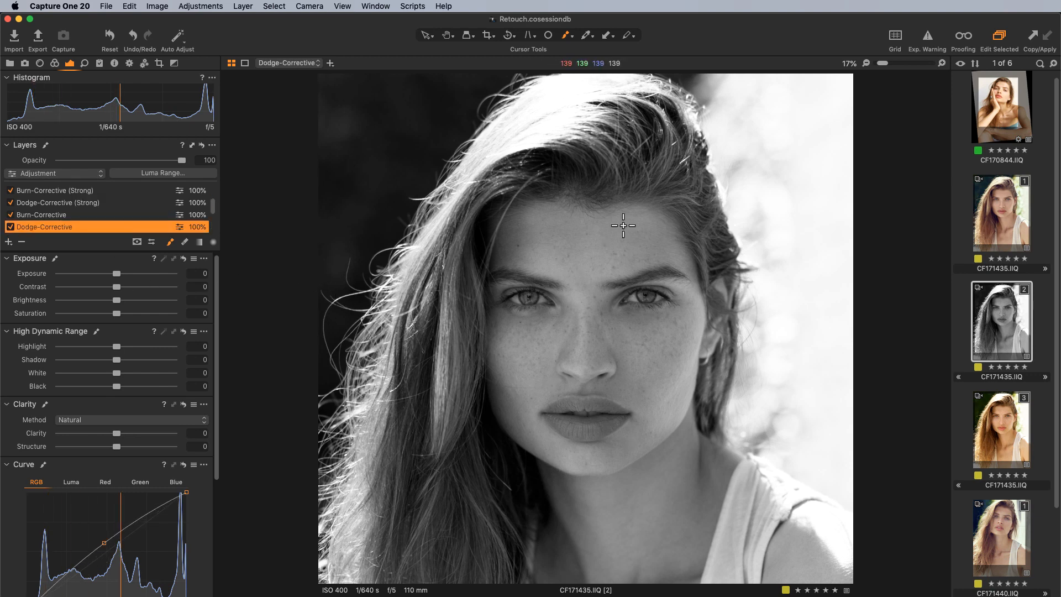
pyautogui.moveTo(569, 260); pyautogui.dragTo(565, 250)
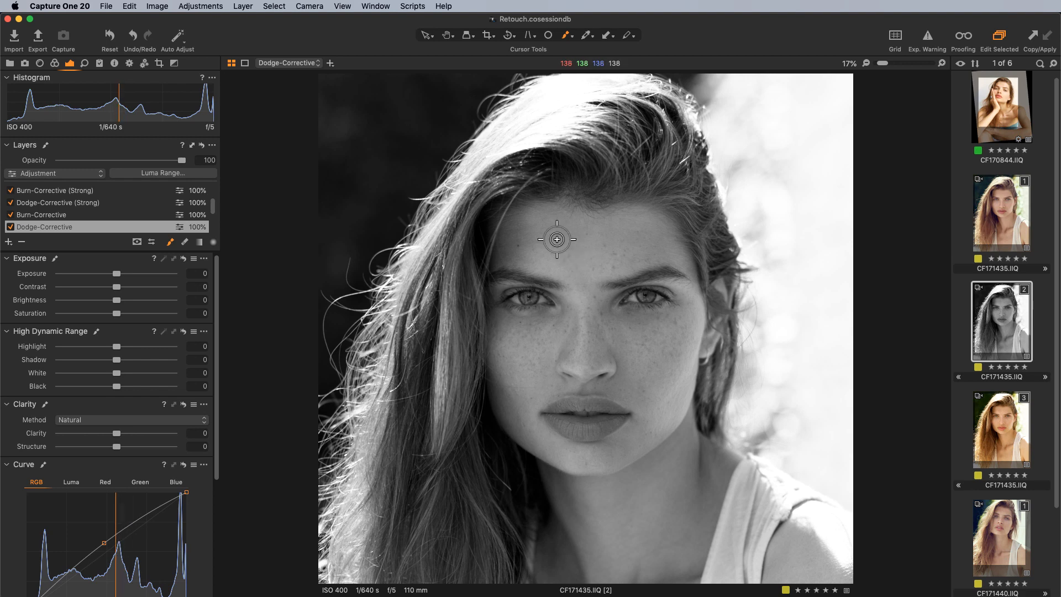
pyautogui.moveTo(557, 239)
pyautogui.mouseDown()
pyautogui.moveTo(569, 244)
pyautogui.moveTo(560, 251)
pyautogui.moveTo(564, 243)
pyautogui.mouseUp()
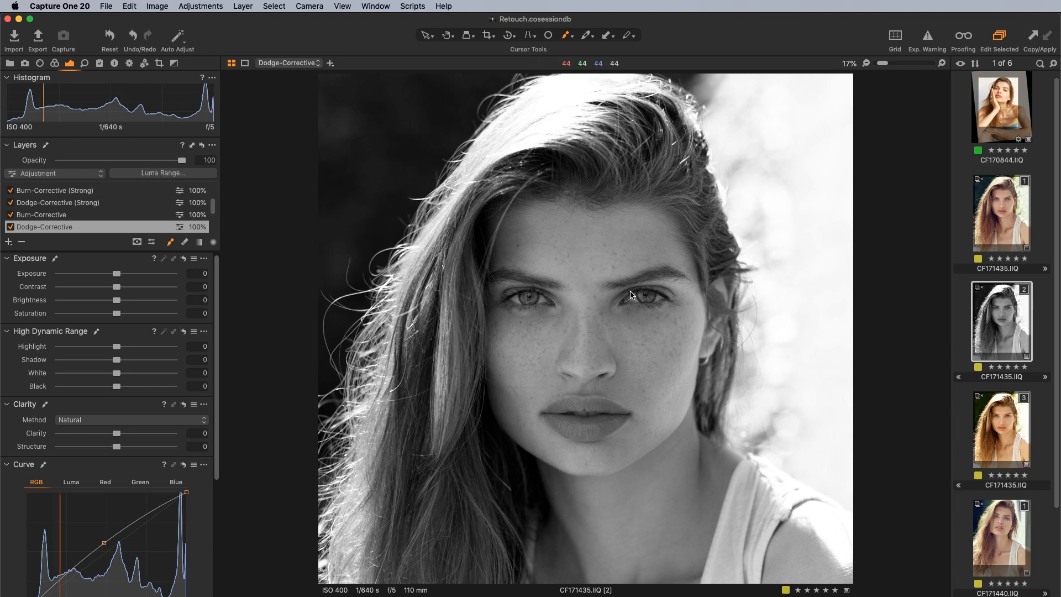
pyautogui.rightClick(594, 255)
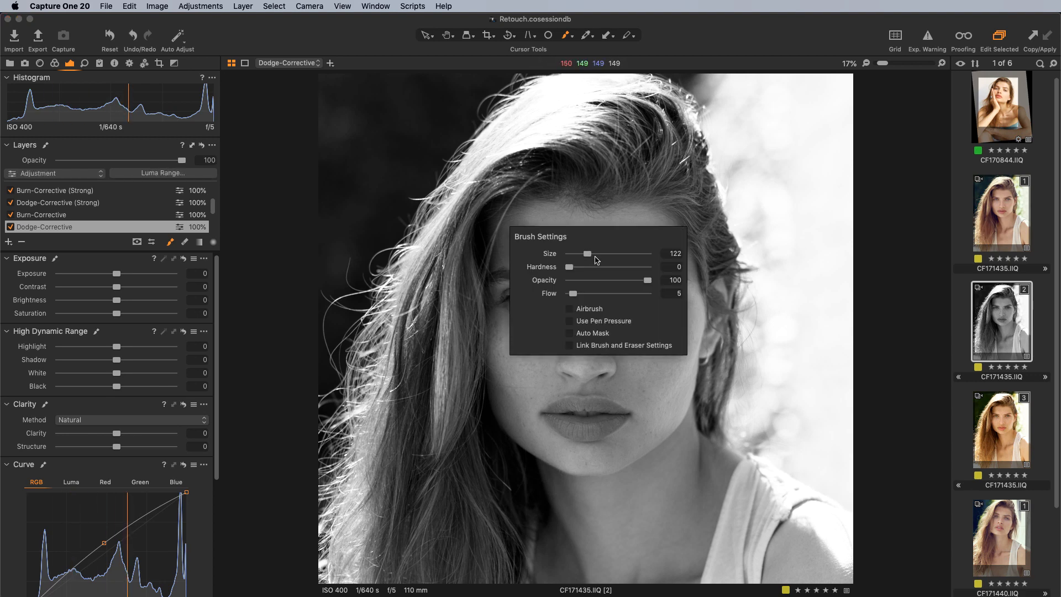
pyautogui.press('Escape')
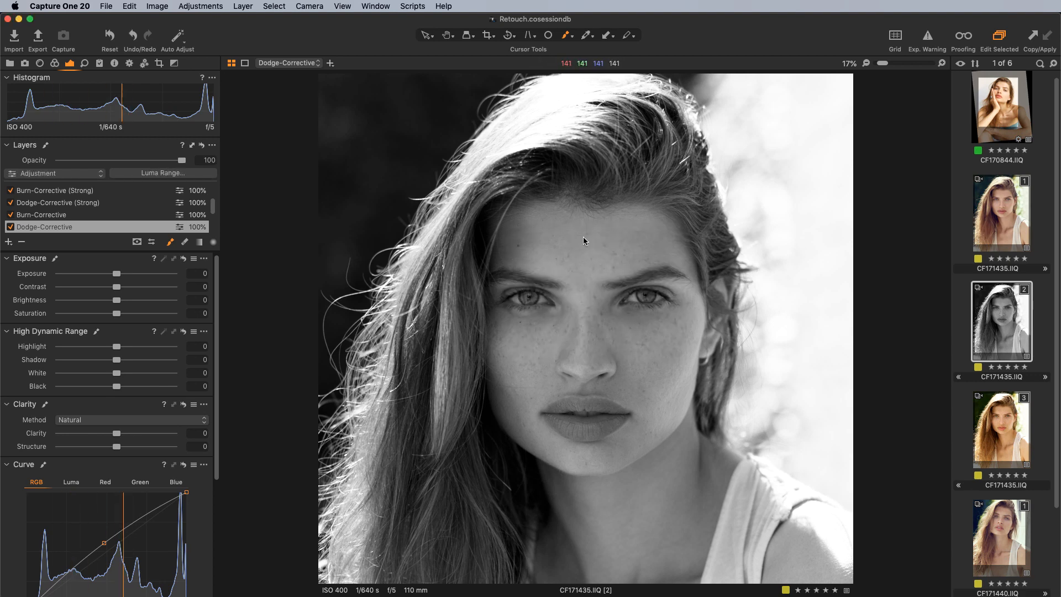
pyautogui.click(589, 280)
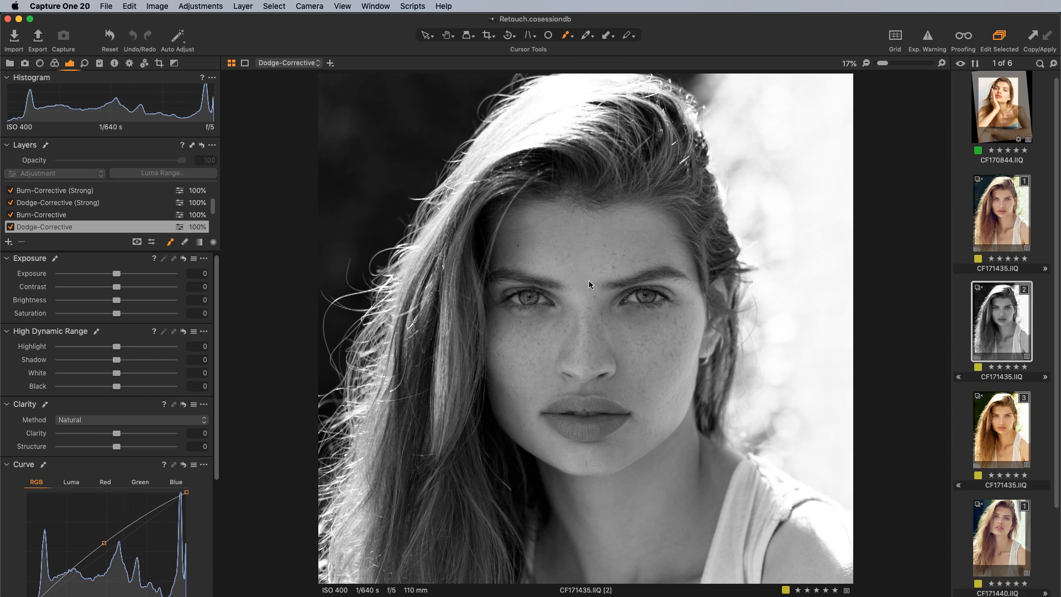
# Dodge the side of the forehead and both cheeks, and darken the cheek beside the nose on the Burn-Corrective layer
pyautogui.moveTo(632, 247)
pyautogui.mouseDown()
pyautogui.moveTo(675, 272)
pyautogui.moveTo(660, 240)
pyautogui.mouseUp()
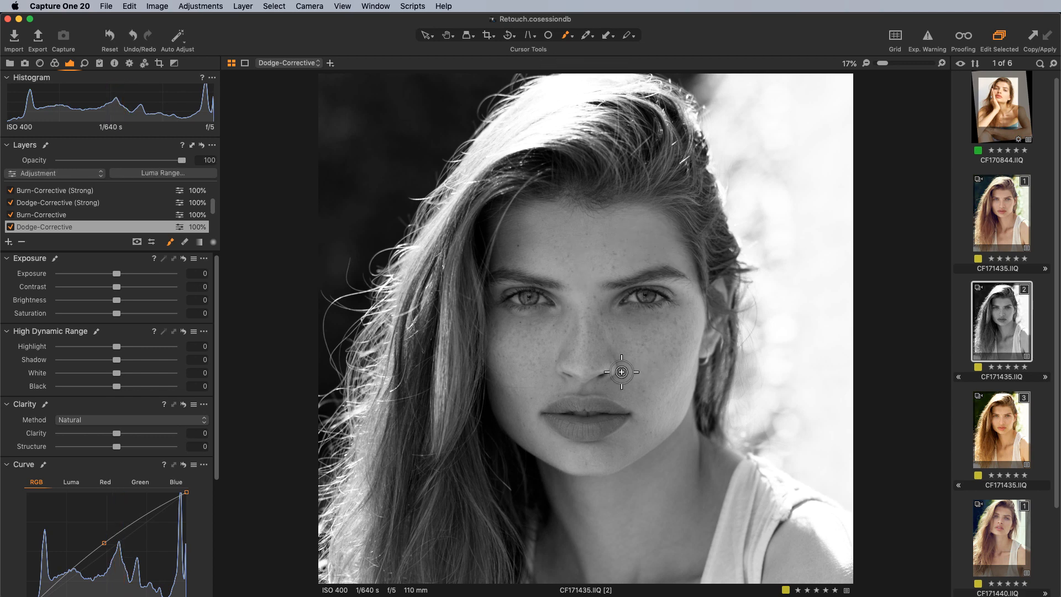
pyautogui.moveTo(535, 327); pyautogui.dragTo(539, 321)
pyautogui.moveTo(620, 338); pyautogui.dragTo(625, 359)
pyautogui.click(87, 215)
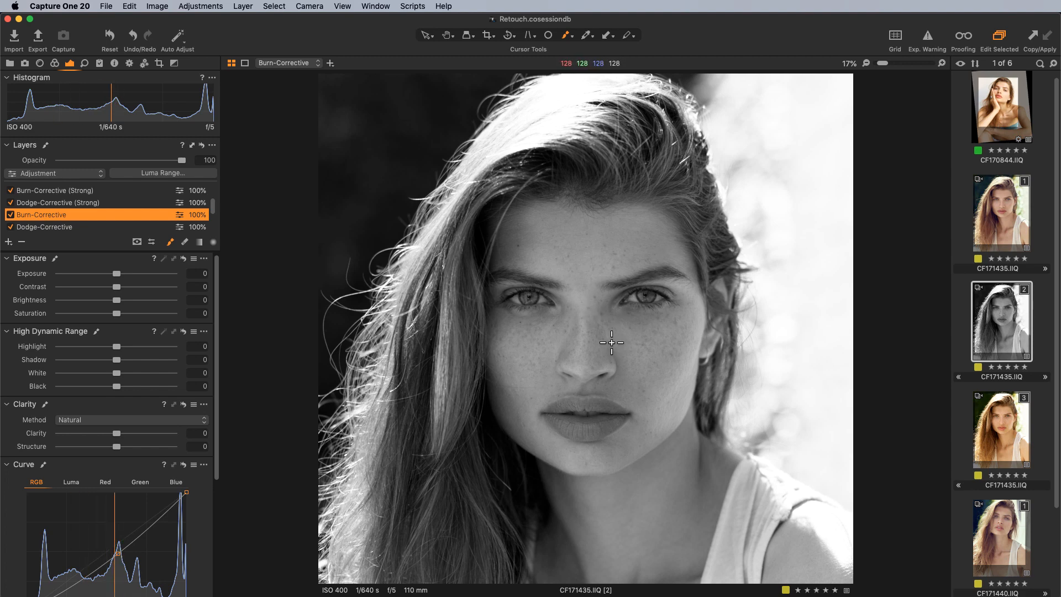
pyautogui.moveTo(617, 343)
pyautogui.mouseDown()
pyautogui.moveTo(601, 321)
pyautogui.moveTo(665, 333)
pyautogui.mouseUp()
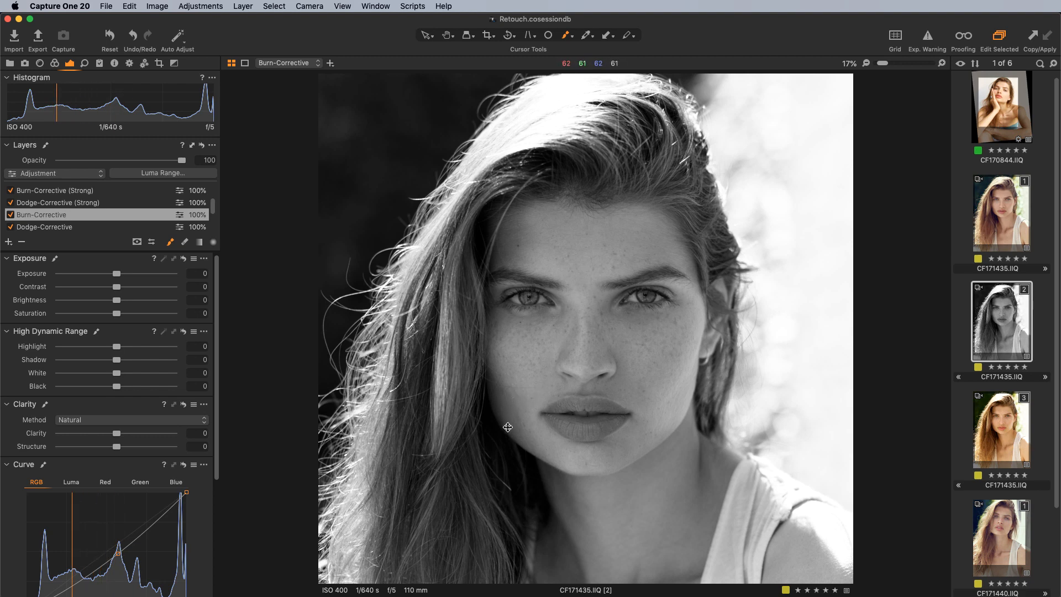
# Paint on the Dodge-Corrective layer over the dark lower cheek on the hair side and check the painted mask
pyautogui.press('super+plus')
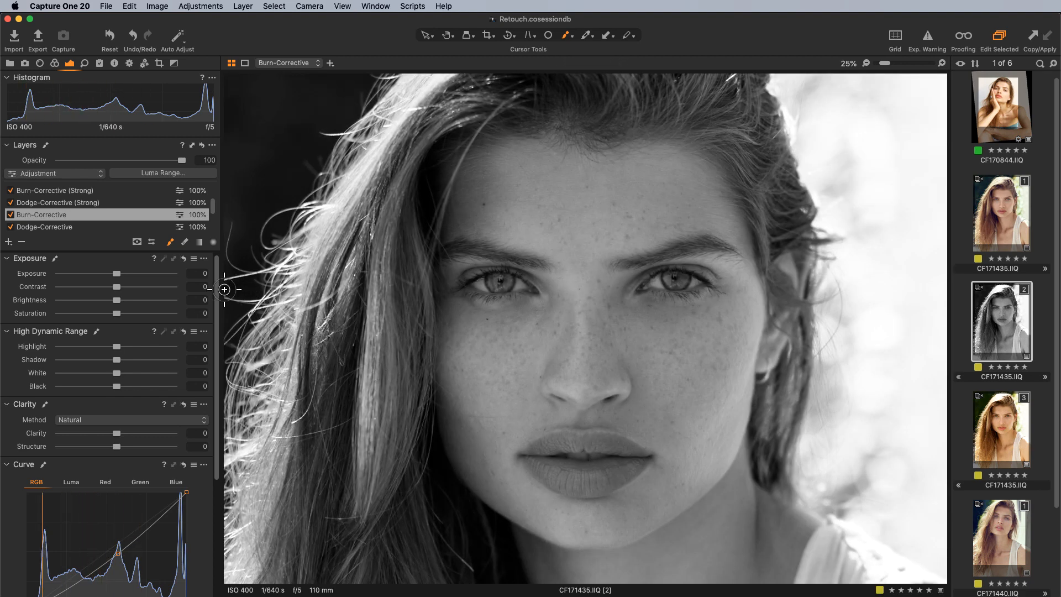
pyautogui.click(110, 227)
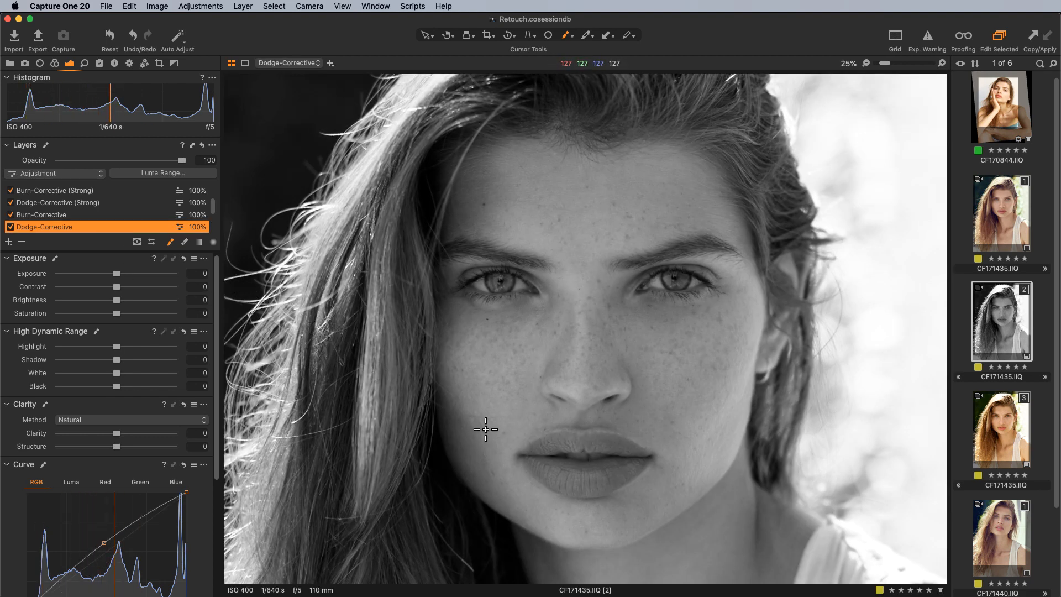
pyautogui.moveTo(481, 427); pyautogui.dragTo(489, 436)
pyautogui.moveTo(484, 429); pyautogui.dragTo(499, 454)
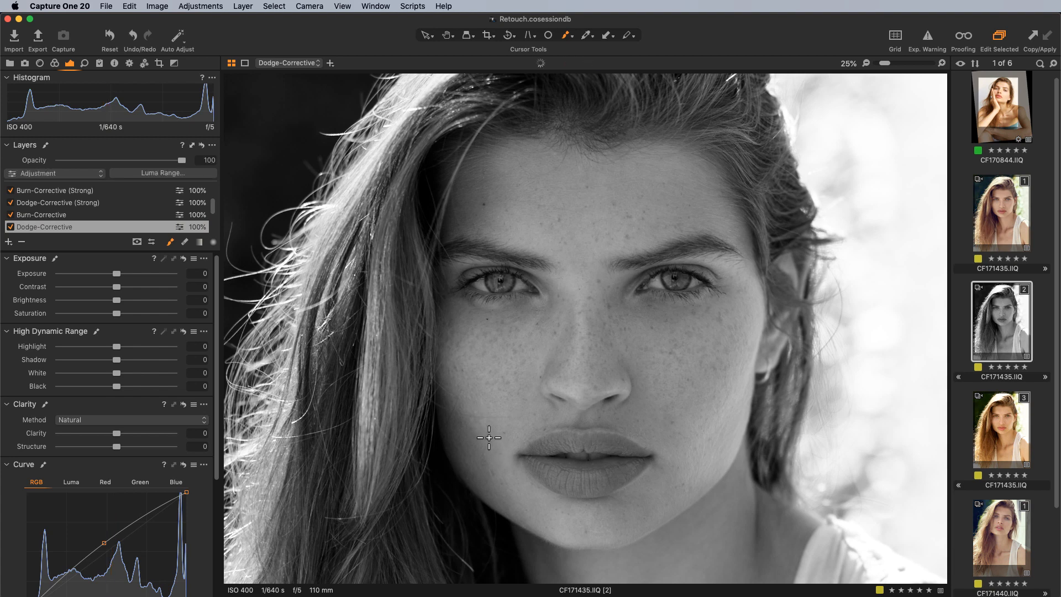
pyautogui.press('m')
pyautogui.press('m')
# Dodge the shadowed skin around both sides of the mouth and lower lip on the Dodge-Corrective layer
pyautogui.moveTo(488, 478)
pyautogui.mouseDown()
pyautogui.moveTo(486, 467)
pyautogui.moveTo(491, 498)
pyautogui.moveTo(489, 479)
pyautogui.mouseUp()
pyautogui.moveTo(663, 413); pyautogui.dragTo(676, 427)
pyautogui.moveTo(661, 471); pyautogui.dragTo(672, 473)
pyautogui.moveTo(667, 488); pyautogui.dragTo(667, 477)
pyautogui.moveTo(476, 419); pyautogui.dragTo(480, 423)
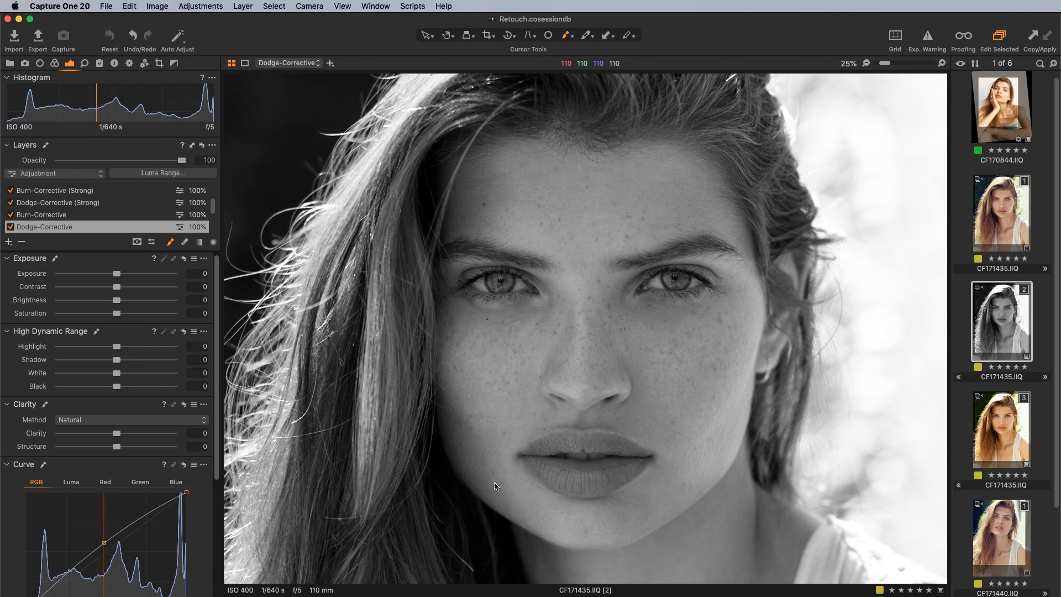
# Lighten the jawline and lower cheek on the hair side down to the chin with the Dodge-Corrective layer
pyautogui.moveTo(488, 467)
pyautogui.mouseDown()
pyautogui.moveTo(504, 486)
pyautogui.moveTo(480, 480)
pyautogui.mouseUp()
pyautogui.moveTo(474, 478); pyautogui.dragTo(476, 480)
pyautogui.moveTo(514, 520); pyautogui.dragTo(520, 528)
pyautogui.moveTo(512, 505); pyautogui.dragTo(505, 494)
pyautogui.moveTo(483, 426); pyautogui.dragTo(487, 430)
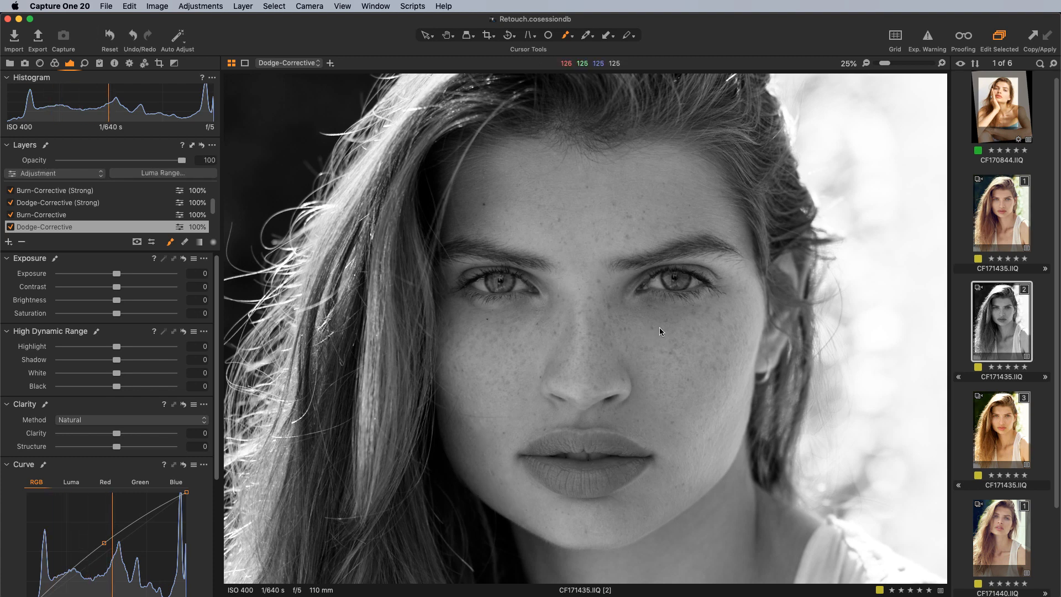
# Paint on the Dodge-Corrective layer over the uneven areas of the nose, forehead, upper lip and chin
pyautogui.moveTo(593, 331); pyautogui.dragTo(592, 332)
pyautogui.moveTo(593, 328); pyautogui.dragTo(593, 319)
pyautogui.moveTo(584, 176); pyautogui.dragTo(585, 195)
pyautogui.moveTo(663, 163); pyautogui.dragTo(676, 163)
pyautogui.moveTo(600, 409); pyautogui.dragTo(603, 414)
pyautogui.moveTo(665, 485)
pyautogui.mouseDown()
pyautogui.moveTo(670, 463)
pyautogui.moveTo(672, 500)
pyautogui.moveTo(595, 549)
pyautogui.moveTo(595, 506)
pyautogui.moveTo(614, 522)
pyautogui.mouseUp()
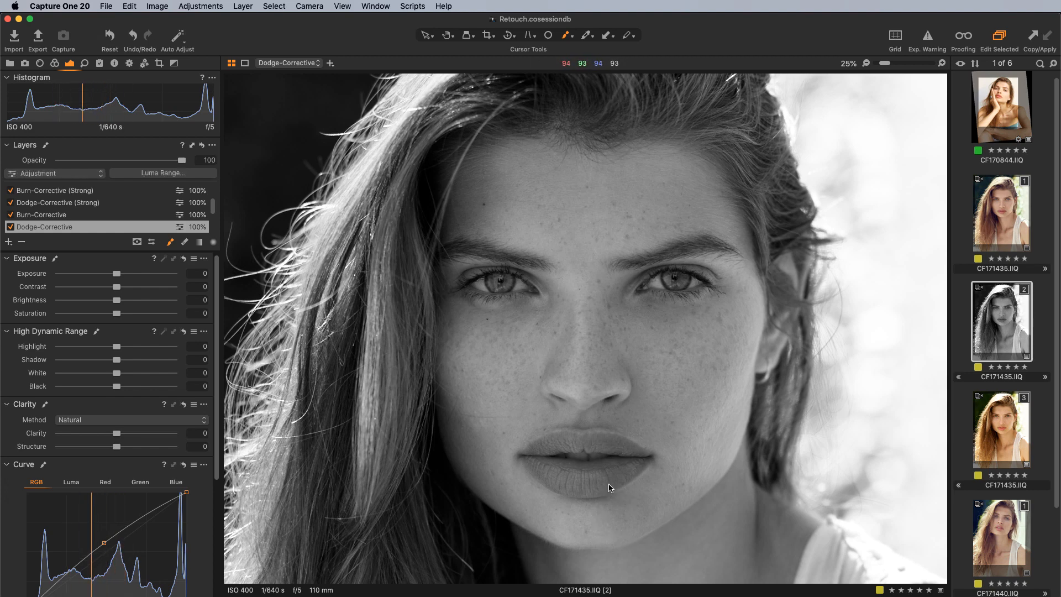
pyautogui.moveTo(477, 442)
pyautogui.mouseDown()
pyautogui.moveTo(462, 421)
pyautogui.moveTo(601, 454)
pyautogui.mouseUp()
pyautogui.moveTo(583, 280)
pyautogui.mouseDown()
pyautogui.moveTo(584, 264)
pyautogui.moveTo(624, 258)
pyautogui.mouseUp()
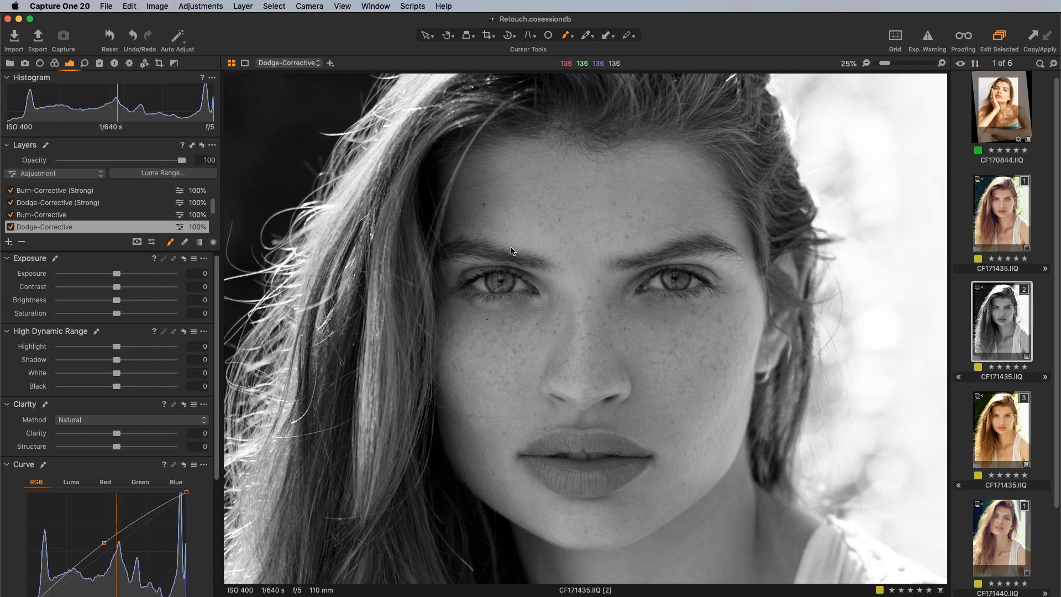
pyautogui.moveTo(481, 201)
pyautogui.mouseDown()
pyautogui.moveTo(483, 179)
pyautogui.moveTo(517, 193)
pyautogui.moveTo(500, 204)
pyautogui.moveTo(518, 214)
pyautogui.moveTo(510, 172)
pyautogui.moveTo(512, 202)
pyautogui.mouseUp()
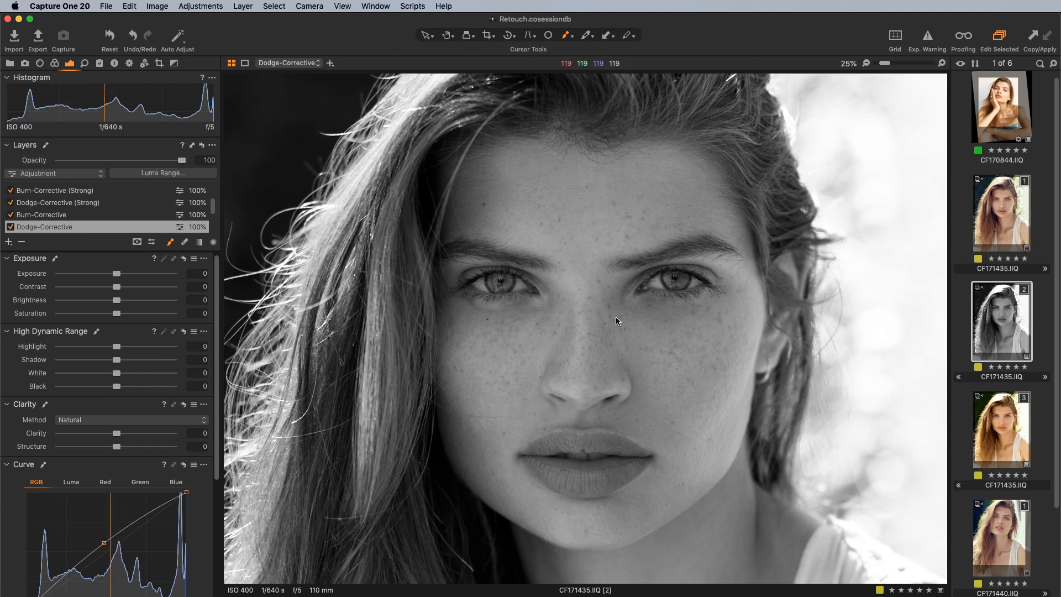
# Dodge the skin beside the nose on the Dodge-Corrective layer and inspect the face up close and as a whole
pyautogui.moveTo(532, 343)
pyautogui.mouseDown()
pyautogui.moveTo(540, 321)
pyautogui.moveTo(527, 330)
pyautogui.mouseUp()
pyautogui.scroll(-5, 636, 376)
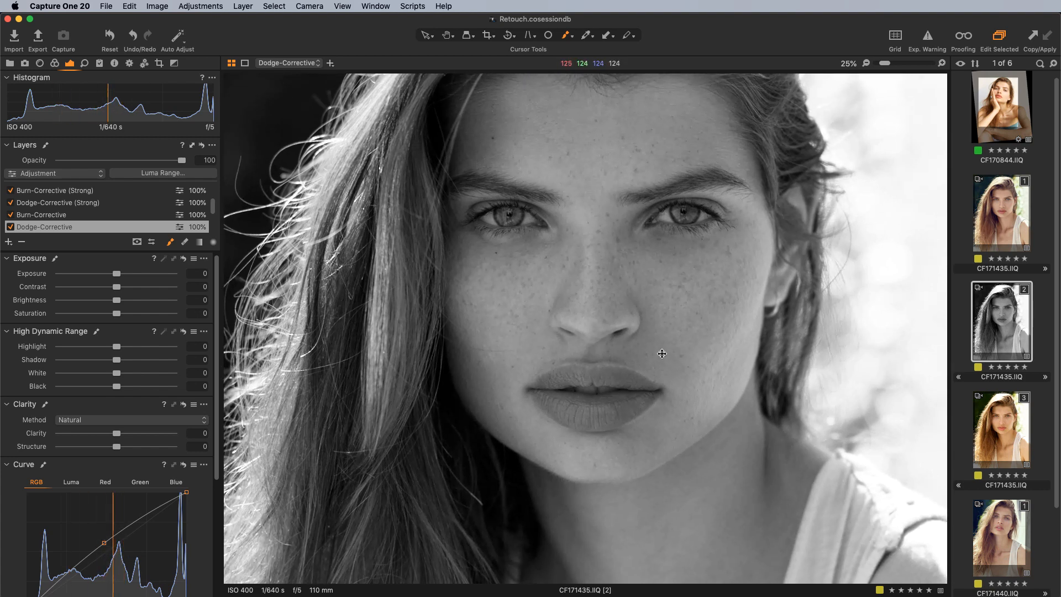
pyautogui.press('super+equal')
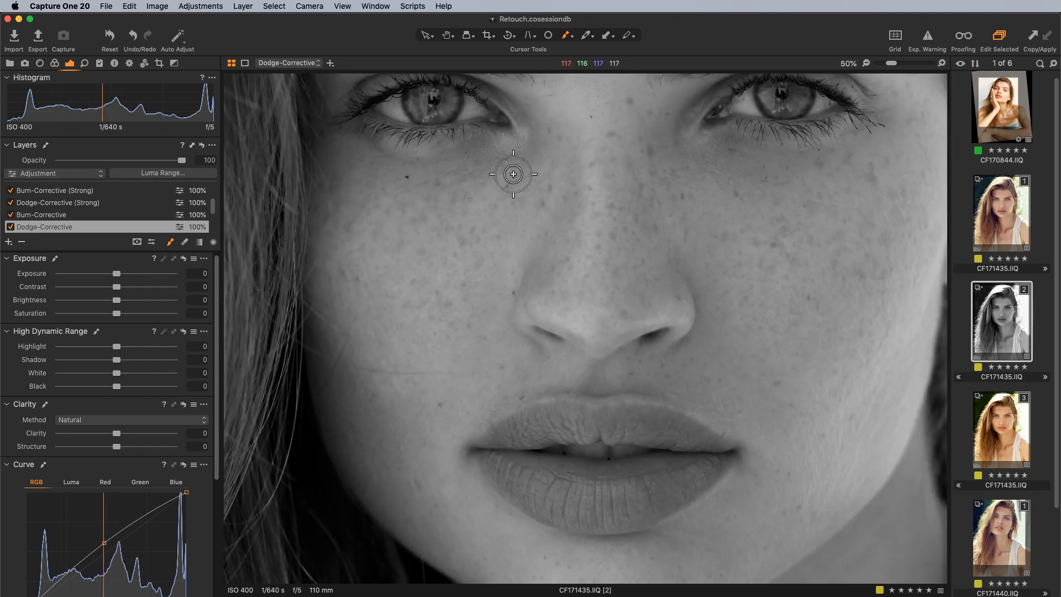
pyautogui.press('super+minus')
pyautogui.press('super+minus')
pyautogui.press('super+minus')
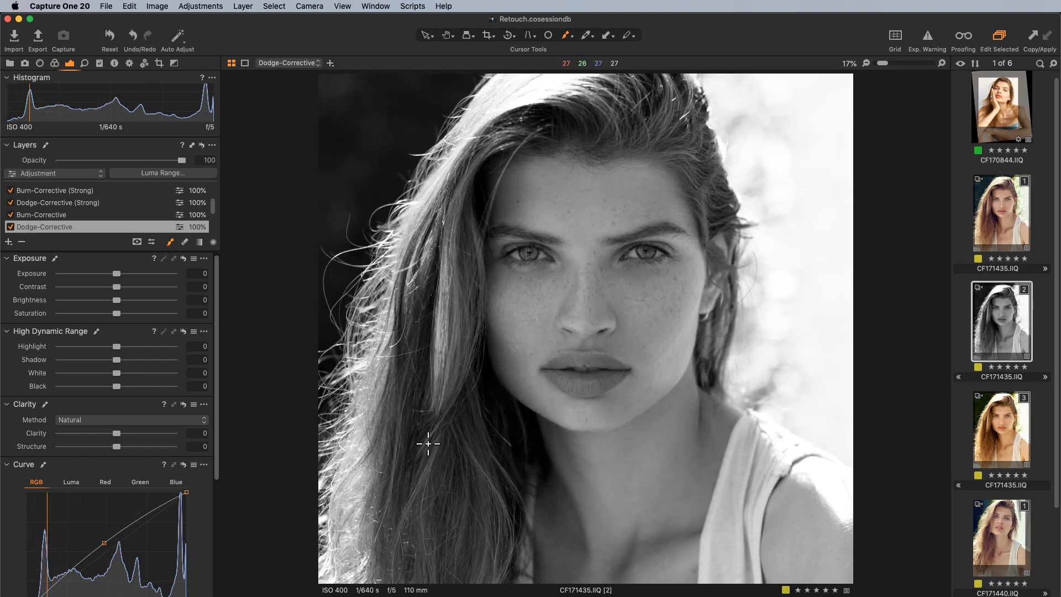
# Paint on the Burn-Corrective layer over the uneven lower cheek on the hair side, the jaw edge and the opposite cheek
pyautogui.click(83, 215)
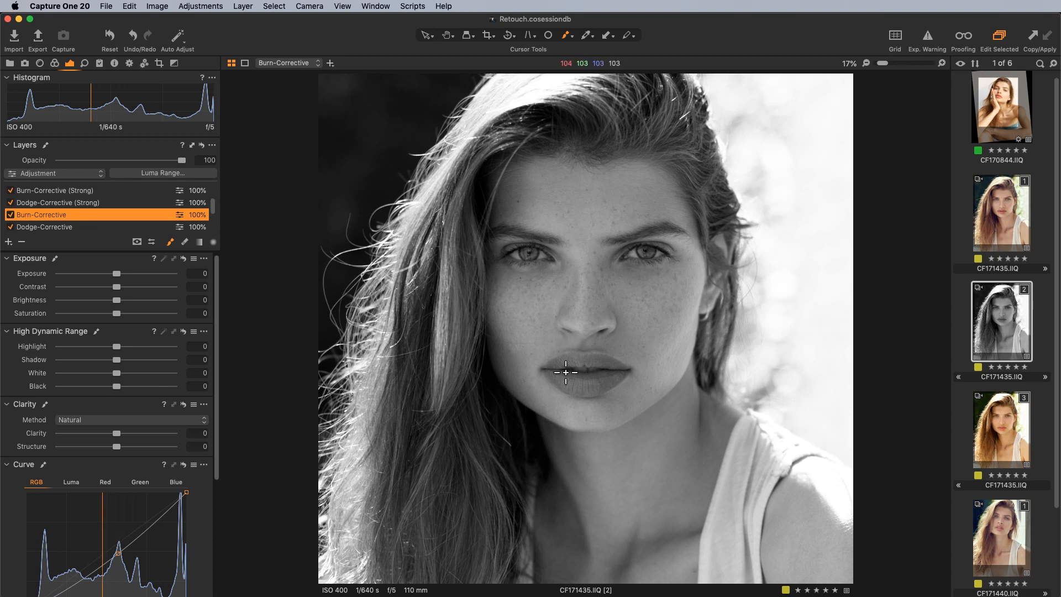
pyautogui.moveTo(550, 382); pyautogui.dragTo(551, 384)
pyautogui.moveTo(513, 349)
pyautogui.mouseDown()
pyautogui.moveTo(534, 365)
pyautogui.moveTo(520, 349)
pyautogui.moveTo(542, 404)
pyautogui.moveTo(529, 385)
pyautogui.mouseUp()
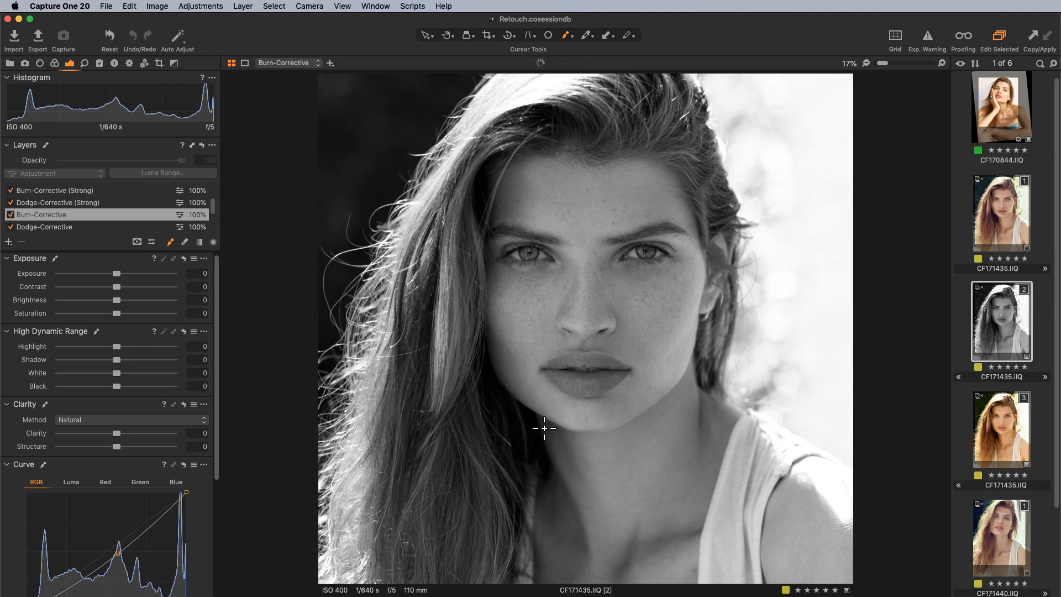
pyautogui.moveTo(634, 411); pyautogui.dragTo(641, 434)
pyautogui.moveTo(644, 287)
pyautogui.mouseDown()
pyautogui.moveTo(651, 336)
pyautogui.moveTo(666, 301)
pyautogui.mouseUp()
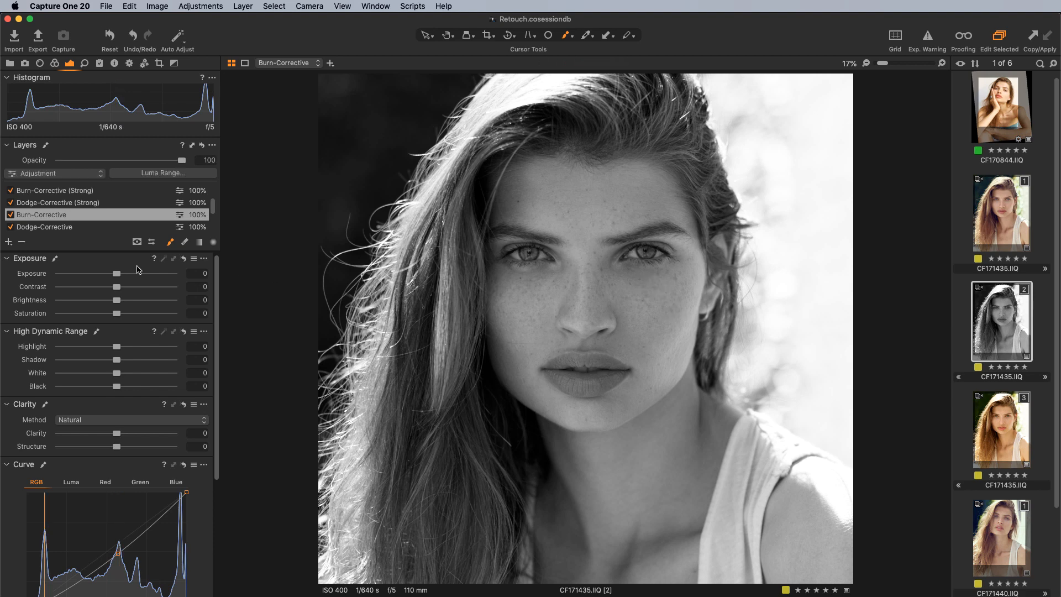
# Toggle the Burn-Corrective and Dodge-Corrective layers off and on to compare the portrait before and after
pyautogui.click(11, 215)
pyautogui.click(11, 215)
pyautogui.click(11, 215)
pyautogui.click(11, 215)
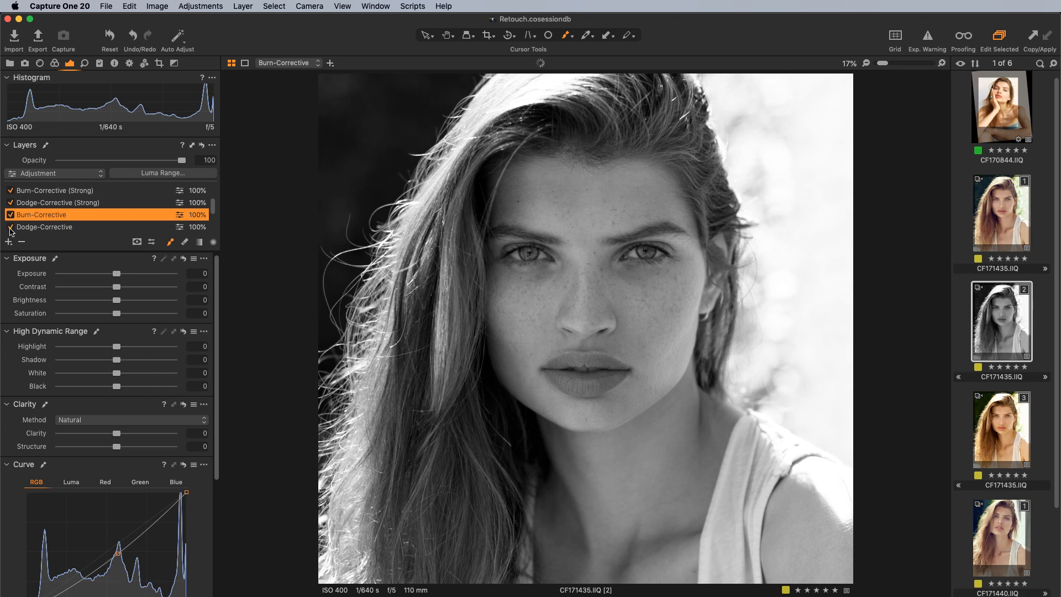
pyautogui.click(10, 227)
pyautogui.click(11, 227)
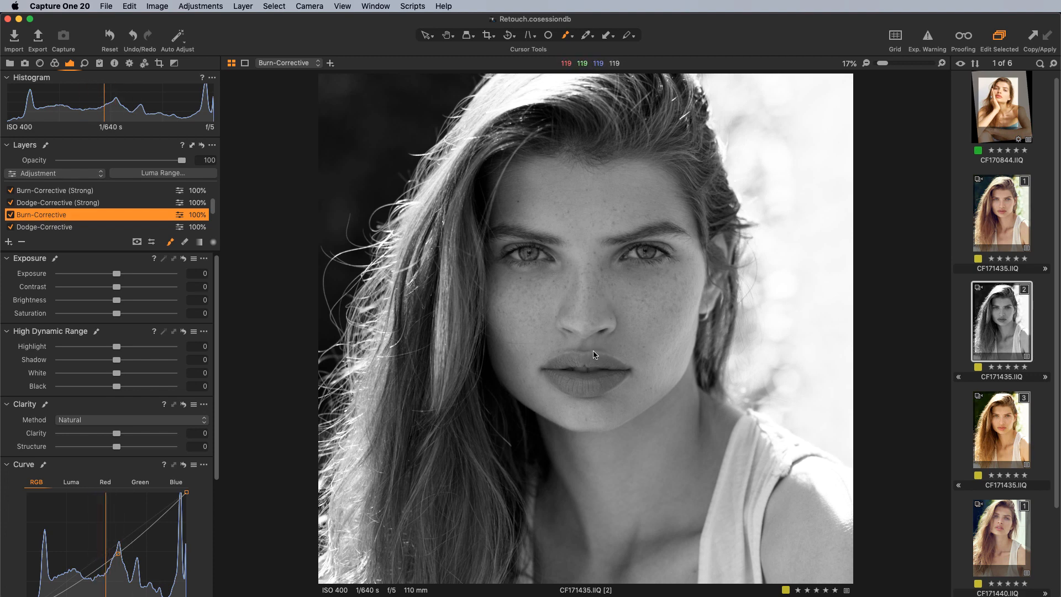
pyautogui.moveTo(597, 342); pyautogui.dragTo(596, 327)
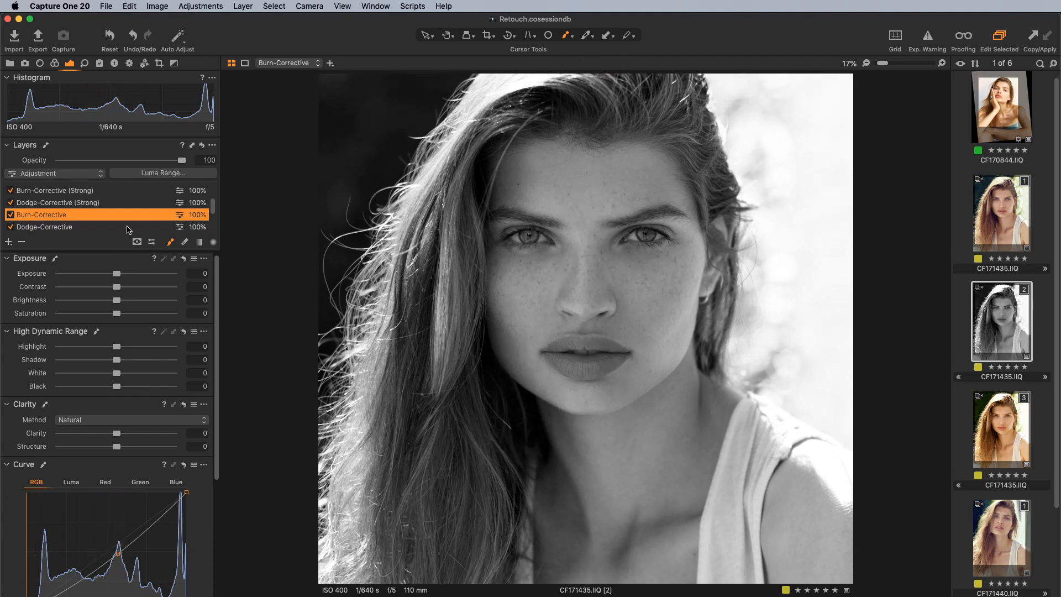
pyautogui.scroll(3, 138, 212)
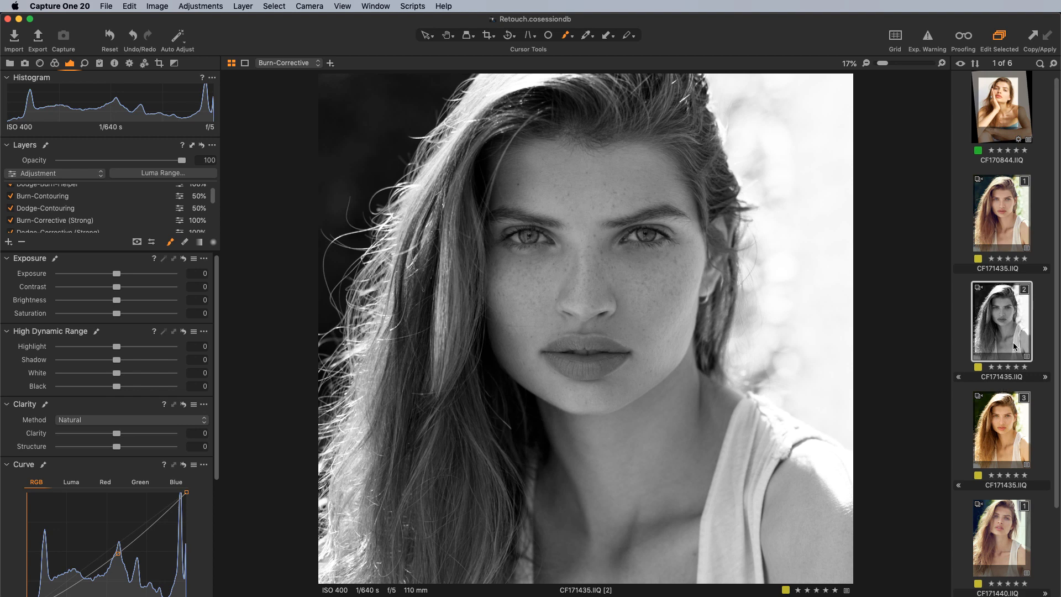
# Run the layer stack script on the colour variant 3 of CF171435, inserting the stack into the selected image only
pyautogui.click(1001, 434)
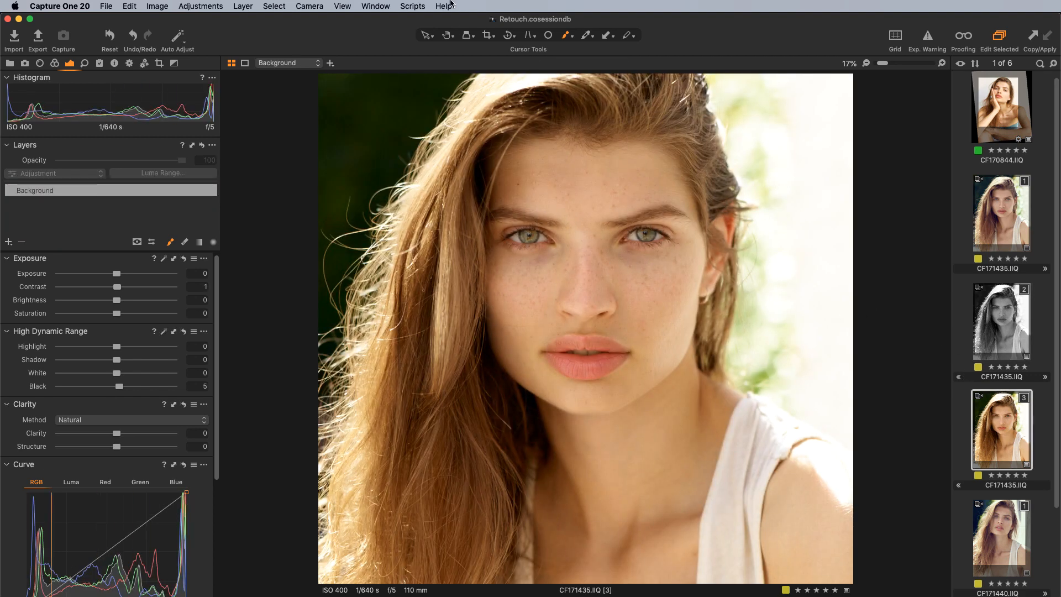
pyautogui.click(413, 6)
pyautogui.click(442, 20)
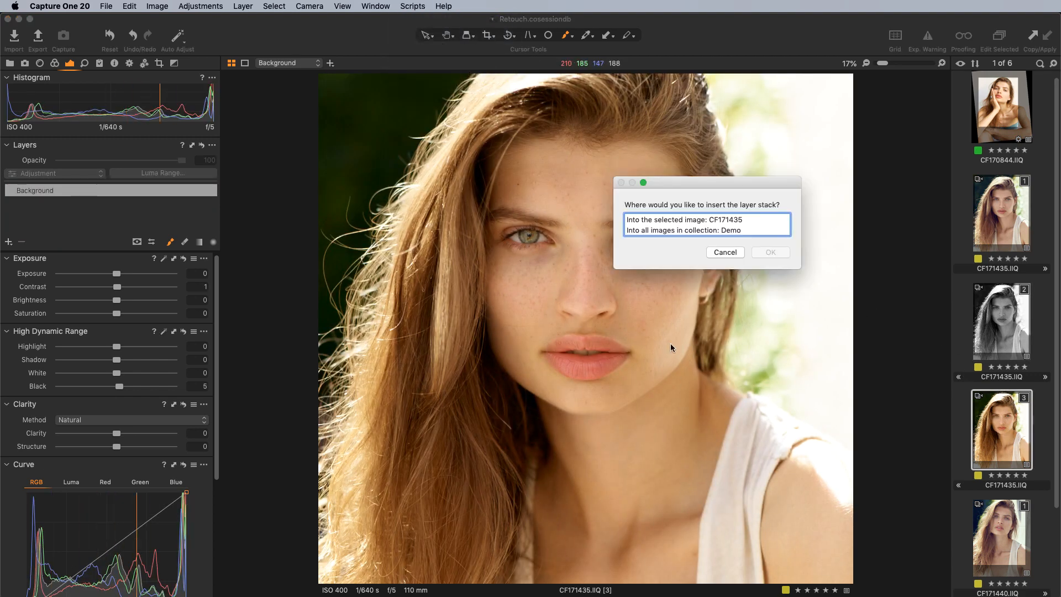
pyautogui.click(722, 230)
pyautogui.click(739, 220)
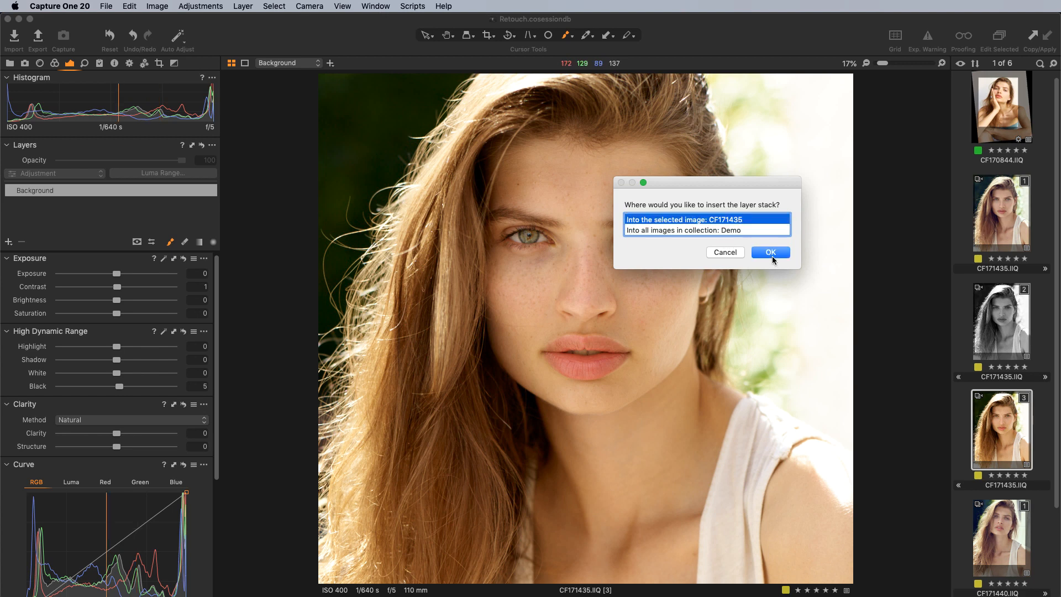
pyautogui.click(770, 252)
pyautogui.click(705, 253)
pyautogui.click(766, 275)
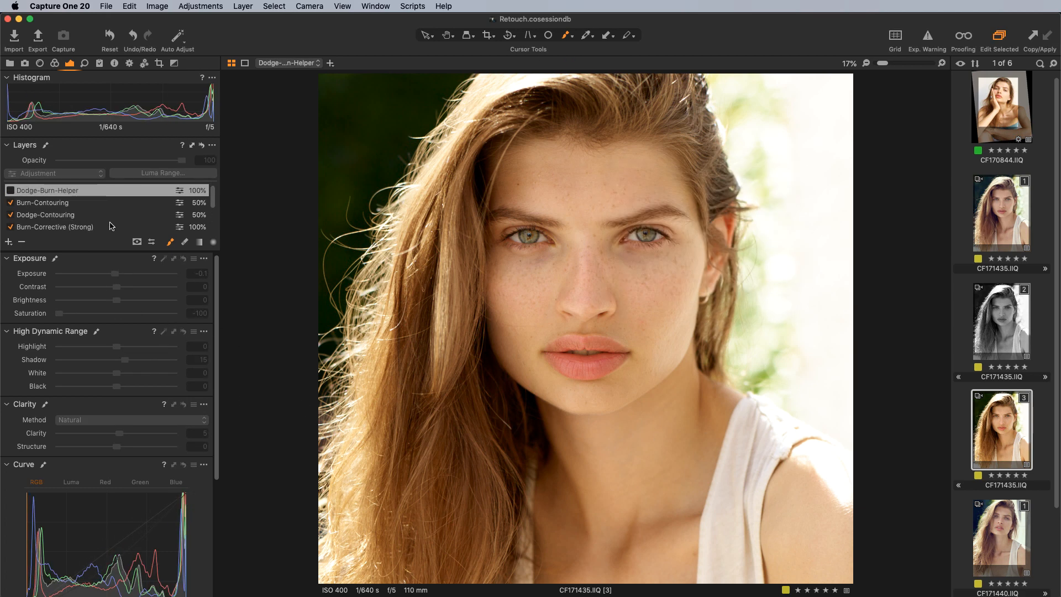
# Look through the layer stacks of CF171435 variant 3 and CF171440 variant 2
pyautogui.scroll(-3, 112, 225)
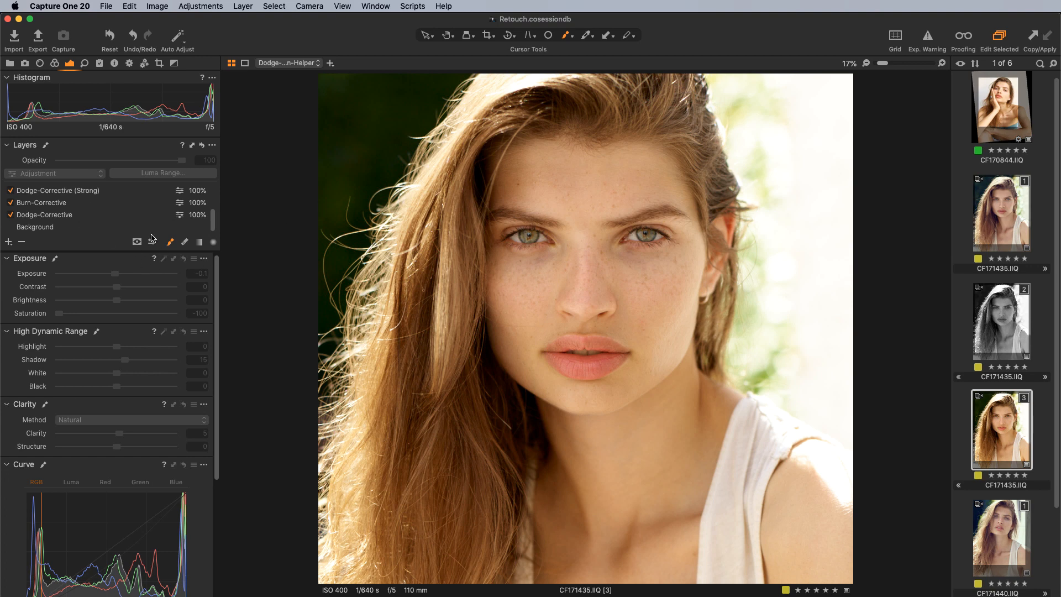
pyautogui.scroll(-3, 997, 529)
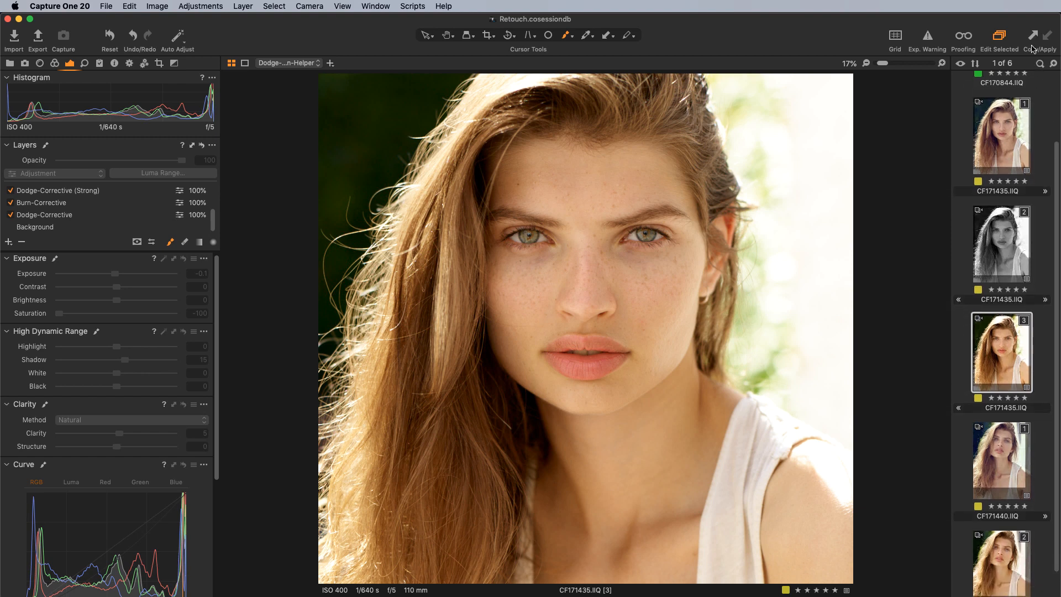
pyautogui.scroll(-1, 1001, 387)
pyautogui.click(1008, 522)
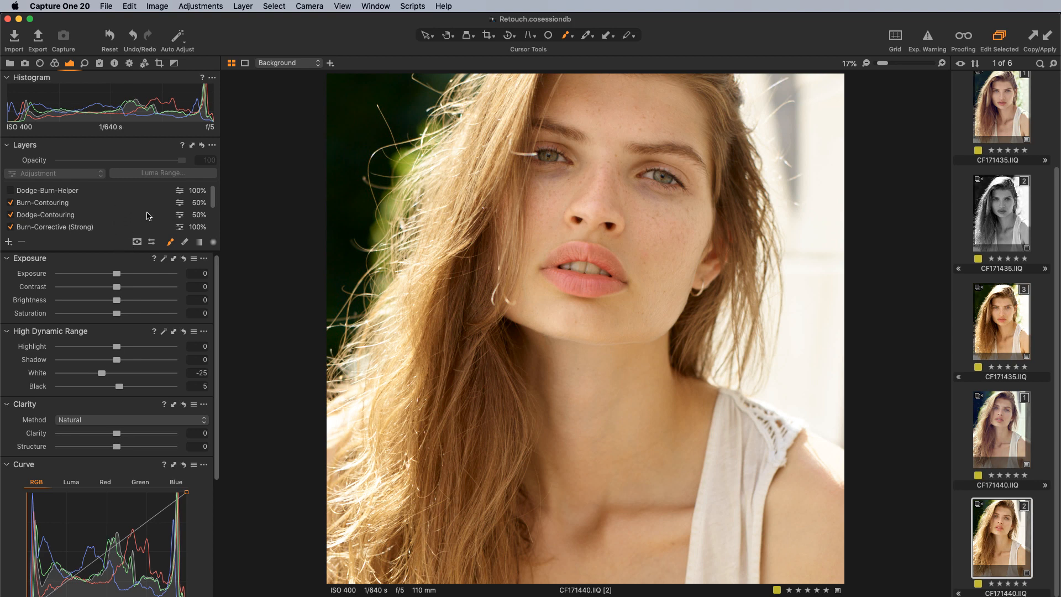
pyautogui.click(999, 325)
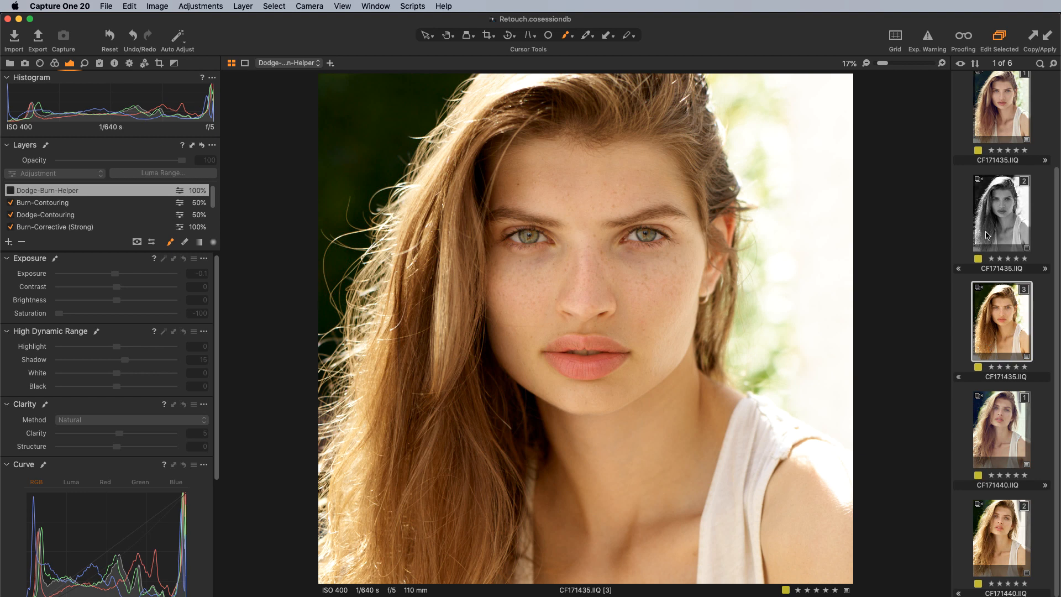
# Dodge the bridge of the nose on the black-and-white variant's Dodge-Contouring layer and check the painted mask
pyautogui.scroll(2, 1007, 211)
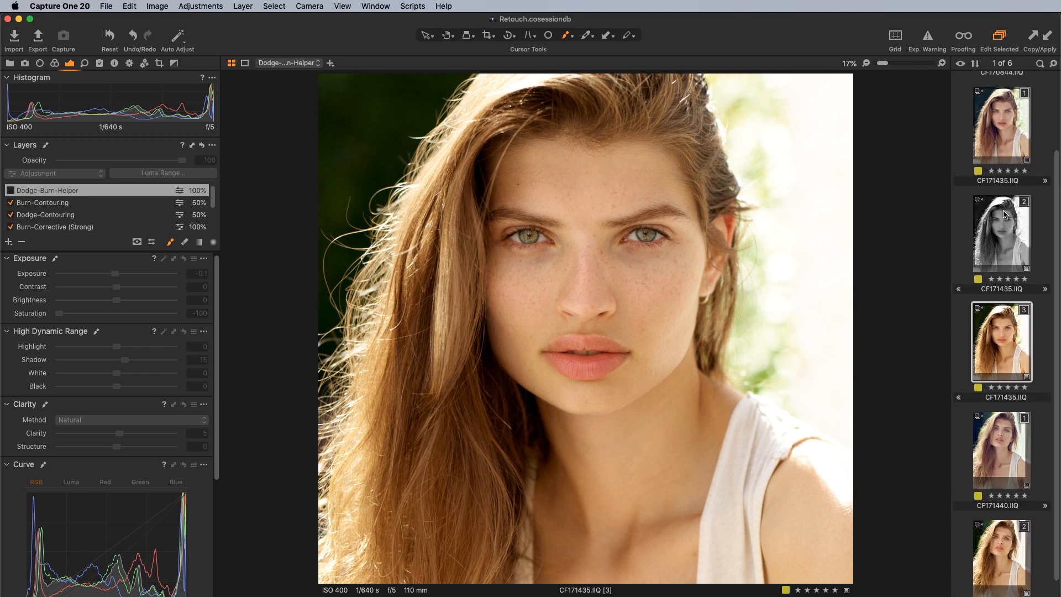
pyautogui.click(1004, 243)
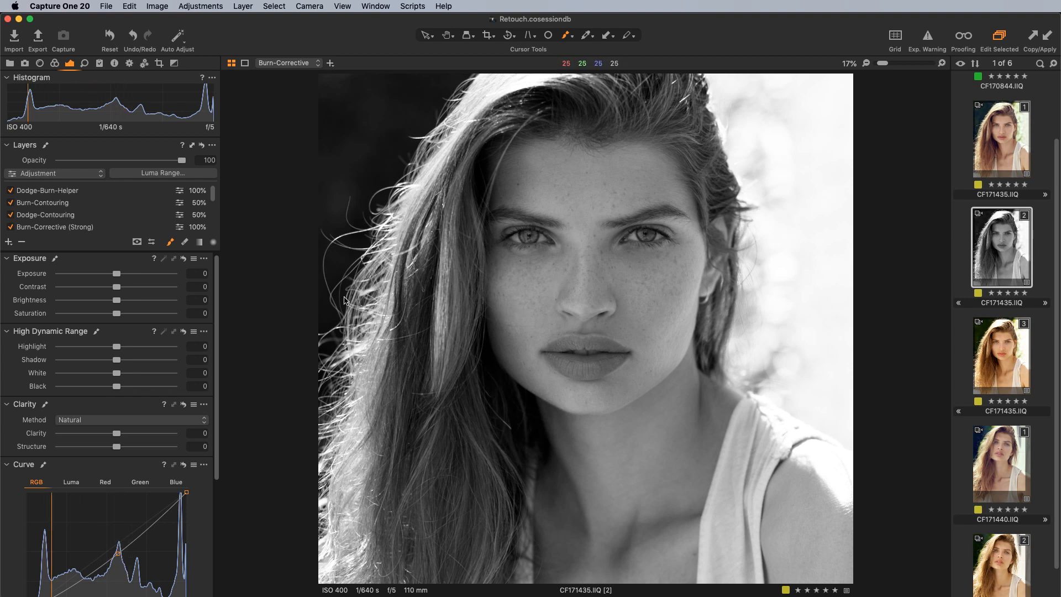
pyautogui.click(94, 215)
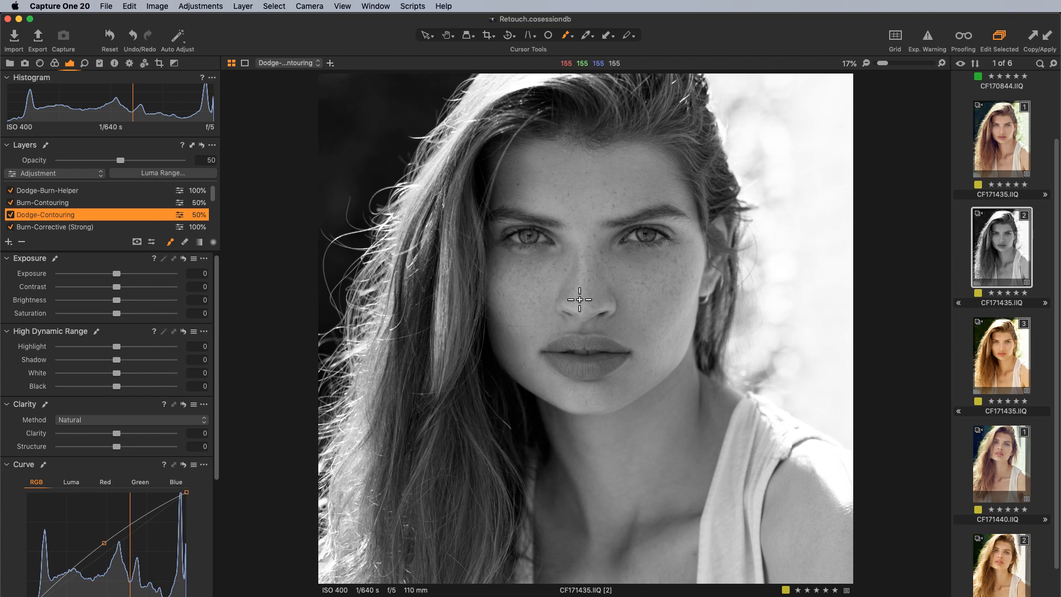
pyautogui.rightClick(583, 278)
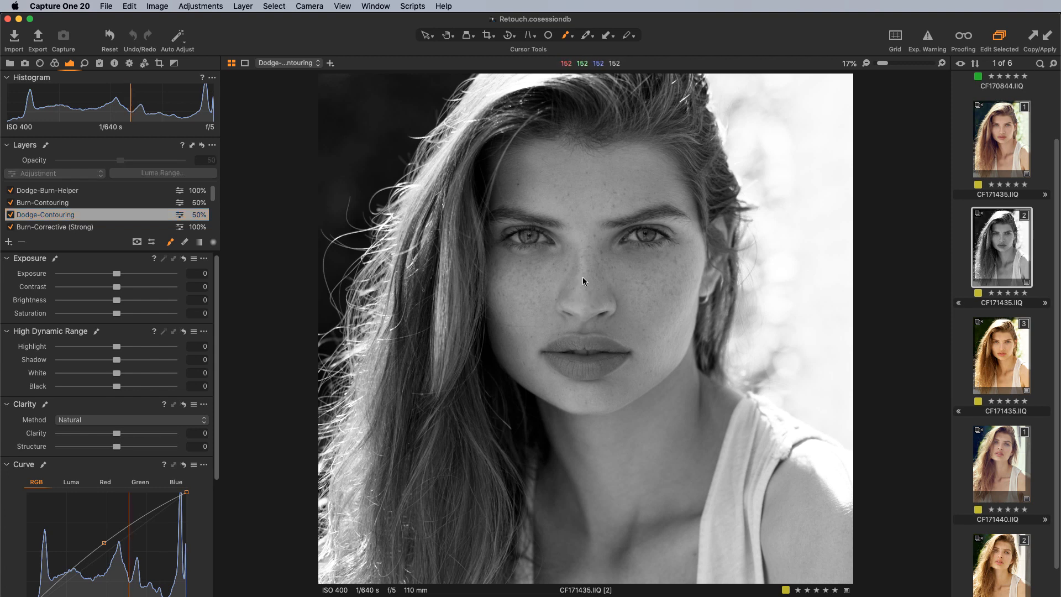
pyautogui.moveTo(581, 277); pyautogui.dragTo(582, 288)
pyautogui.press('m')
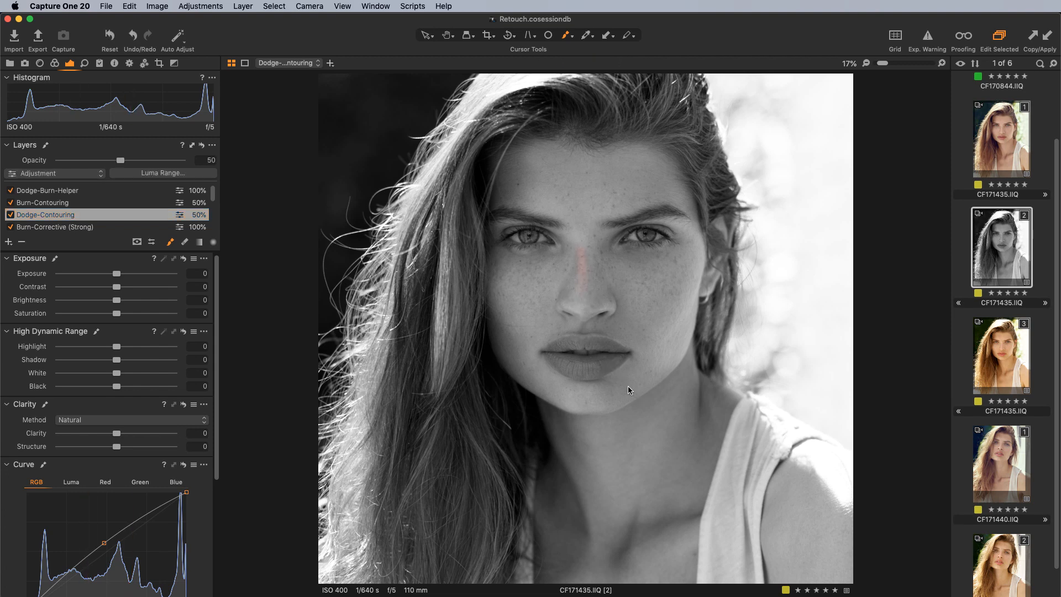
pyautogui.press('m')
# Paint highlights over both cheeks and the outer side of the face on the Dodge-Contouring layer, adapting the brush size
pyautogui.moveTo(658, 334)
pyautogui.mouseDown()
pyautogui.moveTo(670, 301)
pyautogui.moveTo(684, 297)
pyautogui.moveTo(686, 314)
pyautogui.mouseUp()
pyautogui.moveTo(677, 361); pyautogui.dragTo(703, 252)
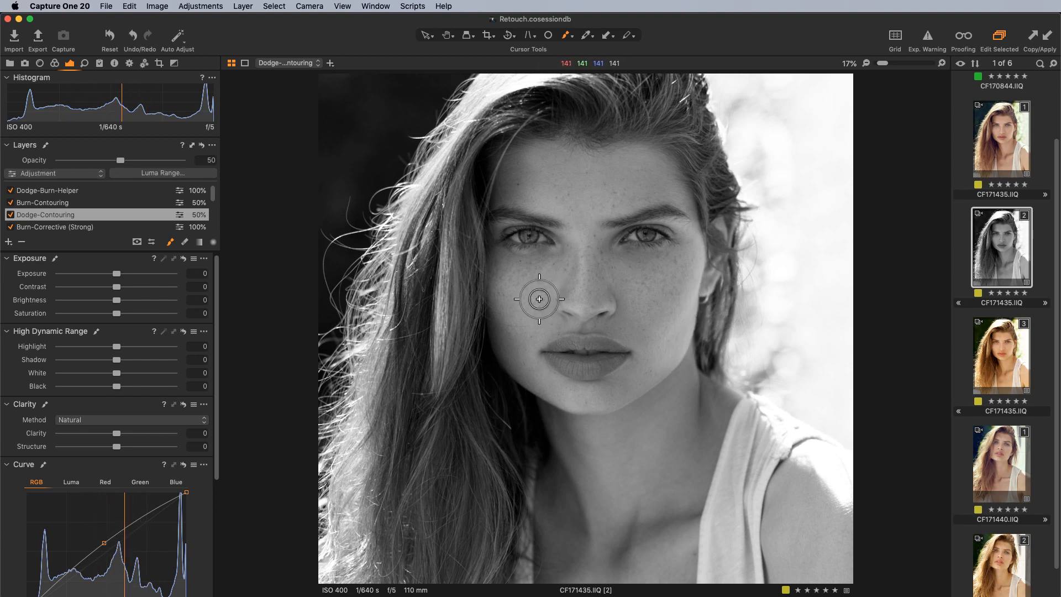
pyautogui.press(']')
pyautogui.press(']')
pyautogui.moveTo(531, 290); pyautogui.dragTo(564, 313)
pyautogui.press('[')
pyautogui.moveTo(644, 296); pyautogui.dragTo(679, 260)
# Brighten the centre of the forehead with a larger brush on the Dodge-Contouring layer
pyautogui.press(']')
pyautogui.press(']')
pyautogui.moveTo(591, 199); pyautogui.dragTo(581, 178)
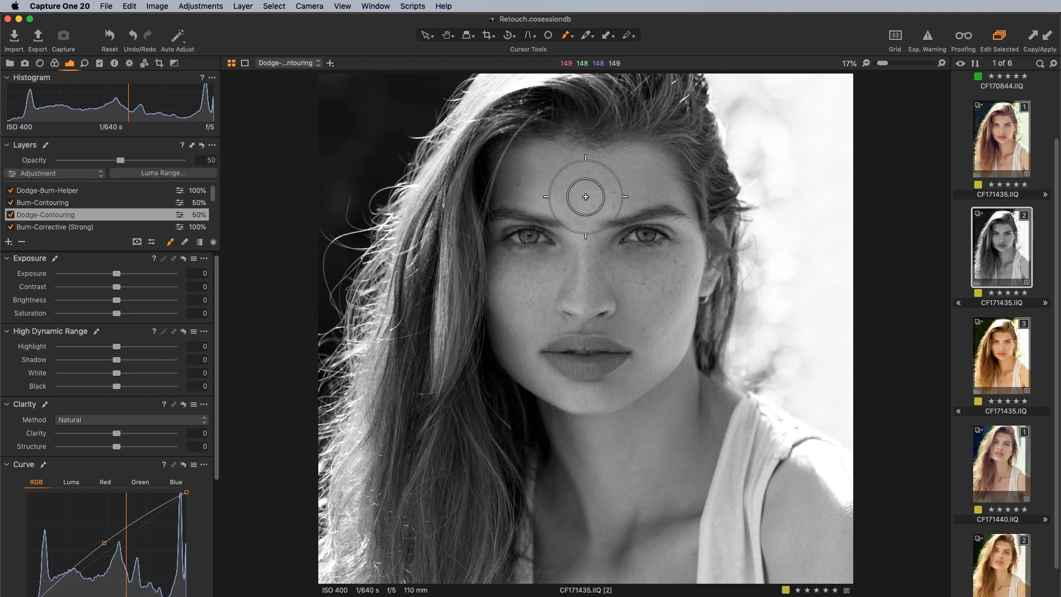
# Dodge the lower lip with a smaller brush on the Dodge-Contouring layer
pyautogui.press('[')
pyautogui.press('[')
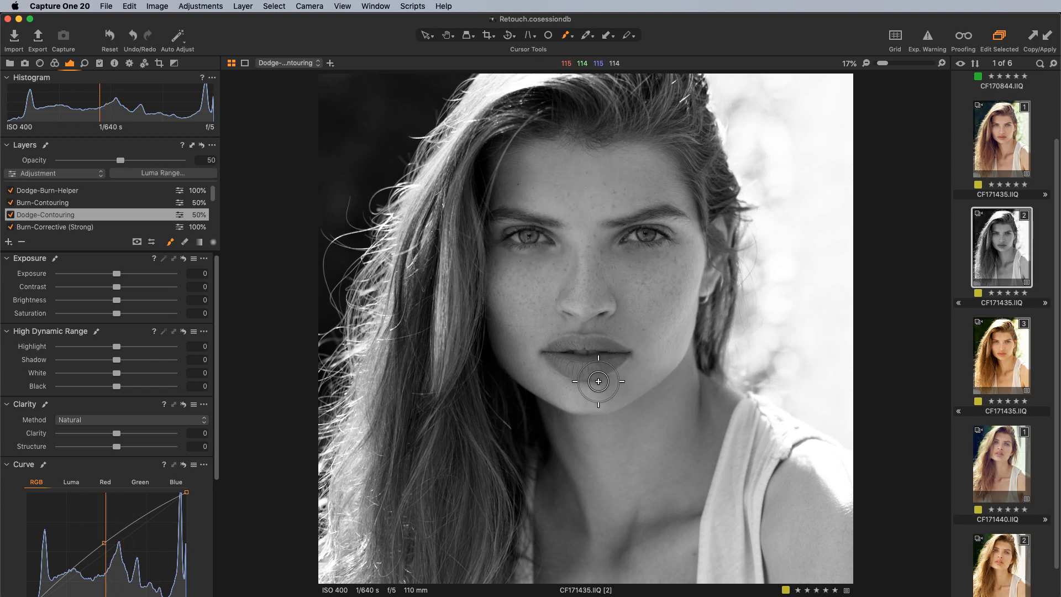
pyautogui.moveTo(609, 366); pyautogui.dragTo(564, 367)
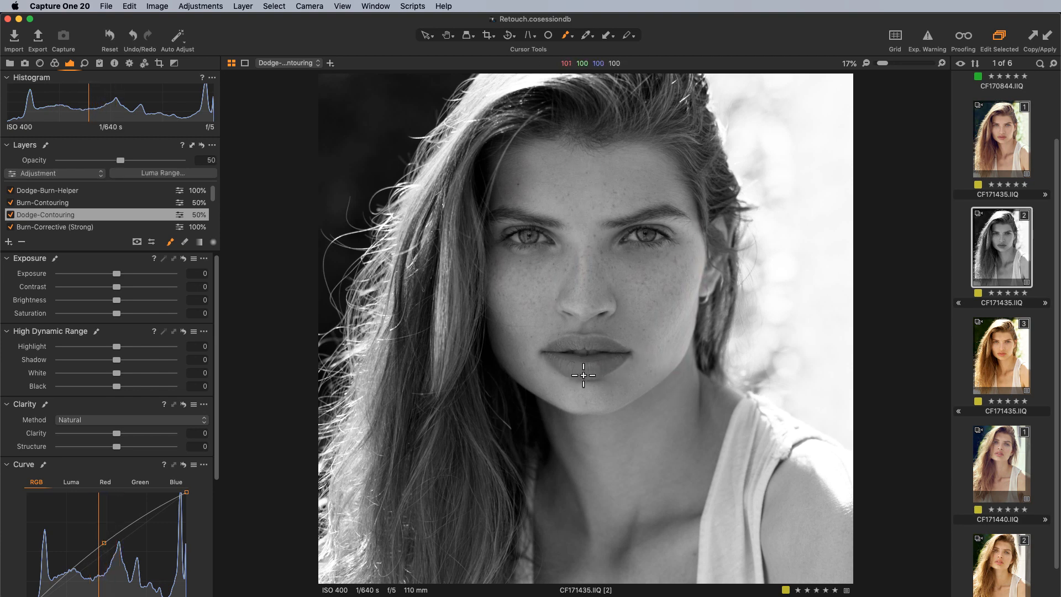
pyautogui.moveTo(592, 373)
pyautogui.mouseDown()
pyautogui.moveTo(579, 365)
pyautogui.moveTo(604, 369)
pyautogui.mouseUp()
pyautogui.moveTo(609, 366)
pyautogui.mouseDown()
pyautogui.moveTo(620, 354)
pyautogui.moveTo(596, 372)
pyautogui.mouseUp()
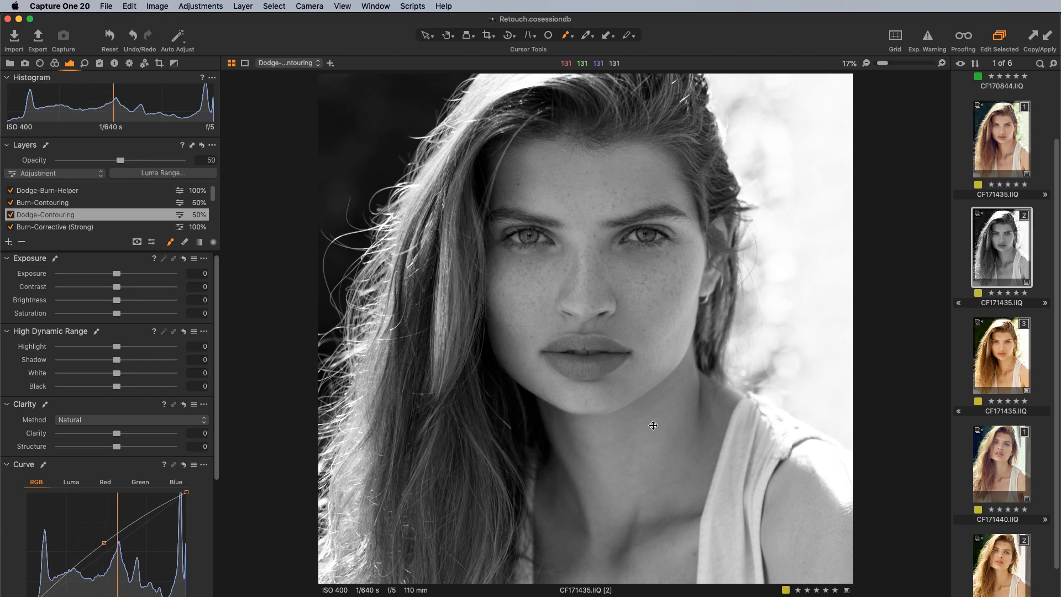
# Paint a highlight along the upper lip's edge and cupid's bow on the Dodge-Contouring layer
pyautogui.press('super+plus')
pyautogui.press('super+plus')
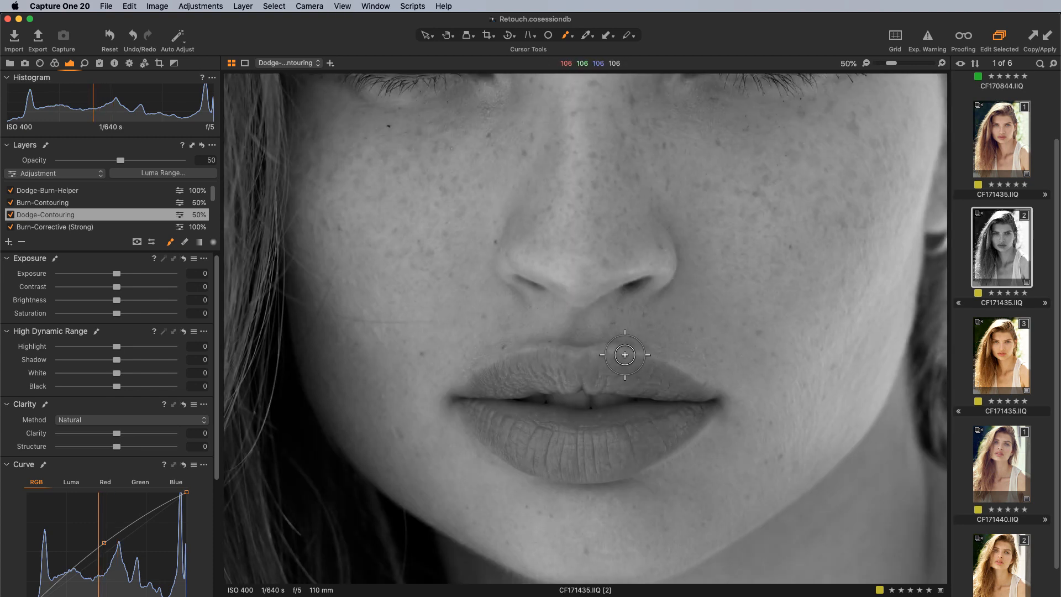
pyautogui.moveTo(515, 356)
pyautogui.mouseDown()
pyautogui.moveTo(623, 348)
pyautogui.moveTo(691, 368)
pyautogui.mouseUp()
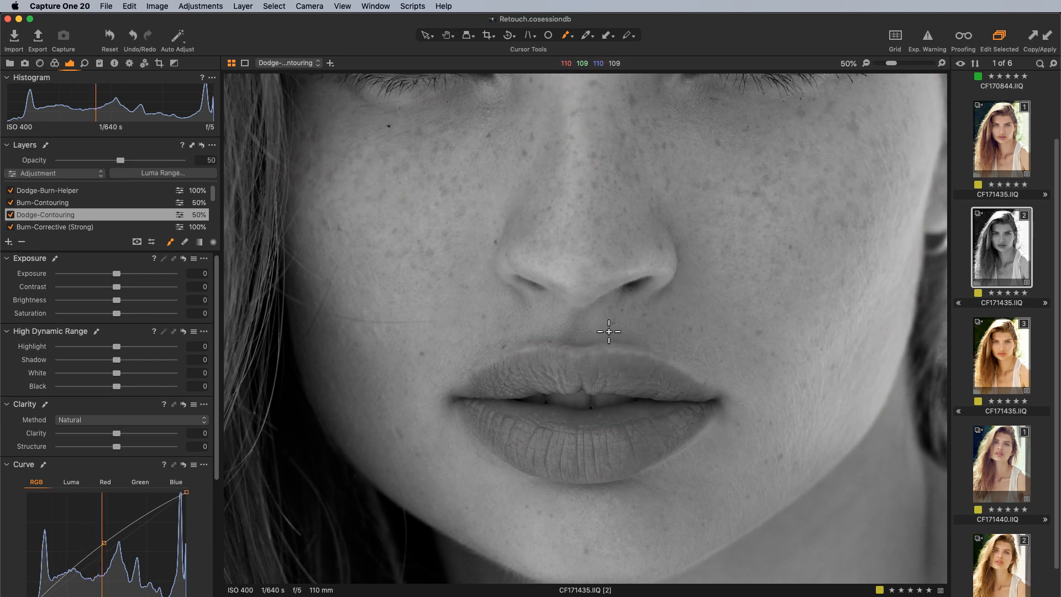
pyautogui.moveTo(601, 342)
pyautogui.mouseDown()
pyautogui.moveTo(599, 332)
pyautogui.moveTo(605, 340)
pyautogui.mouseUp()
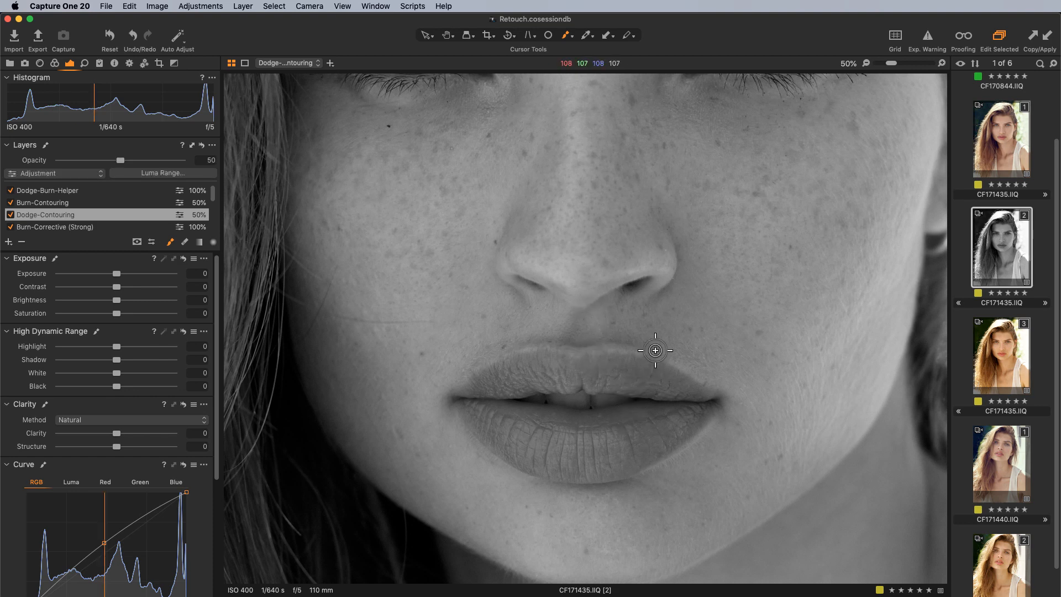
pyautogui.press('super+0')
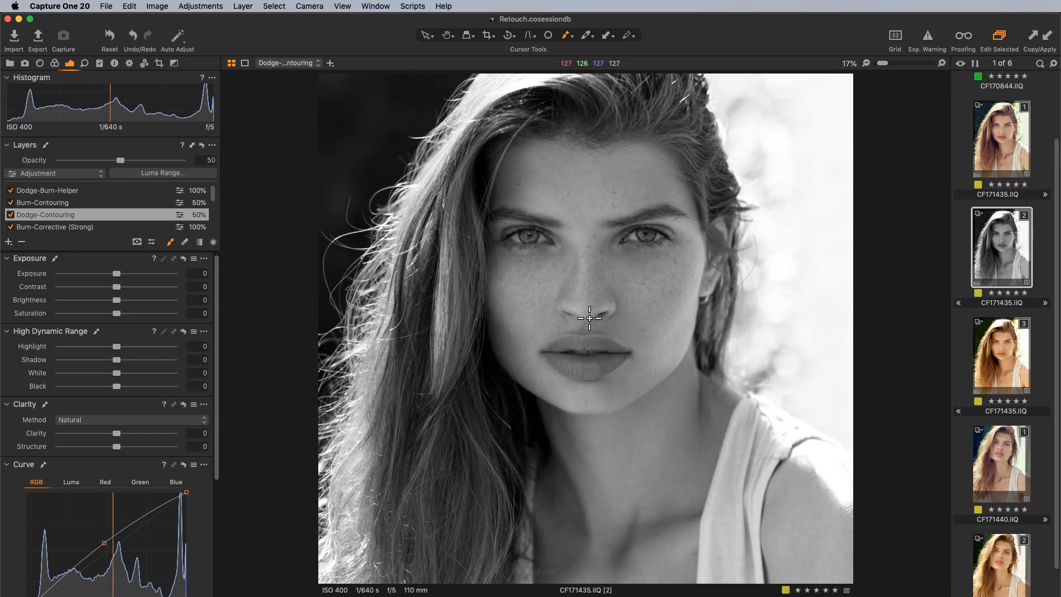
# Add highlights to the nose tip, chin and neck on the Dodge-Contouring layer
pyautogui.moveTo(581, 307); pyautogui.dragTo(564, 307)
pyautogui.moveTo(556, 387); pyautogui.dragTo(563, 399)
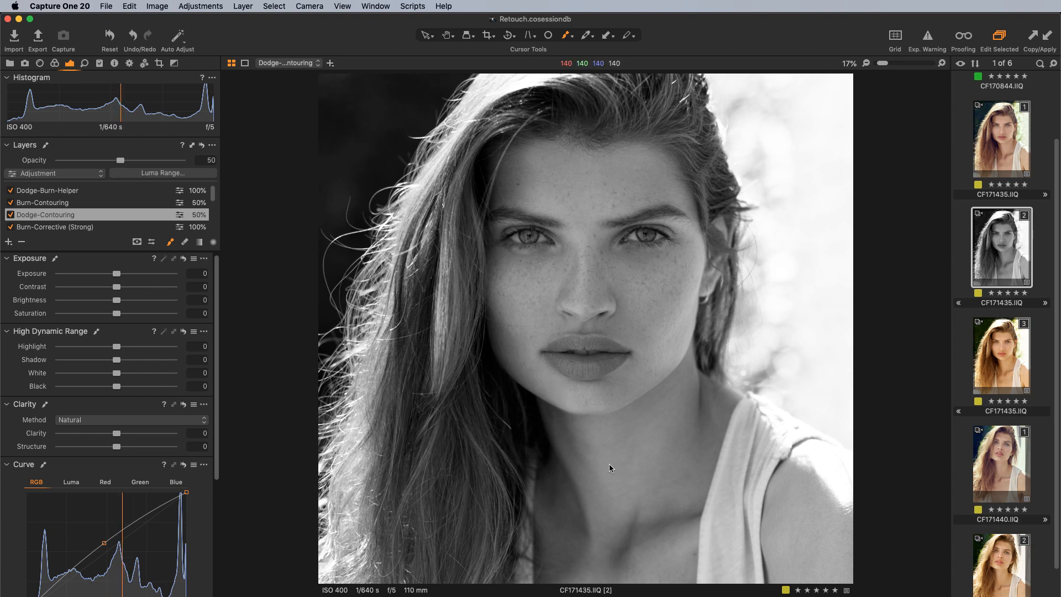
pyautogui.moveTo(595, 455)
pyautogui.mouseDown()
pyautogui.moveTo(586, 447)
pyautogui.moveTo(606, 476)
pyautogui.mouseUp()
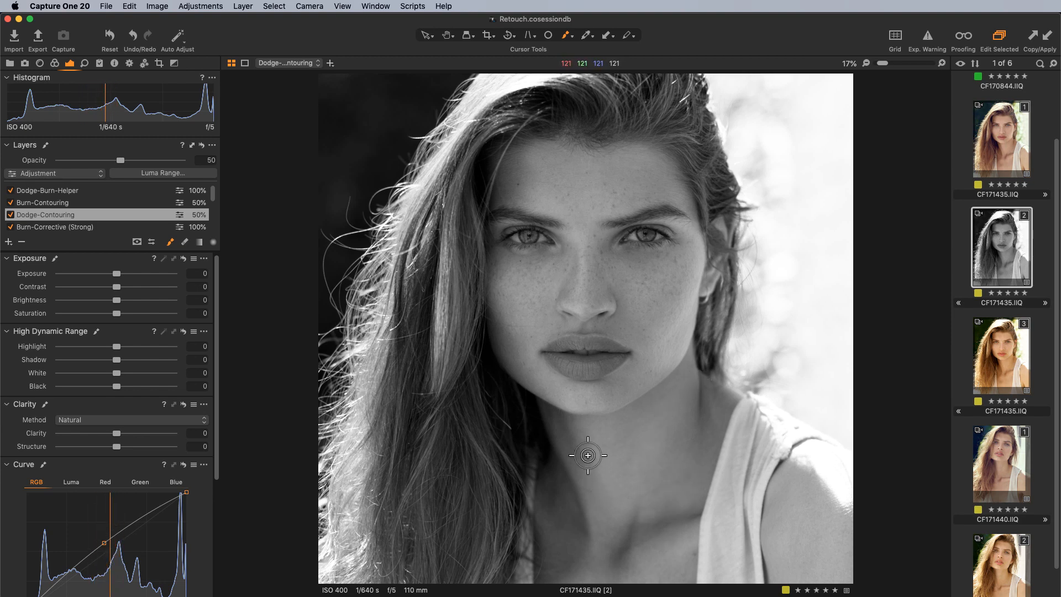
pyautogui.moveTo(587, 453)
pyautogui.mouseDown()
pyautogui.moveTo(585, 481)
pyautogui.moveTo(614, 497)
pyautogui.moveTo(595, 438)
pyautogui.mouseUp()
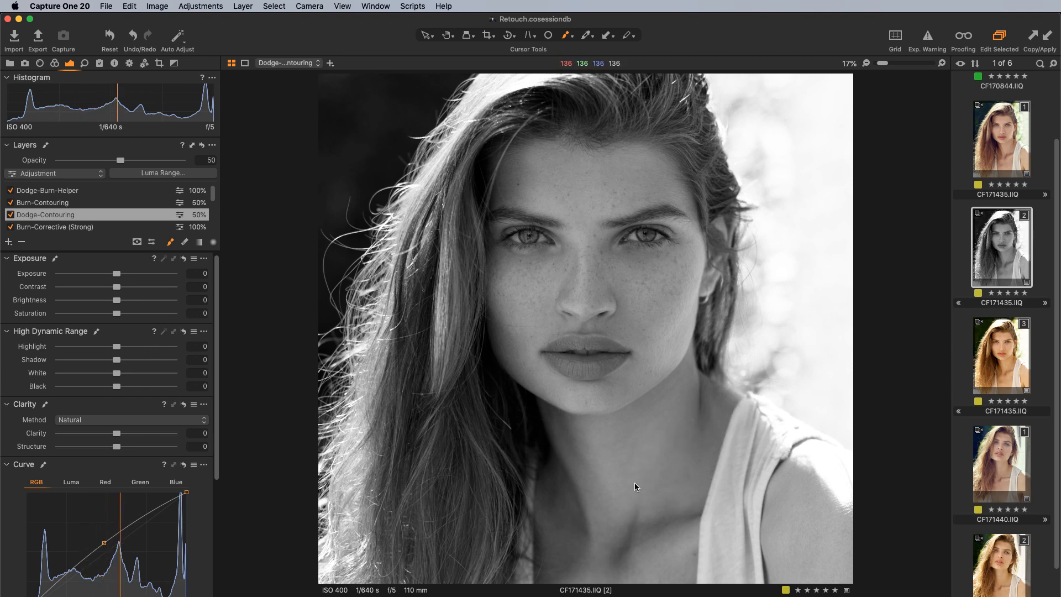
# Brush soft highlights onto the neck, the centre of the forehead and both cheeks on the Dodge-Contouring layer
pyautogui.moveTo(635, 483)
pyautogui.mouseDown()
pyautogui.moveTo(679, 407)
pyautogui.moveTo(672, 418)
pyautogui.mouseUp()
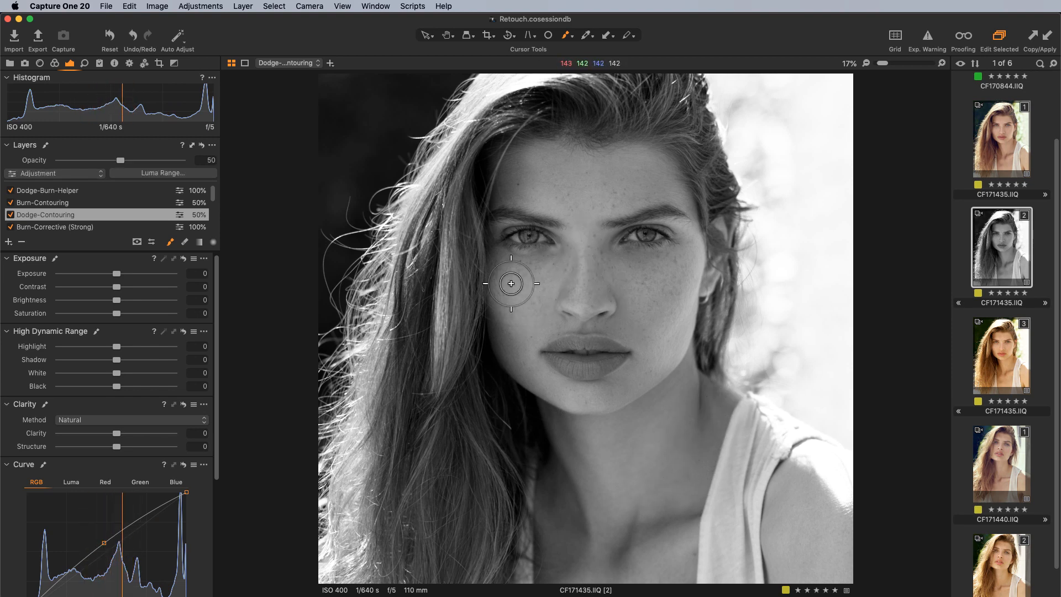
pyautogui.moveTo(558, 180); pyautogui.dragTo(582, 198)
pyautogui.moveTo(649, 299); pyautogui.dragTo(679, 272)
pyautogui.moveTo(557, 315); pyautogui.dragTo(527, 281)
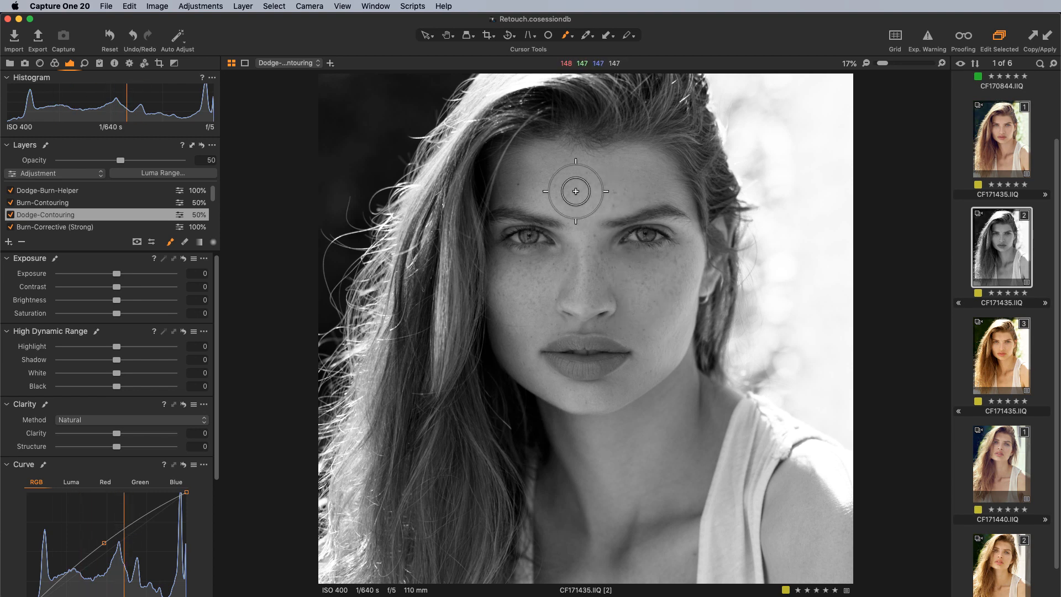
pyautogui.moveTo(576, 190); pyautogui.dragTo(592, 215)
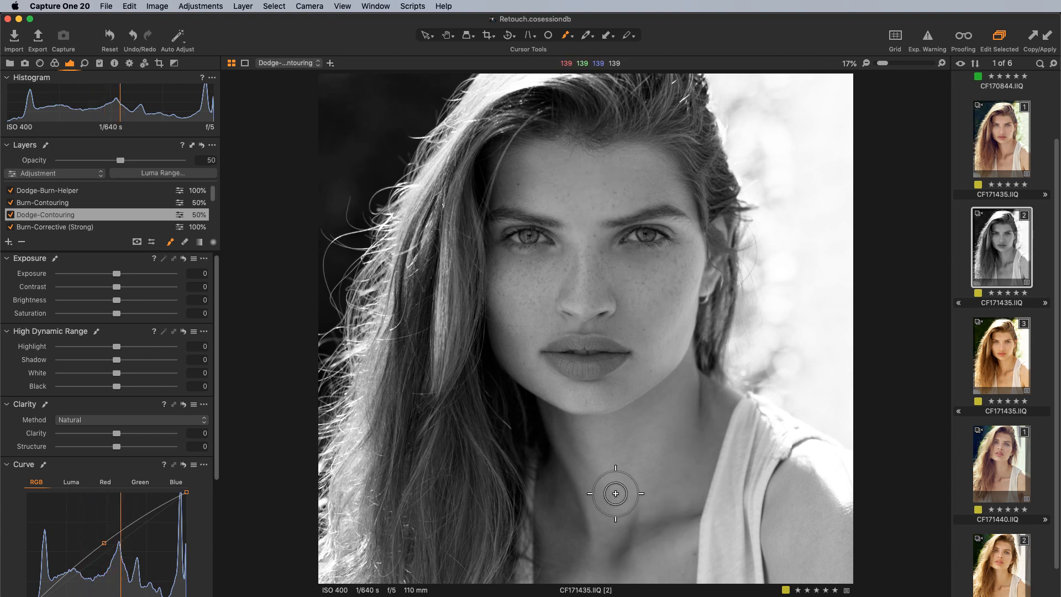
# Dodge the neck, the upper chest and the strap of the white top on the Dodge-Contouring layer
pyautogui.moveTo(599, 474)
pyautogui.mouseDown()
pyautogui.moveTo(581, 442)
pyautogui.moveTo(592, 450)
pyautogui.mouseUp()
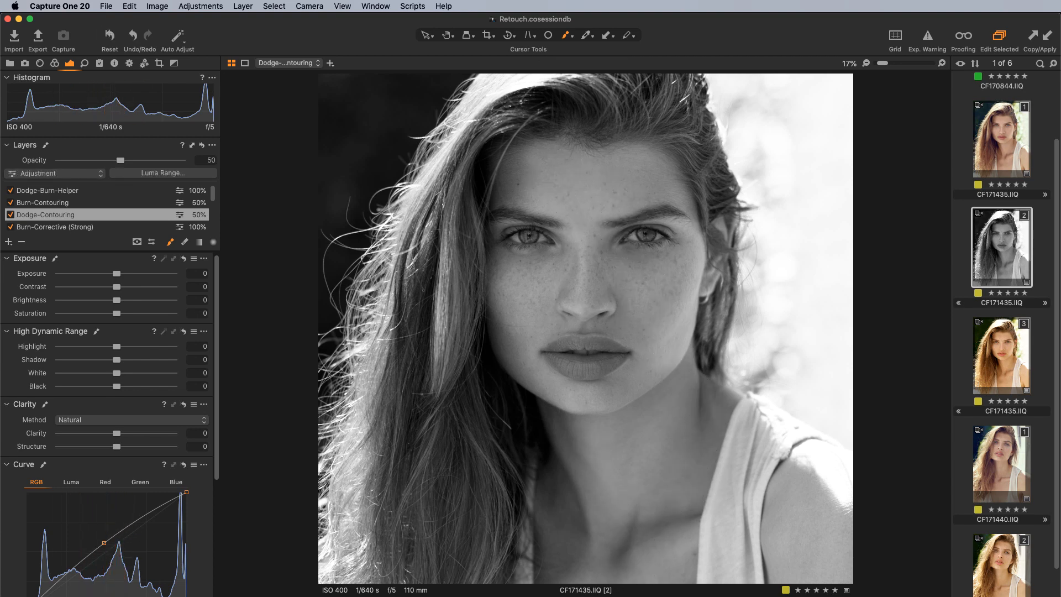
pyautogui.moveTo(688, 551); pyautogui.dragTo(686, 538)
pyautogui.scroll(-5, 695, 534)
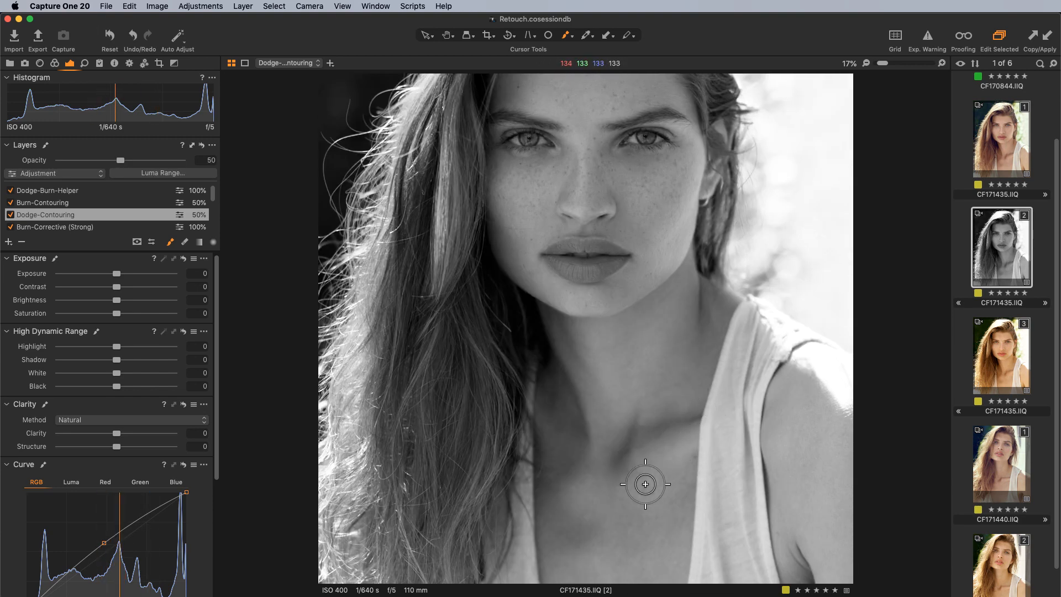
pyautogui.moveTo(713, 440)
pyautogui.mouseDown()
pyautogui.moveTo(684, 443)
pyautogui.moveTo(732, 560)
pyautogui.mouseUp()
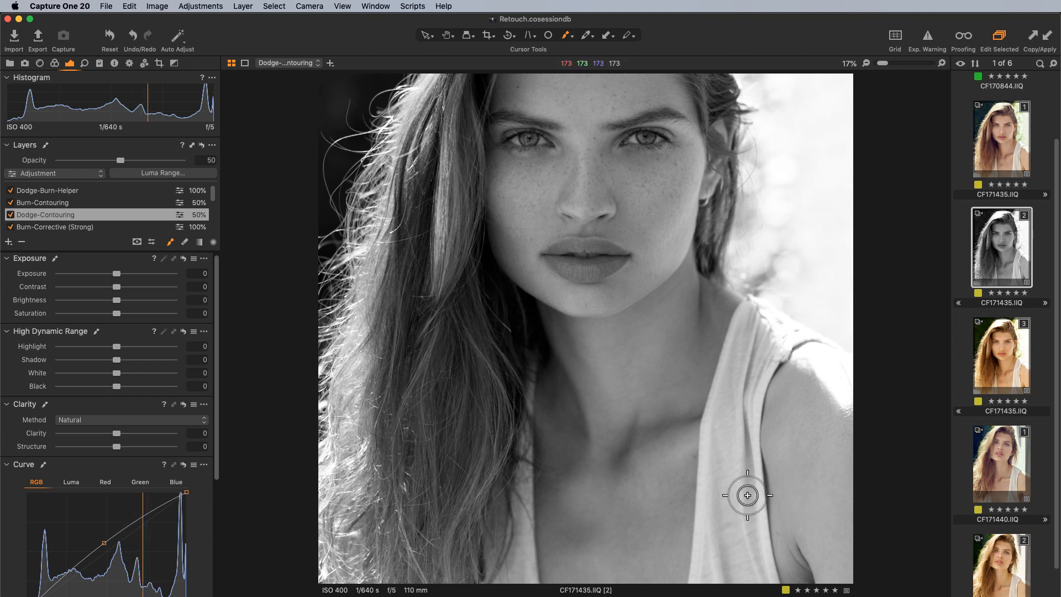
# Brighten the irises of both eyes with a small brush on the Dodge-Contouring layer
pyautogui.scroll(5, 637, 329)
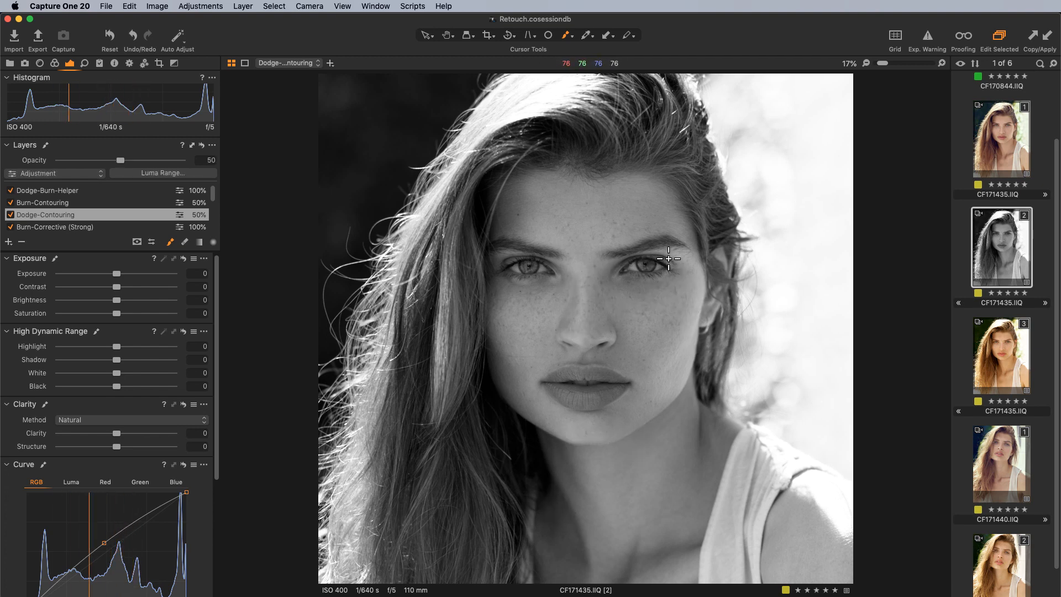
pyautogui.press('super+plus')
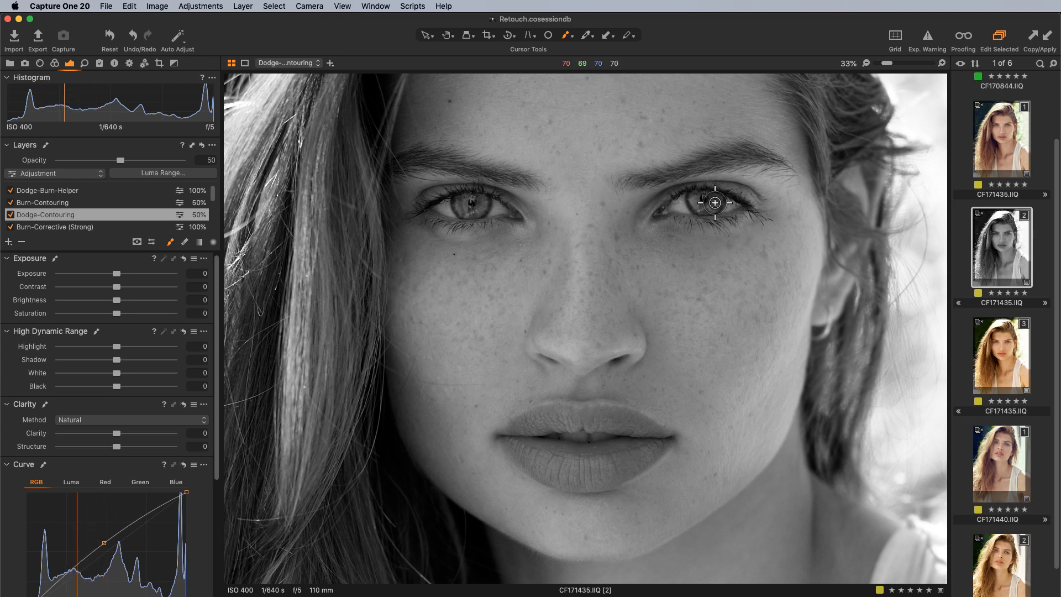
pyautogui.moveTo(716, 201)
pyautogui.mouseDown()
pyautogui.moveTo(698, 210)
pyautogui.moveTo(719, 208)
pyautogui.moveTo(710, 212)
pyautogui.mouseUp()
pyautogui.moveTo(480, 210)
pyautogui.mouseDown()
pyautogui.moveTo(455, 201)
pyautogui.moveTo(478, 213)
pyautogui.mouseUp()
pyautogui.click(500, 245)
pyautogui.moveTo(710, 206); pyautogui.dragTo(709, 207)
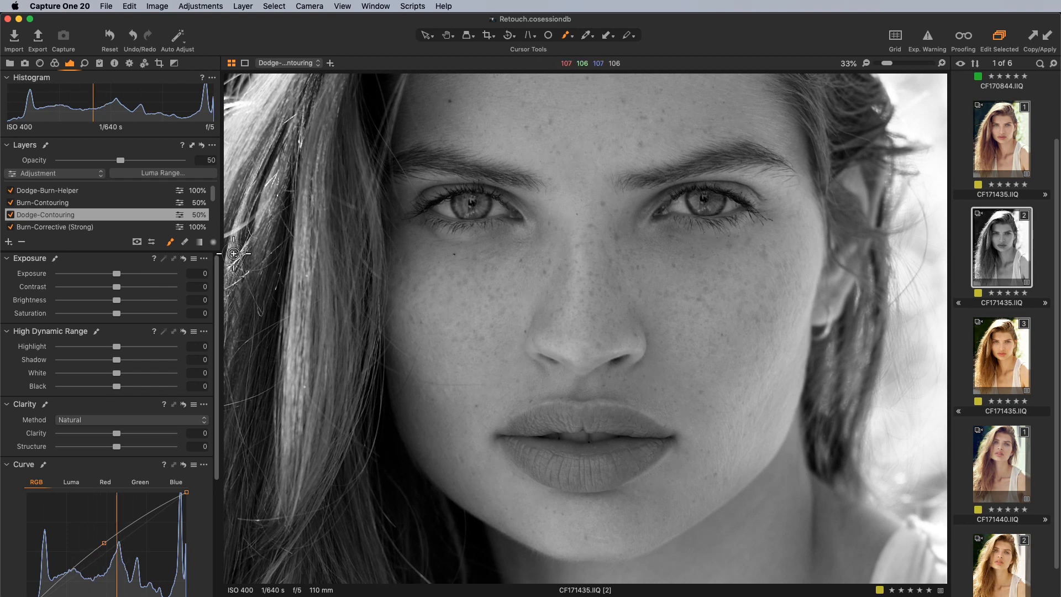
pyautogui.moveTo(712, 203); pyautogui.dragTo(719, 223)
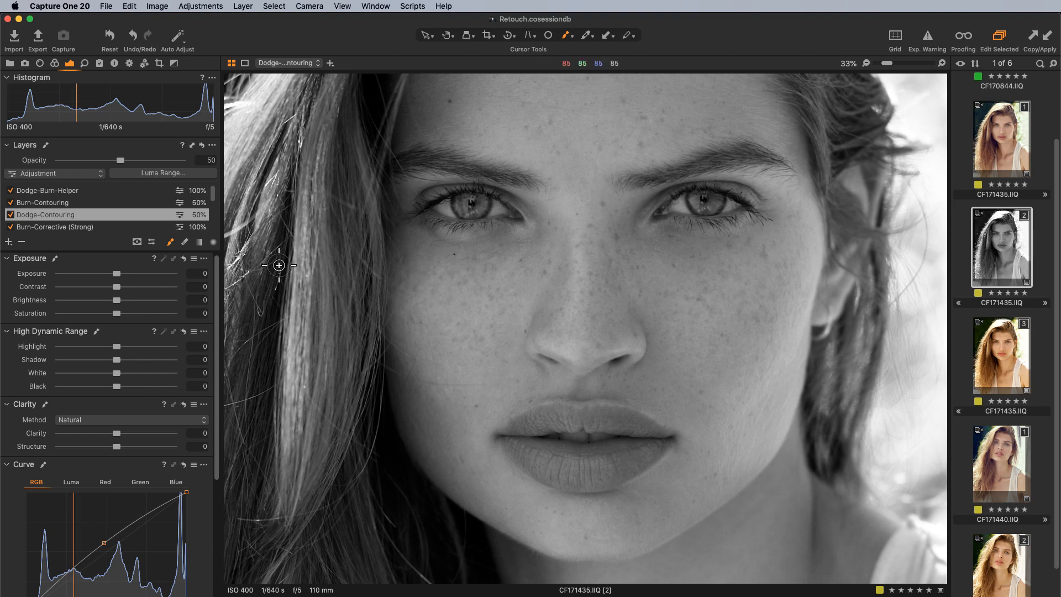
# Compare the portrait with and without the Dodge-Contouring layer
pyautogui.click(10, 216)
pyautogui.click(10, 216)
pyautogui.click(10, 215)
pyautogui.click(10, 215)
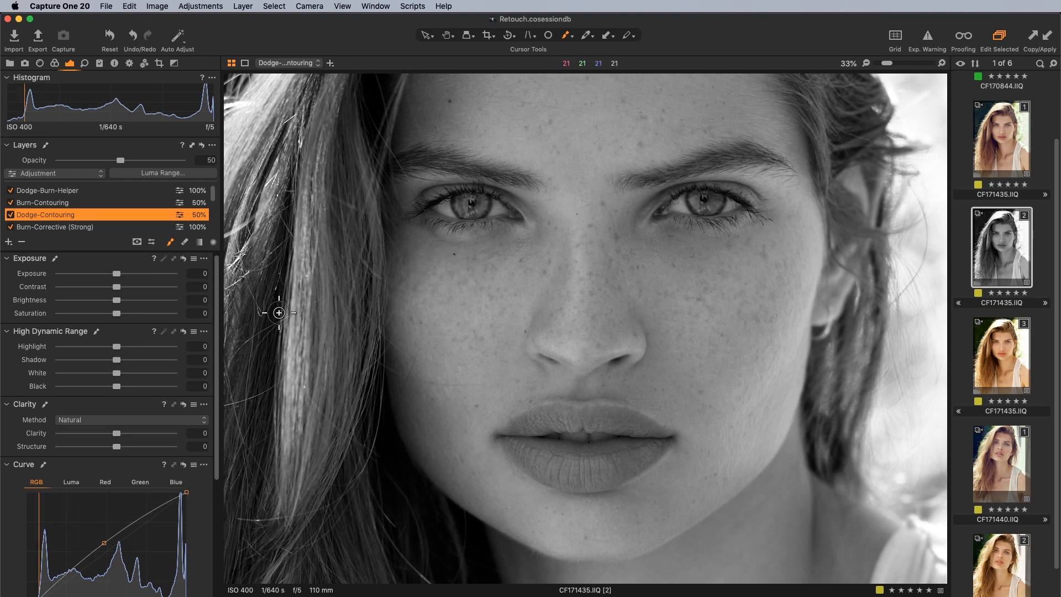
pyautogui.press('super+0')
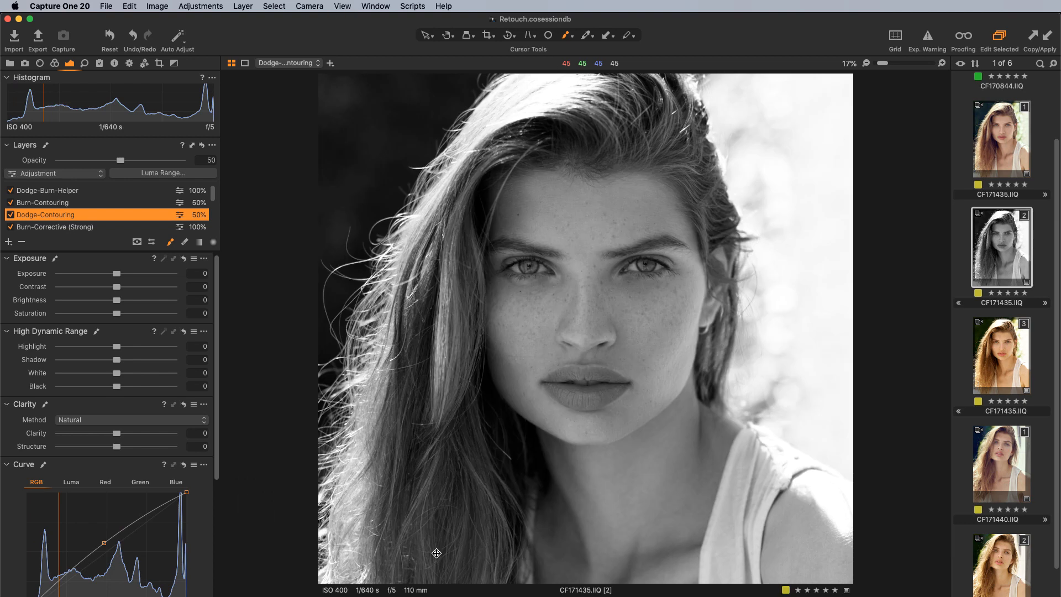
# Select the Burn-Contouring layer and darken the side of the nose on the darker-haired half of the face
pyautogui.press('super+plus')
pyautogui.press('super+plus')
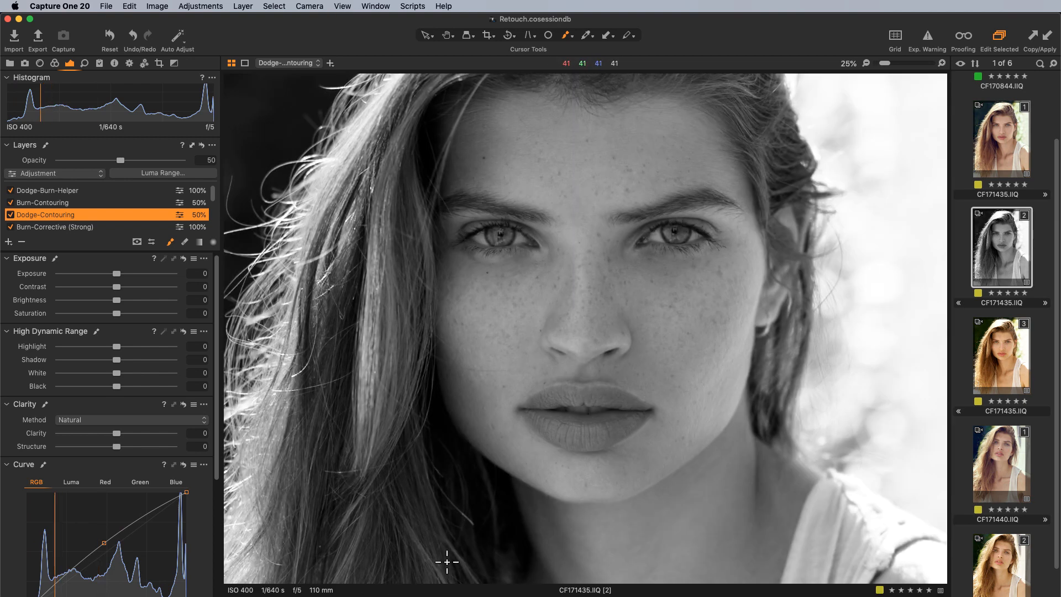
pyautogui.moveTo(632, 380); pyautogui.dragTo(636, 302)
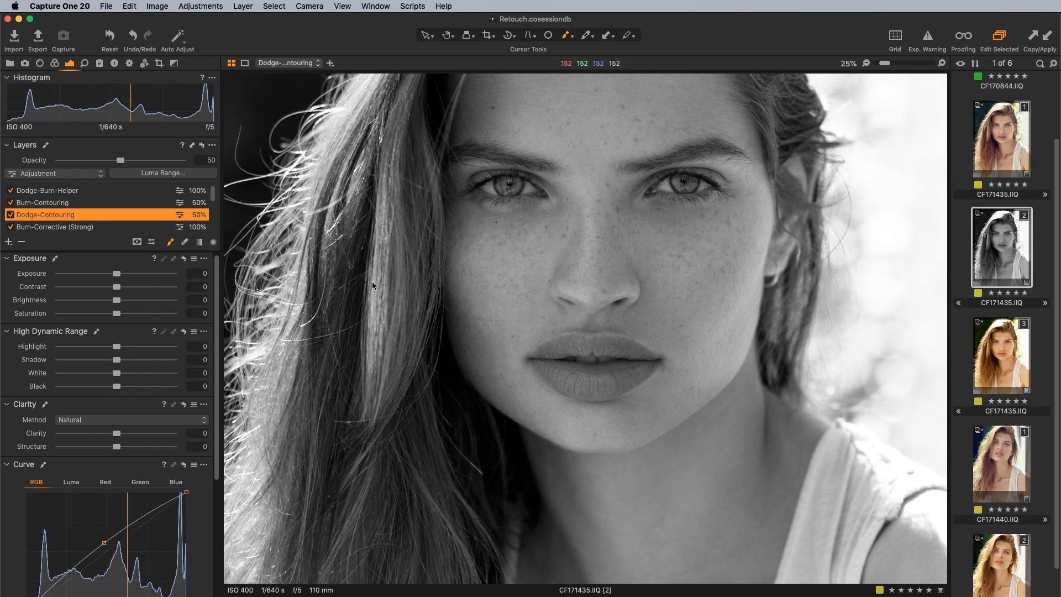
pyautogui.click(103, 203)
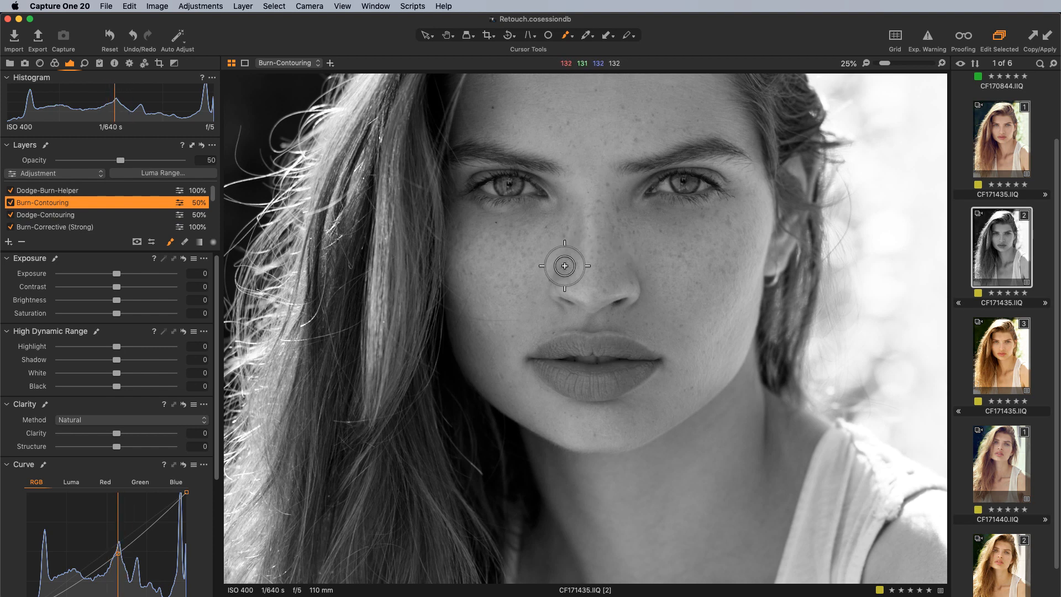
pyautogui.moveTo(565, 269); pyautogui.dragTo(573, 226)
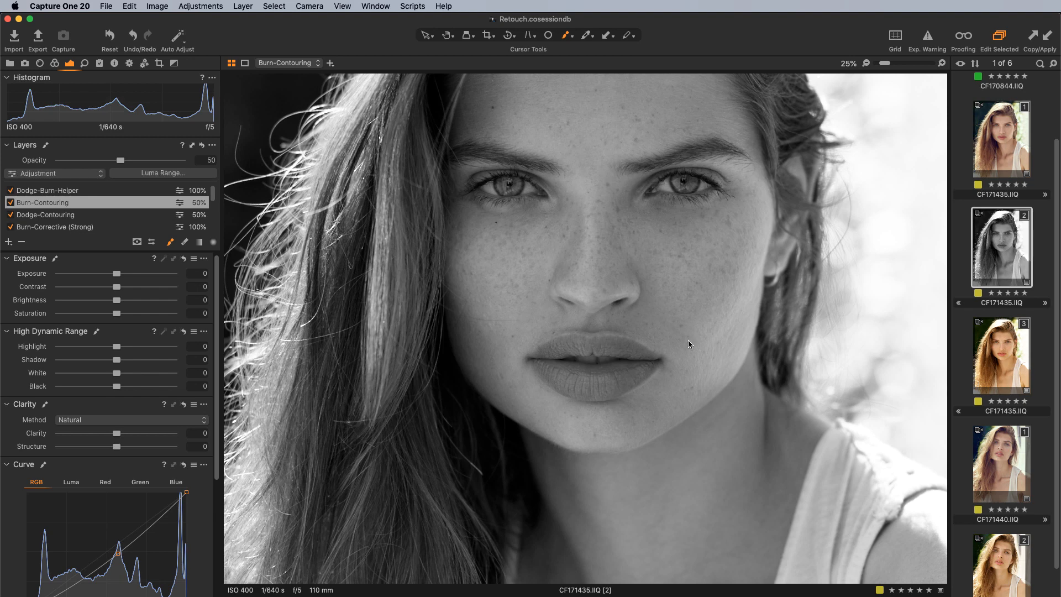
# Burn the groove above the upper lip, the area under the lower lip and the line between the lips with smaller brushes
pyautogui.press('[')
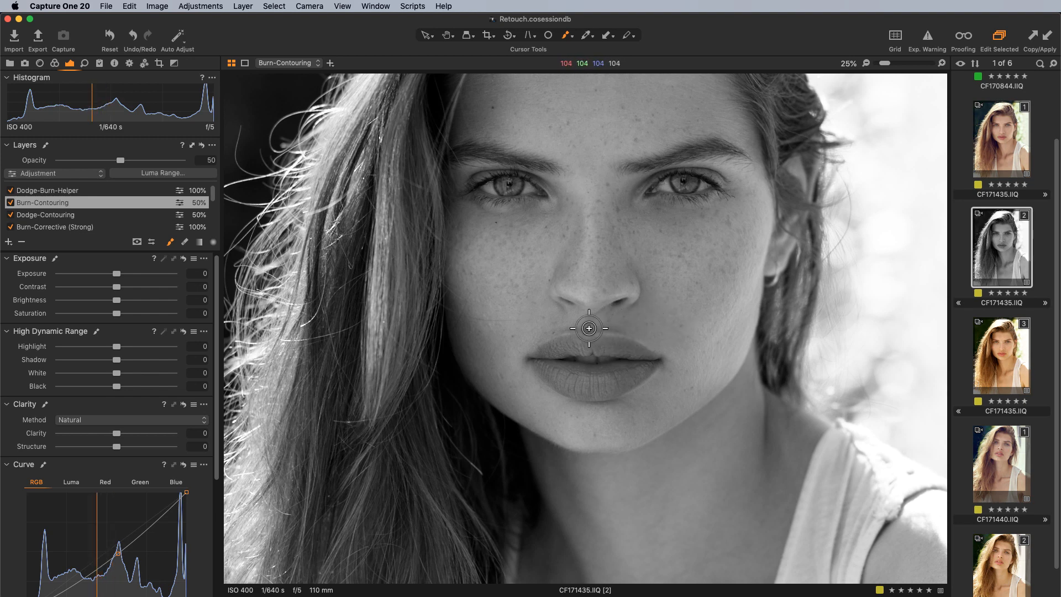
pyautogui.moveTo(589, 328); pyautogui.dragTo(589, 318)
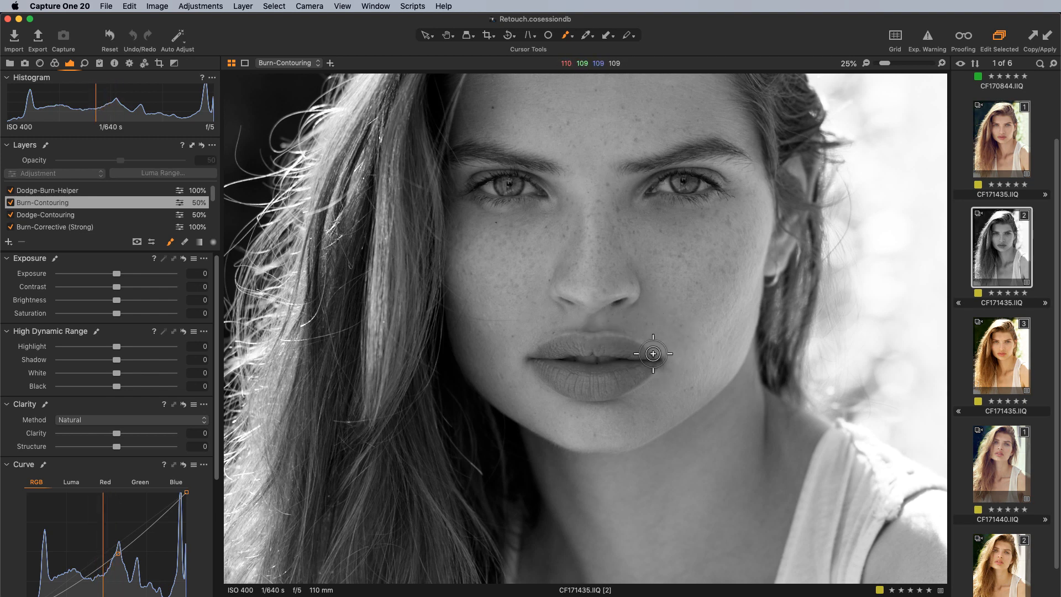
pyautogui.moveTo(657, 381)
pyautogui.mouseDown()
pyautogui.moveTo(616, 398)
pyautogui.moveTo(568, 396)
pyautogui.moveTo(561, 420)
pyautogui.mouseUp()
pyautogui.press('[')
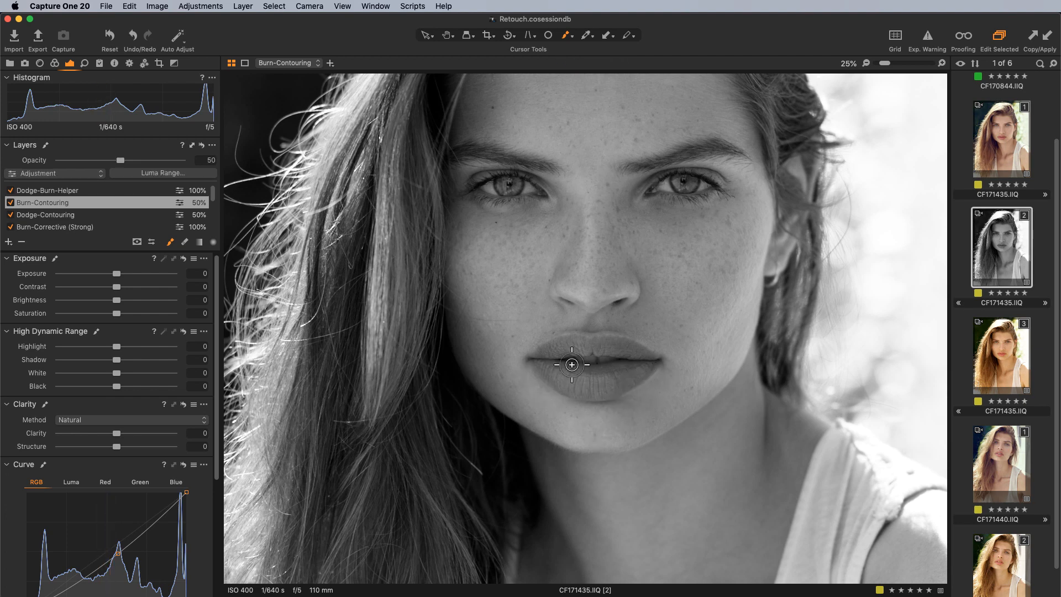
pyautogui.moveTo(572, 364); pyautogui.dragTo(636, 361)
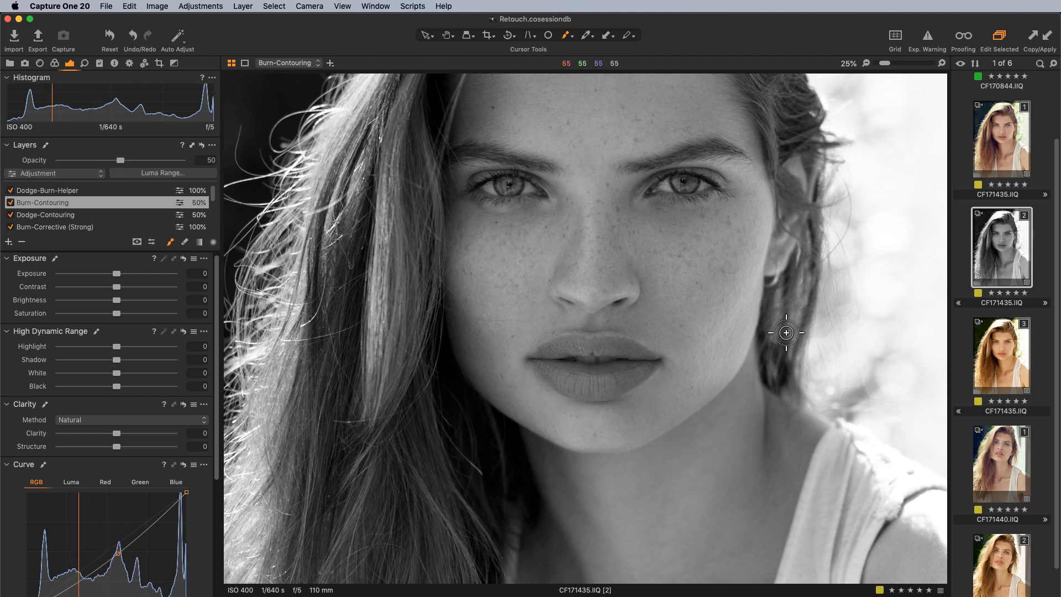
# Darken both cheek hollows and the jaw edge beside the long hair with a larger brush on the Burn-Contouring layer
pyautogui.press(']')
pyautogui.press(']')
pyautogui.press(']')
pyautogui.press(']')
pyautogui.press(']')
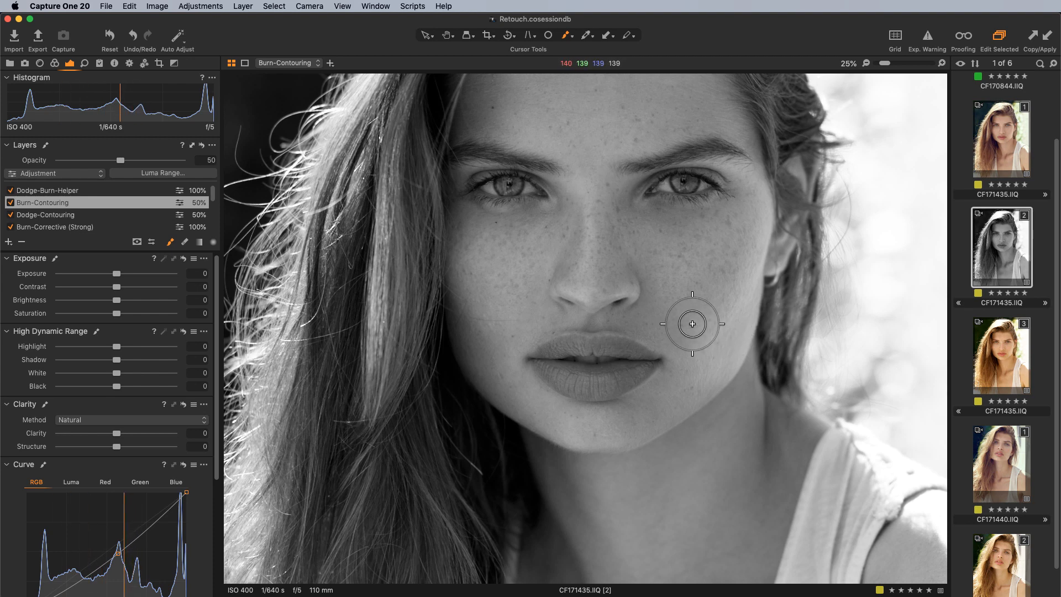
pyautogui.moveTo(684, 327); pyautogui.dragTo(751, 221)
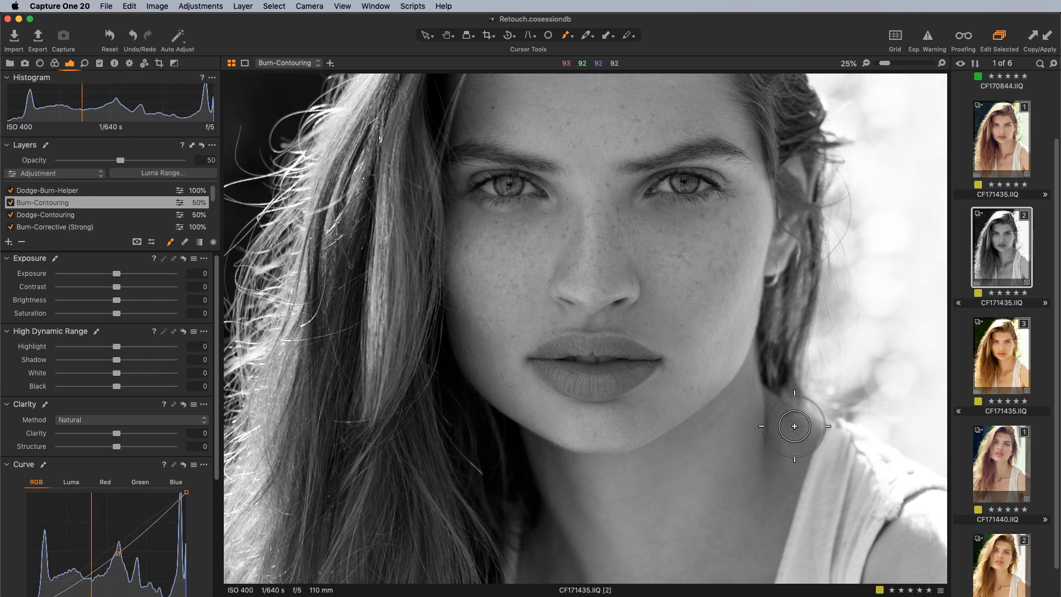
pyautogui.press('m')
pyautogui.press('m')
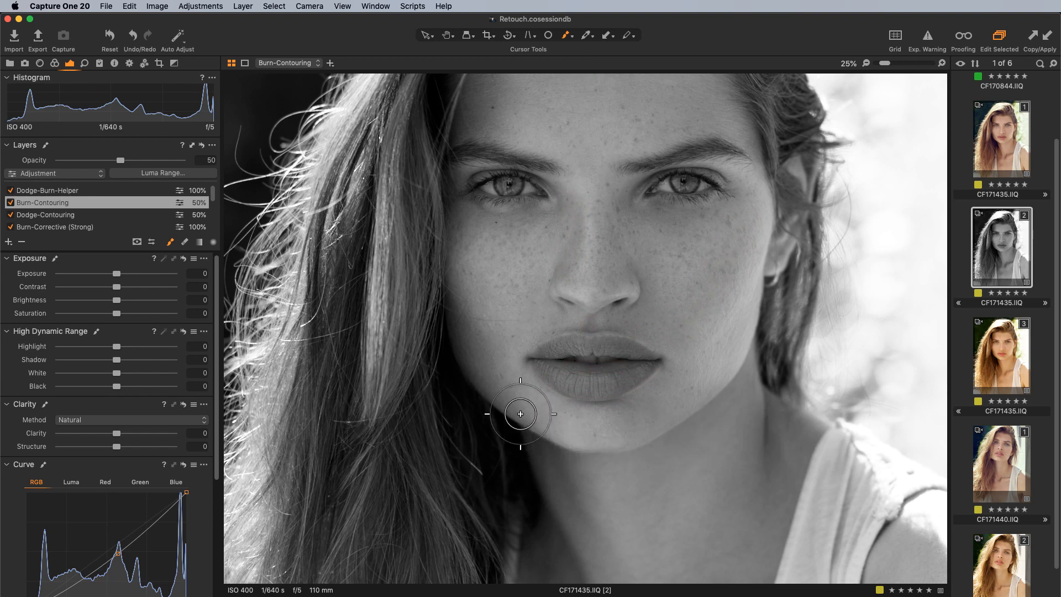
pyautogui.moveTo(519, 414)
pyautogui.mouseDown()
pyautogui.moveTo(485, 387)
pyautogui.moveTo(514, 405)
pyautogui.moveTo(520, 426)
pyautogui.moveTo(442, 293)
pyautogui.moveTo(463, 316)
pyautogui.mouseUp()
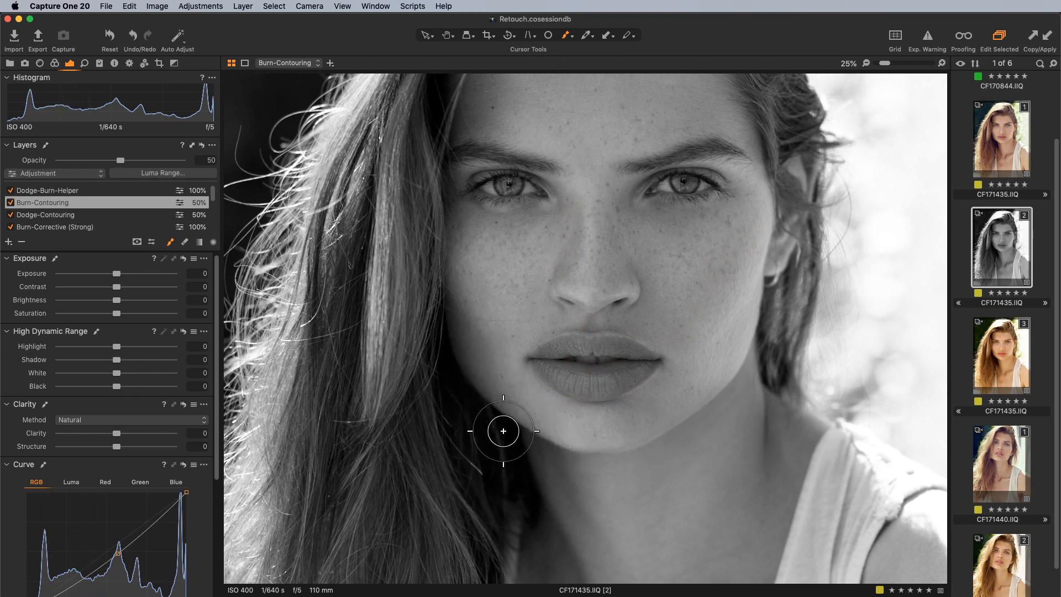
pyautogui.moveTo(502, 403); pyautogui.dragTo(508, 399)
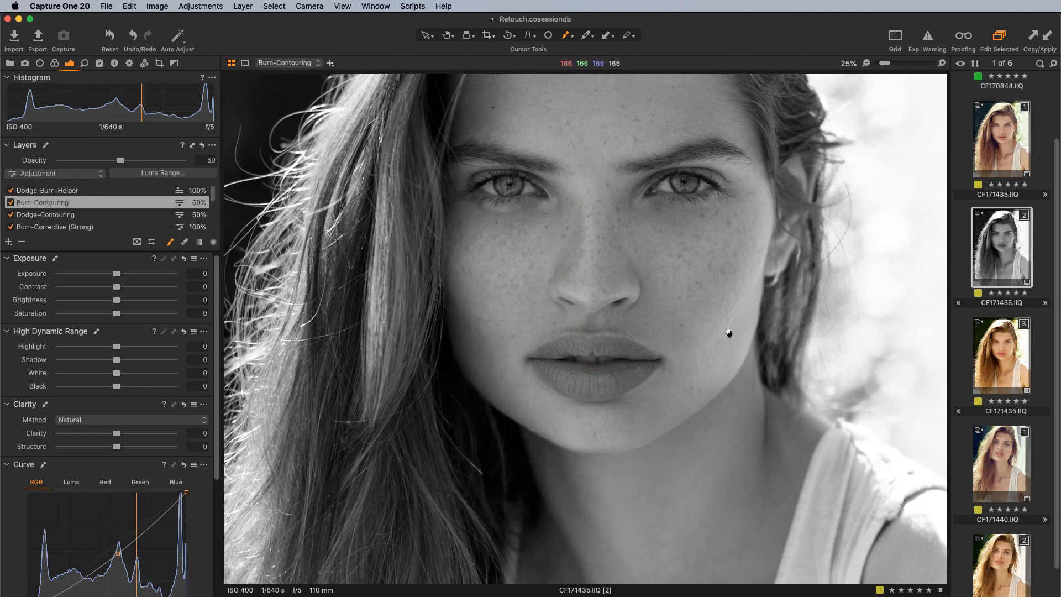
# Burn both sides of the nose and the jawline on the ear side with a larger brush on the Burn-Contouring layer
pyautogui.scroll(5, 730, 334)
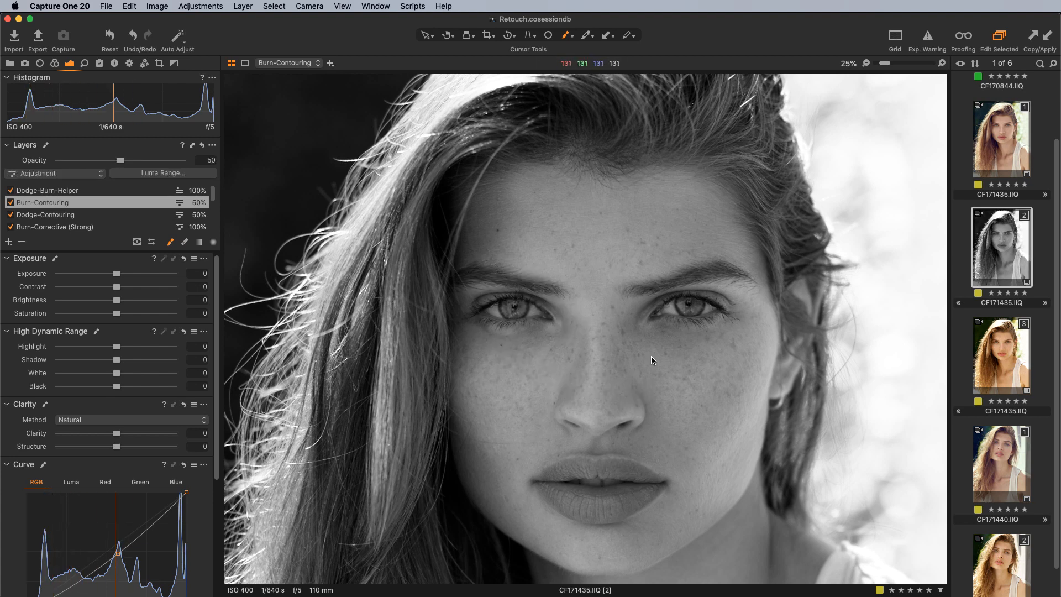
pyautogui.moveTo(620, 440); pyautogui.dragTo(636, 367)
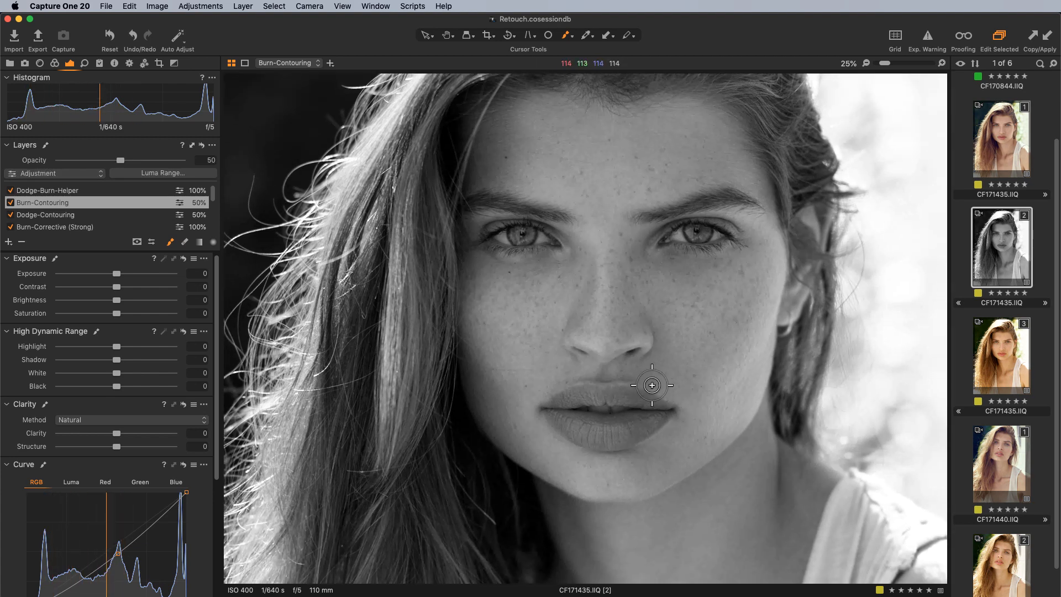
pyautogui.press(']')
pyautogui.press(']')
pyautogui.press(']')
pyautogui.press(']')
pyautogui.press(']')
pyautogui.press(']')
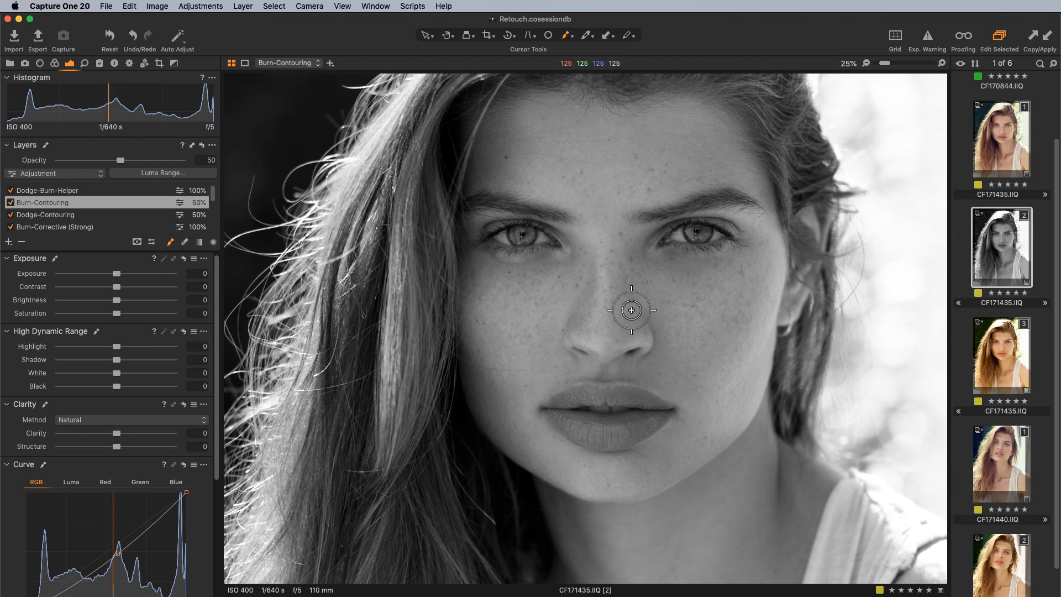
pyautogui.moveTo(634, 316); pyautogui.dragTo(632, 285)
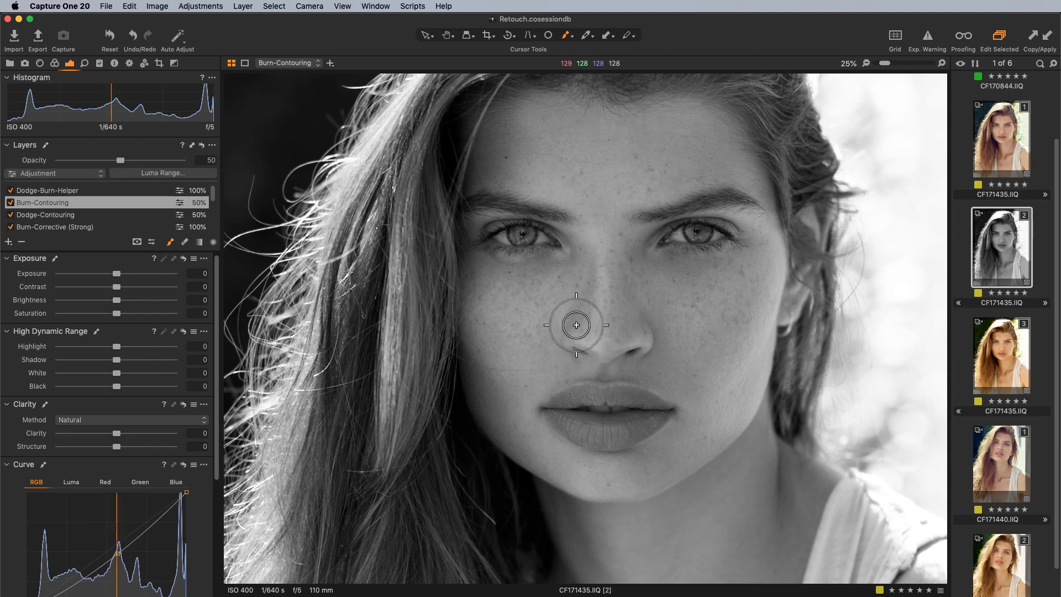
pyautogui.moveTo(576, 325); pyautogui.dragTo(575, 264)
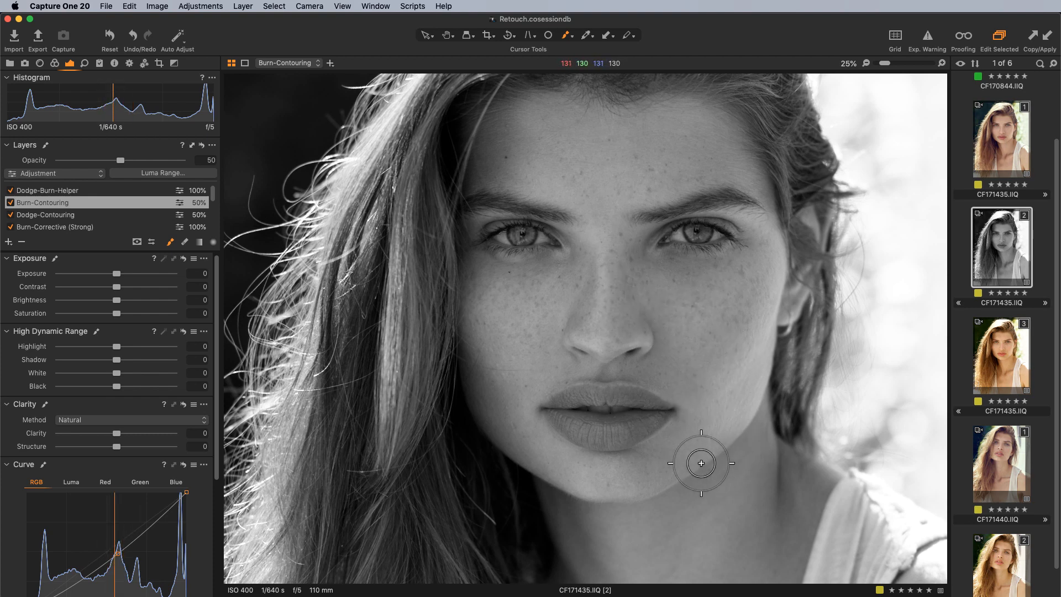
pyautogui.moveTo(731, 418); pyautogui.dragTo(744, 396)
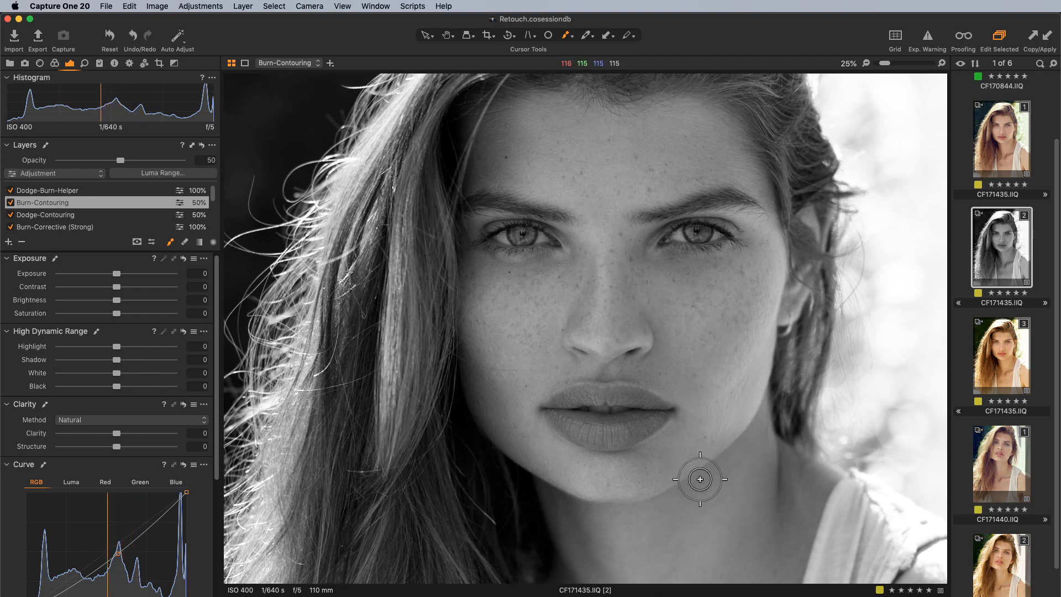
# Compare the portrait with and without the Burn-Contouring layer, both close up and fitted to the viewer
pyautogui.click(10, 205)
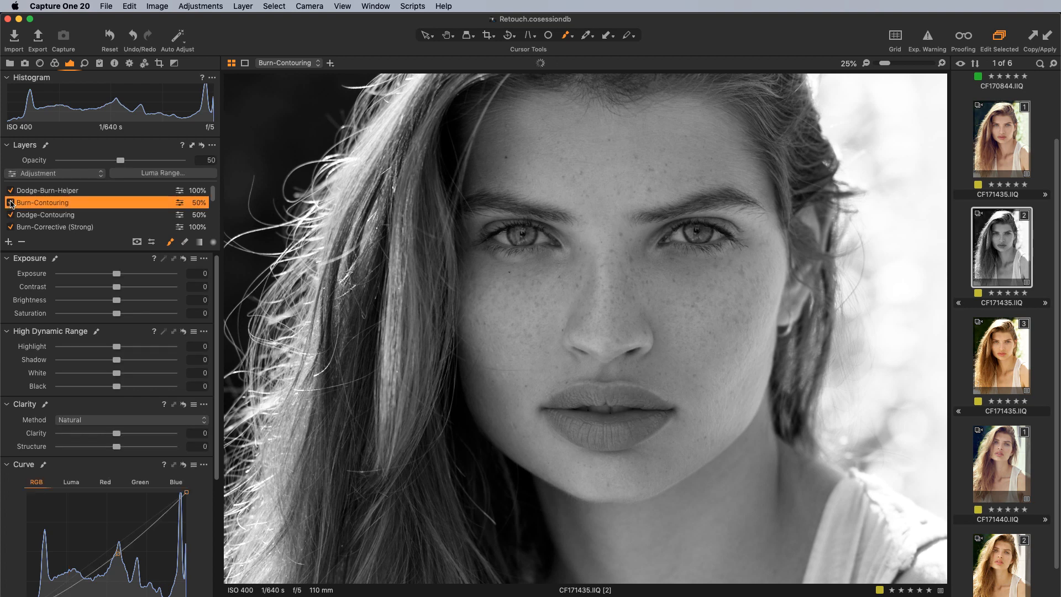
pyautogui.click(10, 205)
pyautogui.click(10, 204)
pyautogui.click(10, 203)
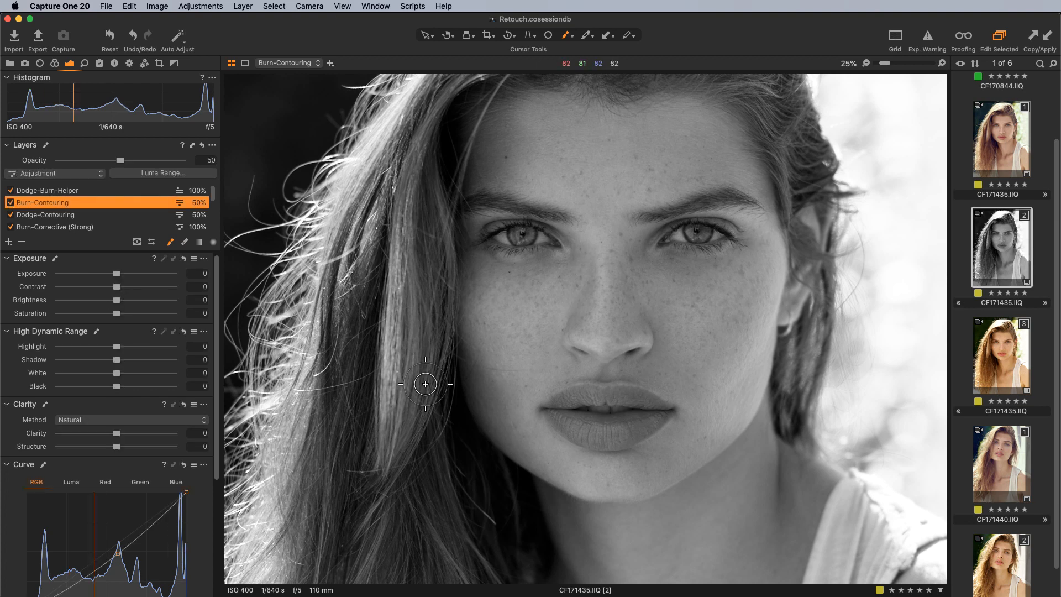
pyautogui.press('super+0')
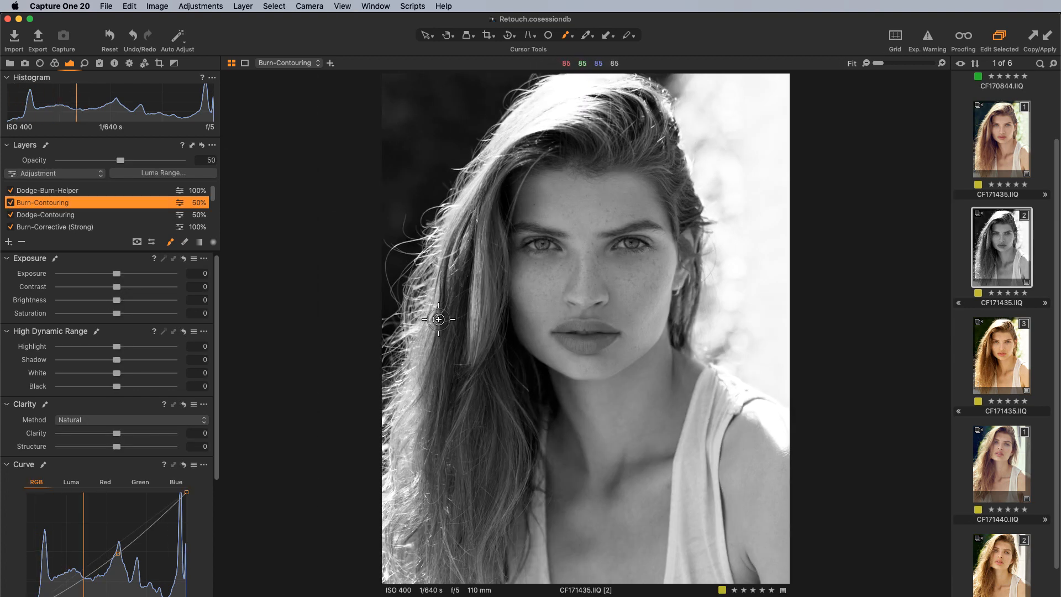
pyautogui.click(10, 203)
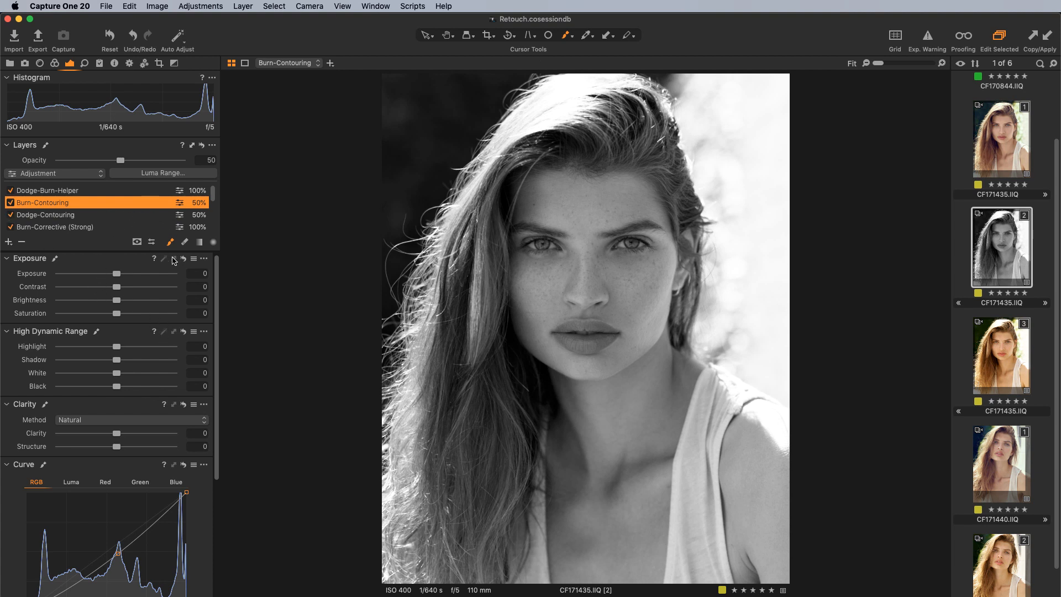
# Select the Dodge-Contouring layer and turn off the Dodge-Burn-Helper layer to view the portrait in colour
pyautogui.click(103, 216)
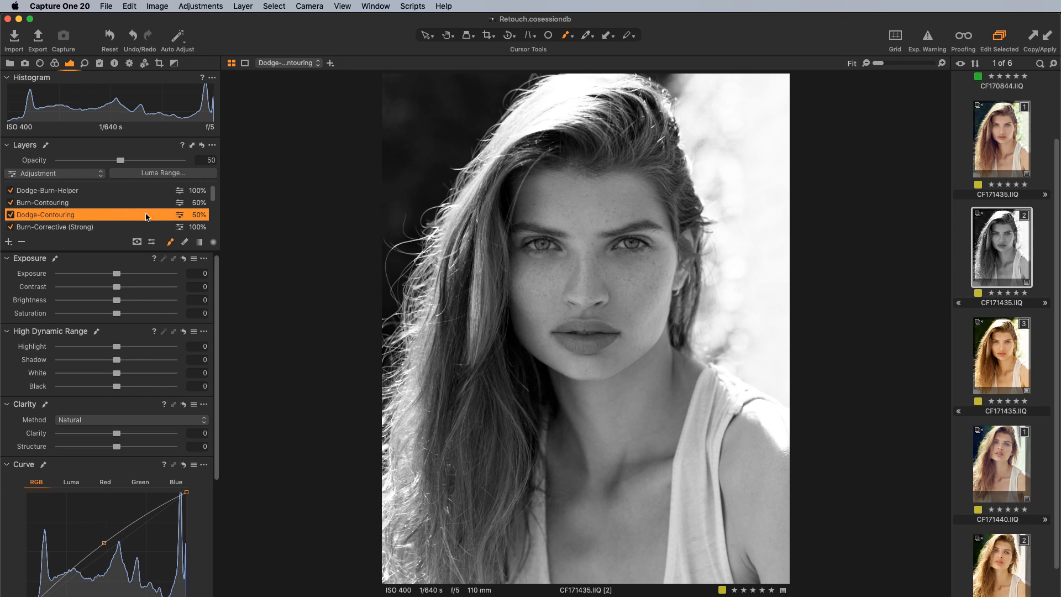
pyautogui.scroll(1, 22, 214)
pyautogui.click(113, 41)
pyautogui.click(10, 190)
# Set the Background layer's saturation to -100 and pull the midtones of its RGB curve down
pyautogui.scroll(-5, 89, 219)
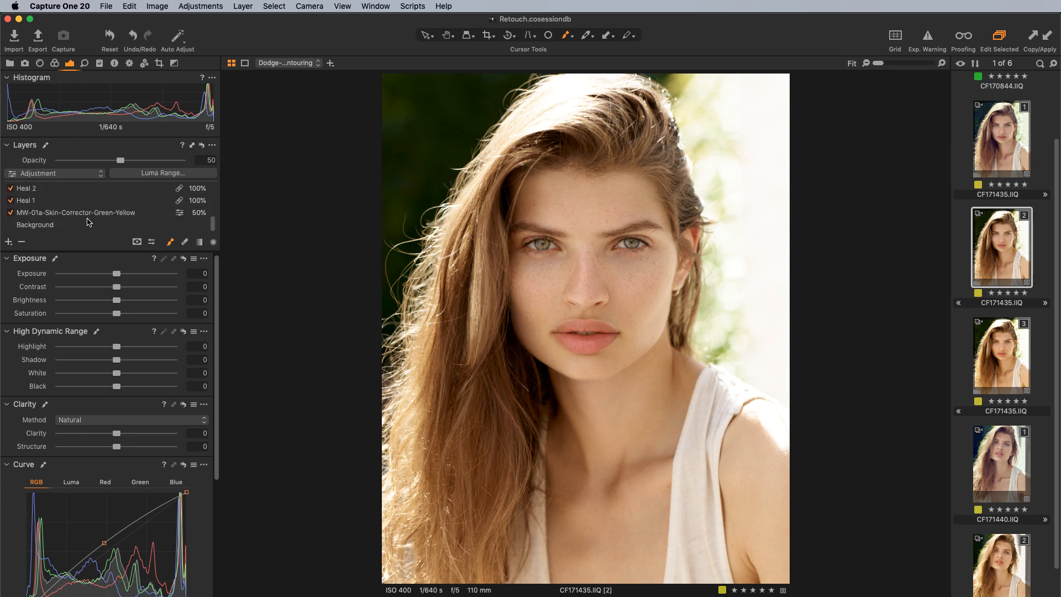
pyautogui.click(88, 225)
pyautogui.moveTo(115, 316); pyautogui.dragTo(53, 320)
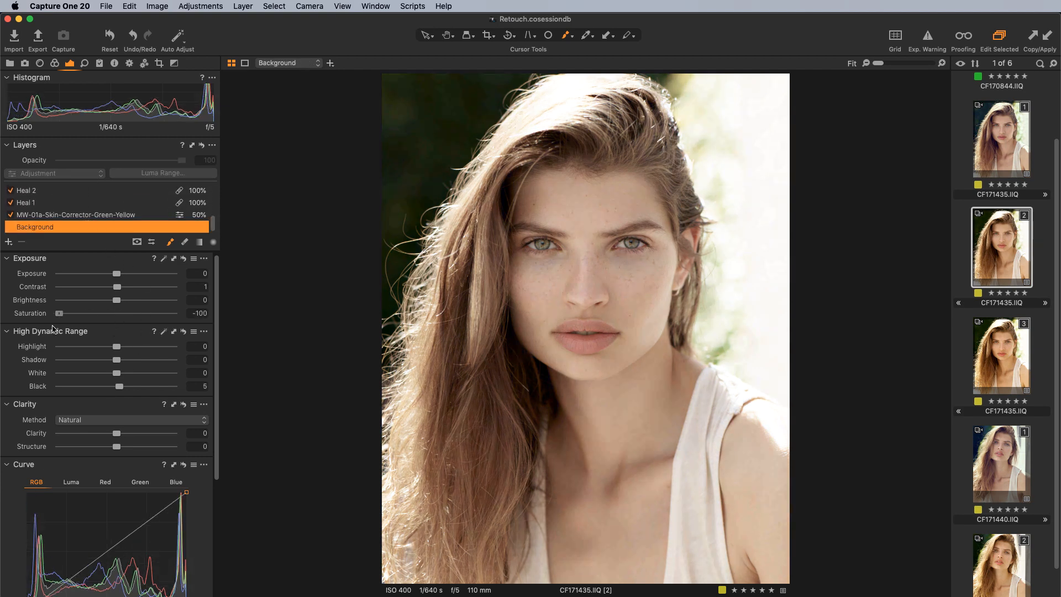
pyautogui.click(117, 561)
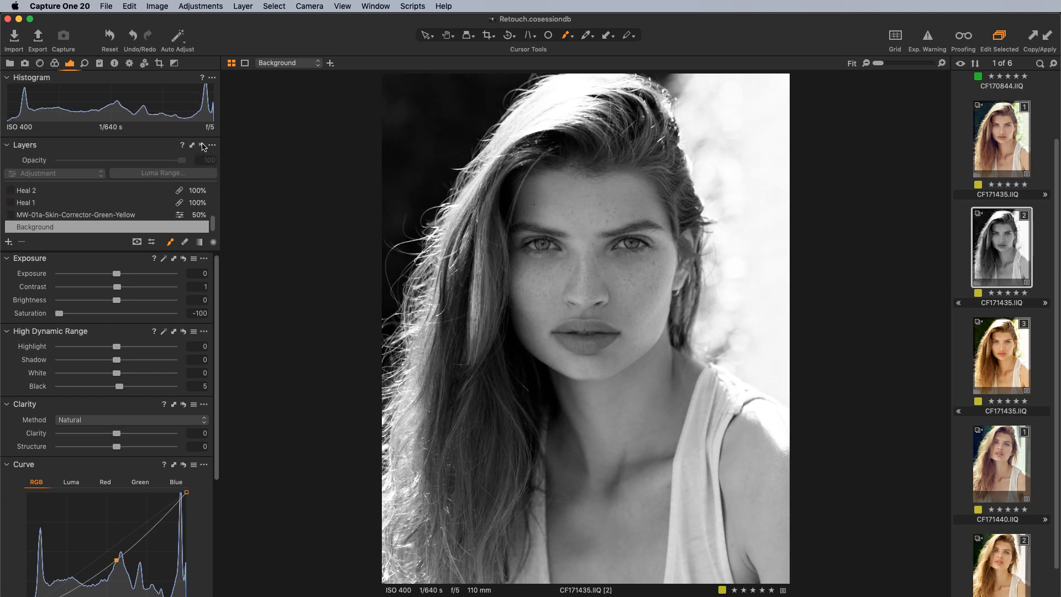
# Compare the black-and-white portrait before and after all layer adjustments
pyautogui.click(203, 146)
pyautogui.click(203, 146)
pyautogui.click(203, 146)
pyautogui.click(202, 148)
# Inspect the lip masks of the Dodge-Corrective (Strong) and Burn-Corrective (Strong) layers close up
pyautogui.scroll(3, 127, 202)
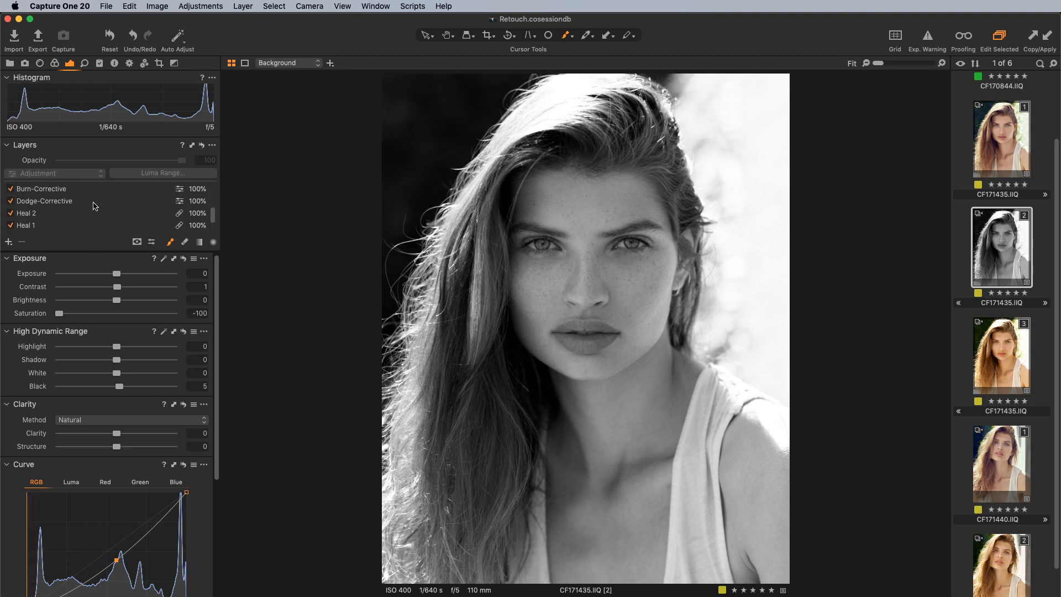
pyautogui.scroll(2, 93, 203)
pyautogui.click(92, 199)
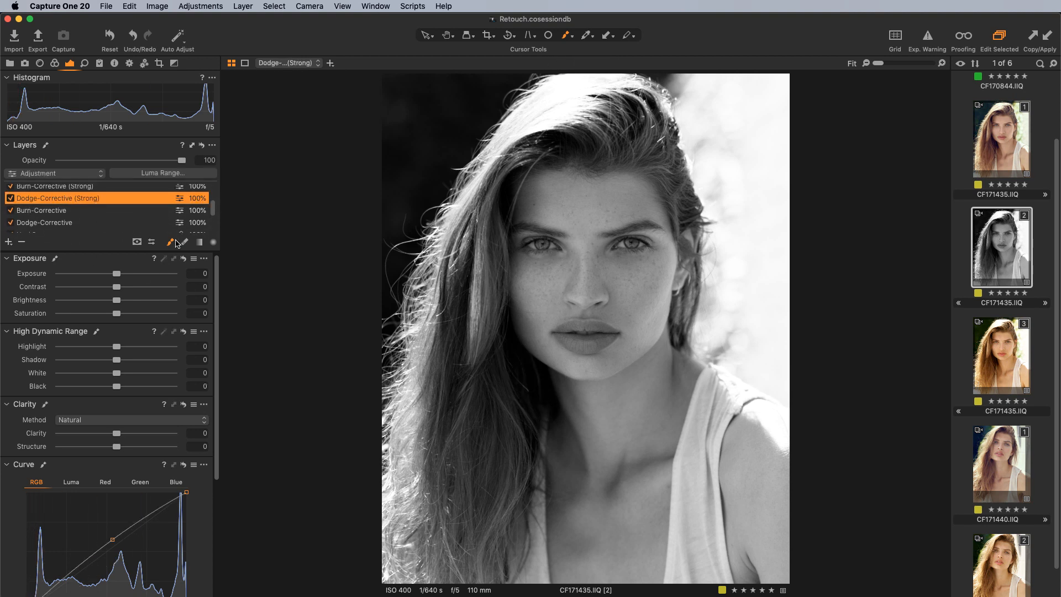
pyautogui.press('super+equal')
pyautogui.press('super+equal')
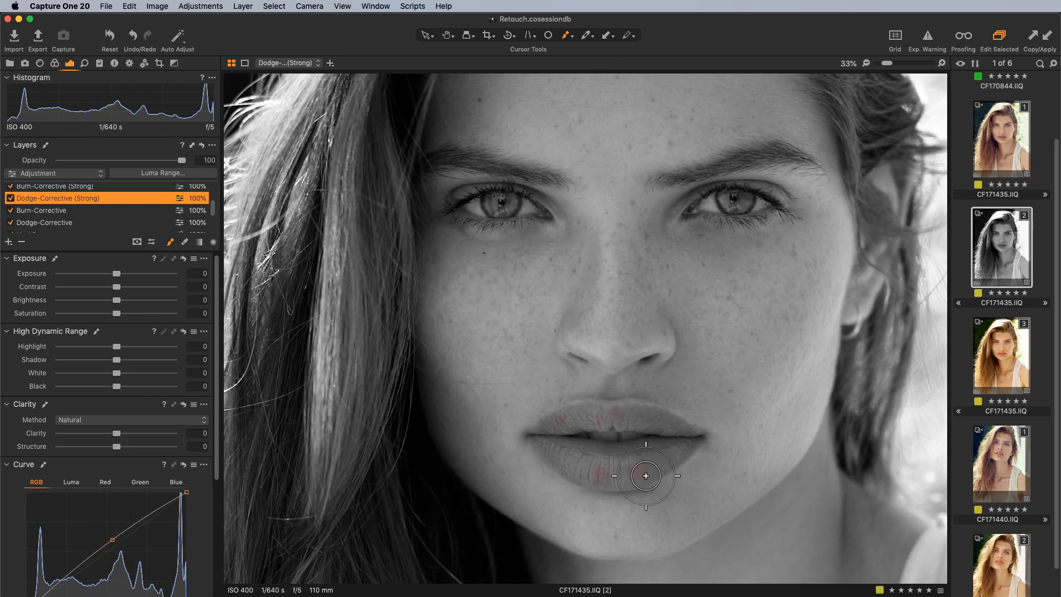
pyautogui.scroll(1, 133, 206)
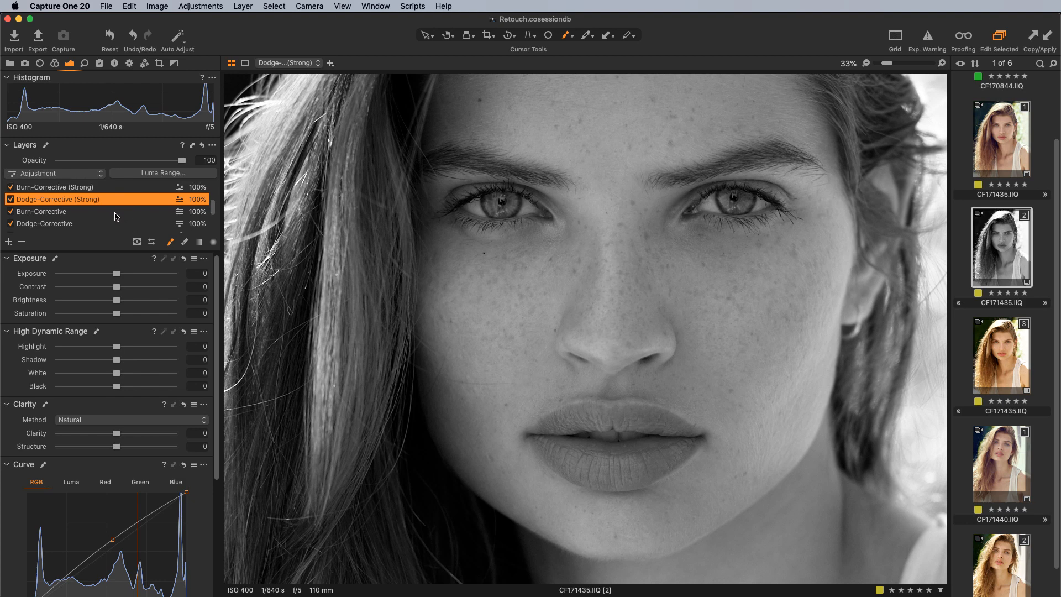
pyautogui.click(110, 190)
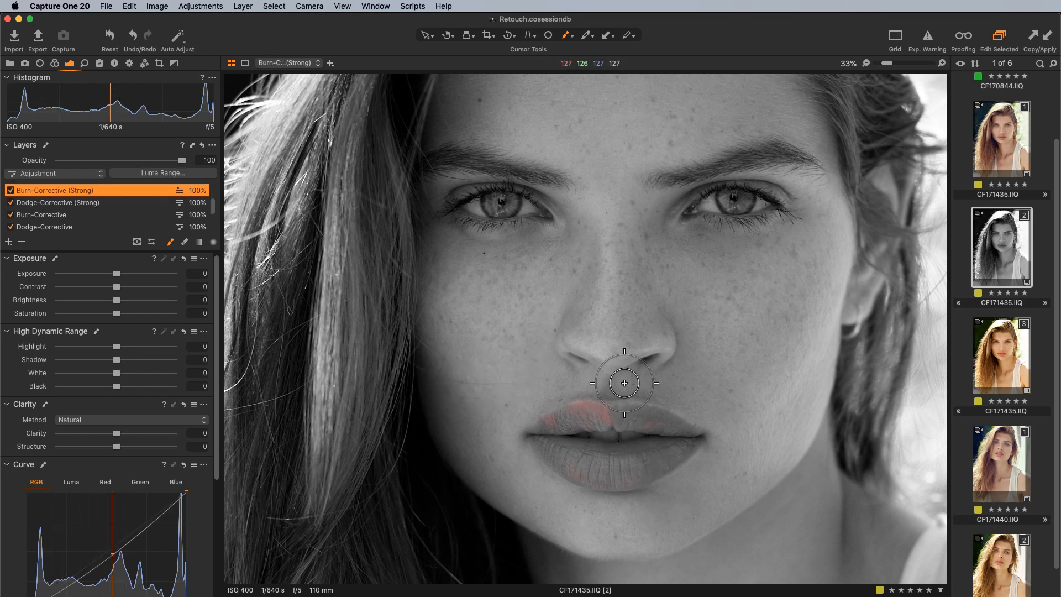
pyautogui.press('m')
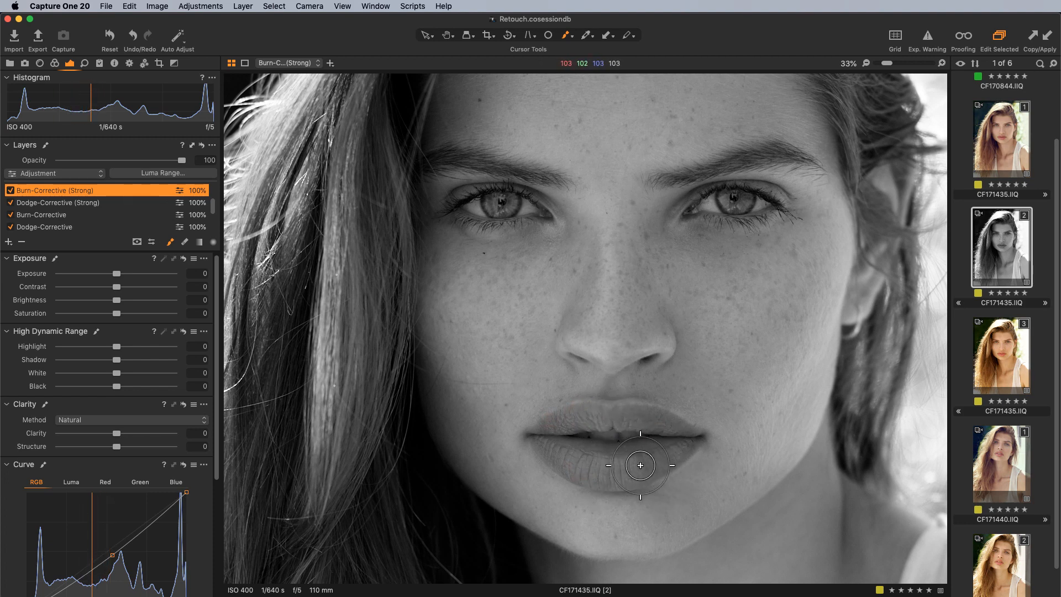
# Erase parts of the Burn-Corrective (Strong) mask over the lips, setting the eraser flow to 35
pyautogui.press('e')
pyautogui.moveTo(606, 427); pyautogui.dragTo(608, 435)
pyautogui.press(']')
pyautogui.rightClick(604, 411)
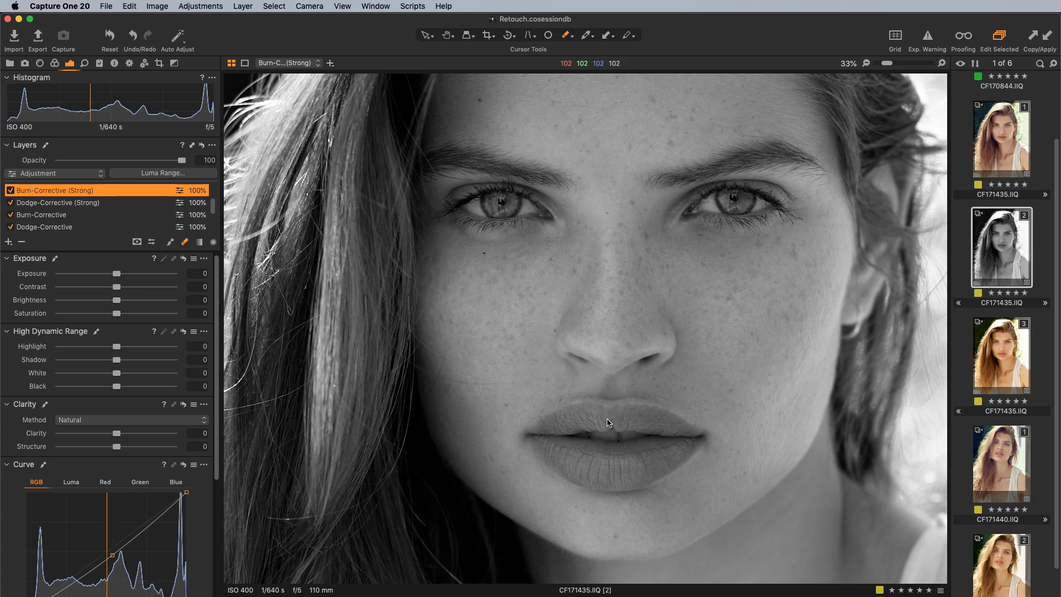
pyautogui.rightClick(609, 425)
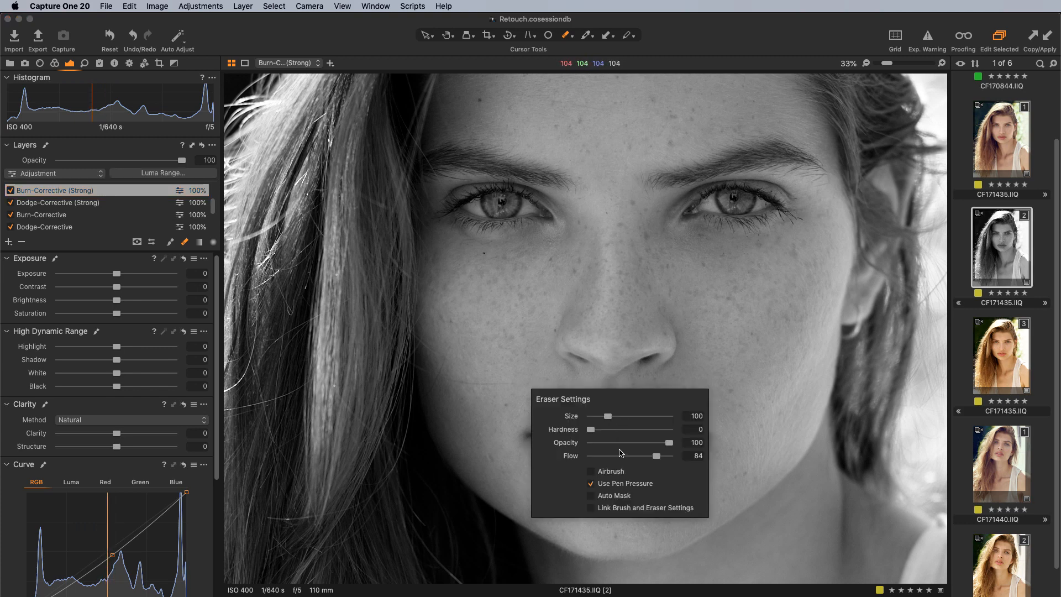
pyautogui.click(619, 456)
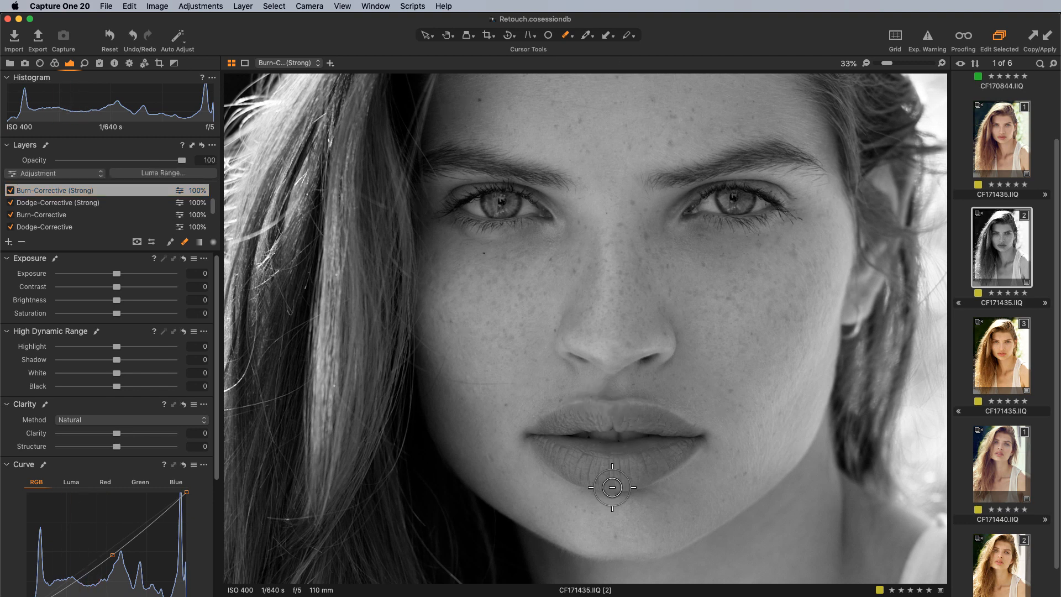
pyautogui.moveTo(688, 453); pyautogui.dragTo(687, 454)
pyautogui.click(132, 6)
pyautogui.click(143, 30)
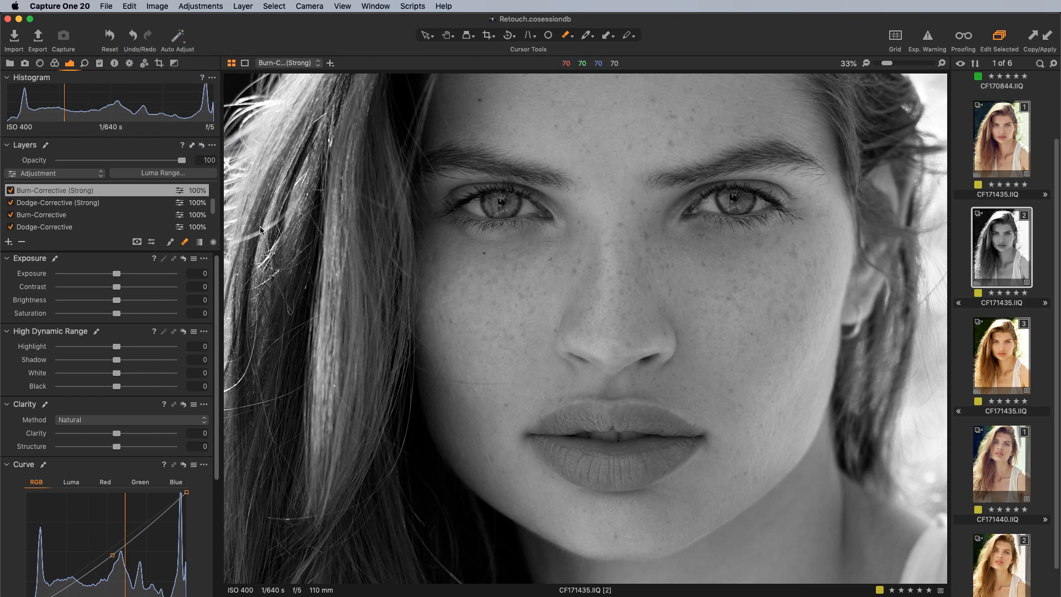
# Fit the whole portrait in the viewer and compare it with and without the retouching layers
pyautogui.press('super+0')
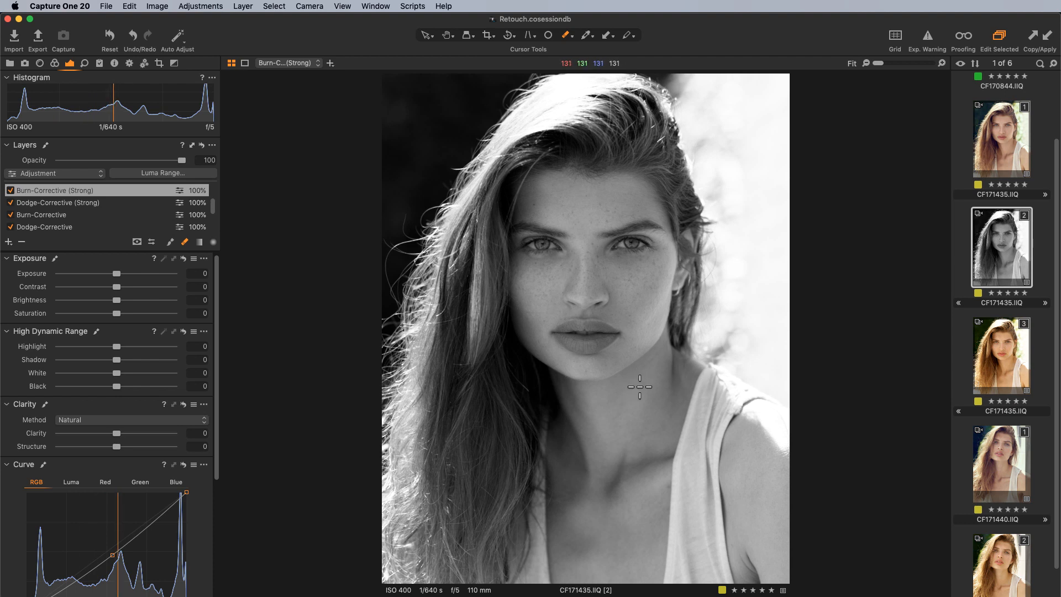
pyautogui.rightClick(650, 418)
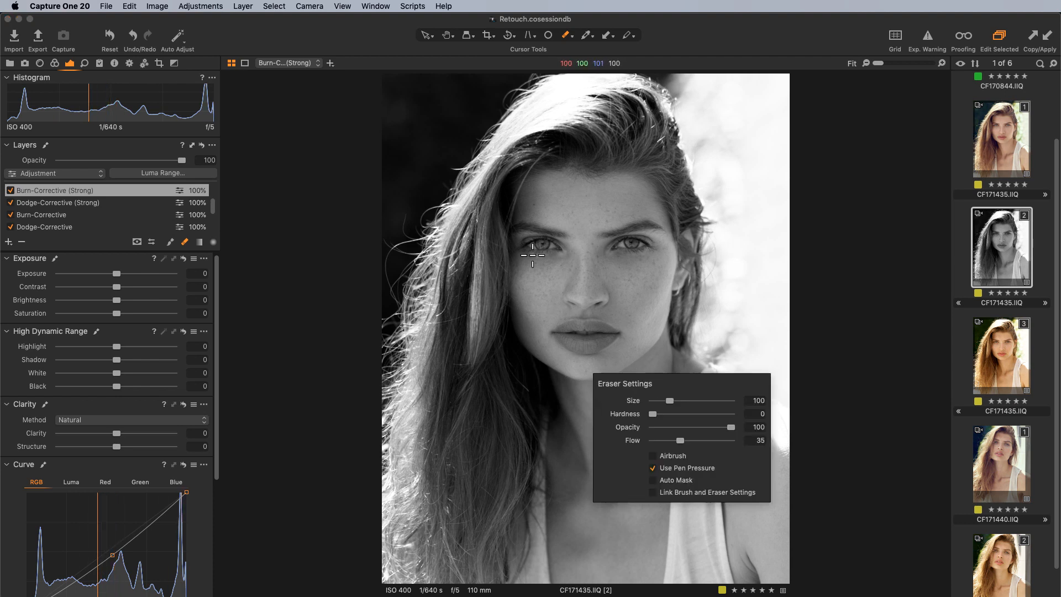
pyautogui.keyDown('alt'); pyautogui.click(203, 143); pyautogui.keyUp('alt')
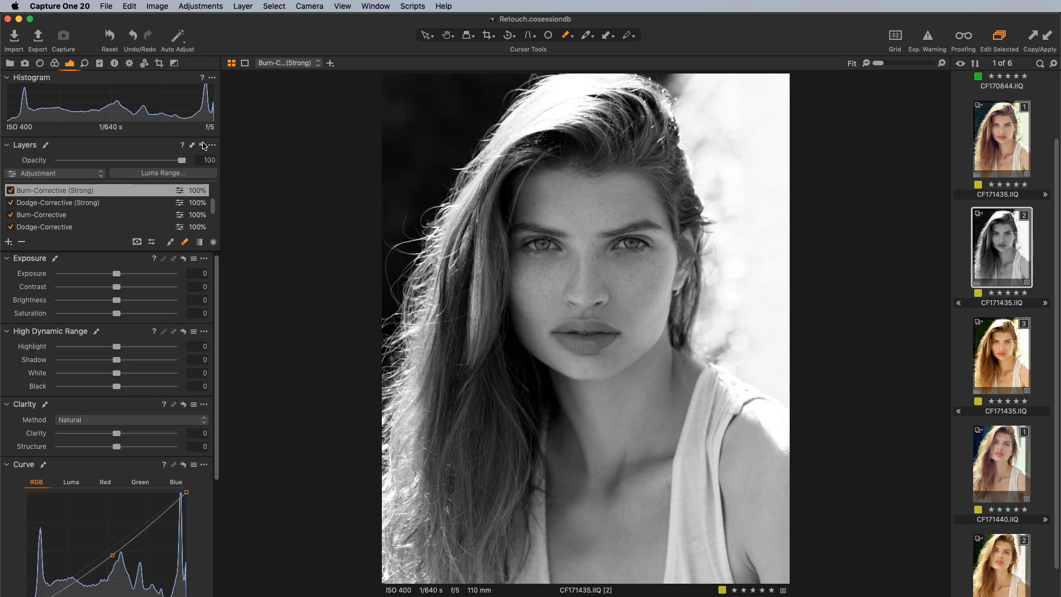
pyautogui.keyDown('alt'); pyautogui.click(203, 146); pyautogui.keyUp('alt')
pyautogui.keyDown('alt'); pyautogui.click(203, 147); pyautogui.keyUp('alt')
pyautogui.keyDown('alt'); pyautogui.click(203, 146); pyautogui.keyUp('alt')
pyautogui.keyDown('alt'); pyautogui.click(202, 146); pyautogui.keyUp('alt')
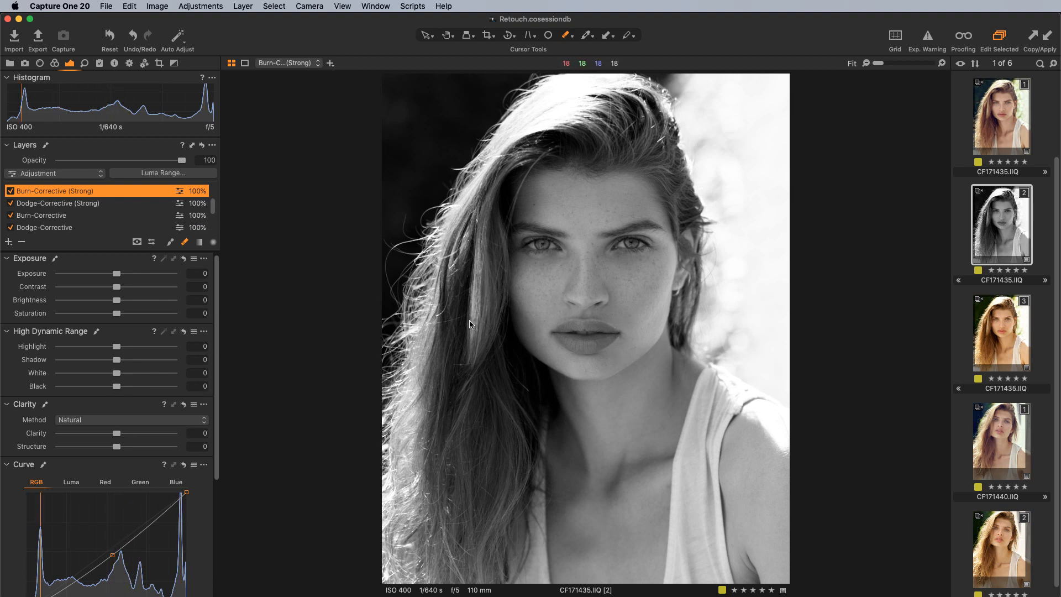
# Reset the saturation and the curve of the Background layer to their defaults
pyautogui.scroll(-3, 127, 225)
pyautogui.click(106, 227)
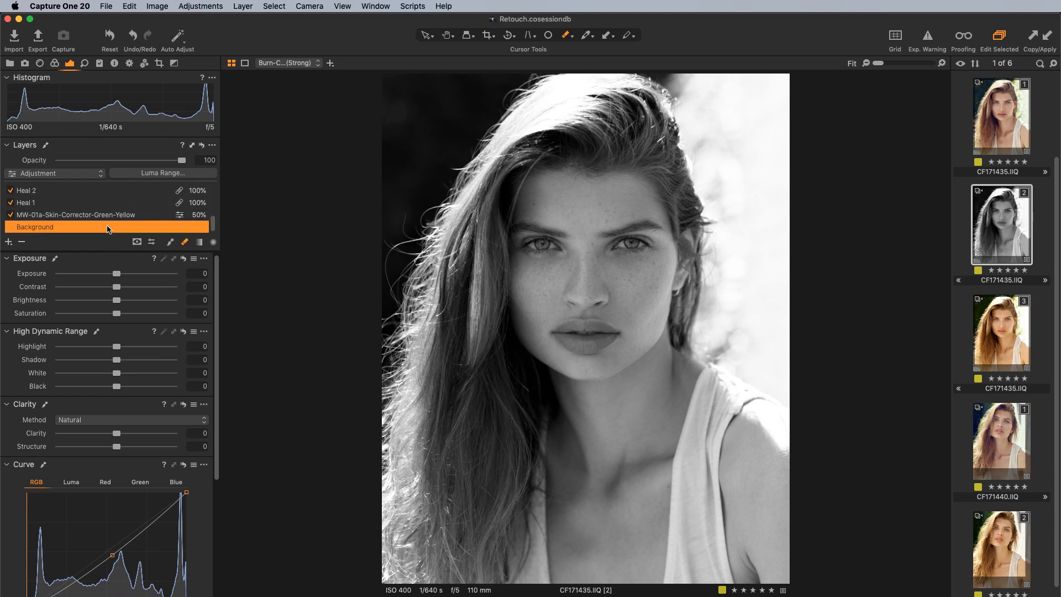
pyautogui.doubleClick(62, 315)
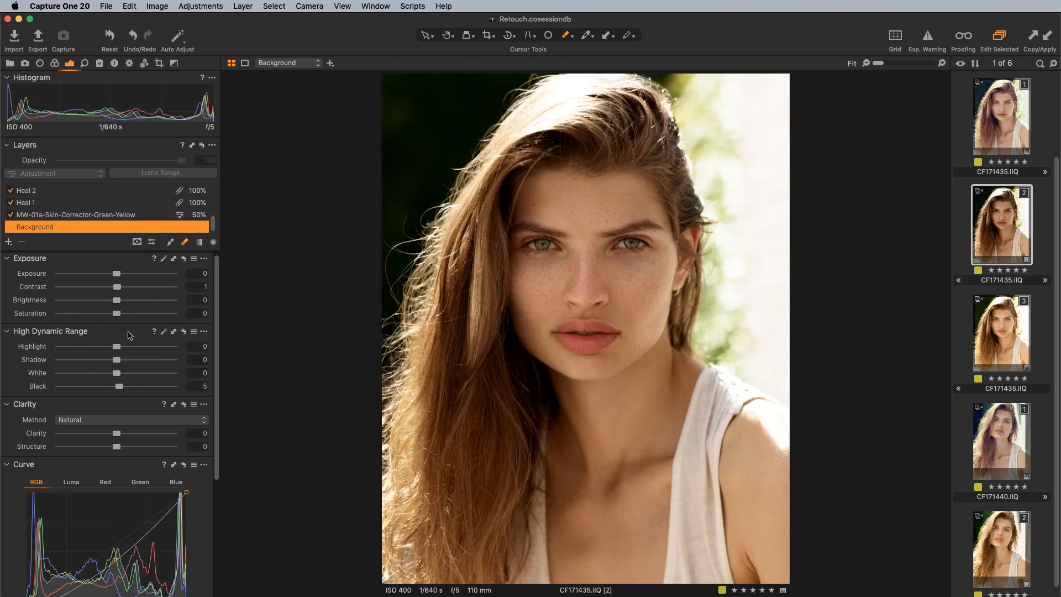
pyautogui.click(184, 464)
# Add a new empty adjustment layer at the top of the layer stack and name it Skin-Tone
pyautogui.scroll(2, 187, 442)
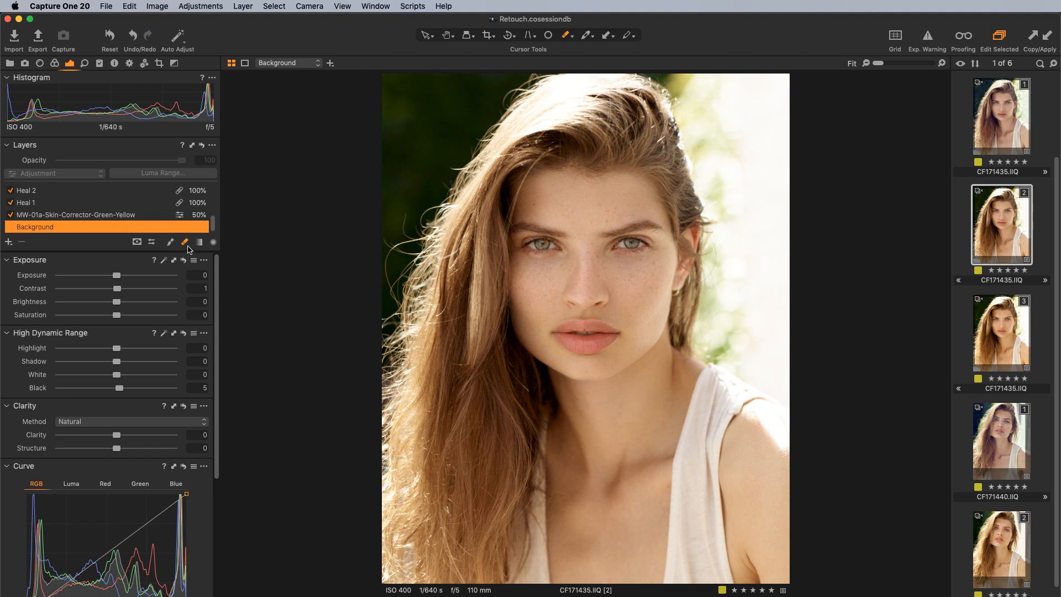
pyautogui.scroll(5, 122, 213)
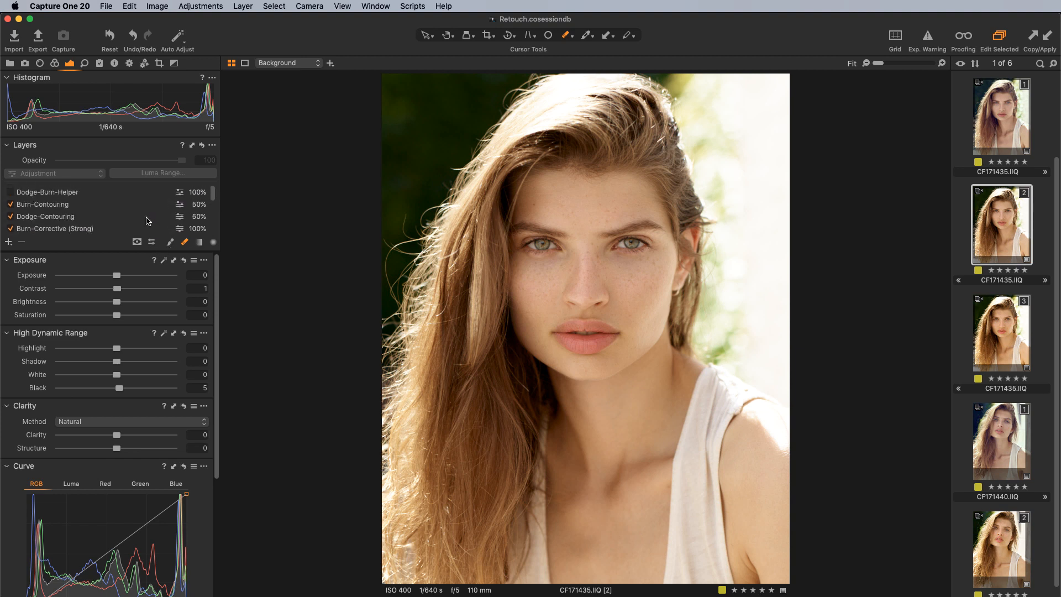
pyautogui.click(119, 202)
pyautogui.click(9, 242)
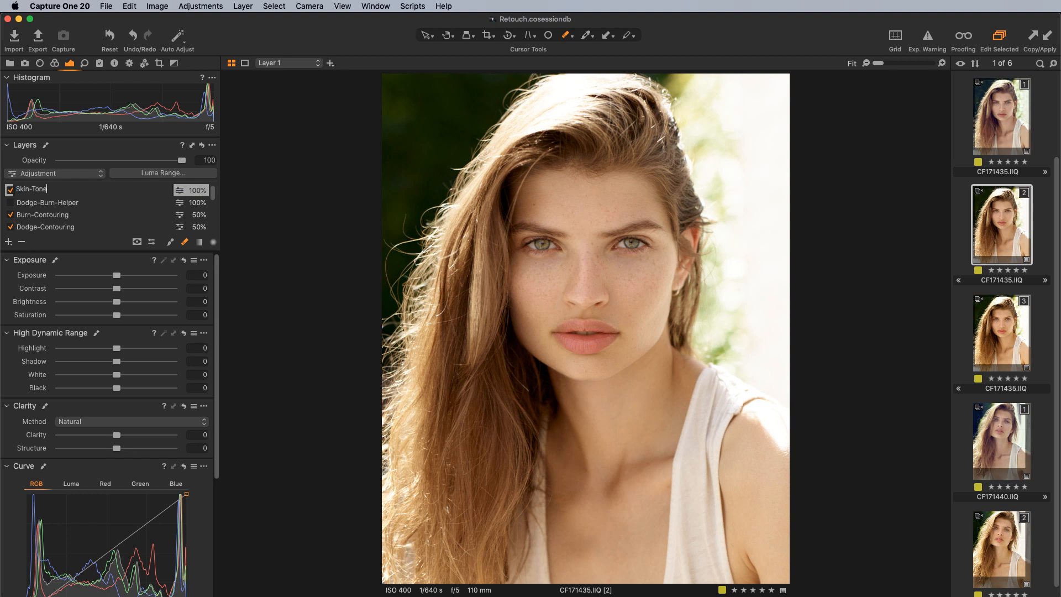
pyautogui.press('Return')
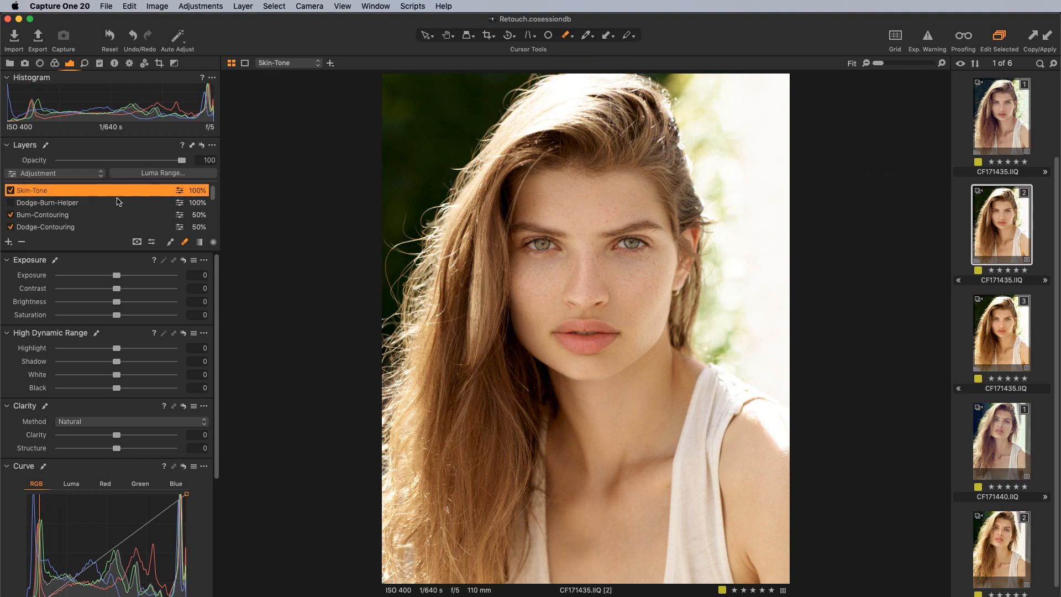
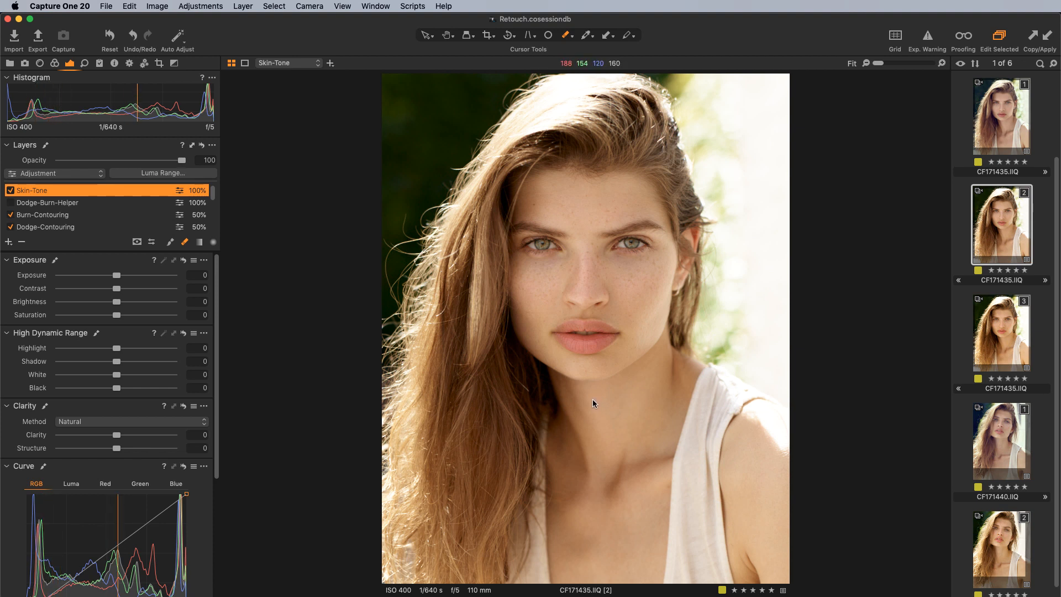
# Outline the skin of the face, ear, neck and chest on the Skin-Tone layer using a brush with higher flow
pyautogui.press('b')
pyautogui.rightClick(590, 402)
pyautogui.rightClick(585, 431)
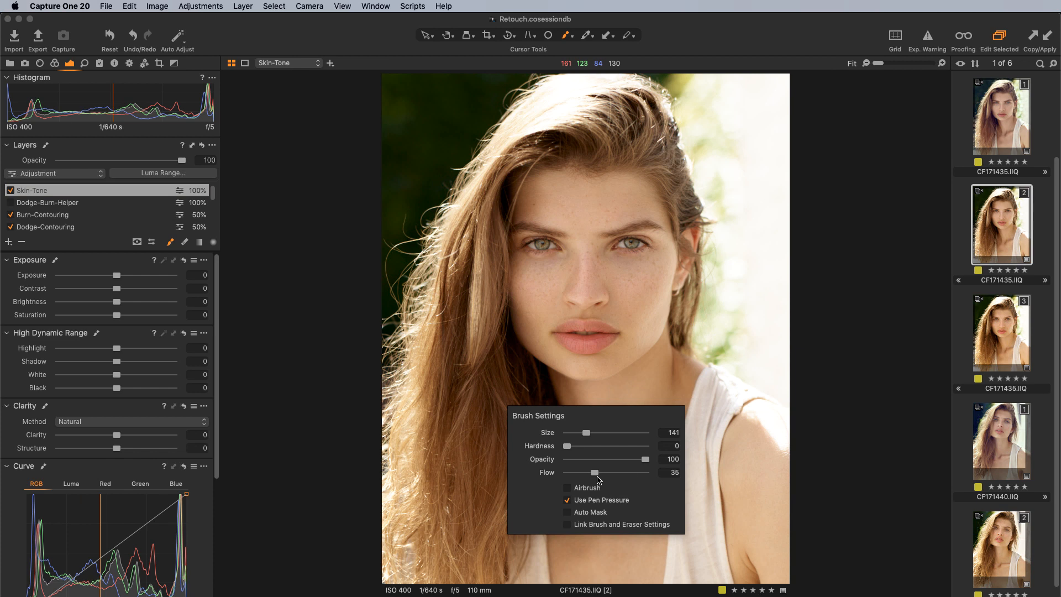
pyautogui.moveTo(595, 473); pyautogui.dragTo(627, 472)
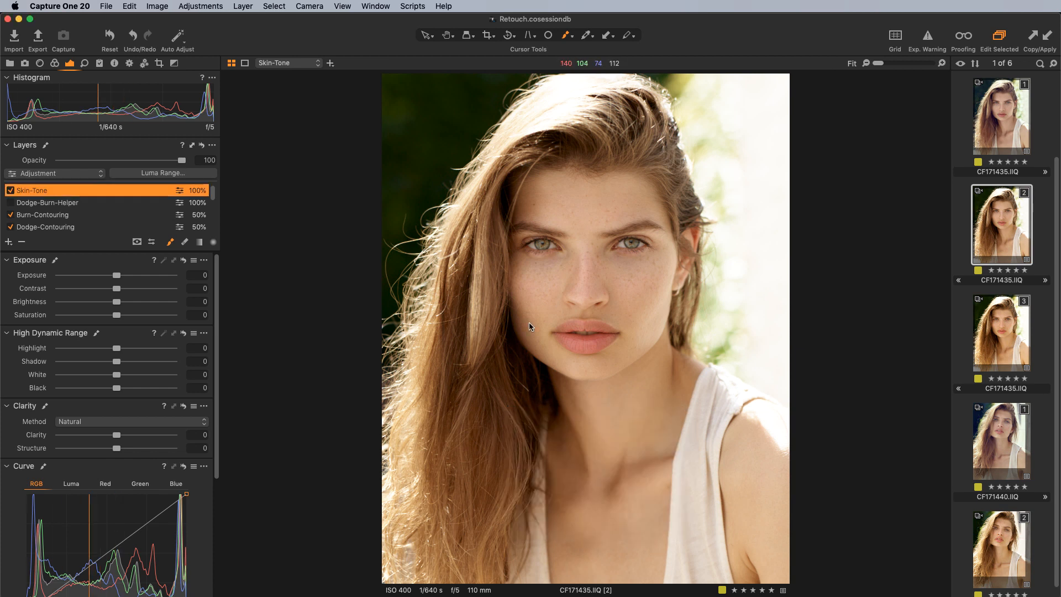
pyautogui.moveTo(559, 587); pyautogui.dragTo(553, 555)
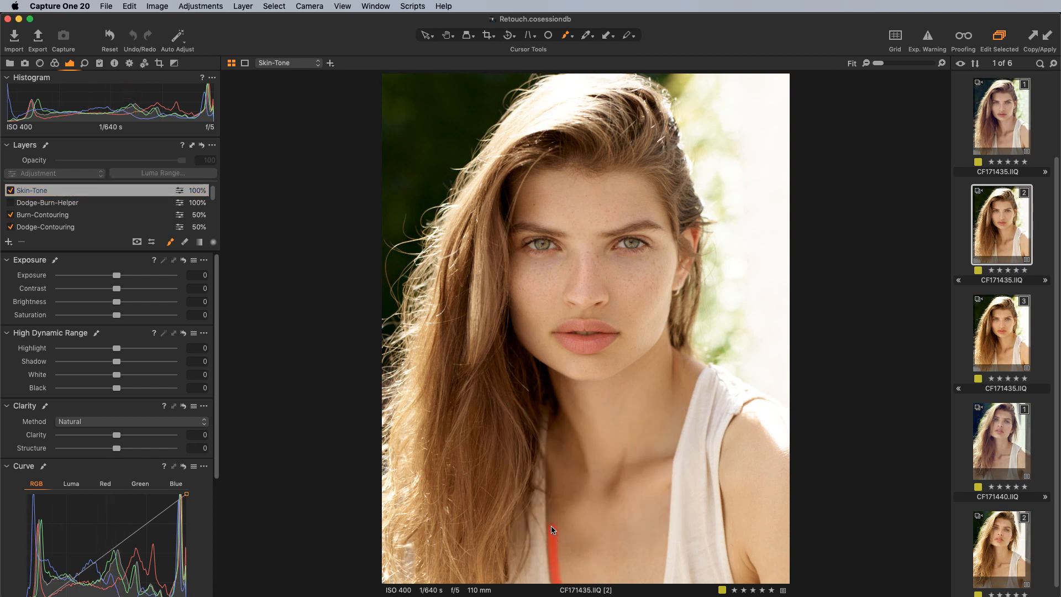
pyautogui.moveTo(551, 488)
pyautogui.mouseDown()
pyautogui.moveTo(558, 403)
pyautogui.moveTo(520, 325)
pyautogui.moveTo(520, 194)
pyautogui.moveTo(542, 178)
pyautogui.moveTo(530, 177)
pyautogui.moveTo(636, 175)
pyautogui.moveTo(663, 202)
pyautogui.moveTo(673, 254)
pyautogui.moveTo(691, 233)
pyautogui.moveTo(663, 316)
pyautogui.moveTo(671, 356)
pyautogui.moveTo(695, 367)
pyautogui.moveTo(670, 460)
pyautogui.moveTo(663, 565)
pyautogui.moveTo(649, 585)
pyautogui.moveTo(561, 580)
pyautogui.mouseUp()
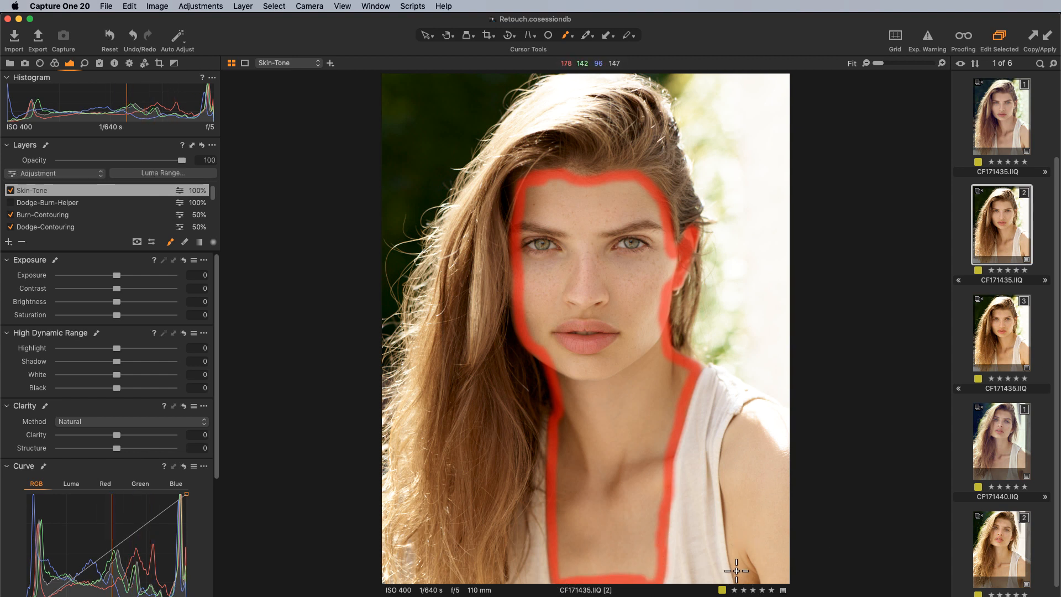
# Outline the bare shoulder and arm on the Skin-Tone layer and fill the outlined mask areas
pyautogui.moveTo(737, 572)
pyautogui.mouseDown()
pyautogui.moveTo(727, 452)
pyautogui.moveTo(730, 434)
pyautogui.moveTo(725, 477)
pyautogui.moveTo(735, 428)
pyautogui.moveTo(729, 436)
pyautogui.moveTo(754, 407)
pyautogui.moveTo(854, 475)
pyautogui.mouseUp()
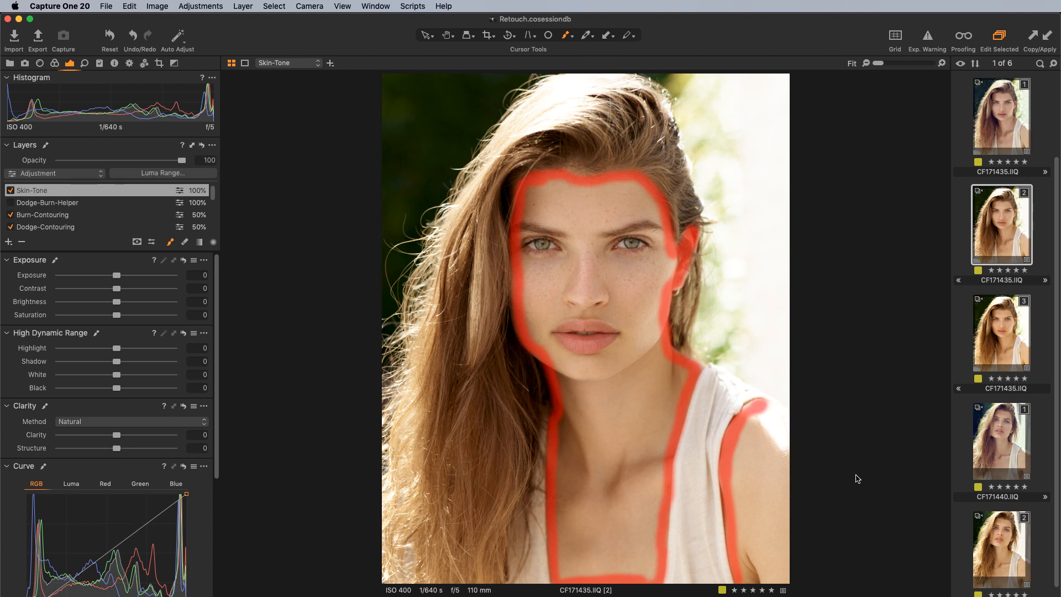
pyautogui.press('super+z')
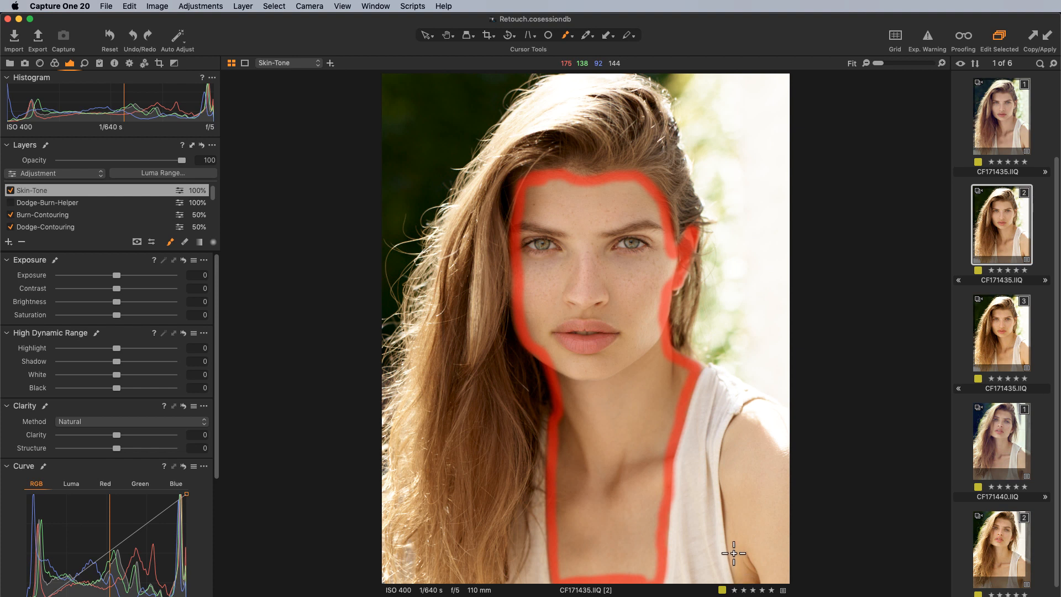
pyautogui.moveTo(734, 553)
pyautogui.mouseDown()
pyautogui.moveTo(742, 583)
pyautogui.moveTo(725, 476)
pyautogui.moveTo(744, 420)
pyautogui.moveTo(787, 460)
pyautogui.moveTo(790, 499)
pyautogui.moveTo(789, 581)
pyautogui.moveTo(733, 580)
pyautogui.mouseUp()
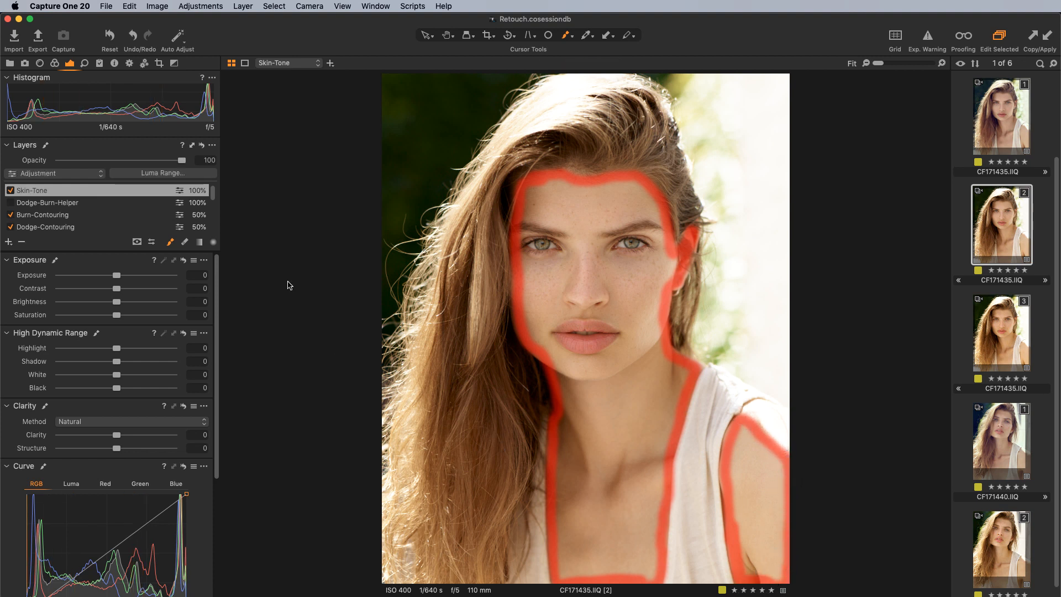
pyautogui.click(212, 148)
pyautogui.click(252, 173)
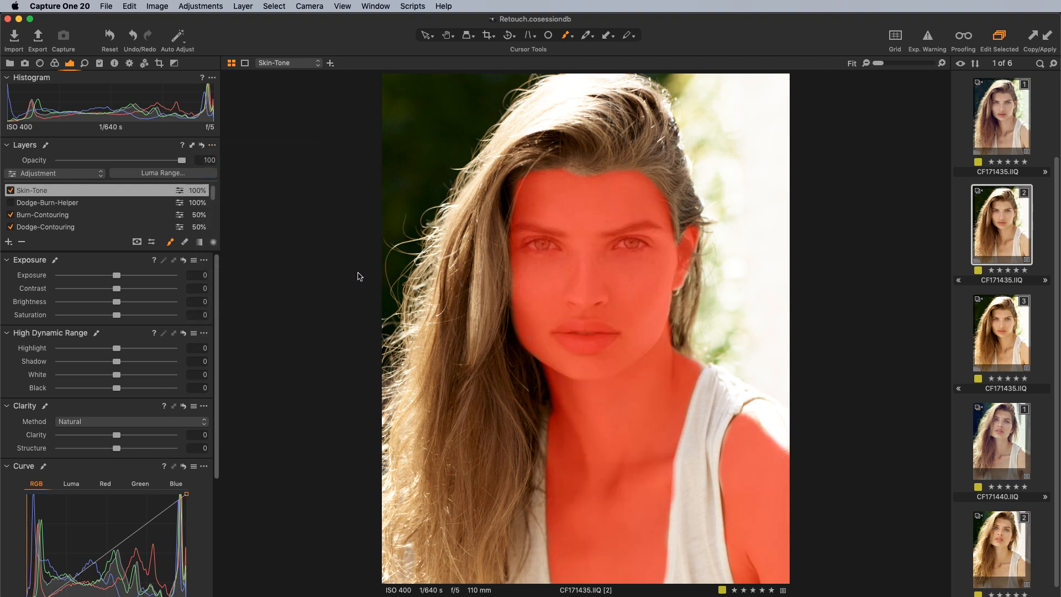
# Erase the outline of the lips from the Skin-Tone mask using a soft eraser at size 46, hardness 0 and flow 90
pyautogui.press('super+plus')
pyautogui.press('super+plus')
pyautogui.press('super+plus')
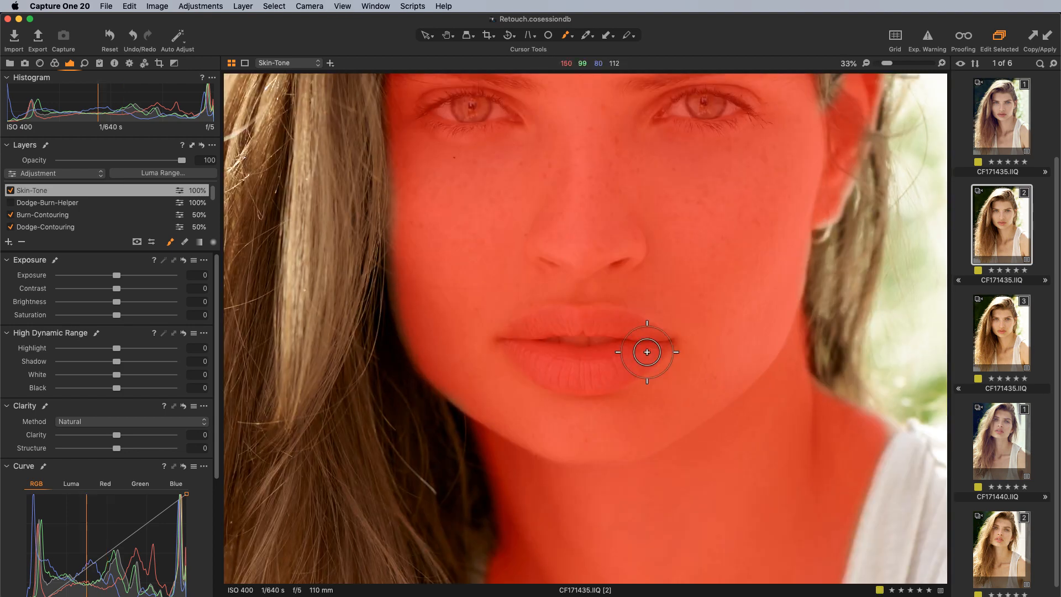
pyautogui.press('super+plus')
pyautogui.press('e')
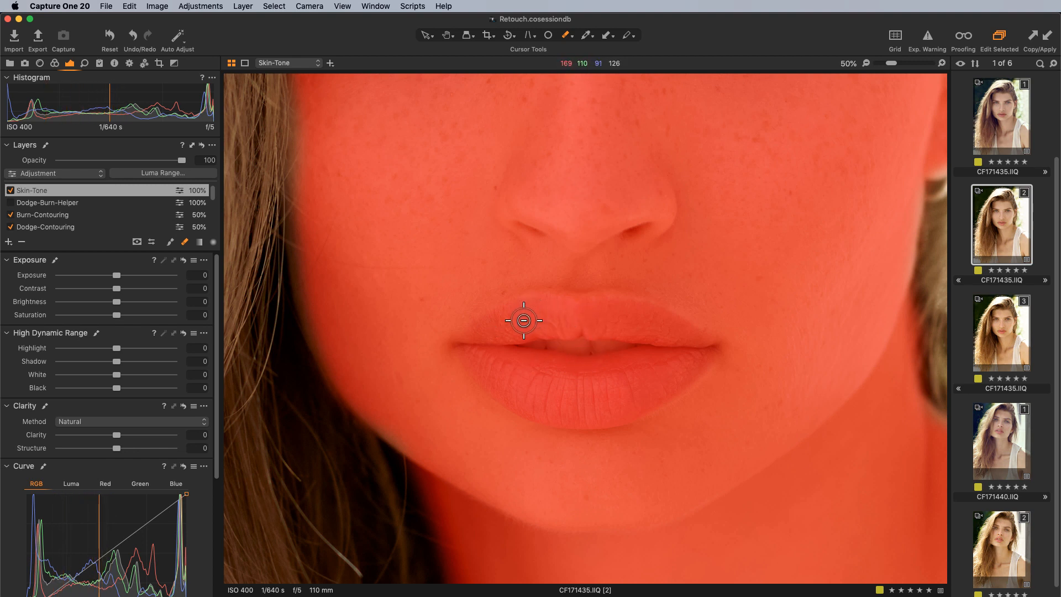
pyautogui.rightClick(499, 338)
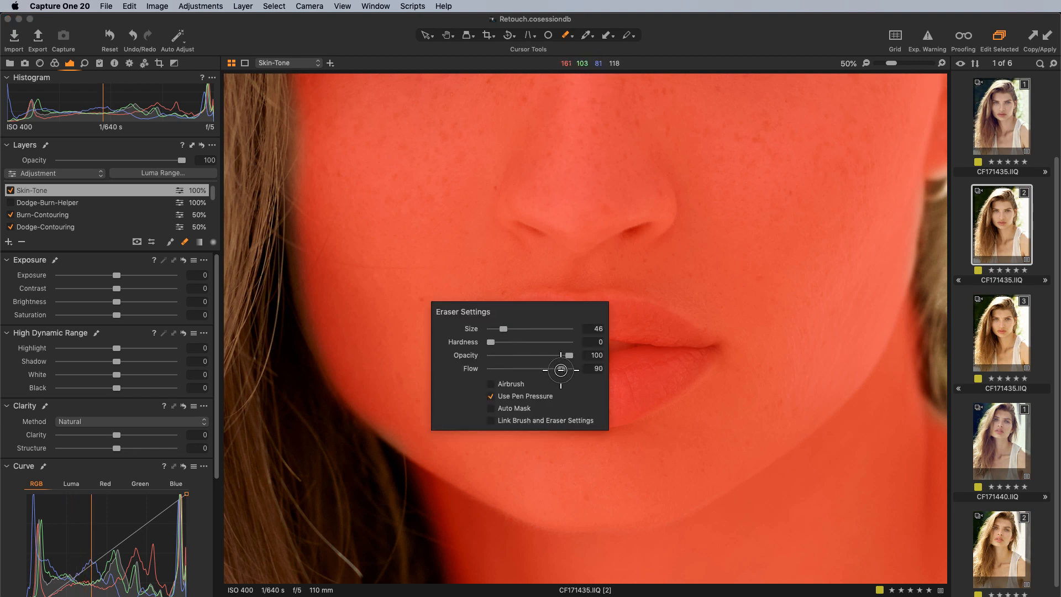
pyautogui.moveTo(464, 340); pyautogui.dragTo(500, 309)
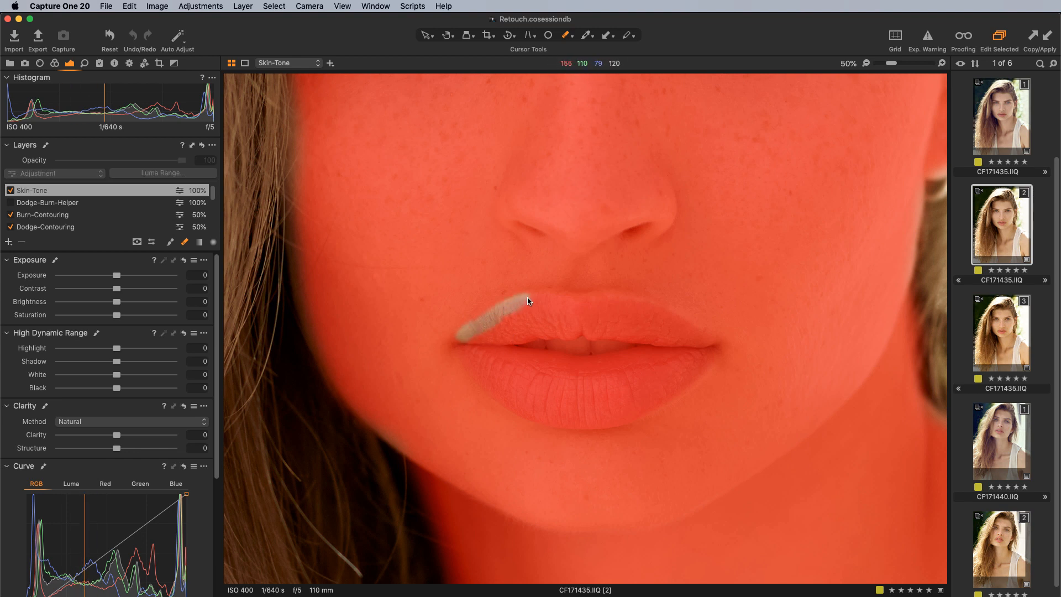
pyautogui.moveTo(606, 301)
pyautogui.mouseDown()
pyautogui.moveTo(670, 314)
pyautogui.moveTo(695, 332)
pyautogui.moveTo(679, 387)
pyautogui.moveTo(628, 416)
pyautogui.moveTo(550, 424)
pyautogui.mouseUp()
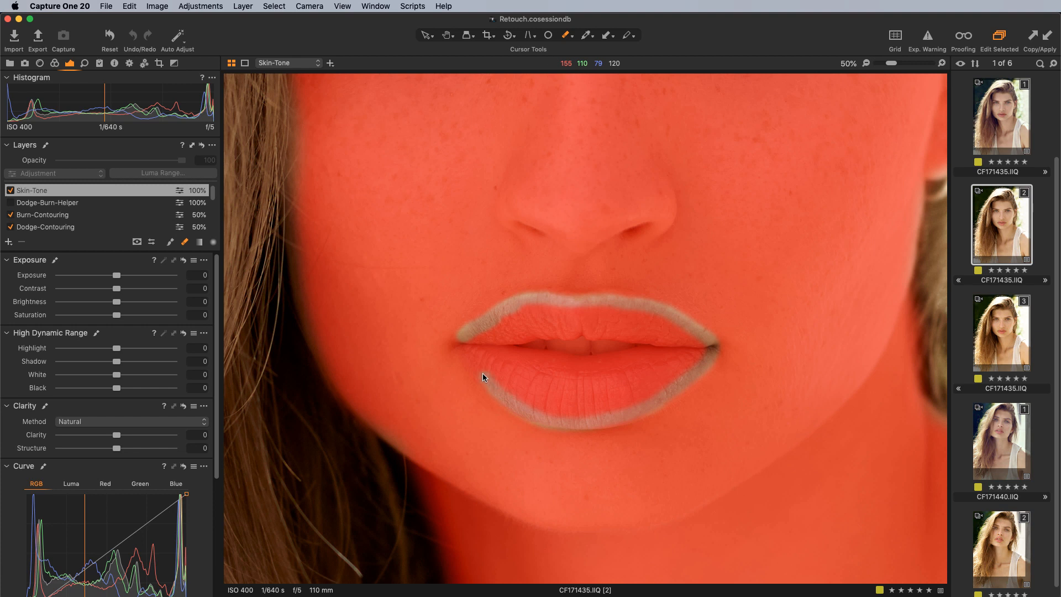
# Erase the remaining mask inside the upper and lower lips and check the Skin-Tone mask at full view
pyautogui.moveTo(457, 345)
pyautogui.mouseDown()
pyautogui.moveTo(514, 315)
pyautogui.moveTo(488, 358)
pyautogui.mouseUp()
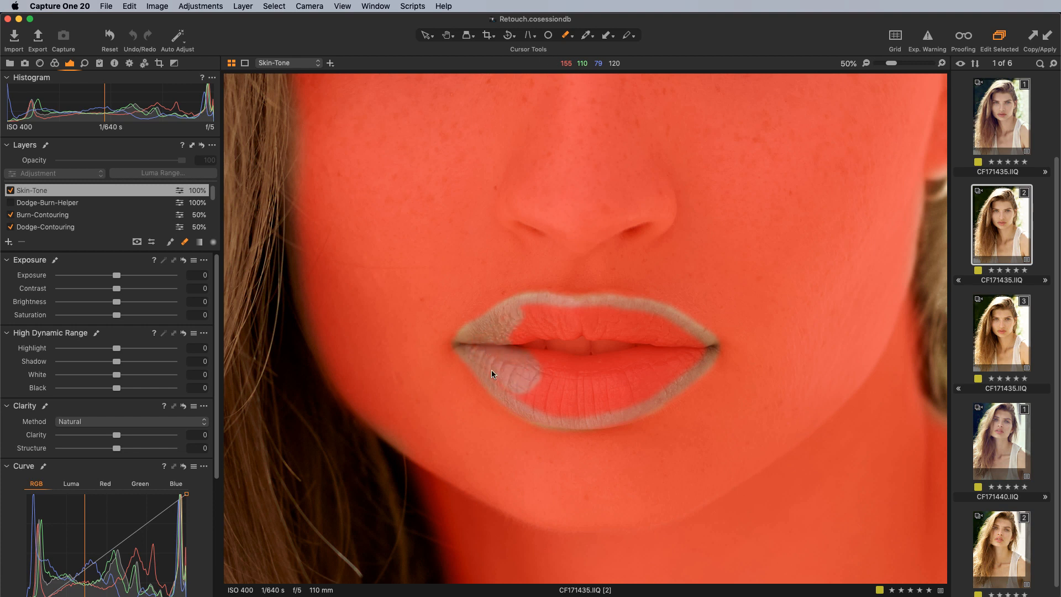
pyautogui.scroll(1, 630, 359)
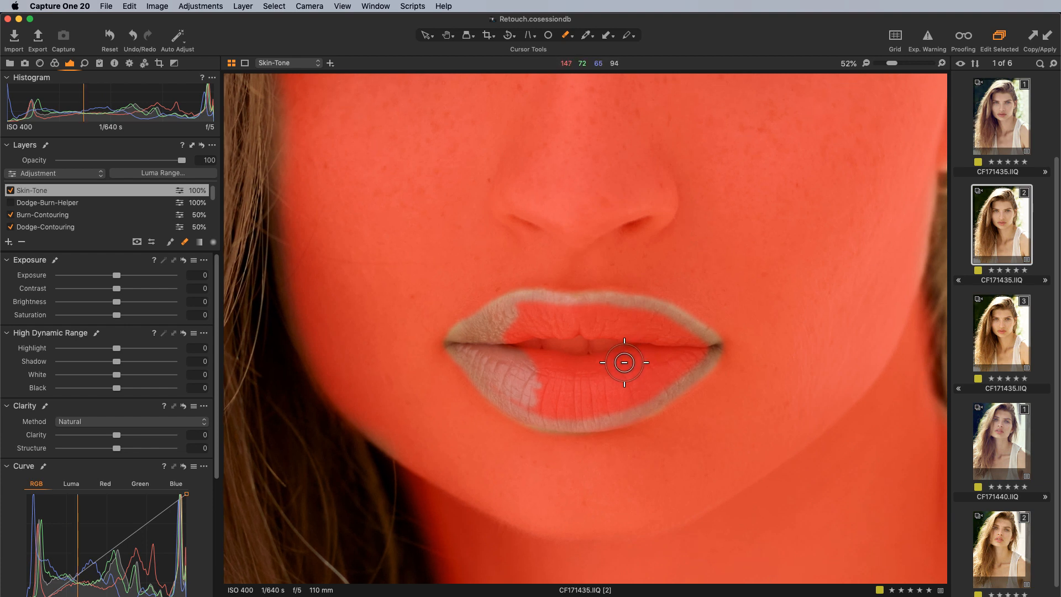
pyautogui.moveTo(553, 398)
pyautogui.mouseDown()
pyautogui.moveTo(518, 387)
pyautogui.moveTo(541, 409)
pyautogui.moveTo(595, 398)
pyautogui.moveTo(546, 410)
pyautogui.moveTo(622, 396)
pyautogui.moveTo(594, 411)
pyautogui.moveTo(501, 372)
pyautogui.moveTo(549, 335)
pyautogui.moveTo(530, 330)
pyautogui.moveTo(529, 309)
pyautogui.moveTo(526, 347)
pyautogui.moveTo(559, 316)
pyautogui.moveTo(539, 317)
pyautogui.moveTo(577, 313)
pyautogui.moveTo(530, 326)
pyautogui.moveTo(539, 351)
pyautogui.moveTo(604, 318)
pyautogui.moveTo(594, 316)
pyautogui.moveTo(623, 317)
pyautogui.moveTo(641, 333)
pyautogui.moveTo(617, 340)
pyautogui.moveTo(600, 365)
pyautogui.moveTo(635, 373)
pyautogui.moveTo(631, 396)
pyautogui.moveTo(699, 353)
pyautogui.moveTo(675, 329)
pyautogui.moveTo(655, 355)
pyautogui.moveTo(668, 348)
pyautogui.moveTo(647, 316)
pyautogui.moveTo(633, 369)
pyautogui.mouseUp()
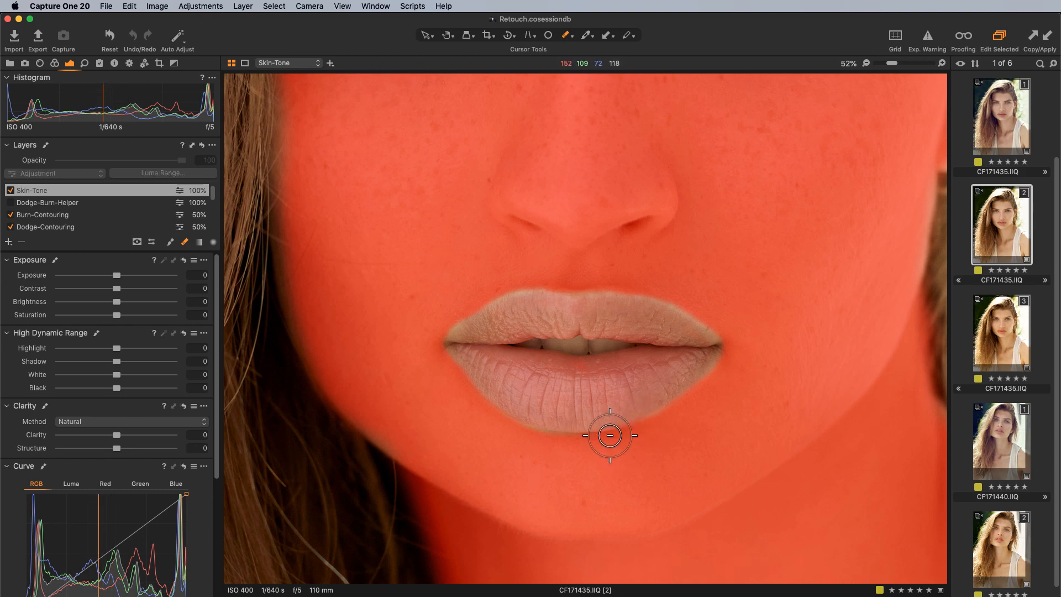
pyautogui.press('super+0')
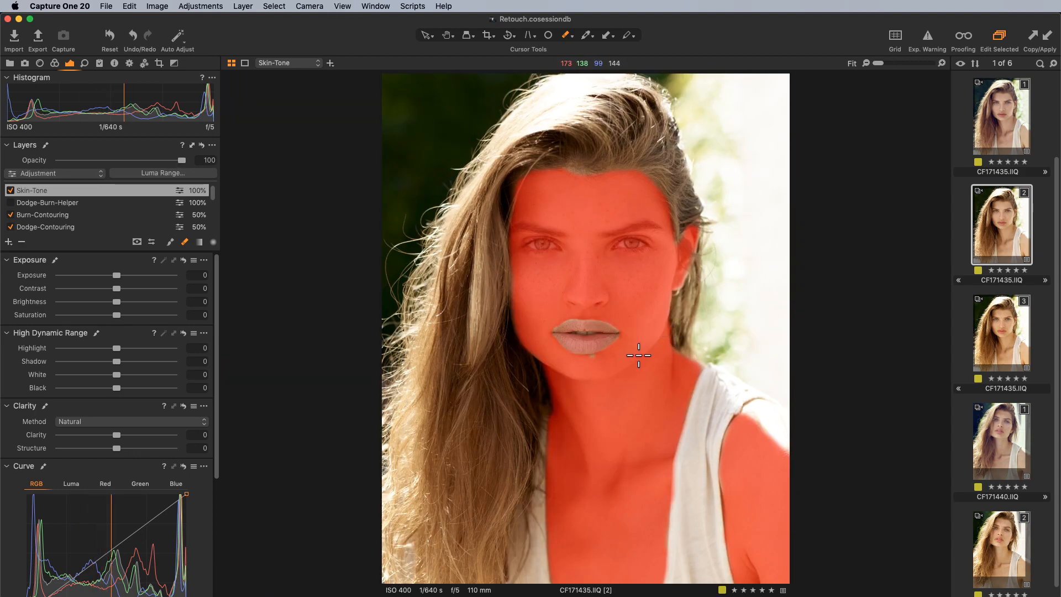
pyautogui.press('super+equal')
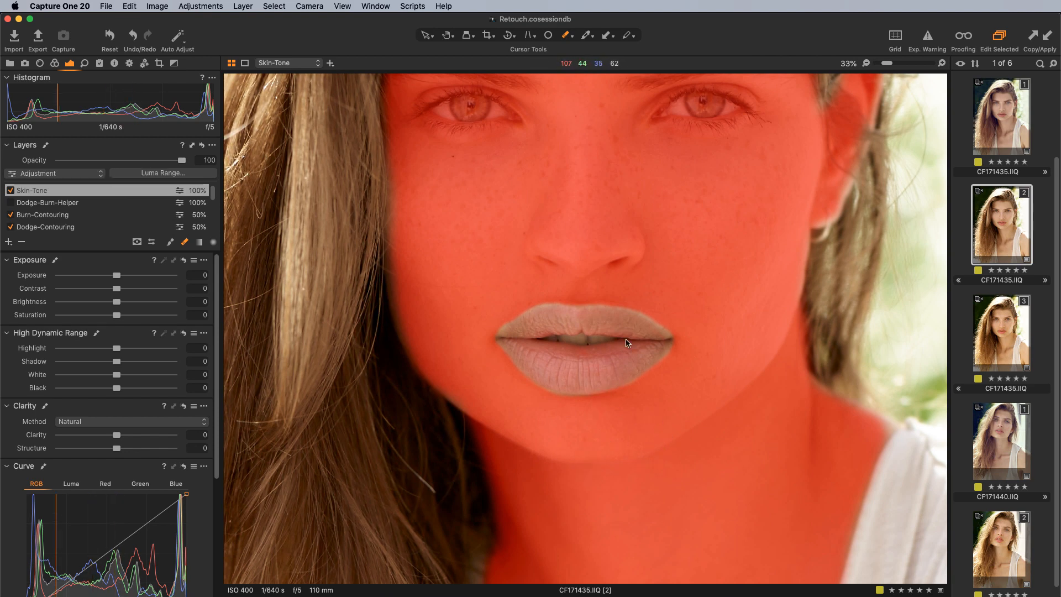
pyautogui.press('super+0')
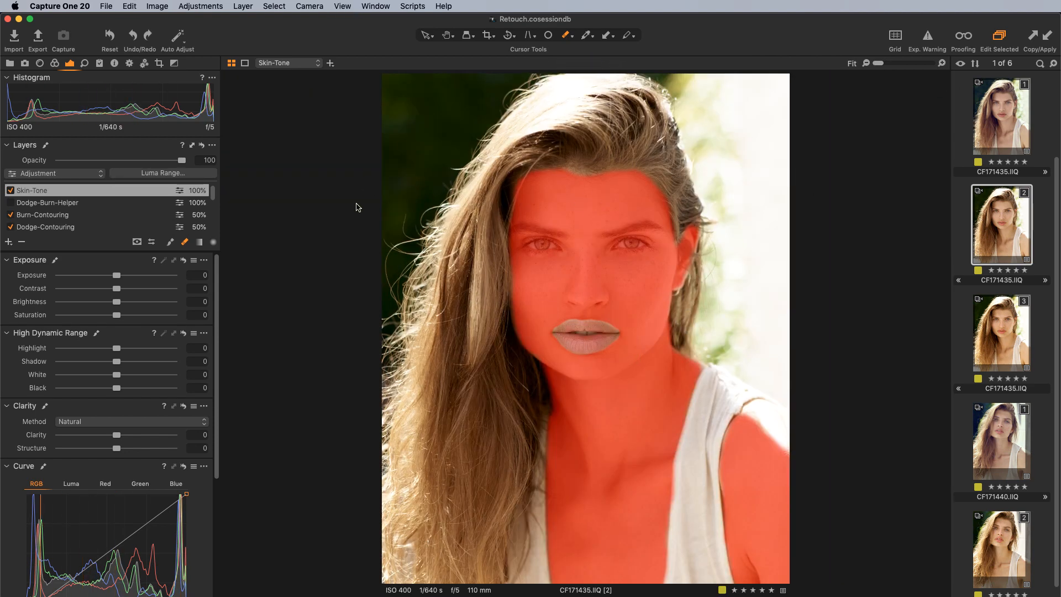
# Refine the Skin-Tone layer's mask with a radius of 116
pyautogui.click(213, 145)
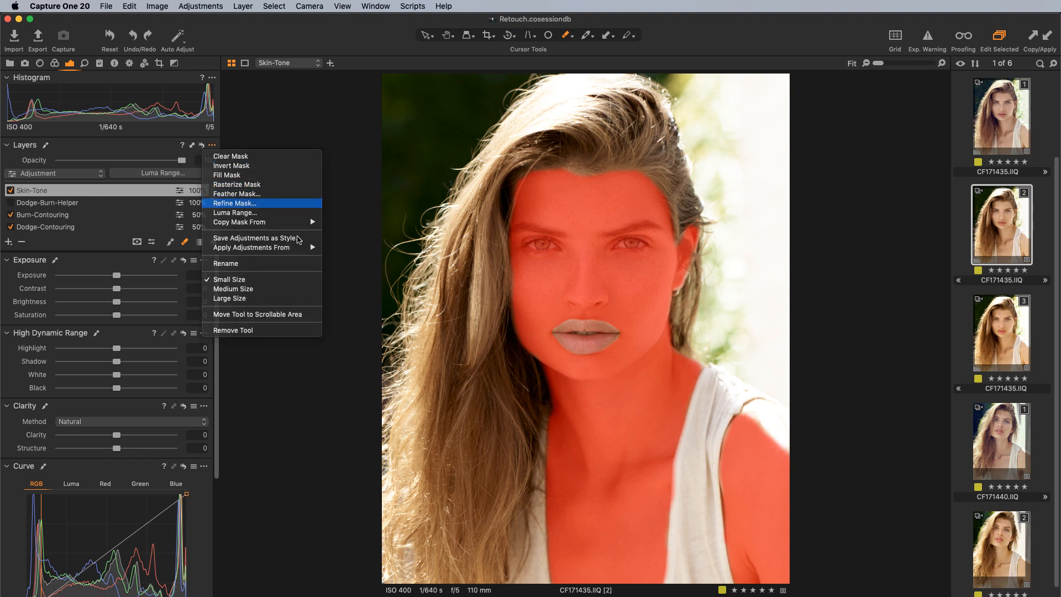
pyautogui.click(234, 203)
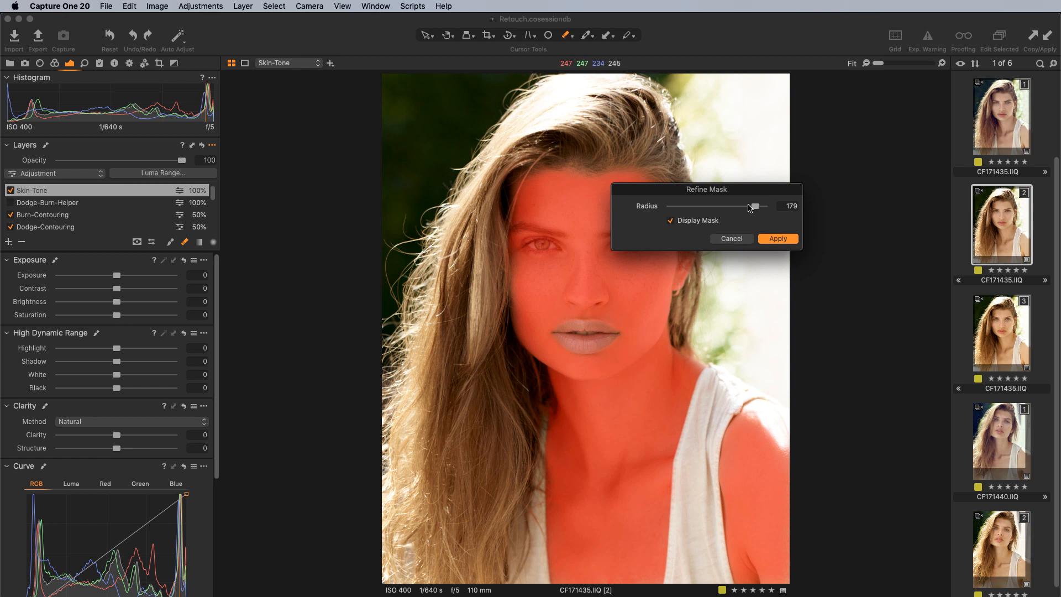
pyautogui.moveTo(750, 206); pyautogui.dragTo(746, 209)
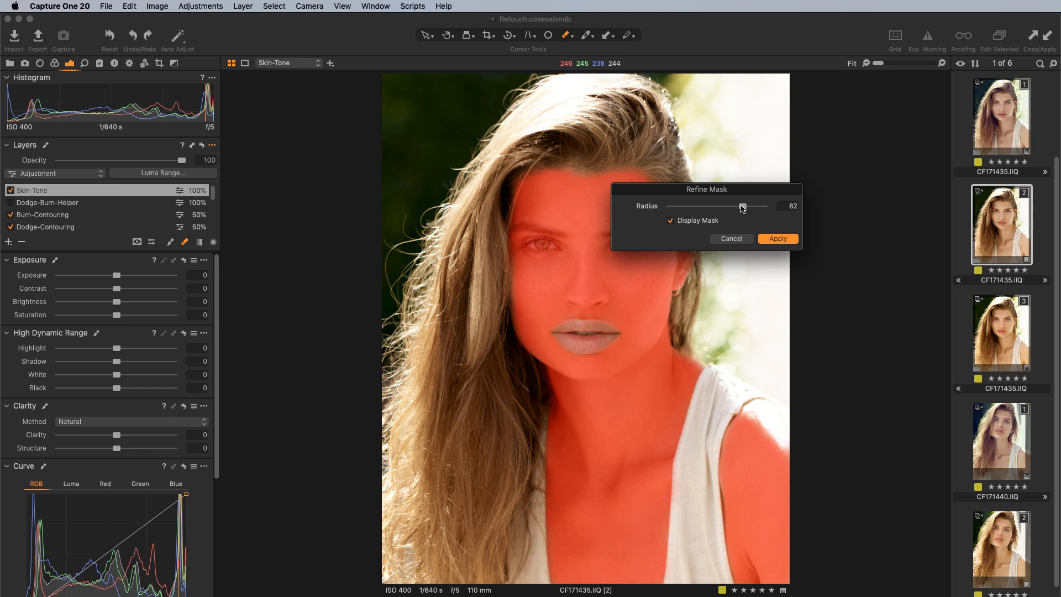
pyautogui.moveTo(746, 207); pyautogui.dragTo(748, 206)
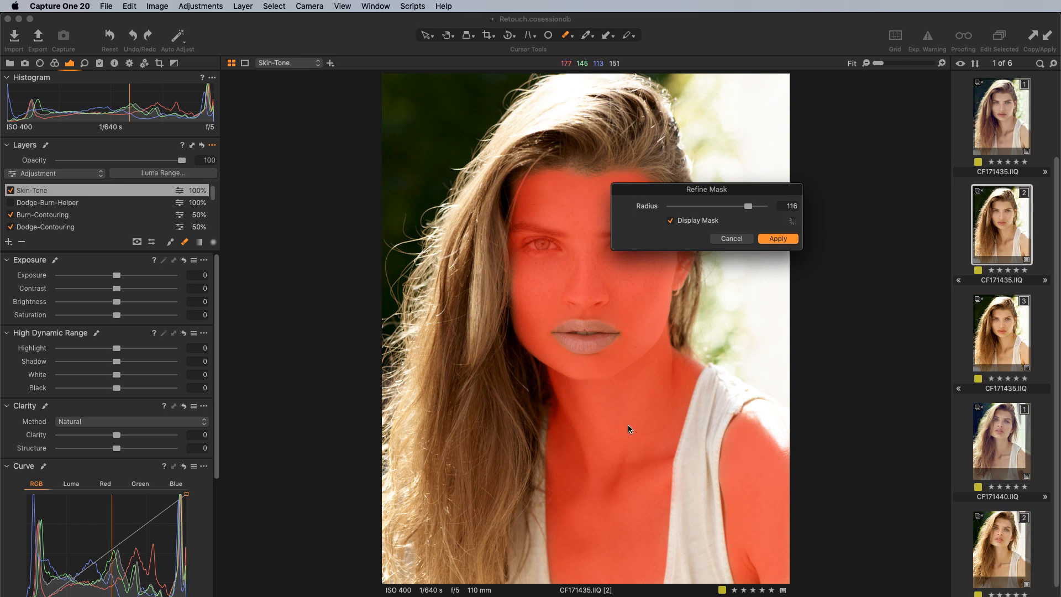
pyautogui.click(770, 240)
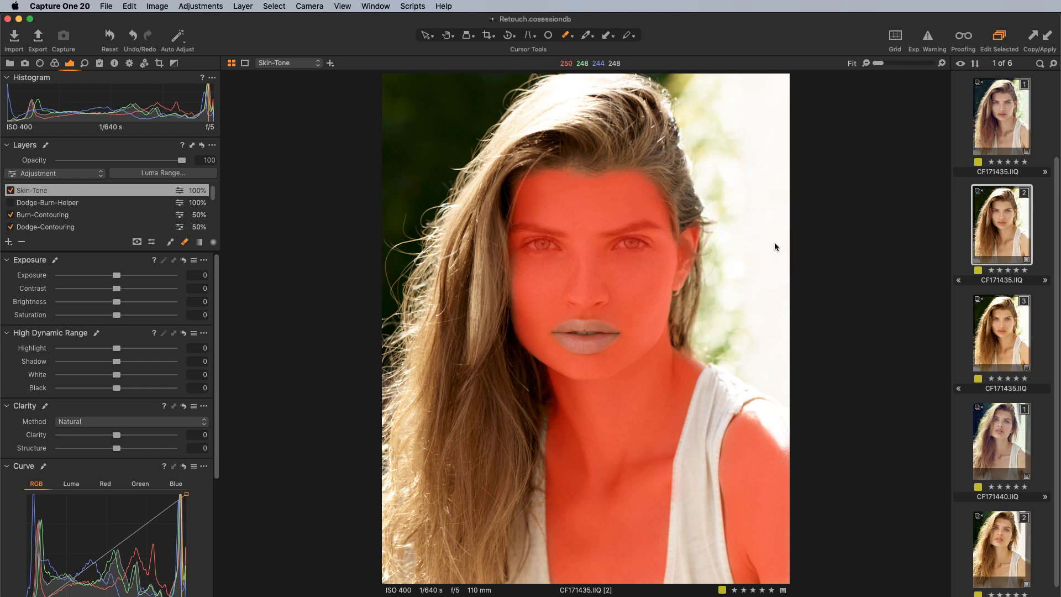
# Hide the mask overlay and sample a skin colour on the forehead for the Color Editor's Skin Tone adjustment
pyautogui.click(55, 64)
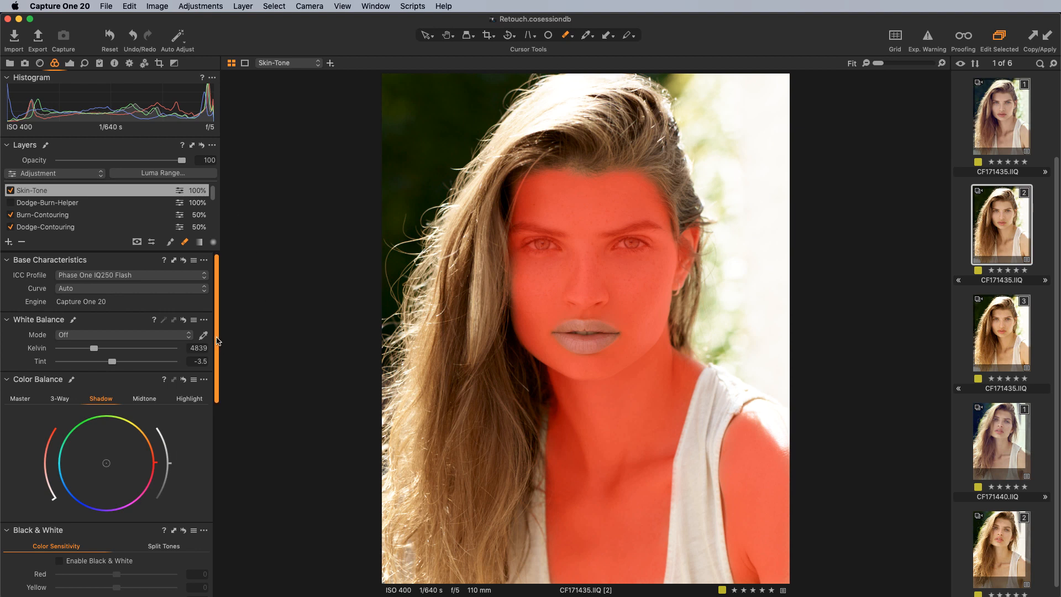
pyautogui.moveTo(225, 345); pyautogui.dragTo(233, 523)
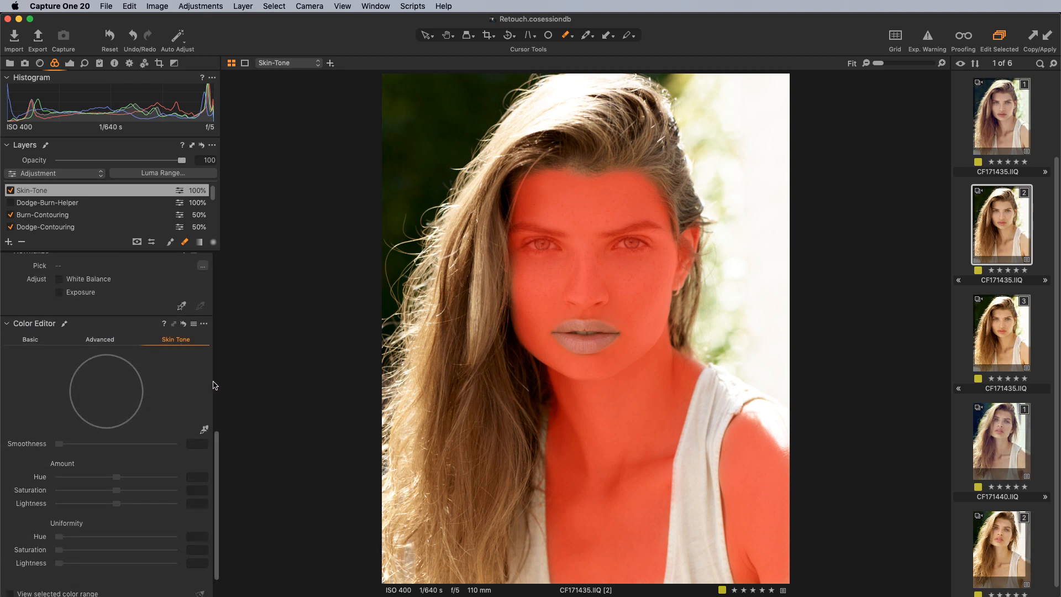
pyautogui.press('m')
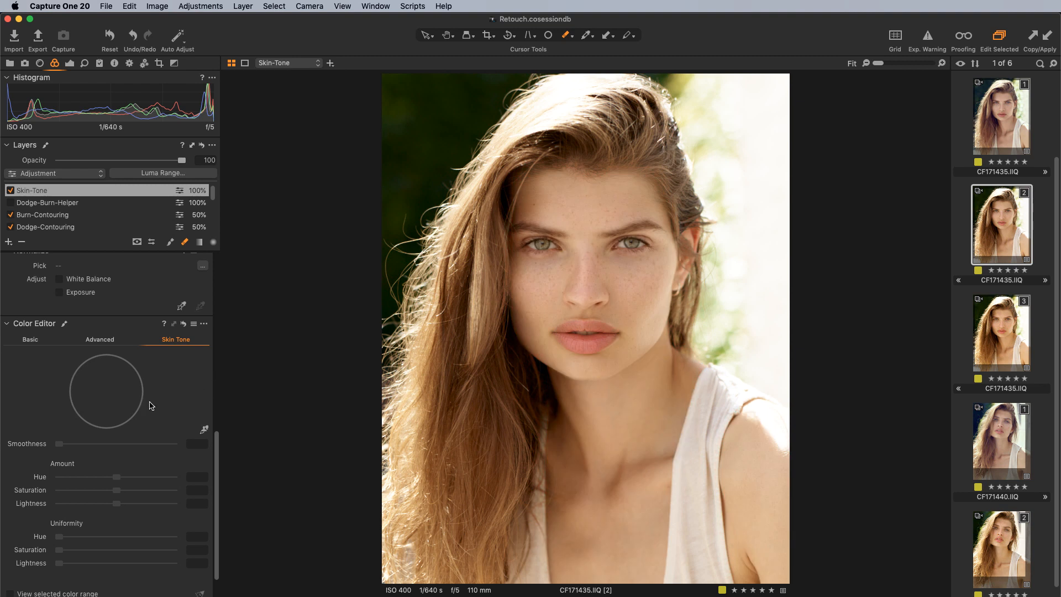
pyautogui.click(204, 430)
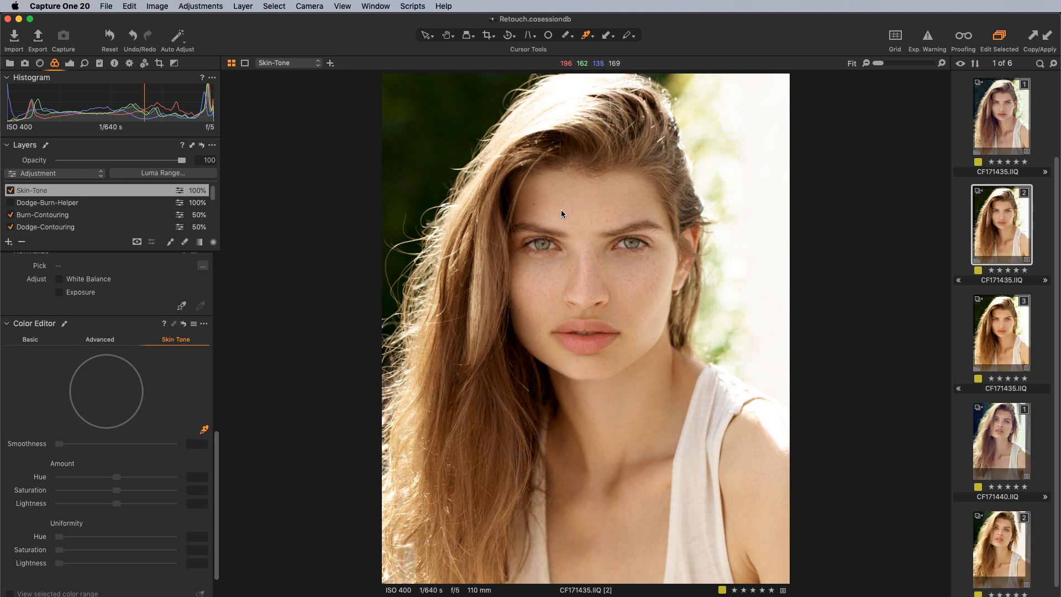
pyautogui.click(564, 232)
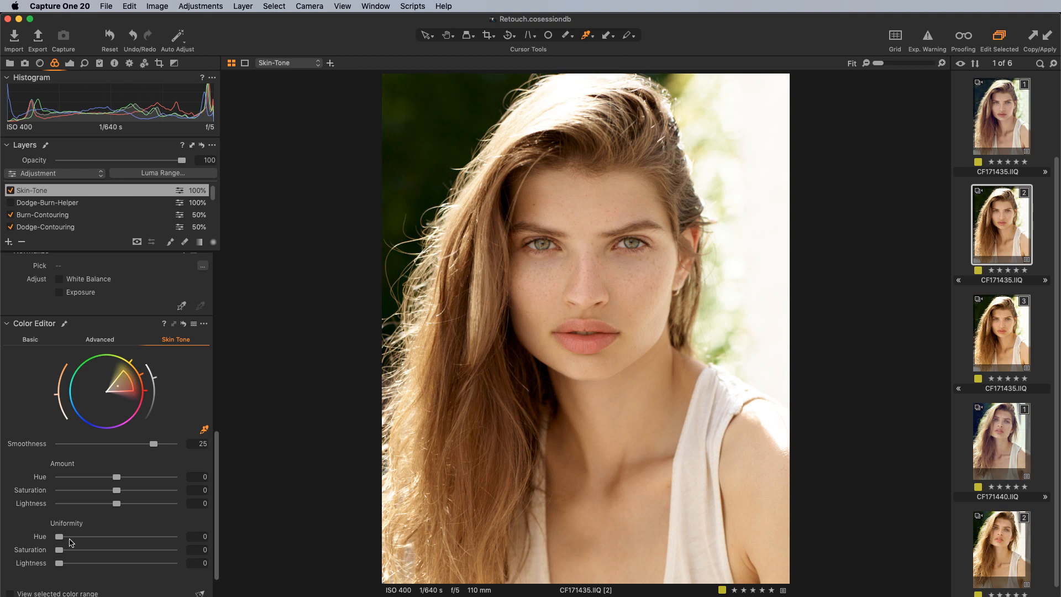
# Set the skin tone's hue uniformity to 50.4 after trying the extremes and checking the mask
pyautogui.moveTo(60, 537); pyautogui.dragTo(189, 539)
pyautogui.moveTo(173, 536); pyautogui.dragTo(31, 544)
pyautogui.moveTo(59, 537); pyautogui.dragTo(113, 537)
pyautogui.press('m')
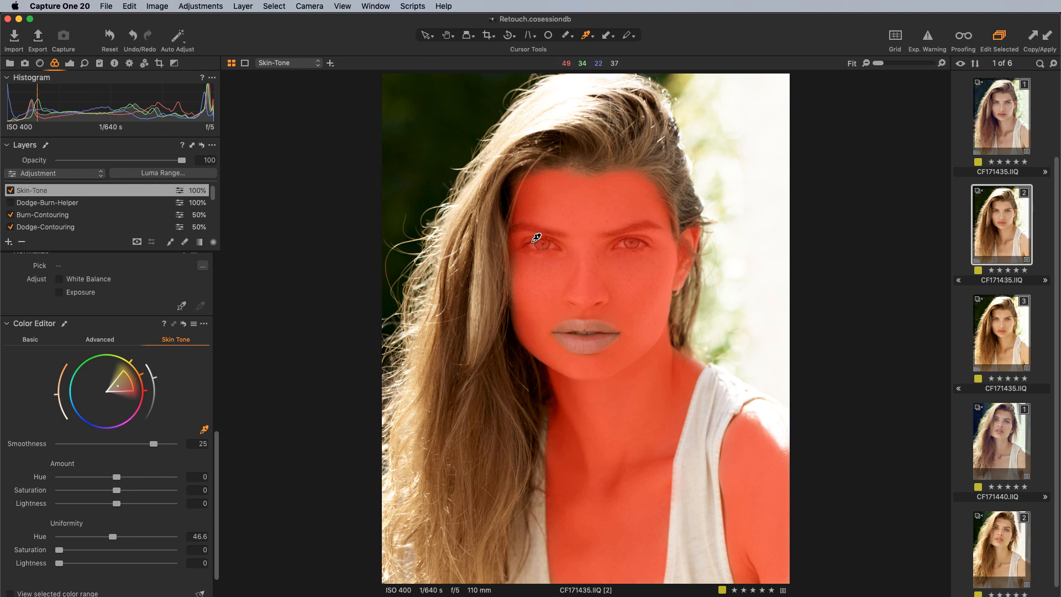
pyautogui.press('m')
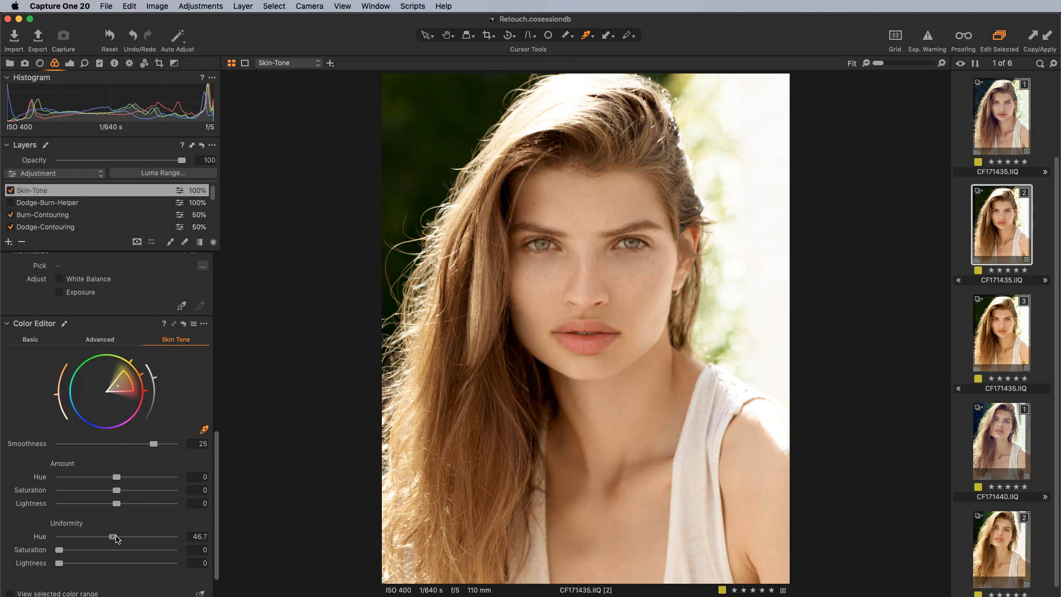
pyautogui.moveTo(116, 539)
pyautogui.mouseDown()
pyautogui.moveTo(65, 537)
pyautogui.moveTo(107, 539)
pyautogui.mouseUp()
pyautogui.moveTo(107, 538)
pyautogui.mouseDown()
pyautogui.moveTo(64, 539)
pyautogui.moveTo(106, 539)
pyautogui.moveTo(65, 553)
pyautogui.moveTo(118, 544)
pyautogui.mouseUp()
pyautogui.doubleClick(116, 537)
# Set the saturation uniformity to 6.7, lightness uniformity to 0, hue amount to -0.9 and saturation amount to -1.9
pyautogui.moveTo(39, 551); pyautogui.dragTo(119, 551)
pyautogui.moveTo(116, 478)
pyautogui.mouseDown()
pyautogui.moveTo(79, 479)
pyautogui.moveTo(166, 478)
pyautogui.moveTo(101, 488)
pyautogui.moveTo(114, 493)
pyautogui.mouseUp()
pyautogui.moveTo(61, 551); pyautogui.dragTo(236, 548)
pyautogui.moveTo(108, 549); pyautogui.dragTo(97, 549)
pyautogui.moveTo(98, 552)
pyautogui.mouseDown()
pyautogui.moveTo(62, 561)
pyautogui.moveTo(86, 561)
pyautogui.mouseUp()
pyautogui.moveTo(59, 563); pyautogui.dragTo(197, 566)
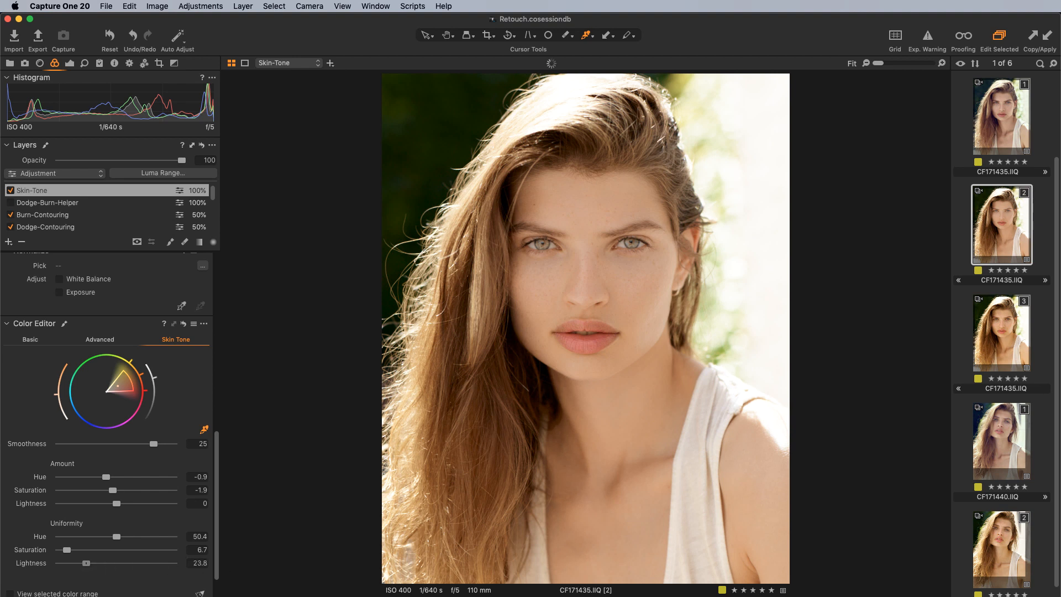
pyautogui.doubleClick(83, 563)
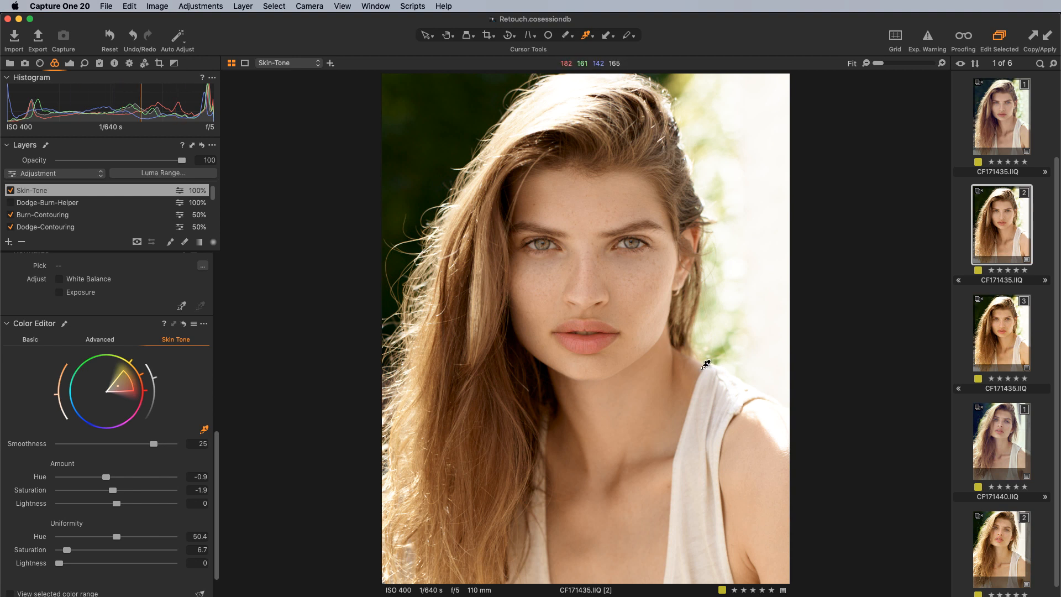
# Compare the first variant of CF171435.IIQ with the retouched second variant
pyautogui.click(995, 115)
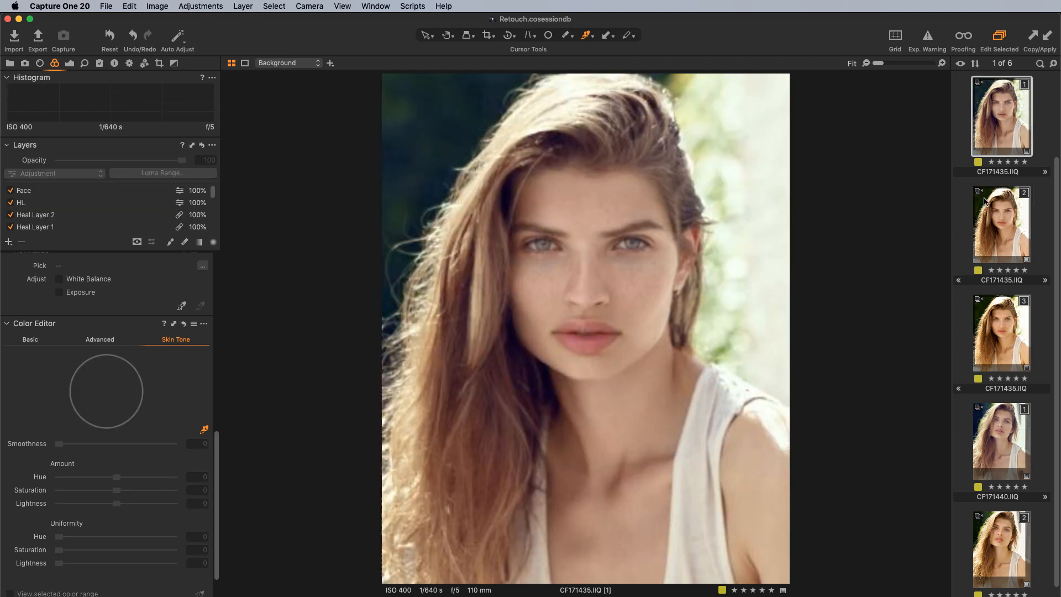
pyautogui.click(1011, 220)
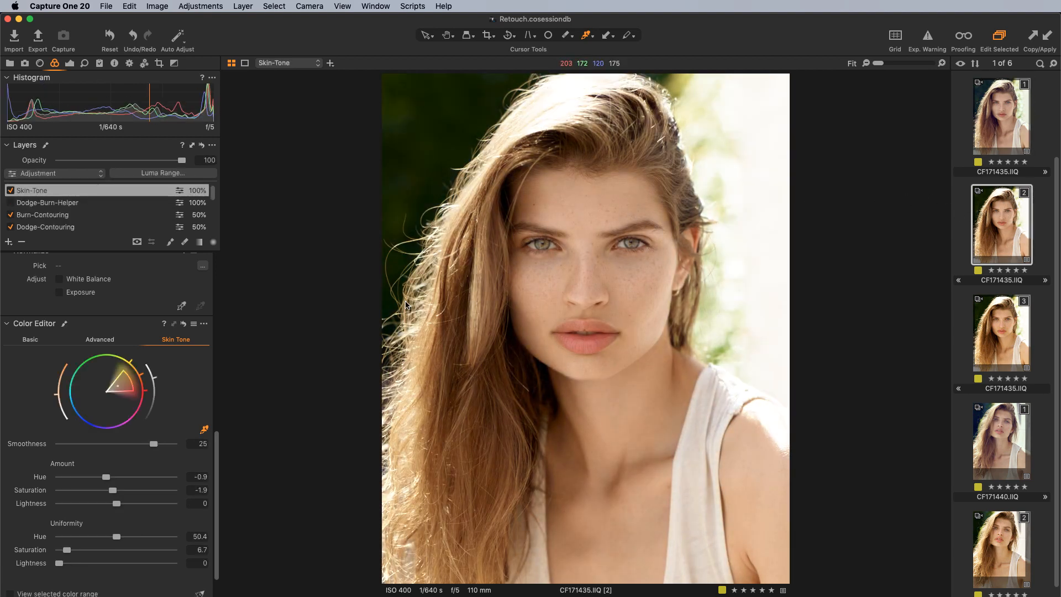
# Add a new adjustment layer above Skin-Tone, name it HL and fill its mask
pyautogui.scroll(10, 38, 262)
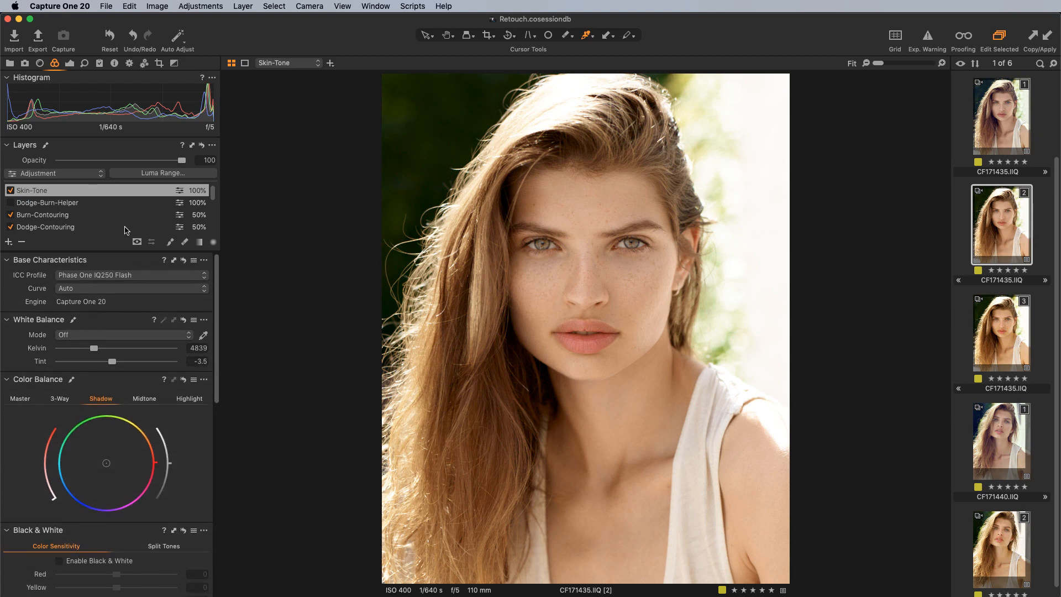
pyautogui.click(8, 242)
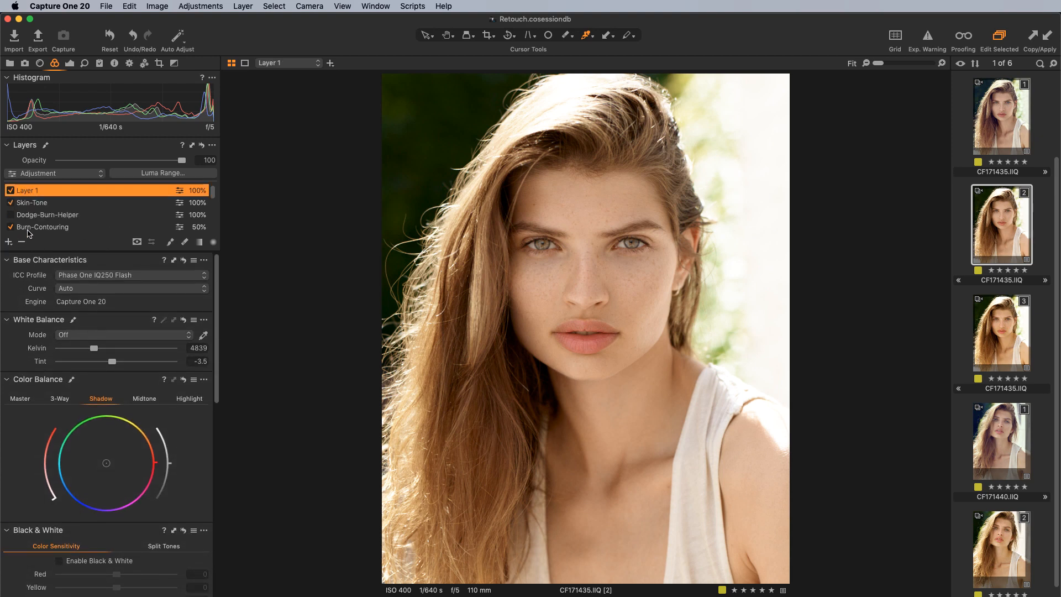
pyautogui.doubleClick(48, 192)
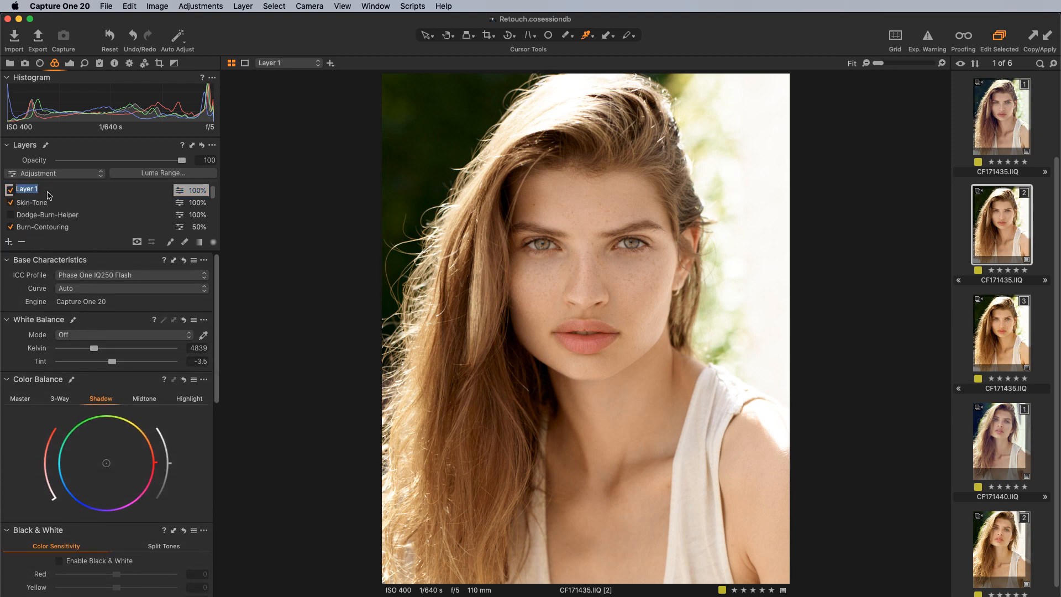
pyautogui.write('HL')
pyautogui.press('Return')
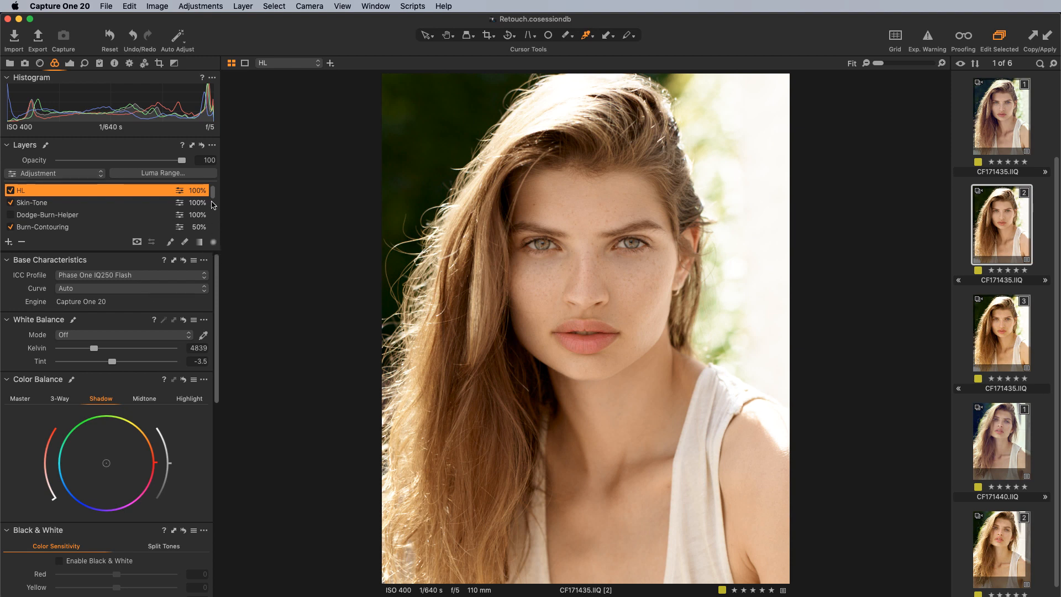
pyautogui.click(212, 144)
pyautogui.click(231, 175)
# Try White values of -50 and -10 in High Dynamic Range on the HL layer, and reset White to 0
pyautogui.click(69, 63)
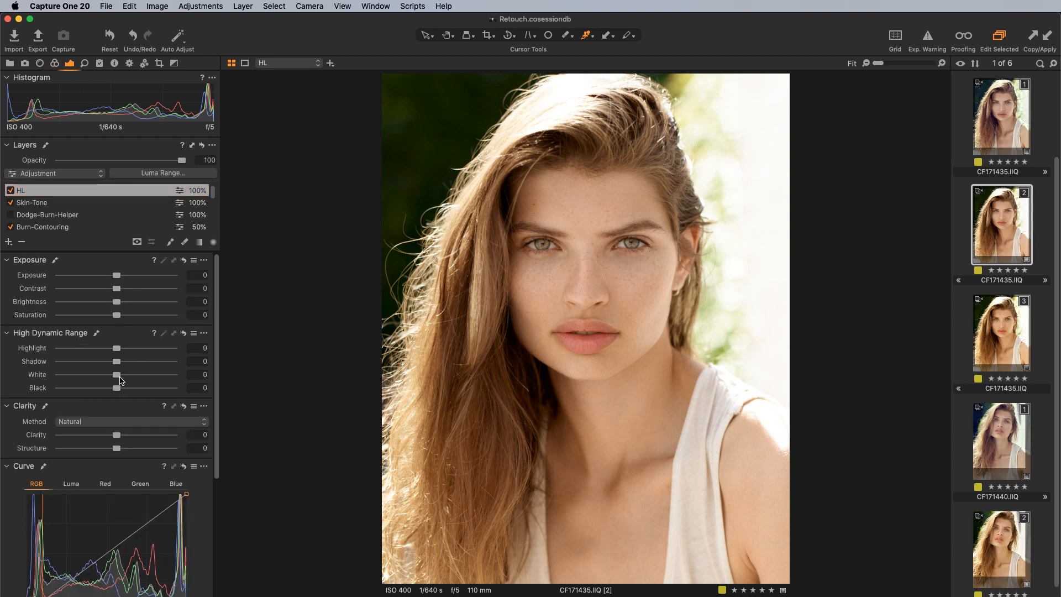
pyautogui.moveTo(117, 378); pyautogui.dragTo(88, 401)
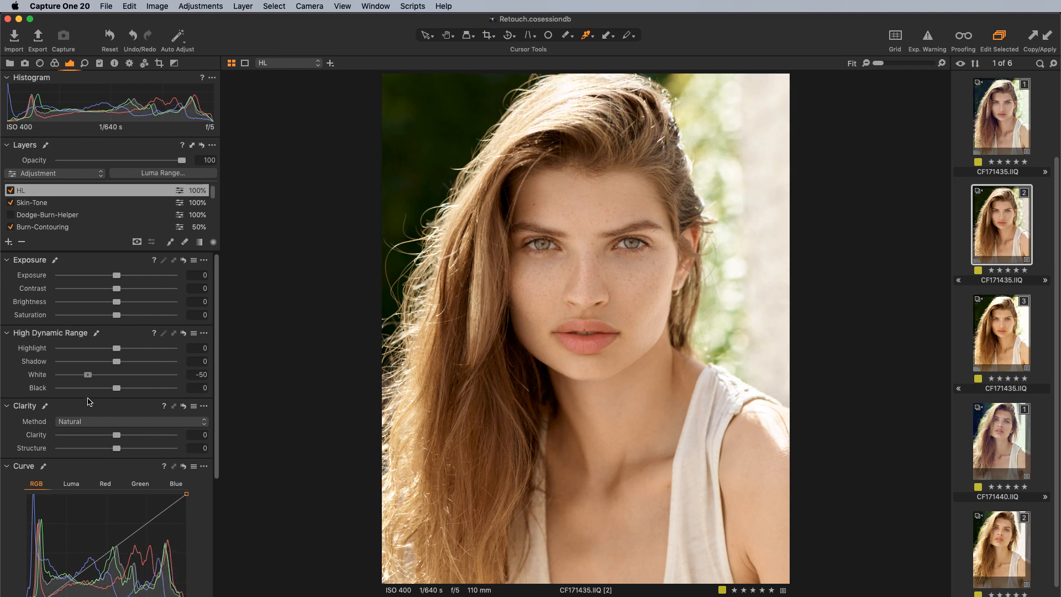
pyautogui.moveTo(88, 399); pyautogui.dragTo(111, 379)
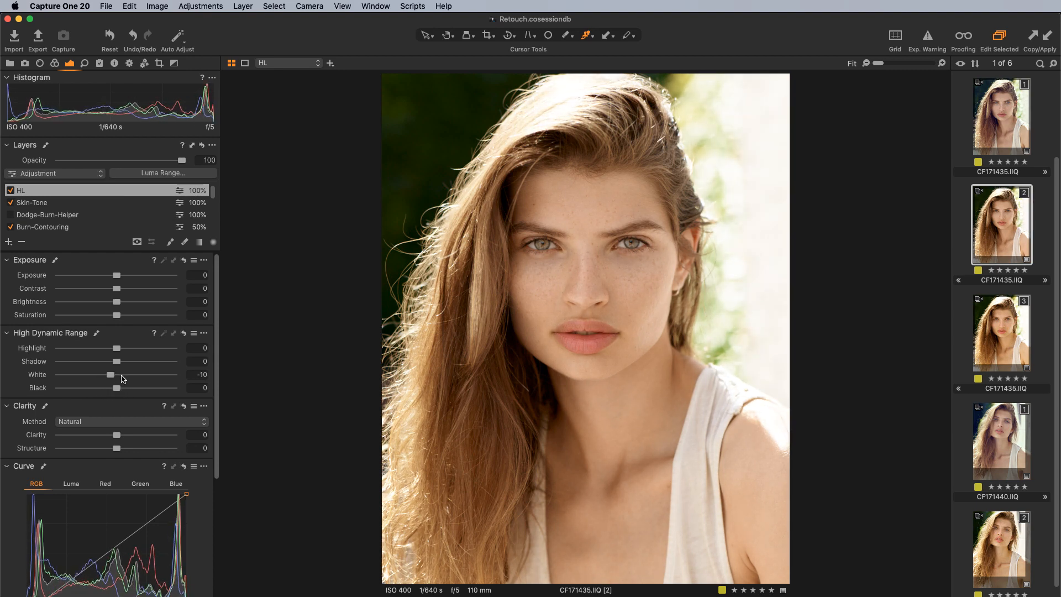
pyautogui.doubleClick(117, 377)
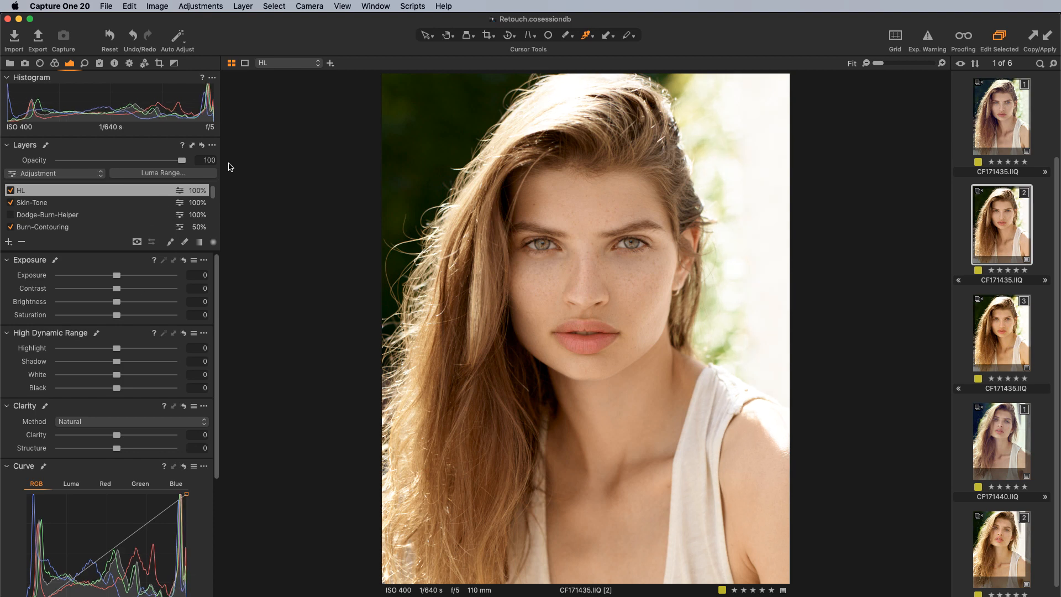
# Limit the HL layer to the highlights with a Luma Range of 219 to 255, and display its mask
pyautogui.click(212, 145)
pyautogui.click(254, 214)
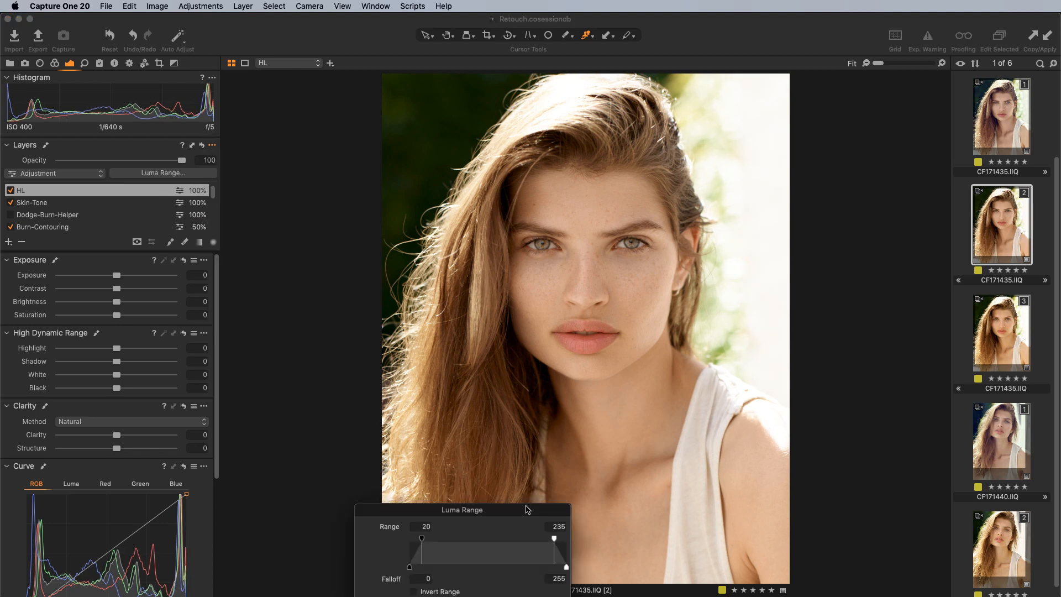
pyautogui.moveTo(481, 516); pyautogui.dragTo(431, 289)
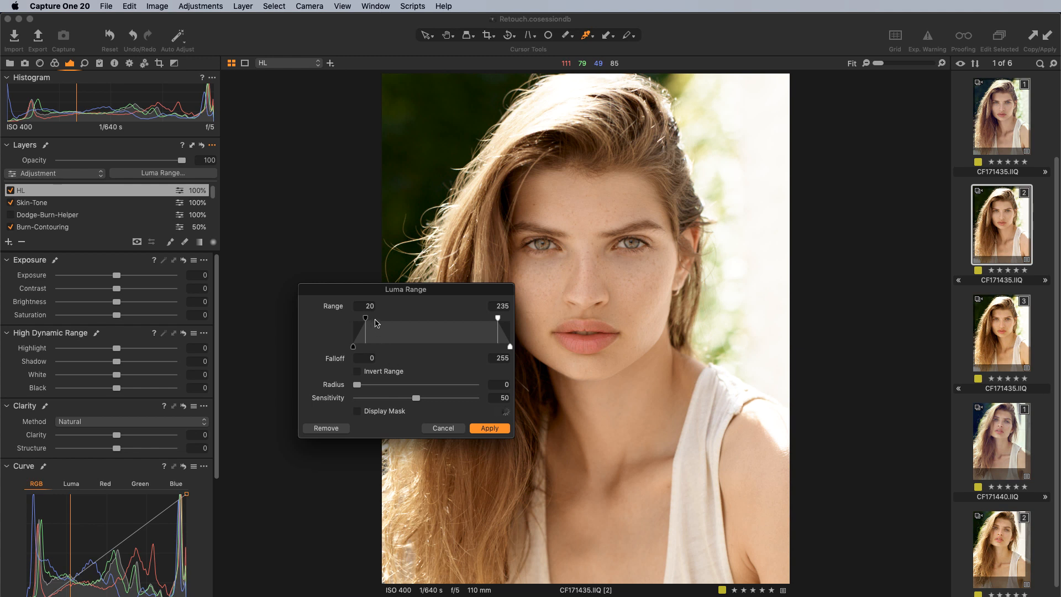
pyautogui.moveTo(499, 319); pyautogui.dragTo(529, 313)
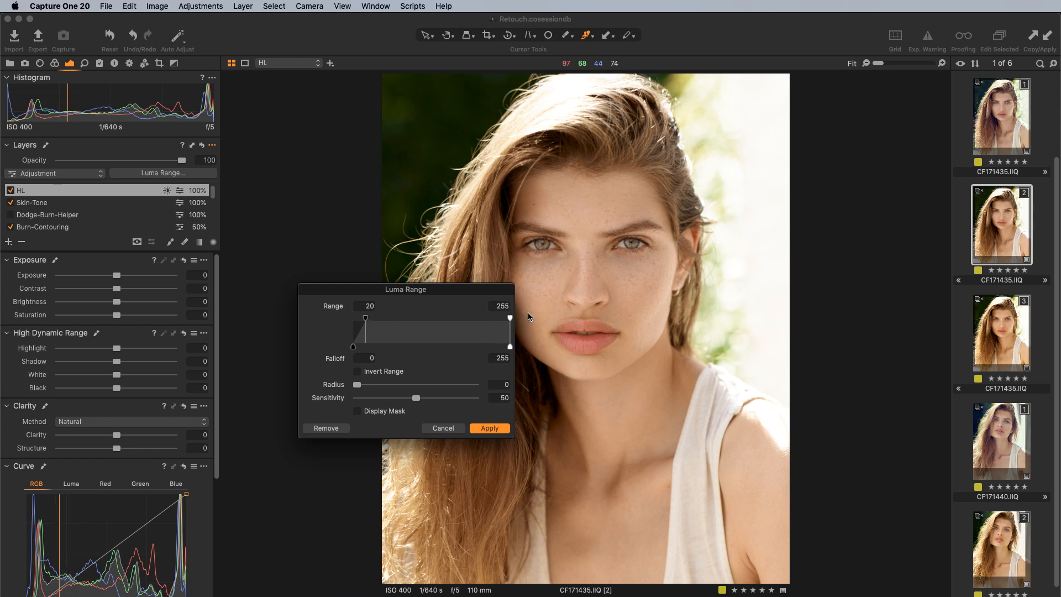
pyautogui.moveTo(366, 319); pyautogui.dragTo(487, 318)
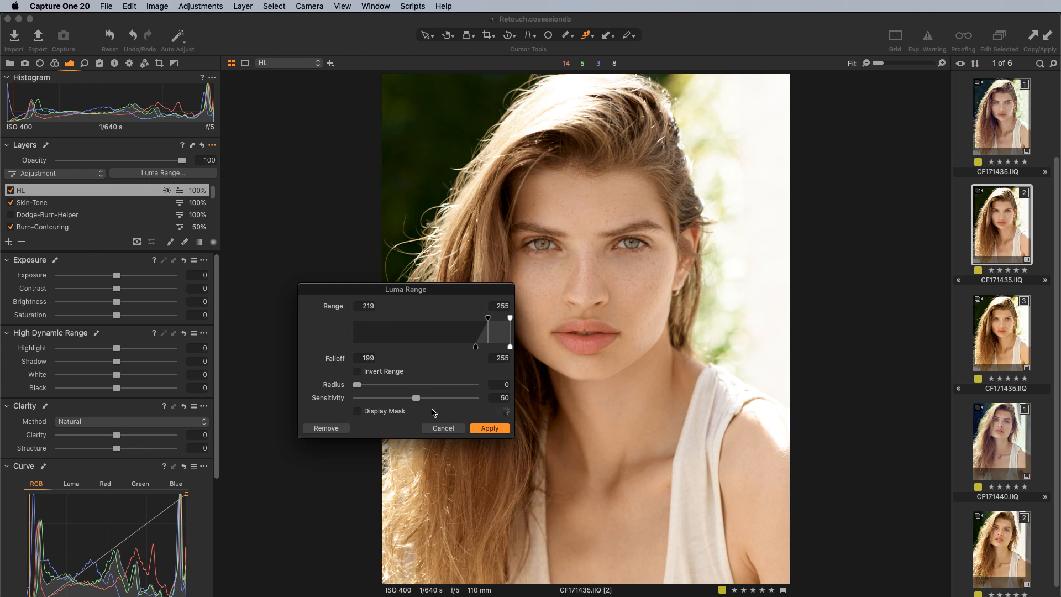
pyautogui.click(359, 412)
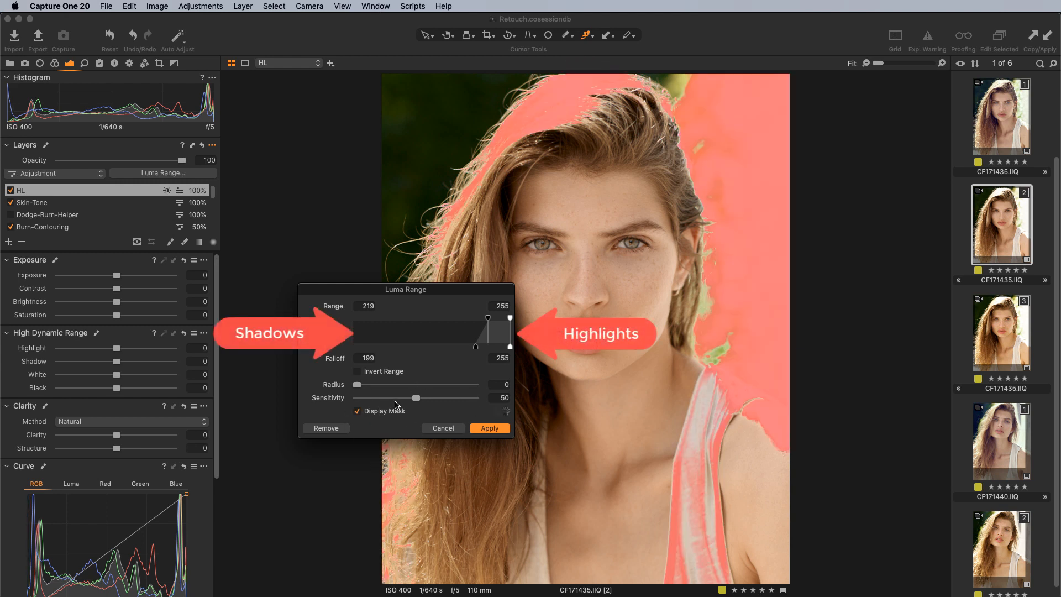
# Refine the luma range with a lower falloff of 191, radius 59.3 and sensitivity 86, and apply it
pyautogui.moveTo(411, 399); pyautogui.dragTo(410, 399)
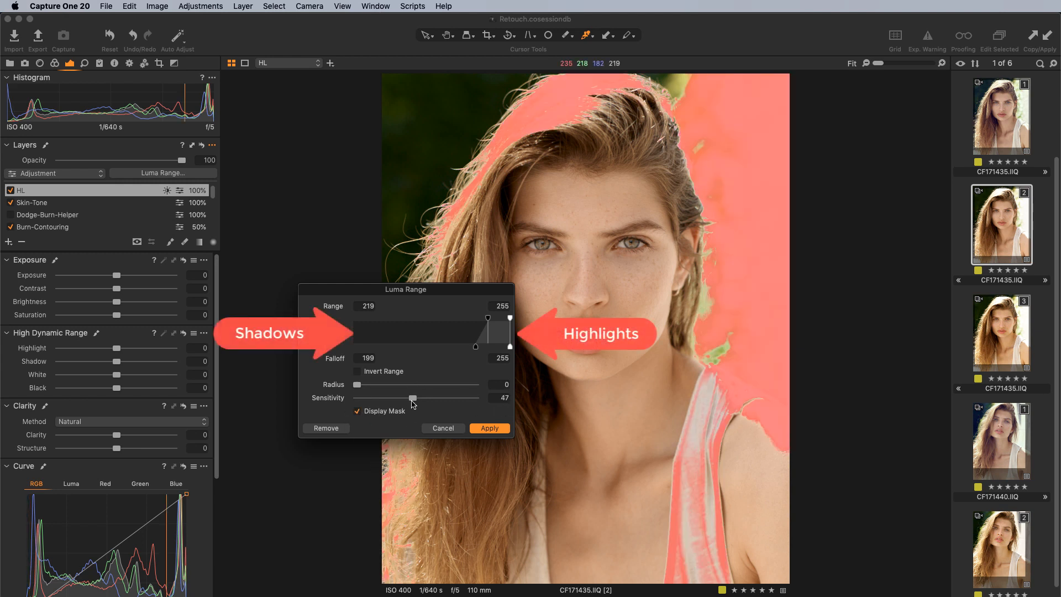
pyautogui.click(401, 384)
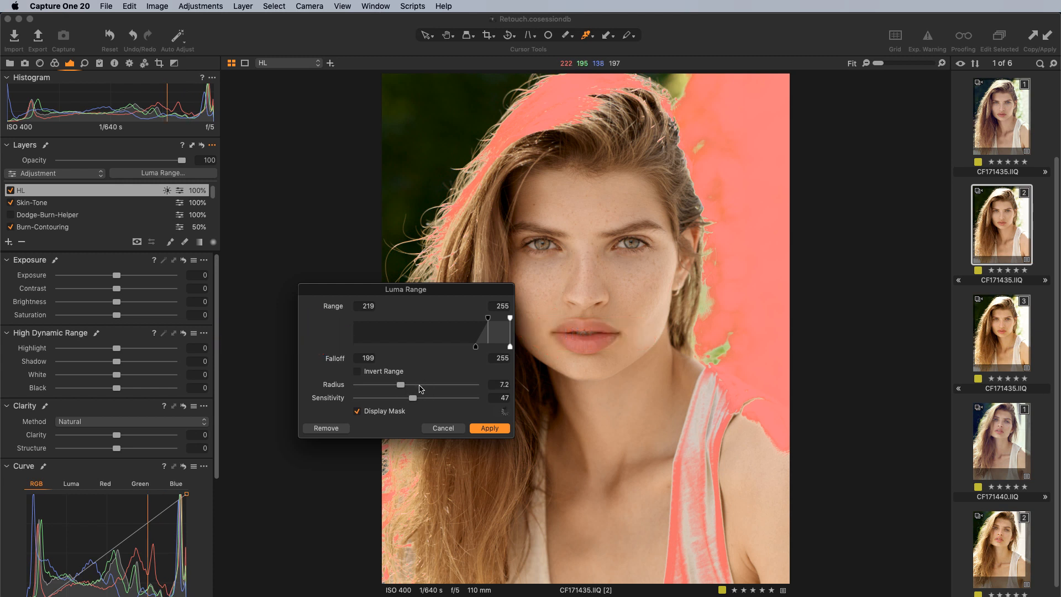
pyautogui.click(420, 385)
pyautogui.moveTo(476, 347); pyautogui.dragTo(470, 346)
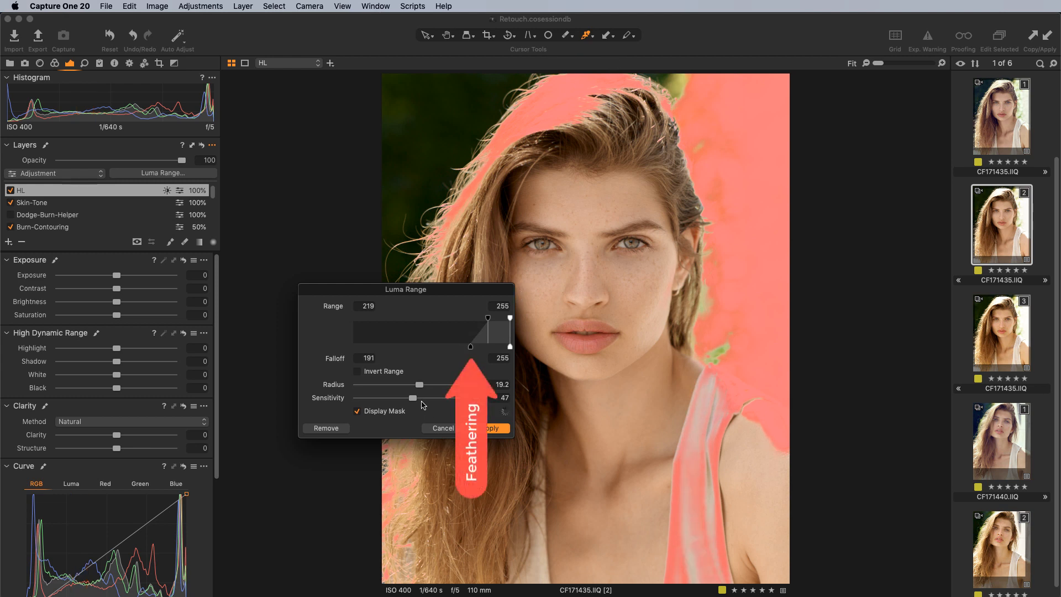
pyautogui.moveTo(424, 399); pyautogui.dragTo(473, 394)
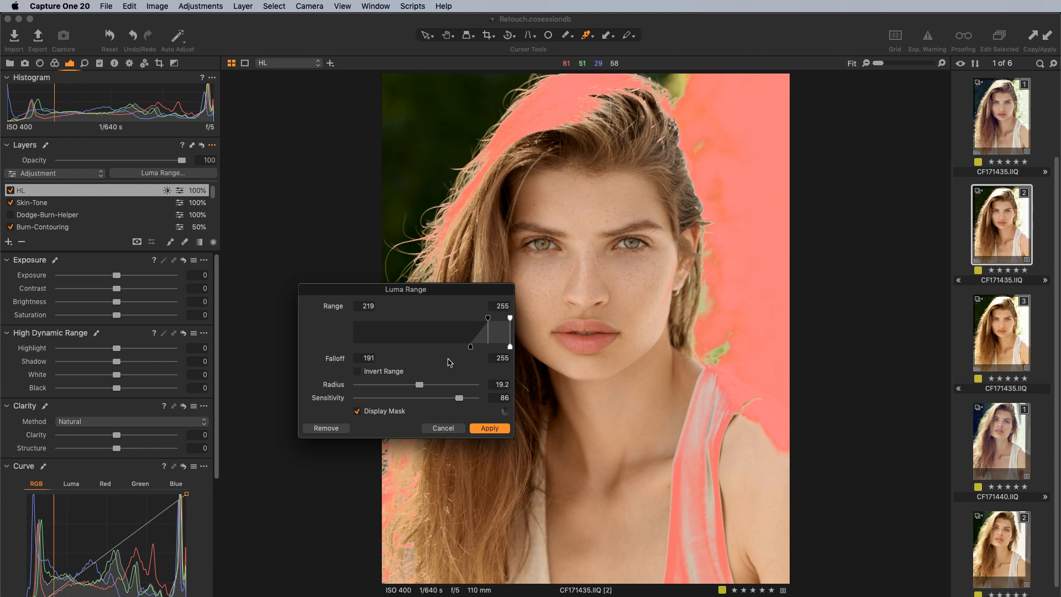
pyautogui.moveTo(420, 387); pyautogui.dragTo(451, 384)
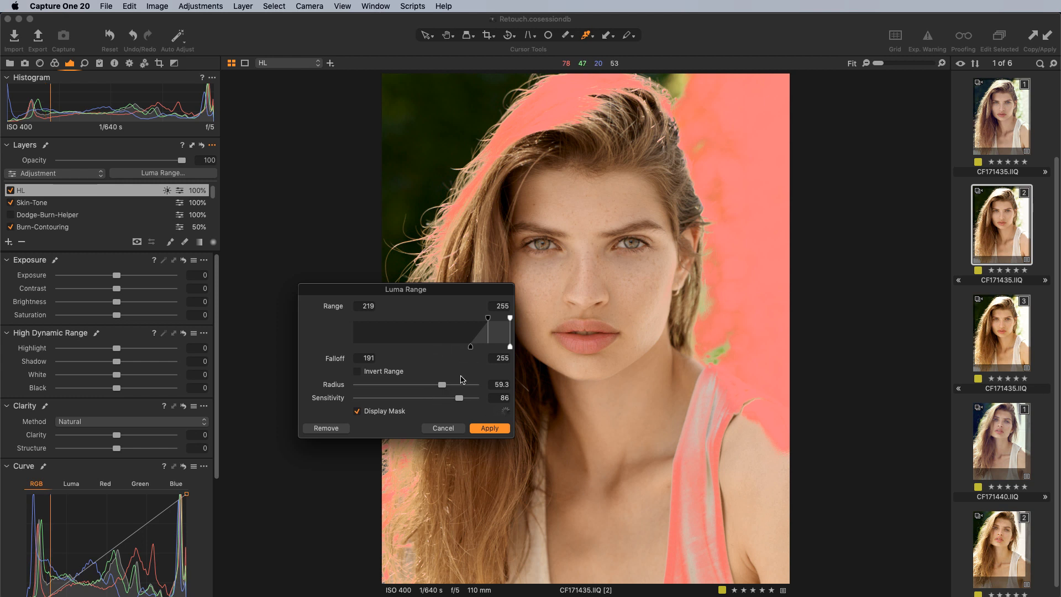
pyautogui.click(495, 428)
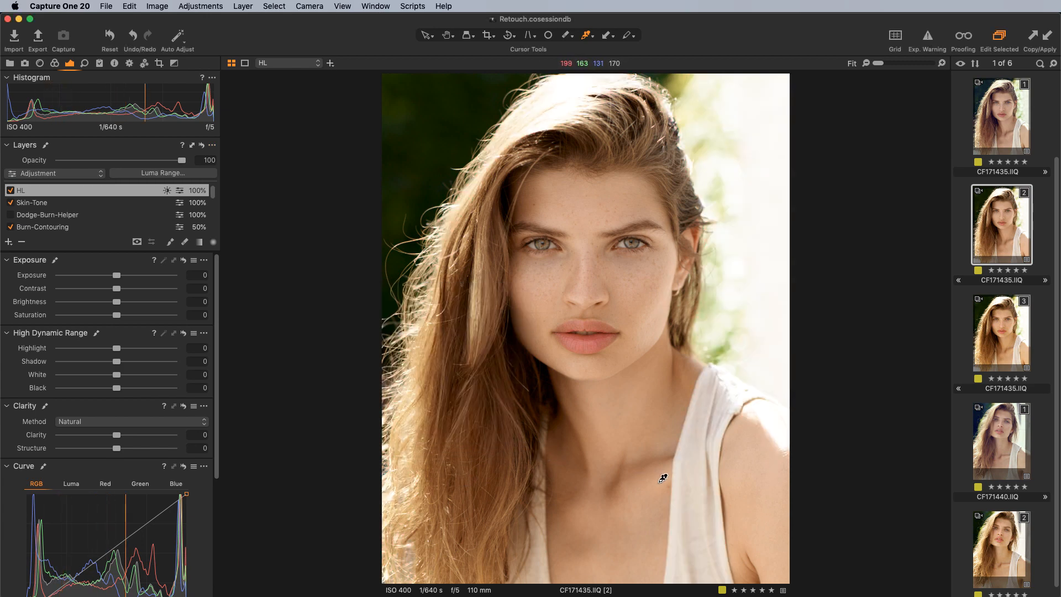
# Erase the HL layer's mask over the white top, face and neck
pyautogui.press('b')
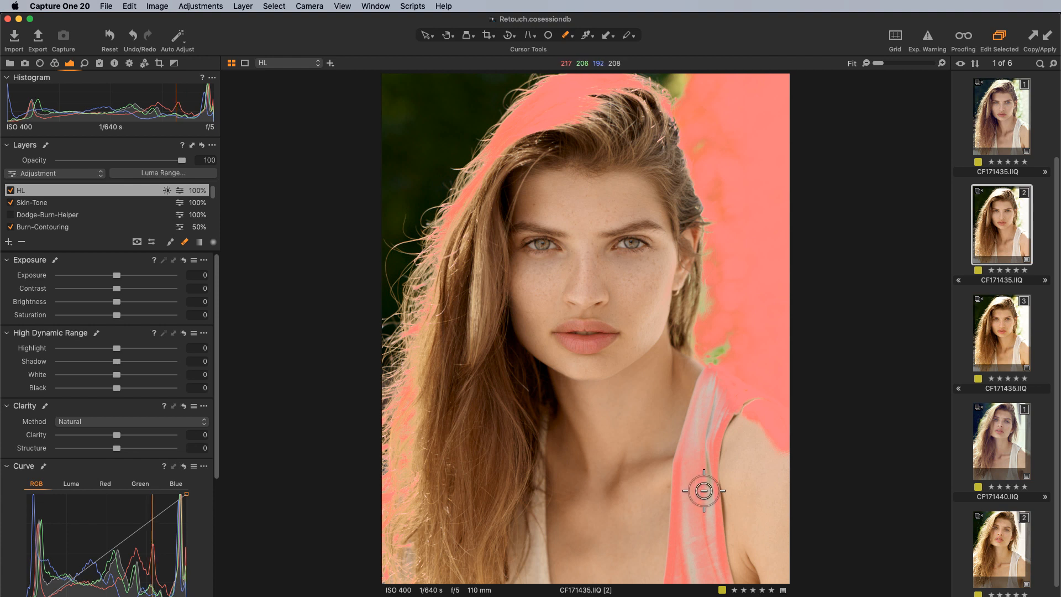
pyautogui.moveTo(704, 491)
pyautogui.mouseDown()
pyautogui.moveTo(682, 457)
pyautogui.moveTo(670, 479)
pyautogui.moveTo(699, 526)
pyautogui.moveTo(654, 569)
pyautogui.moveTo(723, 537)
pyautogui.moveTo(685, 398)
pyautogui.moveTo(698, 422)
pyautogui.mouseUp()
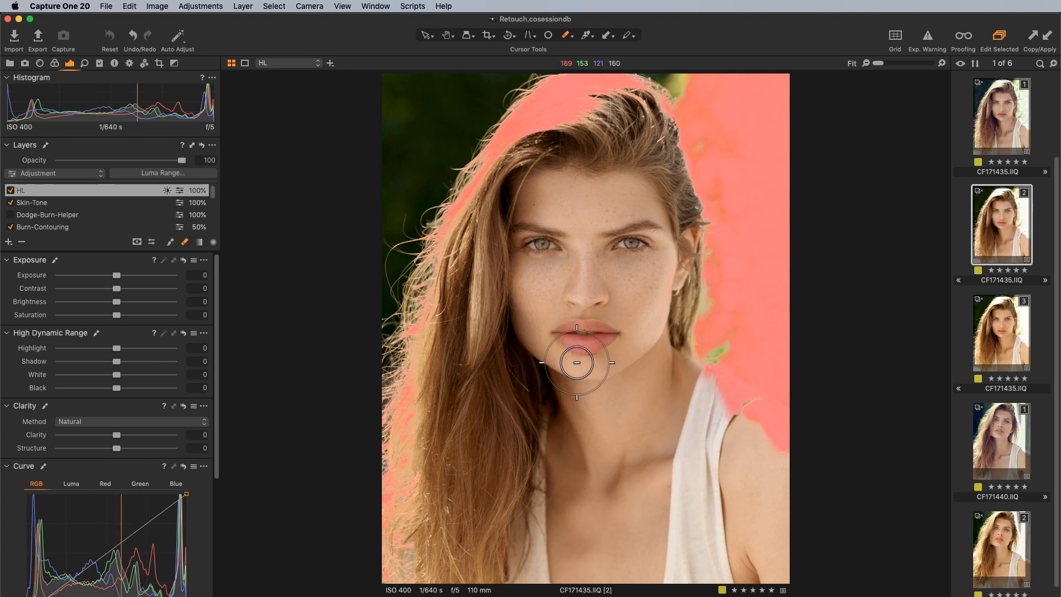
pyautogui.moveTo(593, 387)
pyautogui.mouseDown()
pyautogui.moveTo(629, 333)
pyautogui.moveTo(652, 338)
pyautogui.moveTo(602, 275)
pyautogui.moveTo(598, 249)
pyautogui.moveTo(569, 463)
pyautogui.moveTo(636, 292)
pyautogui.moveTo(599, 266)
pyautogui.moveTo(647, 268)
pyautogui.moveTo(642, 319)
pyautogui.mouseUp()
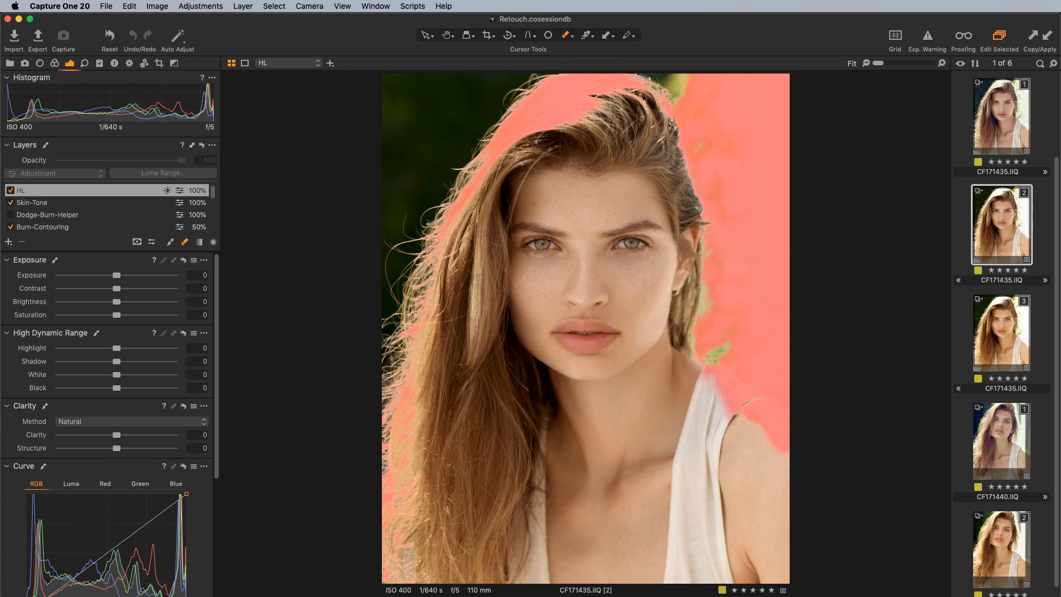
pyautogui.moveTo(582, 294)
pyautogui.mouseDown()
pyautogui.moveTo(649, 273)
pyautogui.moveTo(549, 360)
pyautogui.mouseUp()
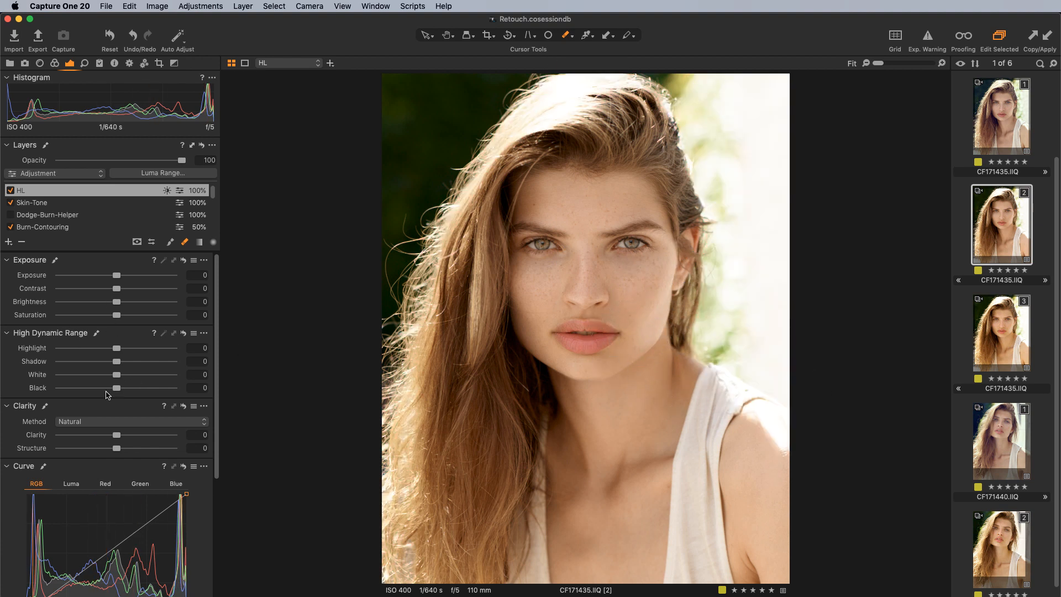
# Set Highlight to -50, White to -40 and Black to -27 in High Dynamic Range on the HL layer, and check its mask
pyautogui.moveTo(114, 349); pyautogui.dragTo(100, 388)
pyautogui.doubleClick(103, 348)
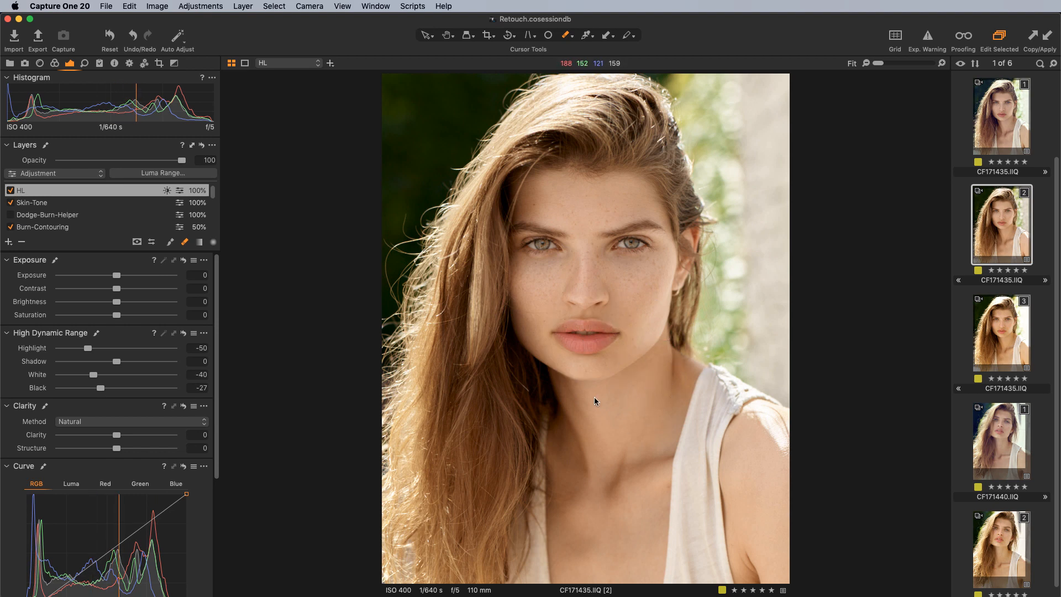
pyautogui.press('m')
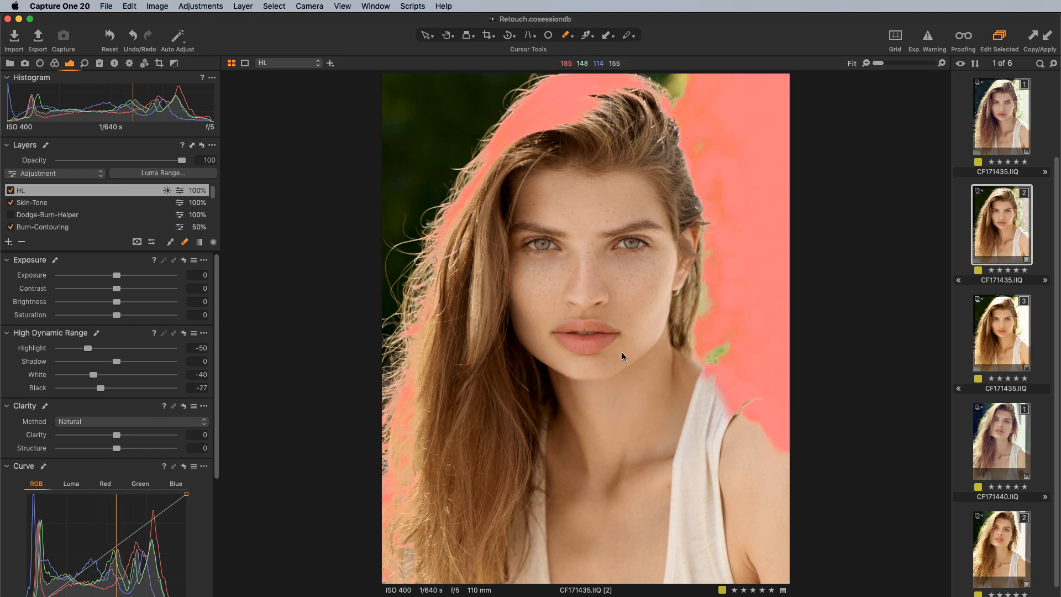
pyautogui.press('m')
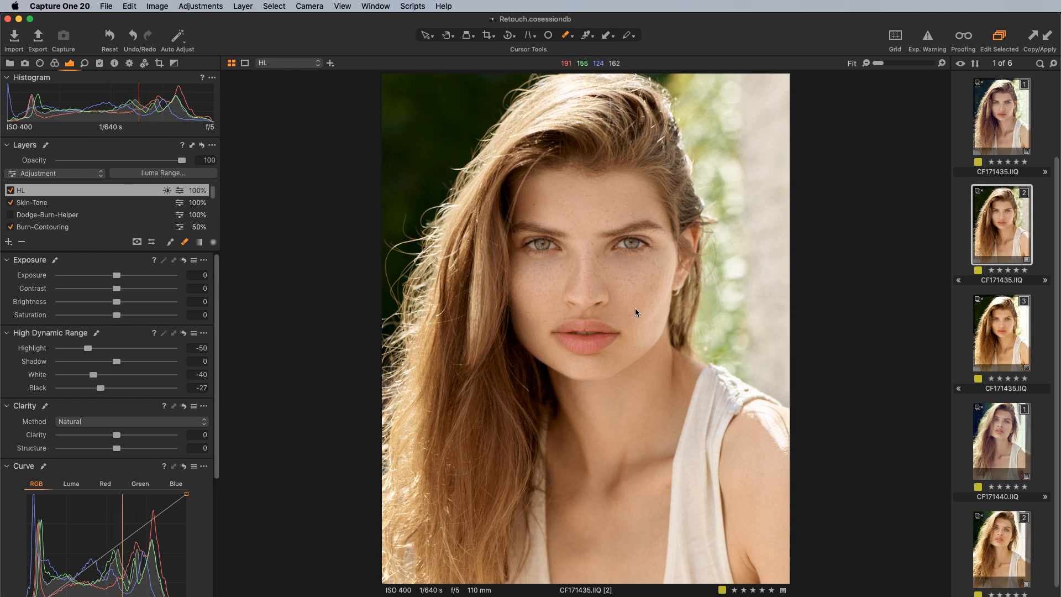
pyautogui.click(116, 37)
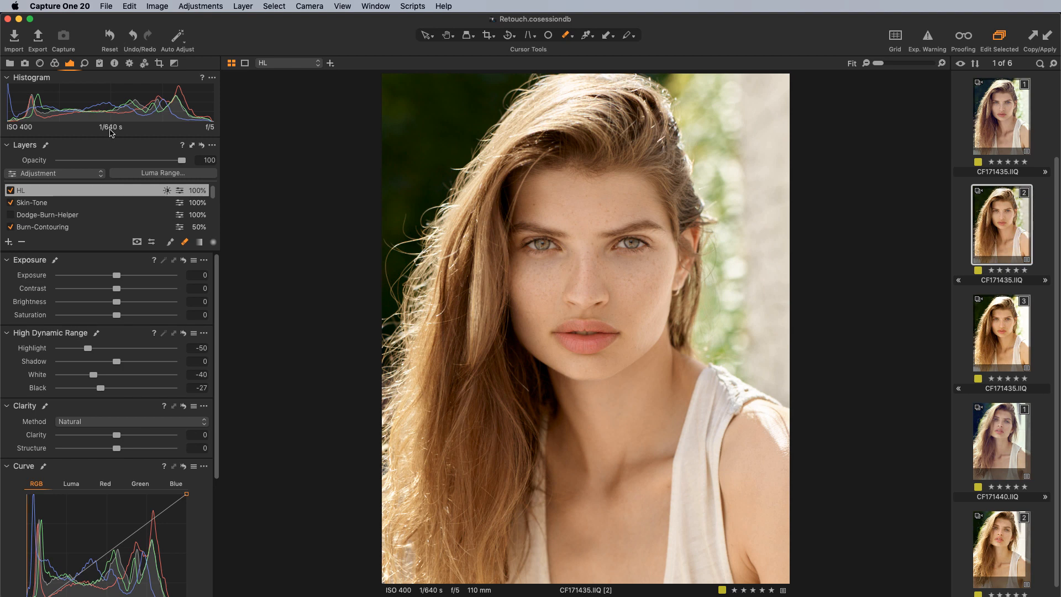
# Apply the MW-02-Cool-Summer style to a new layer with 58% opacity, and compare with the unadjusted image
pyautogui.click(100, 63)
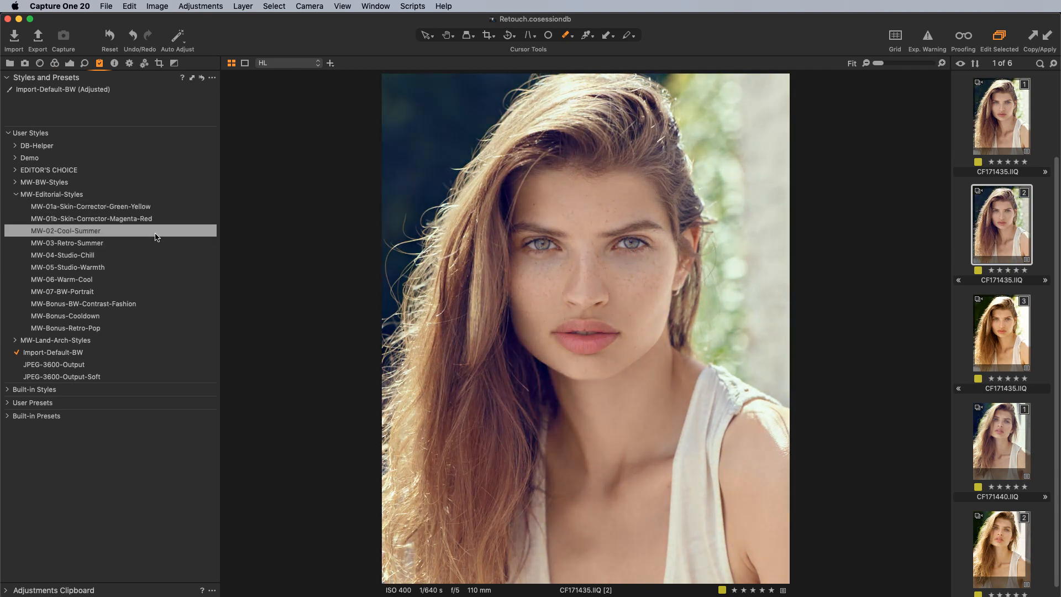
pyautogui.rightClick(156, 232)
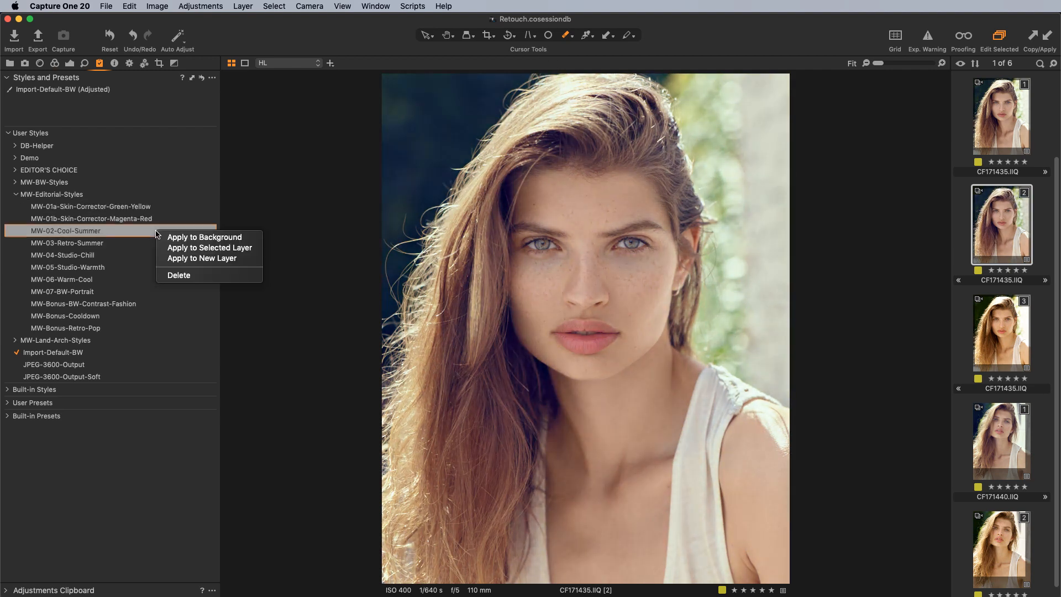
pyautogui.click(185, 259)
pyautogui.click(69, 63)
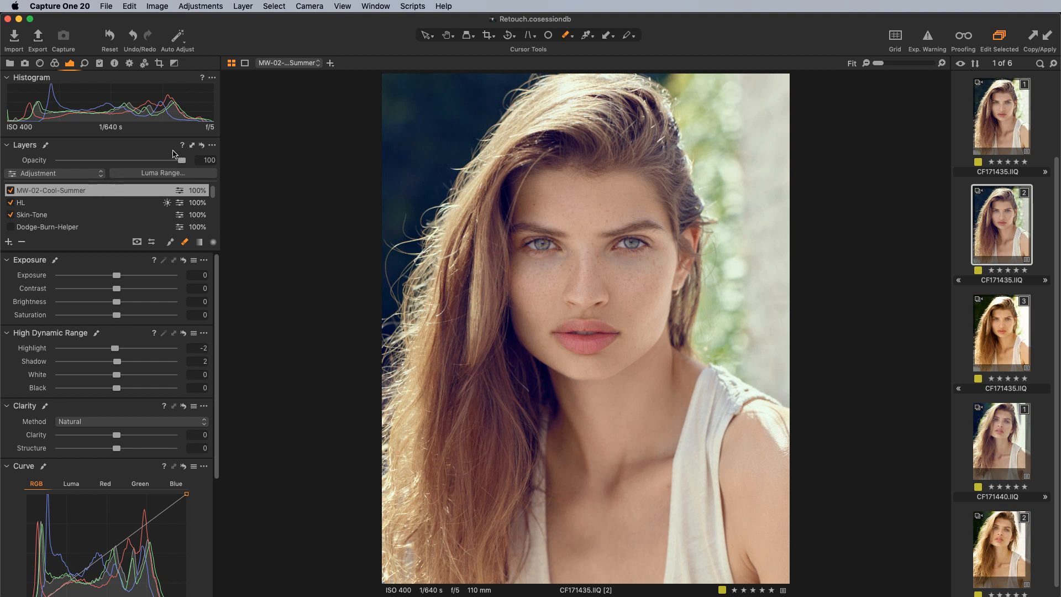
pyautogui.moveTo(181, 159); pyautogui.dragTo(130, 160)
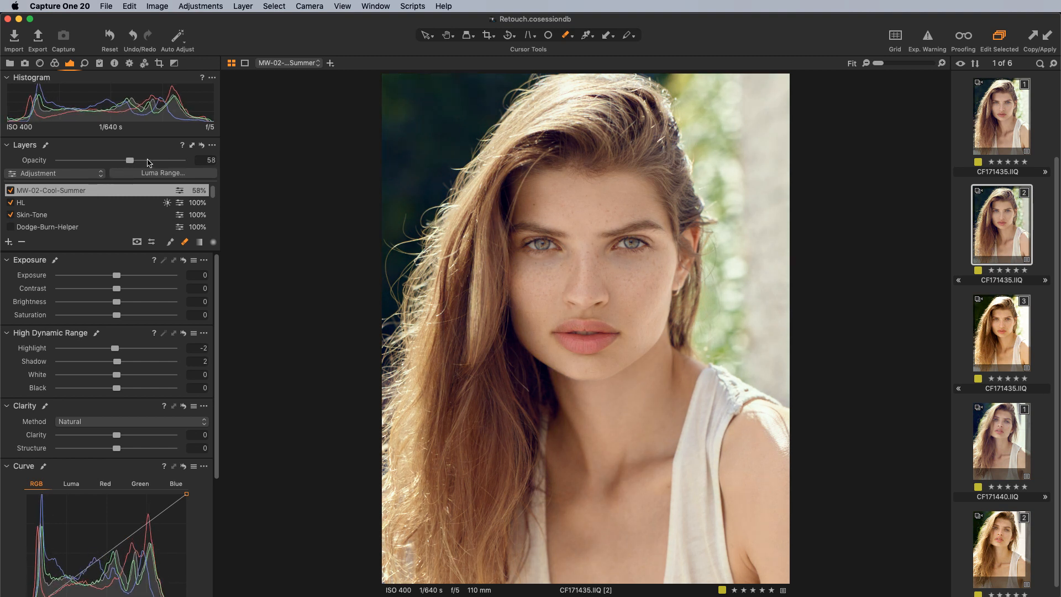
pyautogui.click(113, 37)
pyautogui.keyDown('alt'); pyautogui.click(115, 38); pyautogui.keyUp('alt')
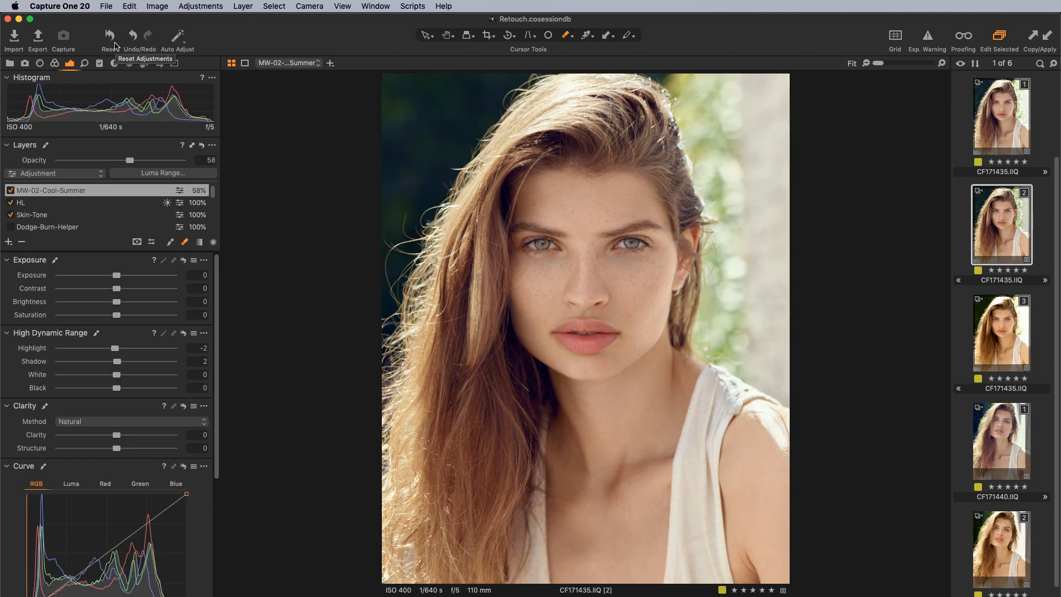